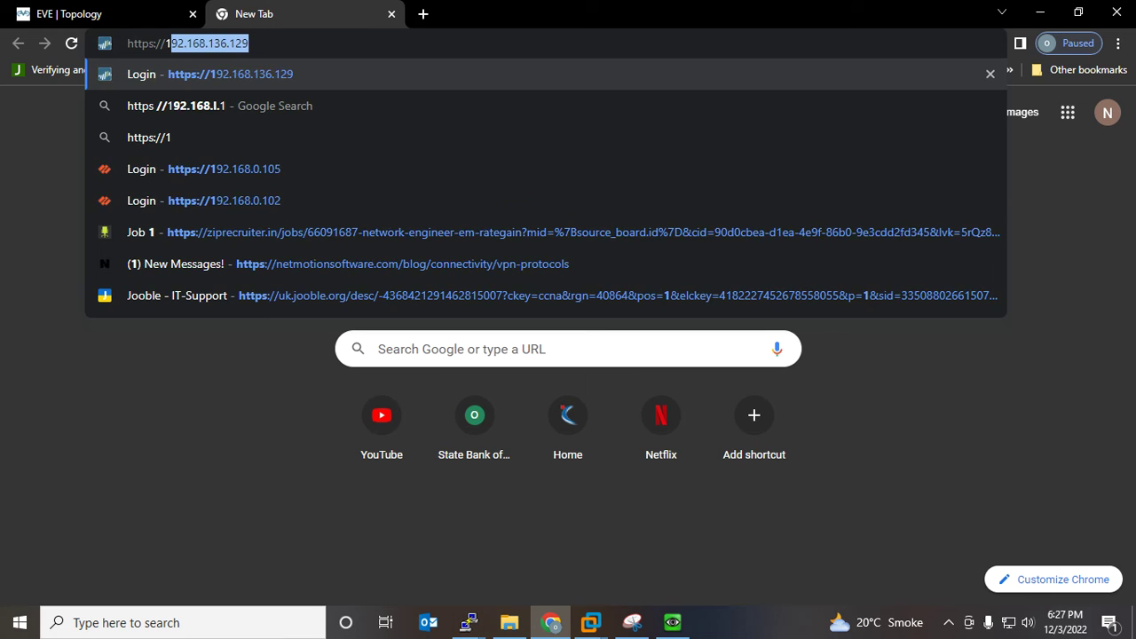
key("Right")
key("Return")
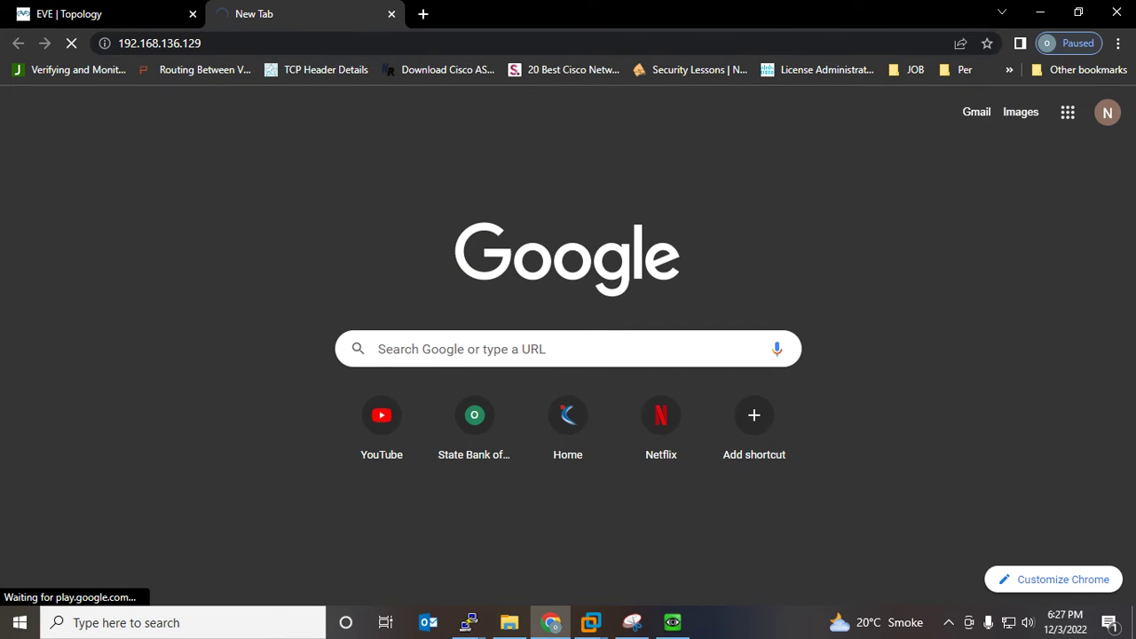
left_click(104, 14)
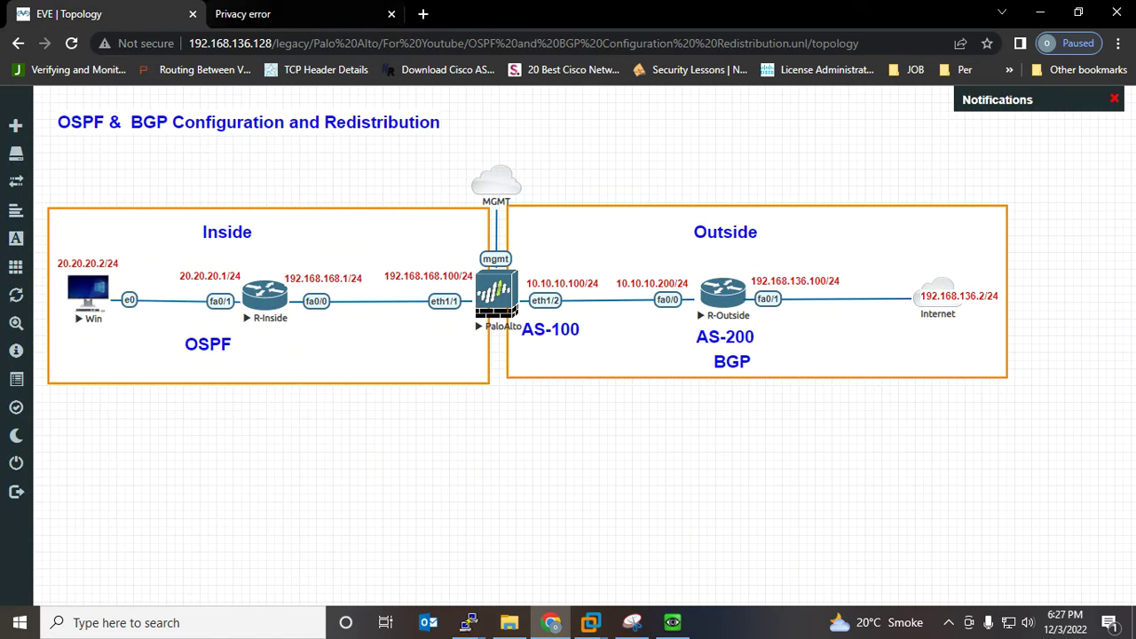
left_click(242, 14)
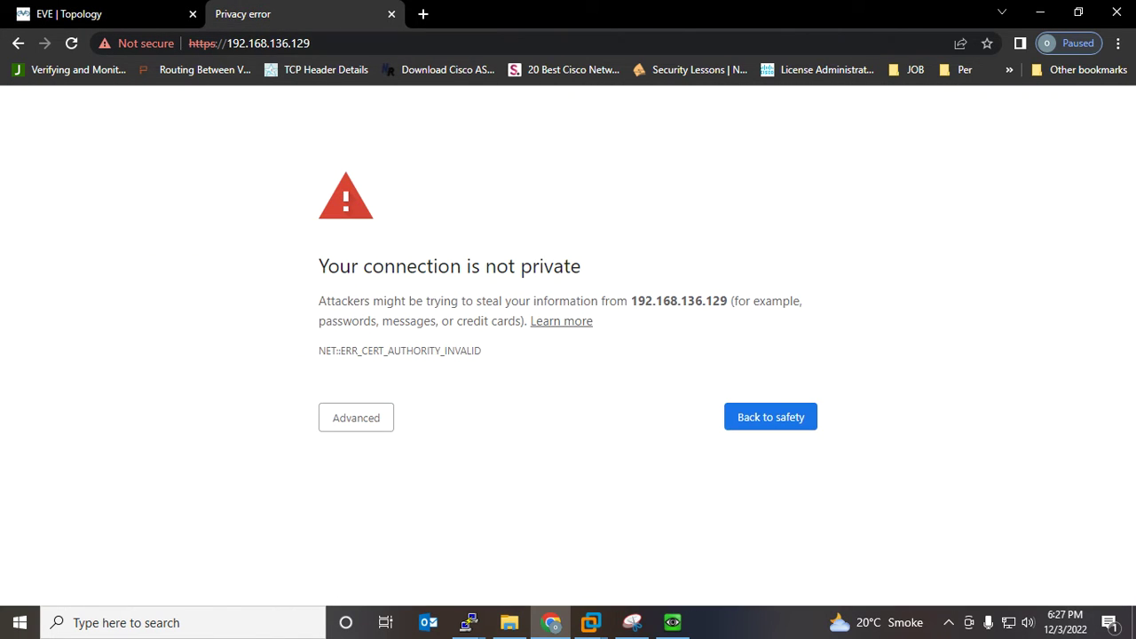
left_click(360, 417)
left_click(406, 545)
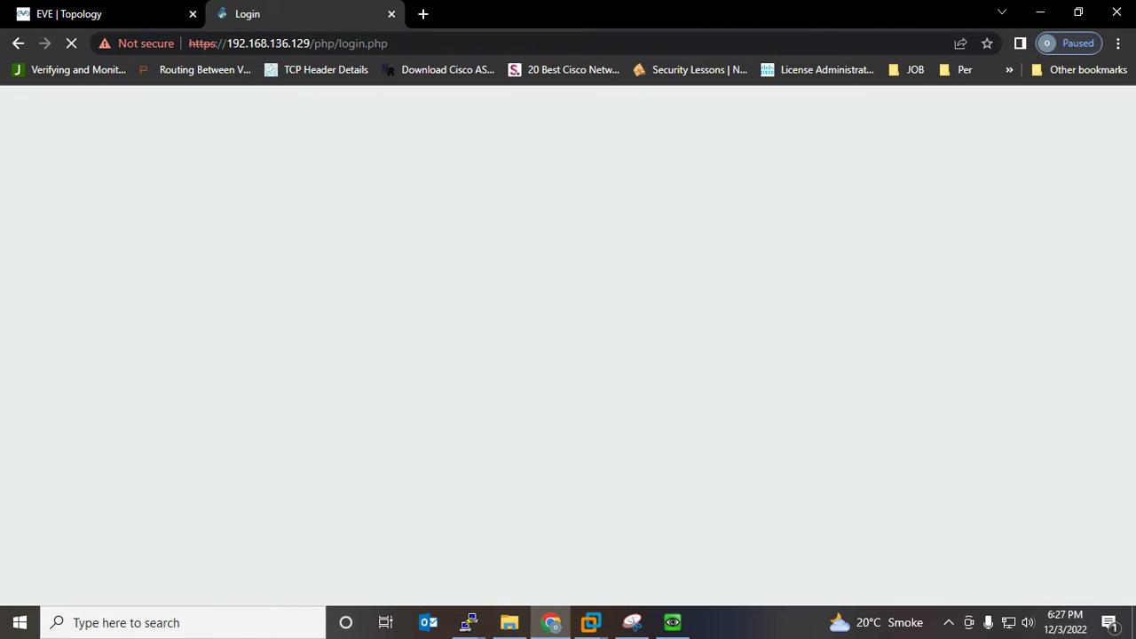
Sign in to PAN-OS with the default administrator username and password
type("admin")
key("Tab")
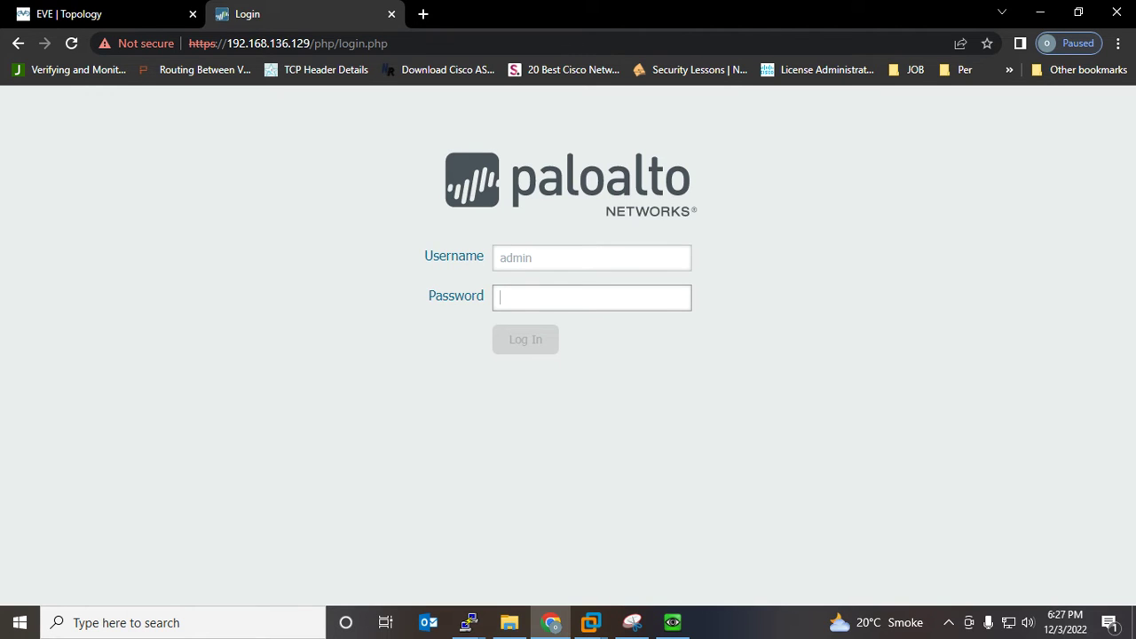
type("admin")
key("Return")
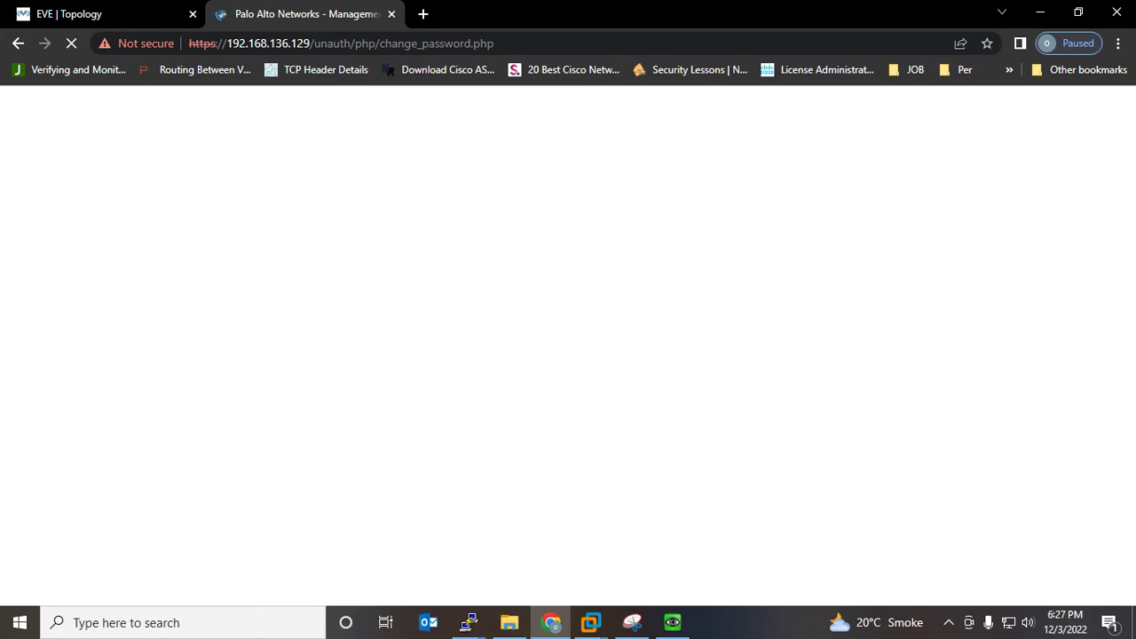
Bring up the R-Outside and R-Inside router consoles and get fresh prompts in each
mouse_move(467, 622)
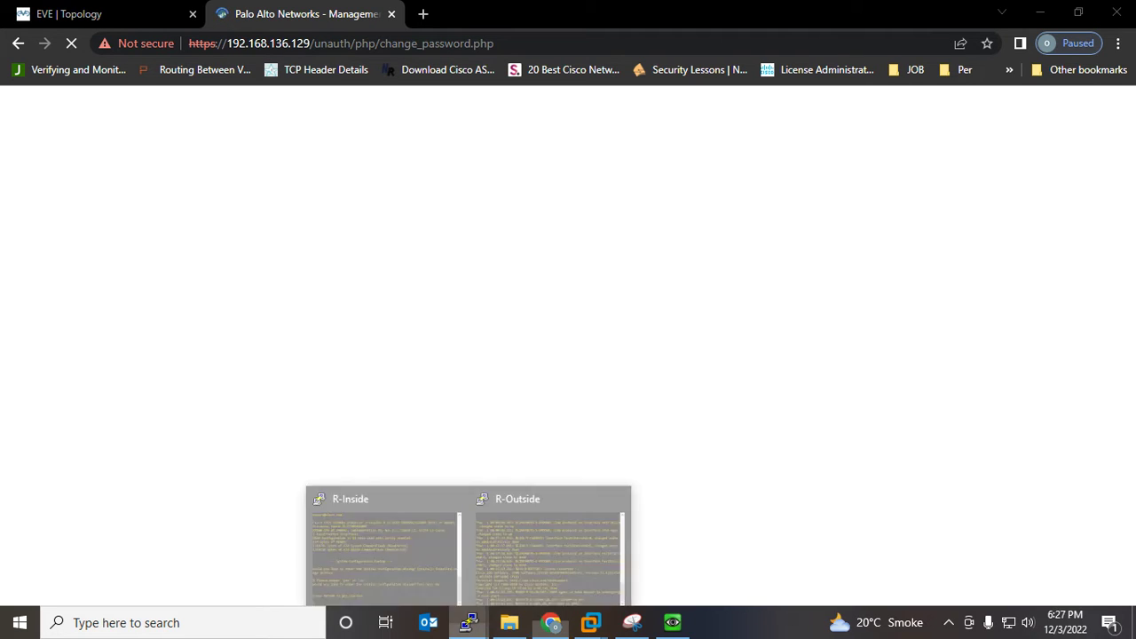
left_click(548, 549)
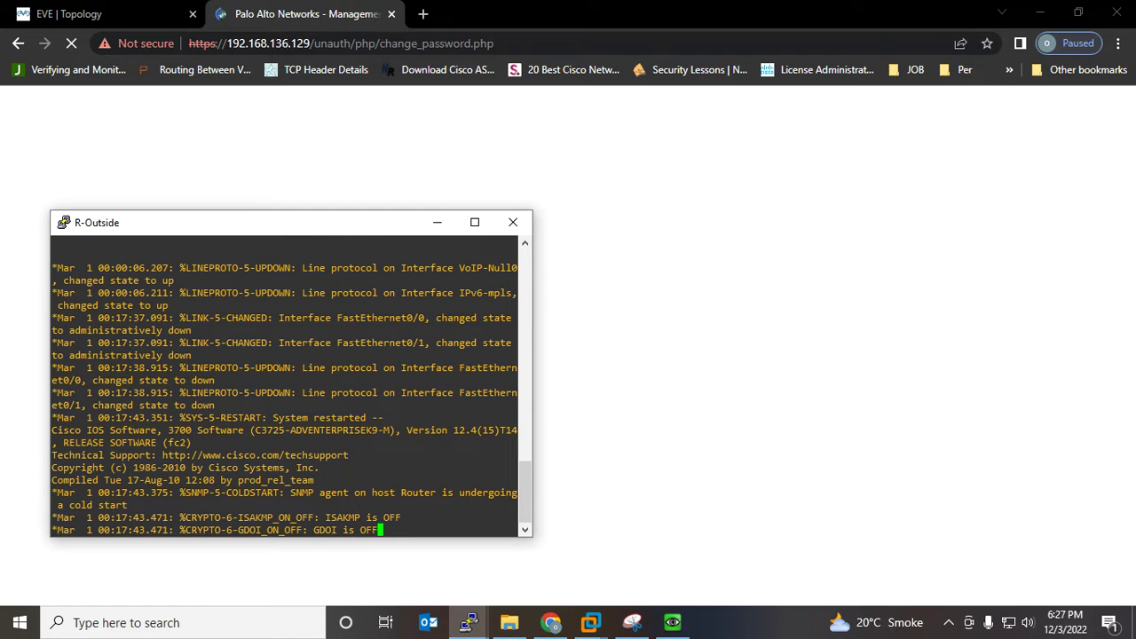
key("Return")
key("Return")
key("Return")
key("Return")
key("Return")
key("Return")
key("Return")
key("Return")
key("Return")
key("Return")
key("Return")
key("Return")
key("Return")
key("Return")
key("Return")
key("Return")
key("Return")
key("Return")
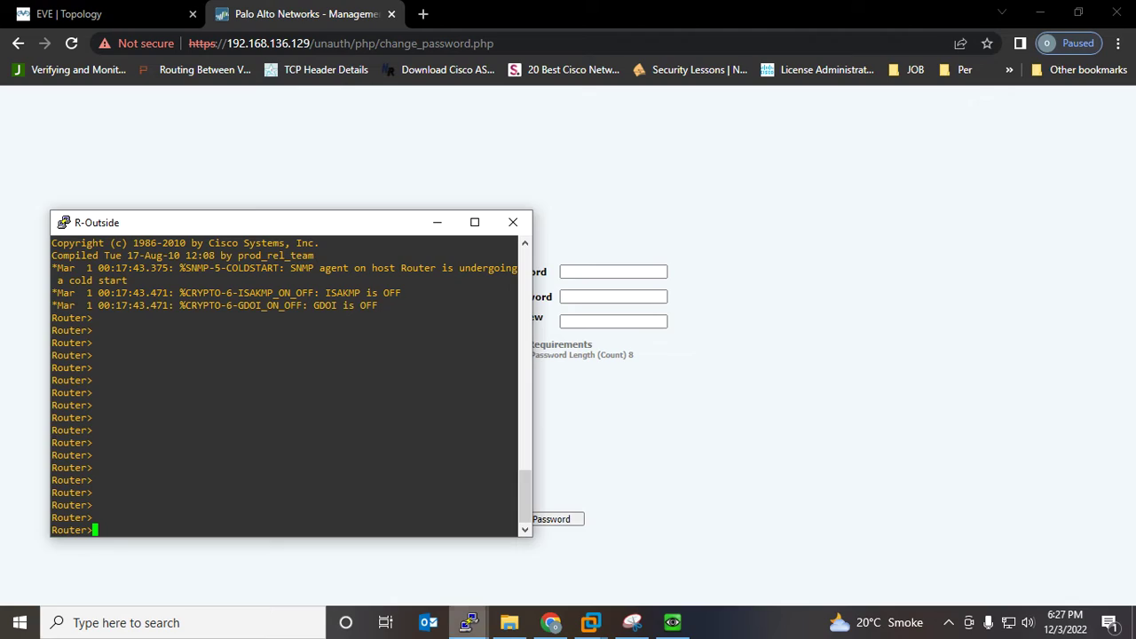
left_click(469, 622)
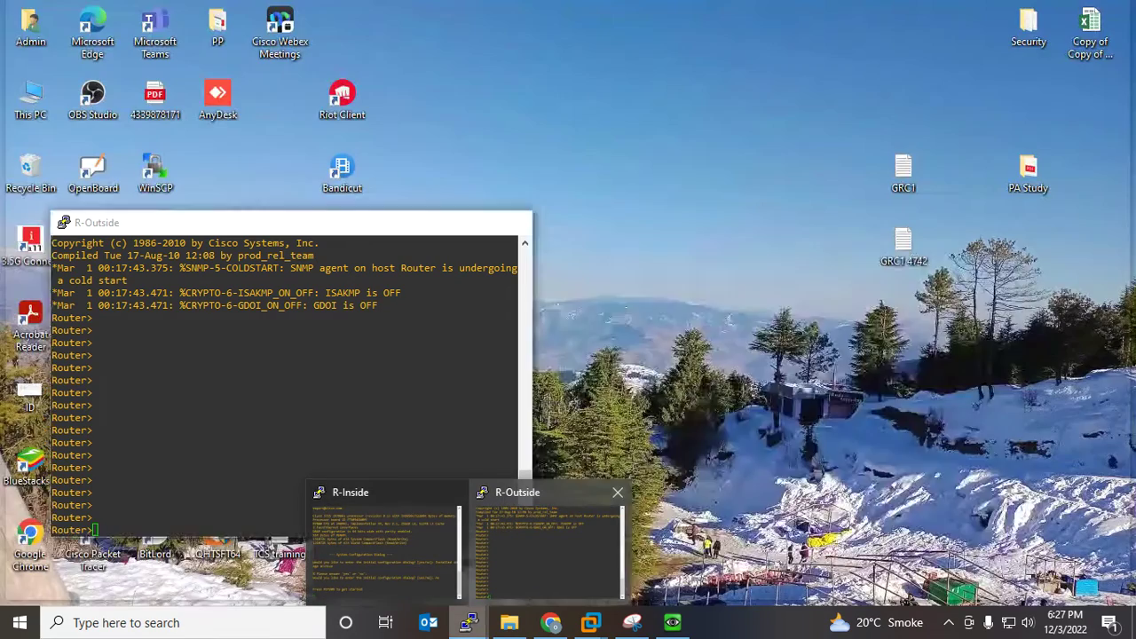
left_click(384, 545)
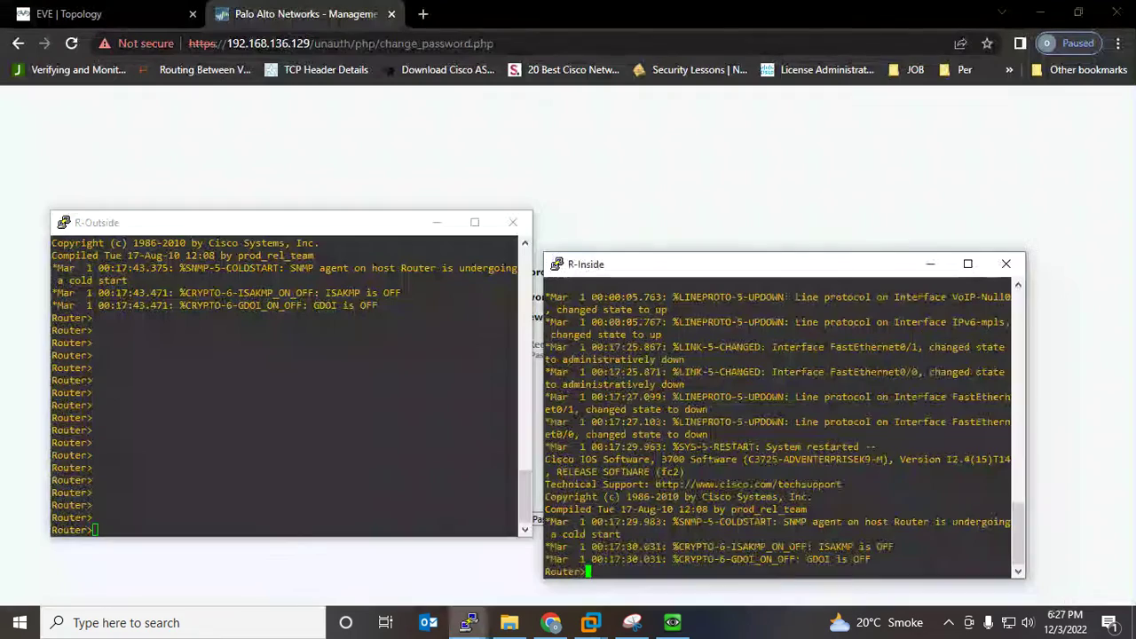
key("Return")
key("Return")
key("Return")
key("Return")
key("Return")
key("Return")
key("Return")
key("Return")
key("Return")
key("Return")
key("Return")
key("Return")
key("Return")
key("Return")
key("Return")
key("Return")
key("Return")
key("Return")
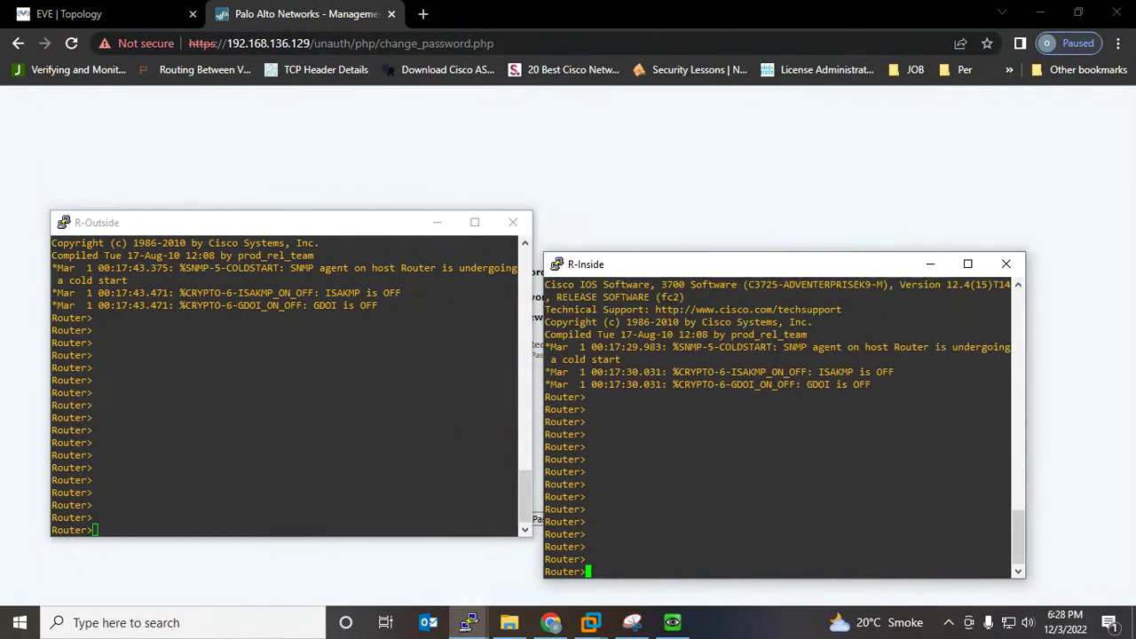
Enter the old password and a new confirmed password to change the admin password
left_click(621, 182)
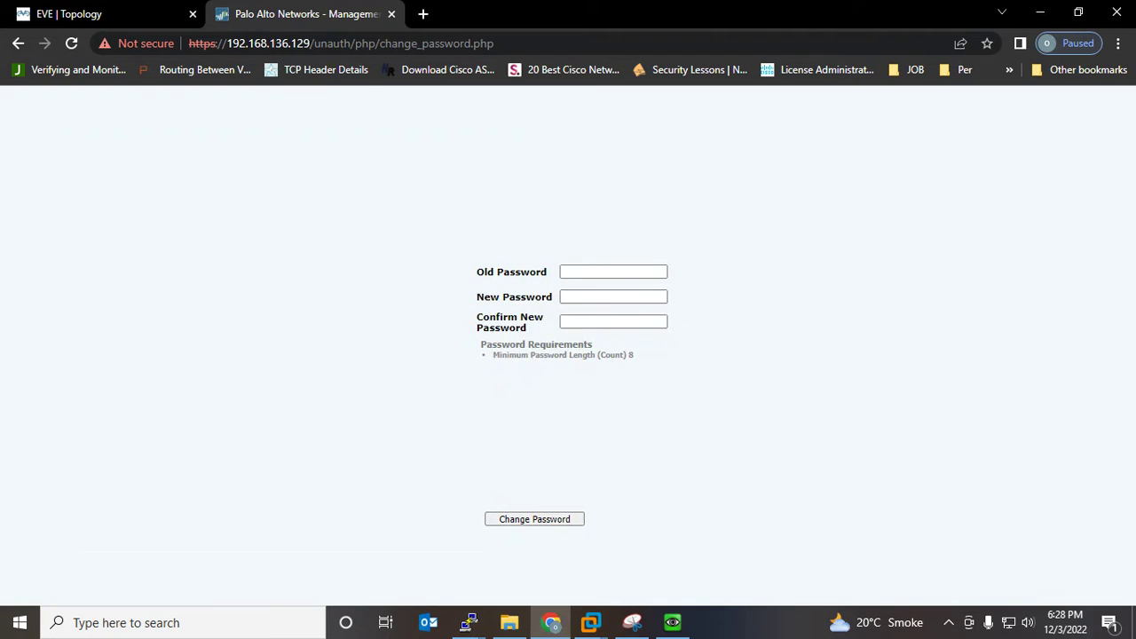
left_click(613, 272)
type("admin")
key("Tab")
type("admin@123")
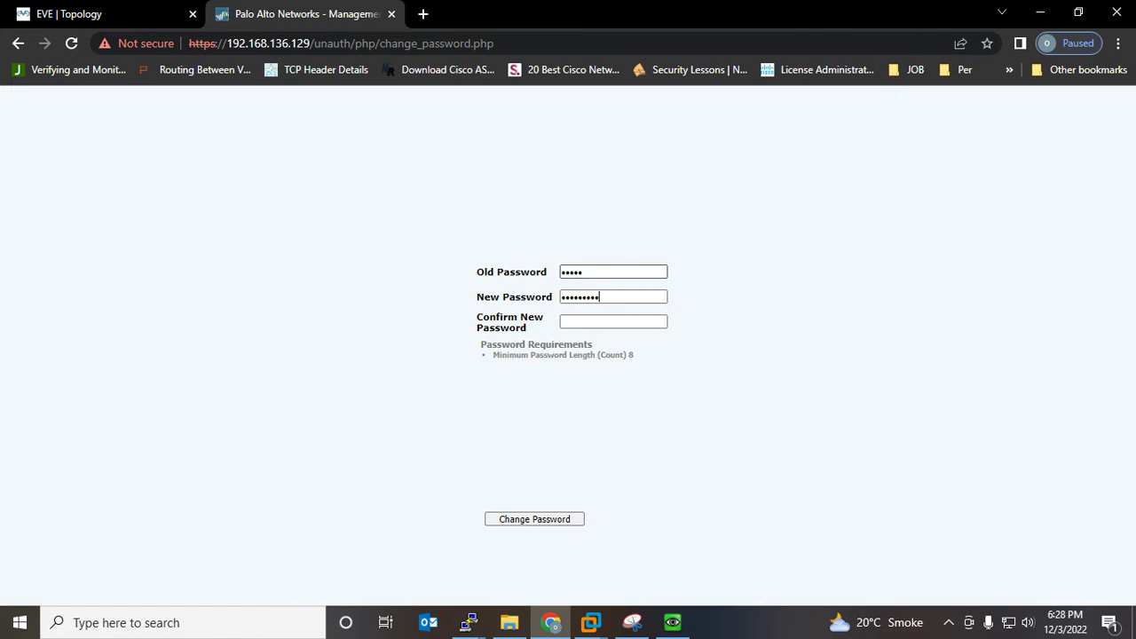
type("admin@123")
key("Return")
type("admin")
Sign back in to PAN-OS as admin with the new password
key("Tab")
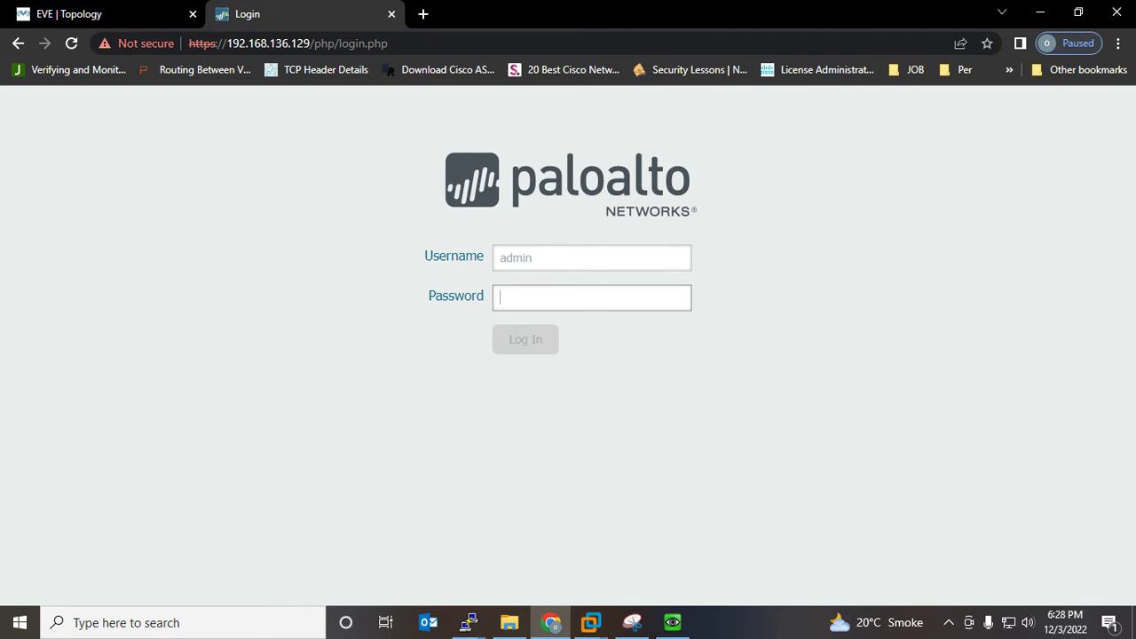
type("Ad")
key("BackSpace")
type("admin@123")
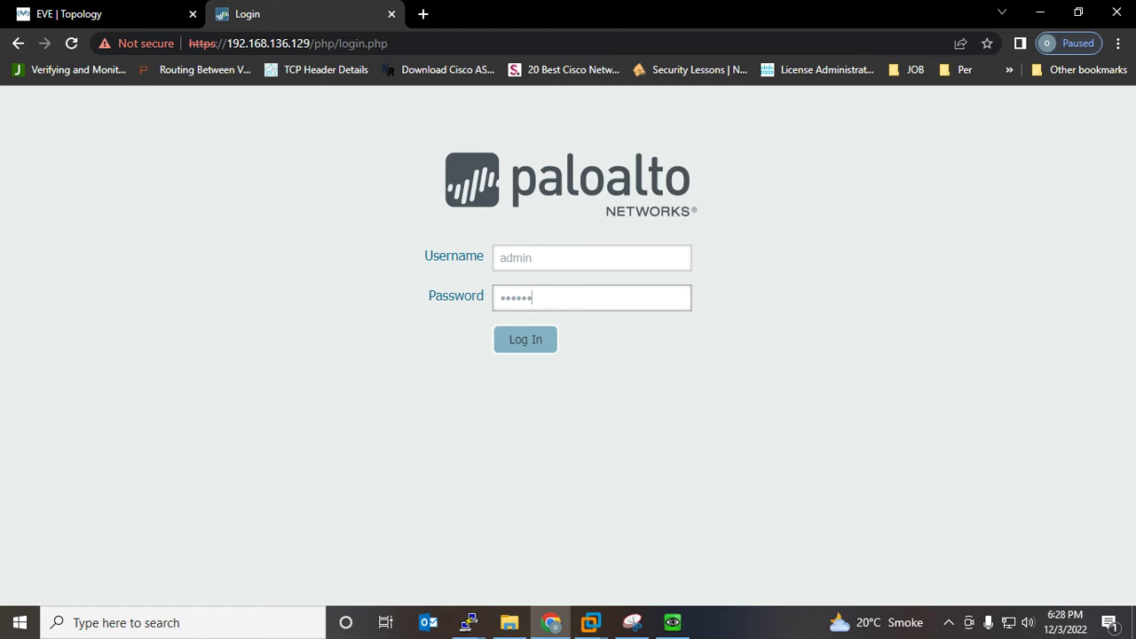
key("Return")
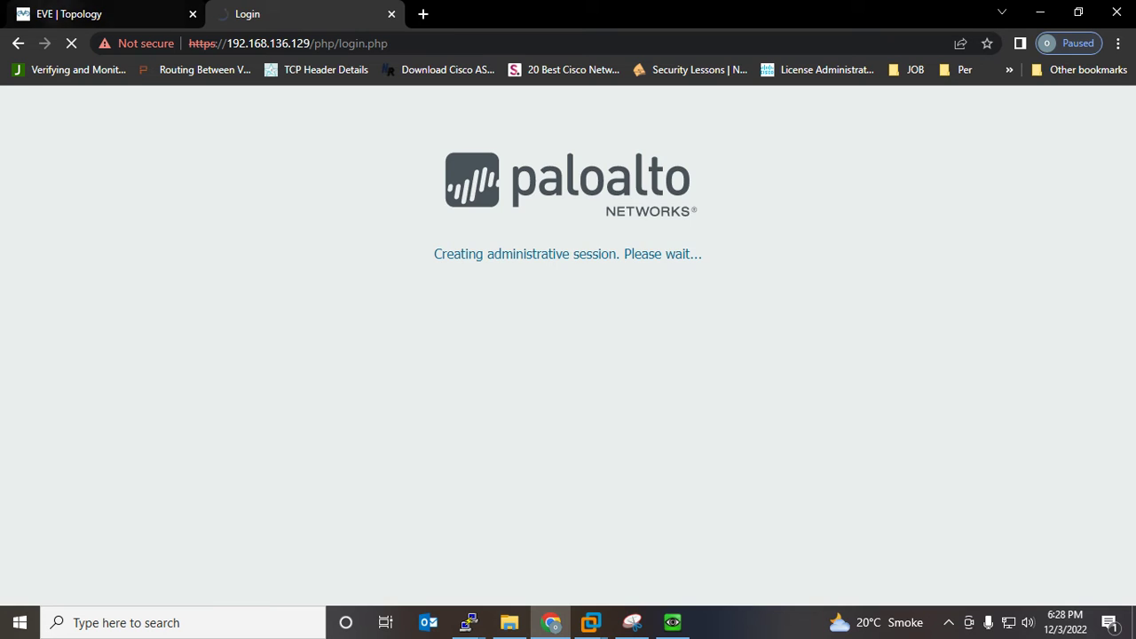
left_click(80, 14)
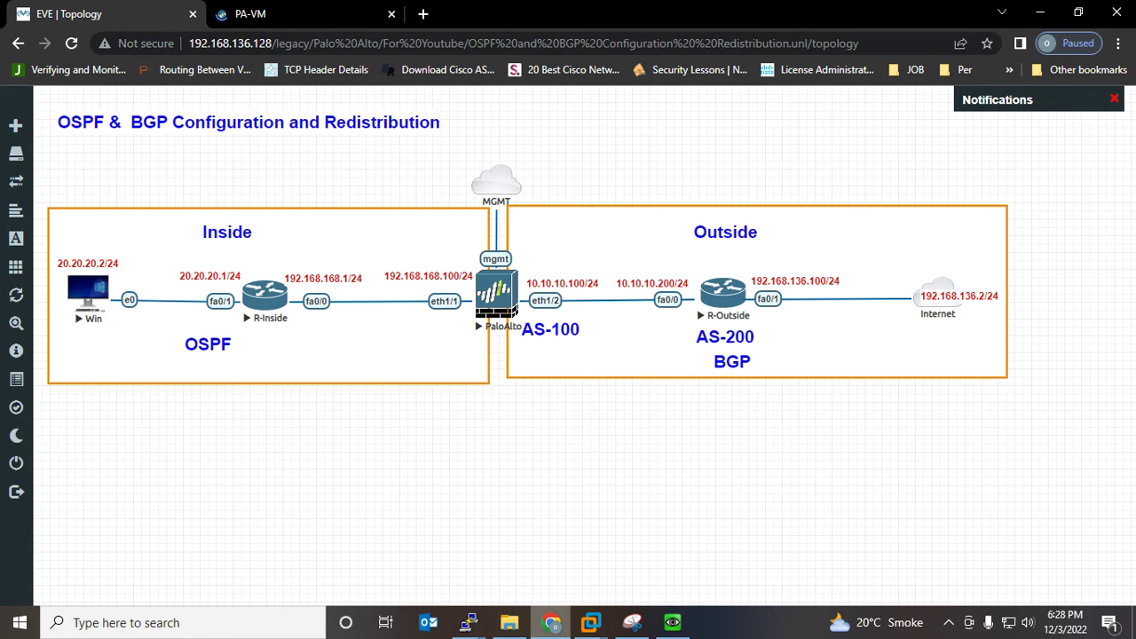
In the R-Inside console, enter configuration mode and set the hostname to R-Inside
mouse_move(468, 624)
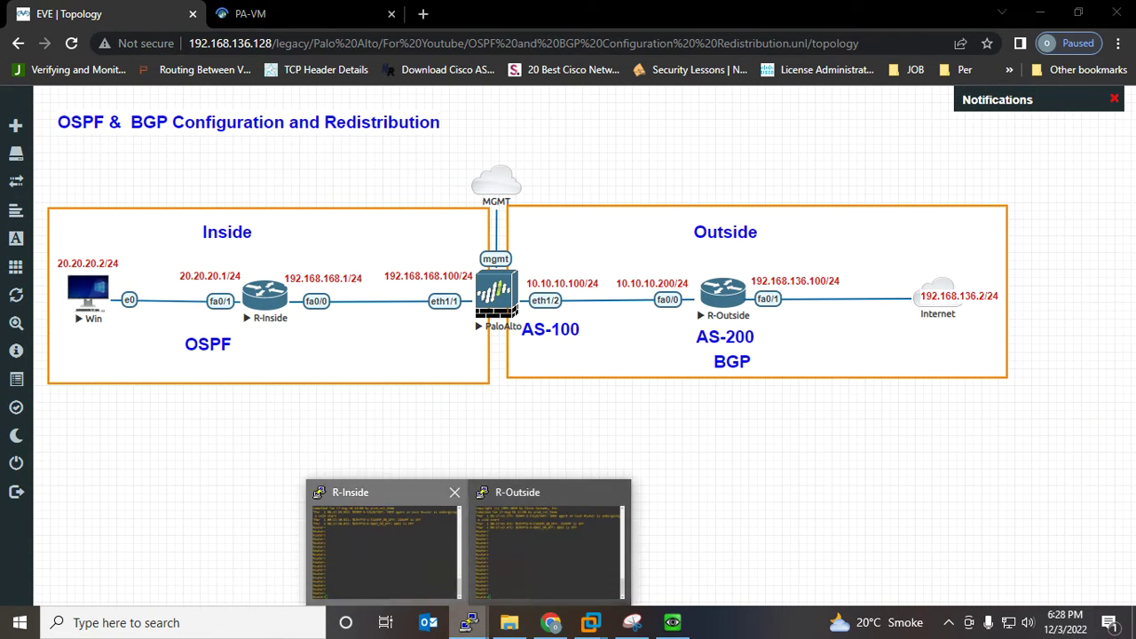
left_click(385, 542)
left_click_drag(697, 263, 743, 220)
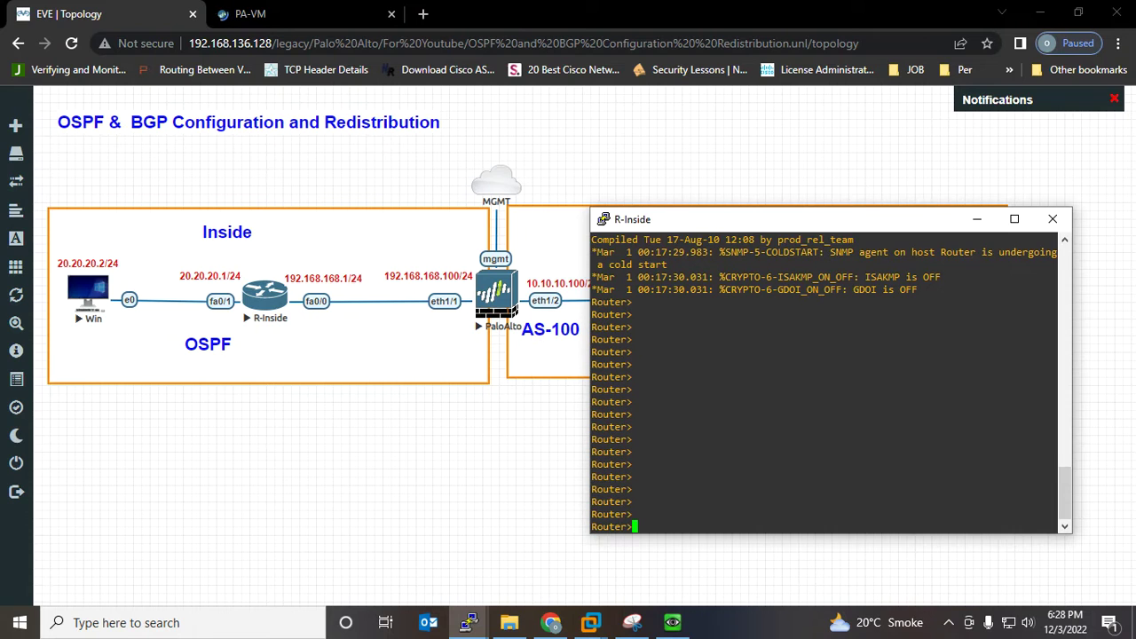
type("en")
key("Return")
key("Return")
key("Return")
type("config t")
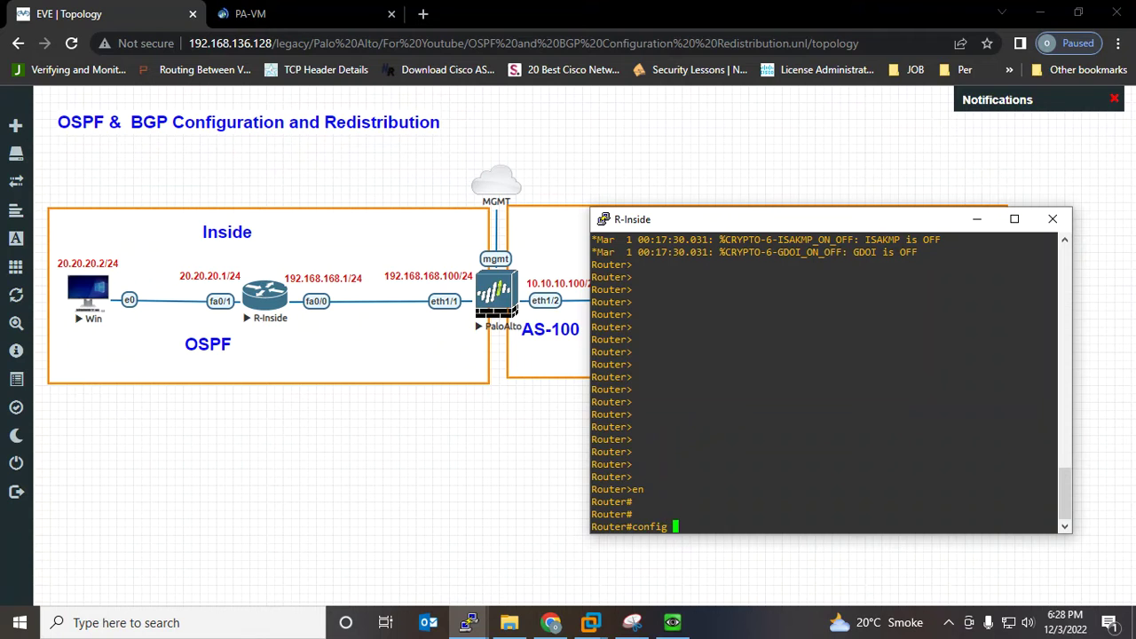
key("Return")
key("Return")
key("Return")
key("Return")
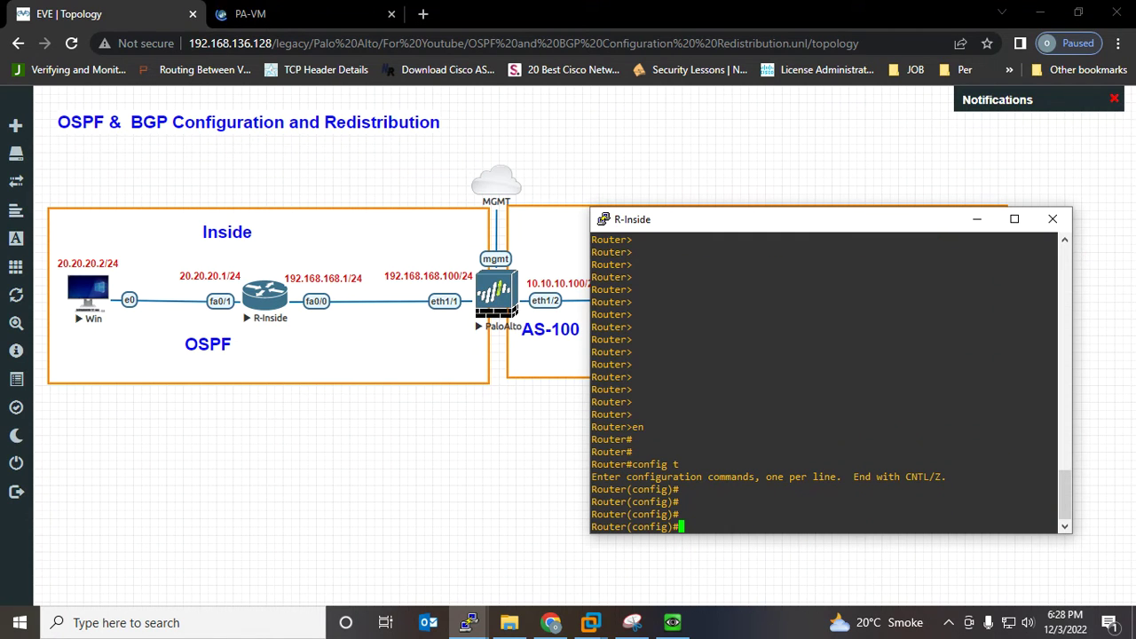
type("host")
key("Tab")
type("R-Inside")
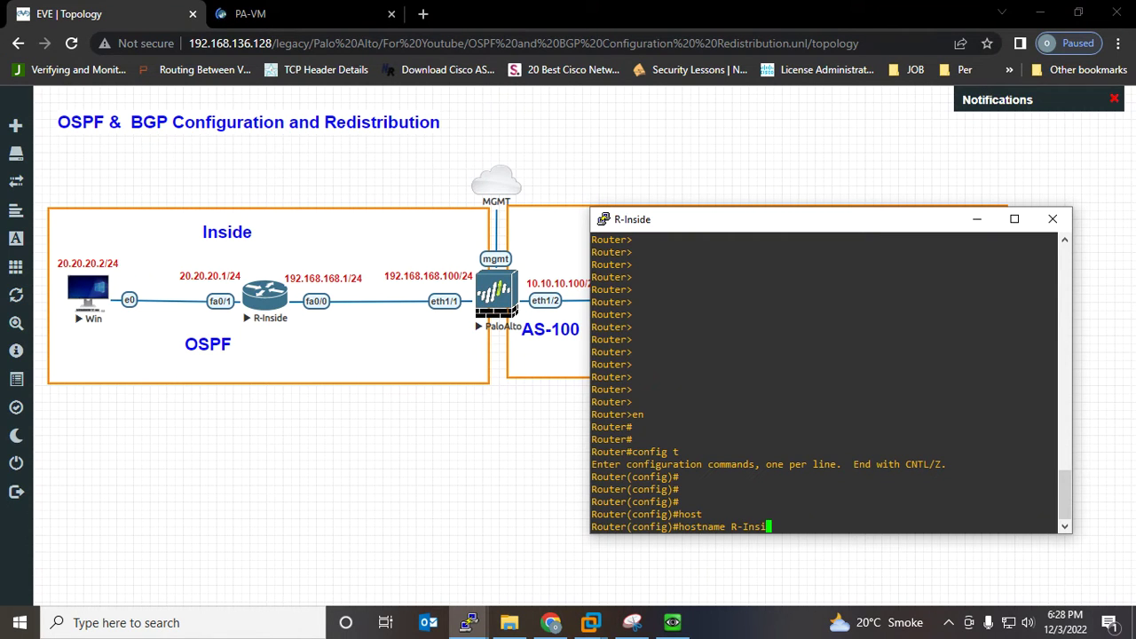
key("Return")
key("Return")
key("Return")
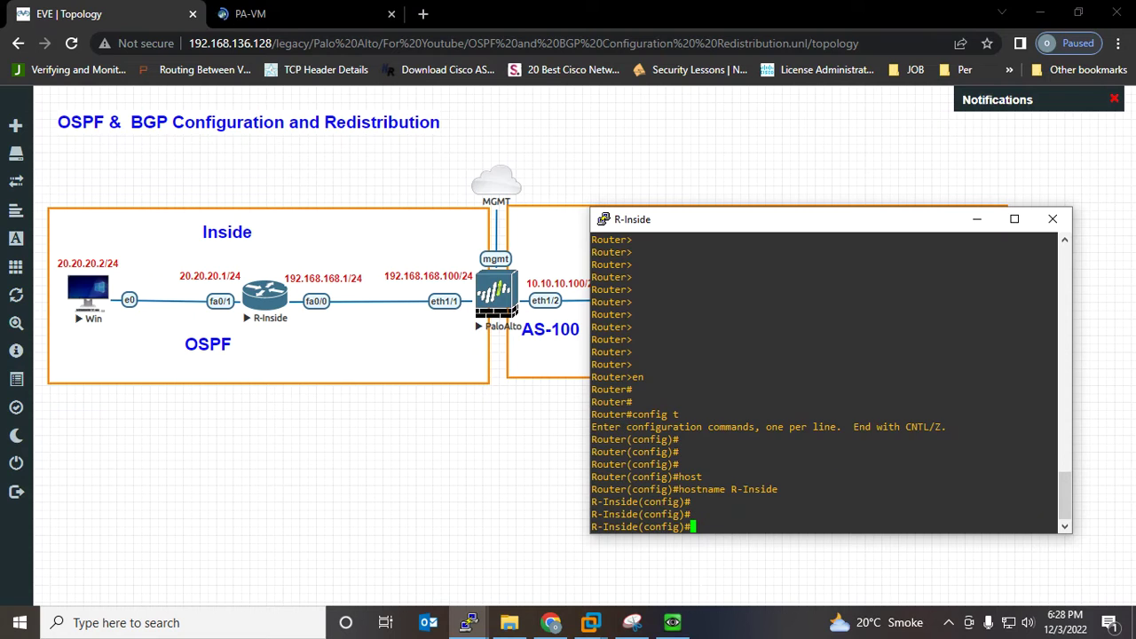
Assign 20.20.20.1 255.255.255.0 to FastEthernet0/1 and bring it up
type("int")
key("Tab")
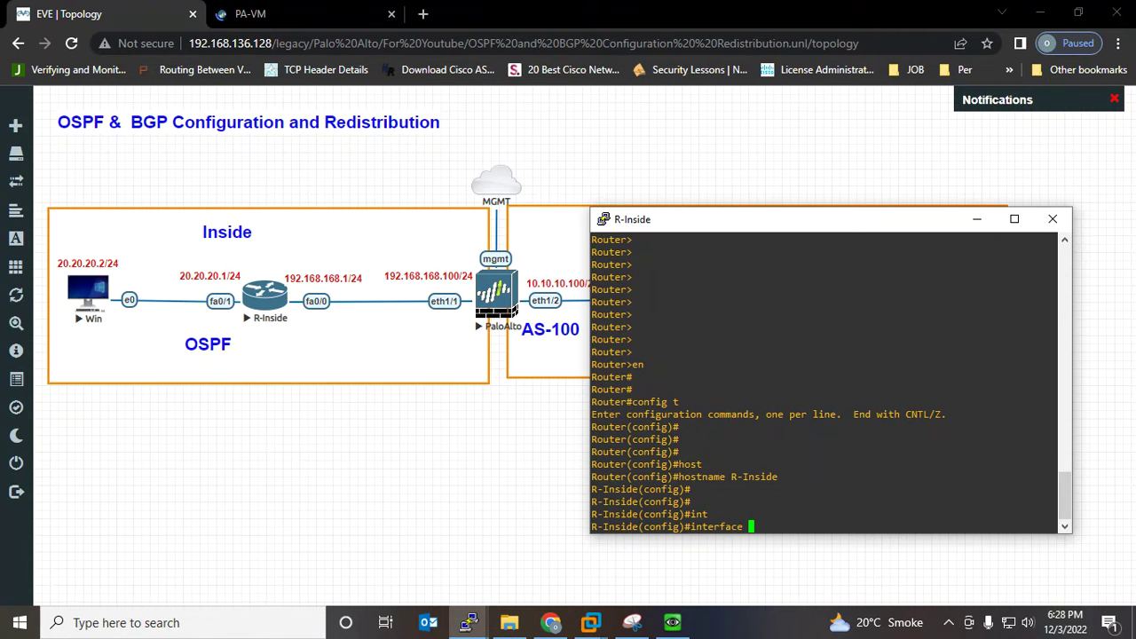
type("f0/1")
key("Return")
type("ip add")
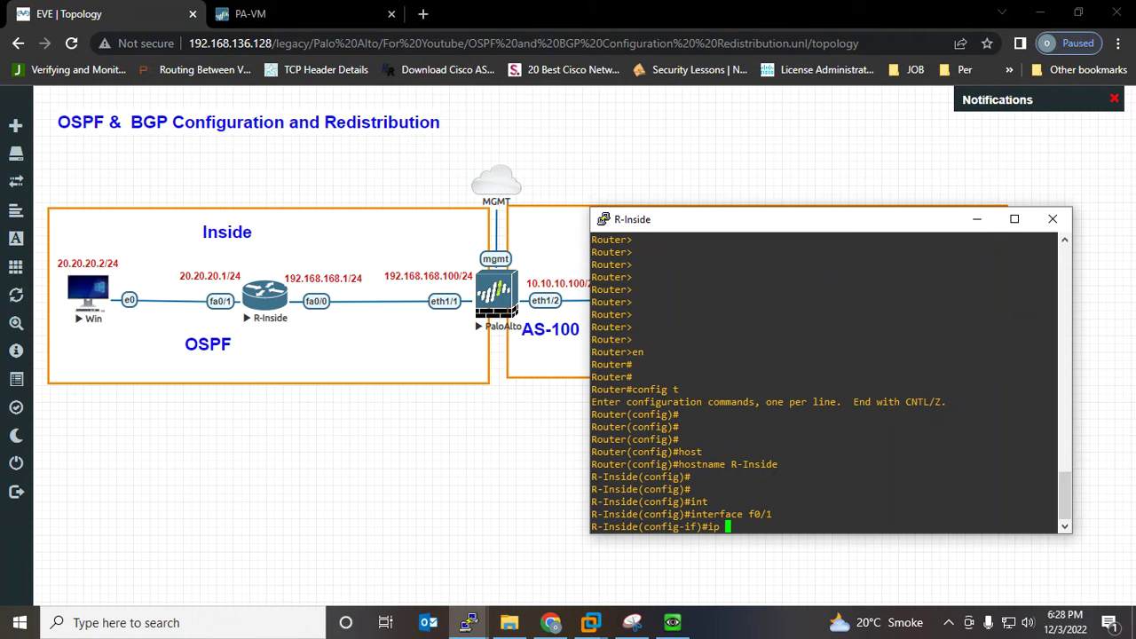
key("Tab")
type("20.20.20.1 2")
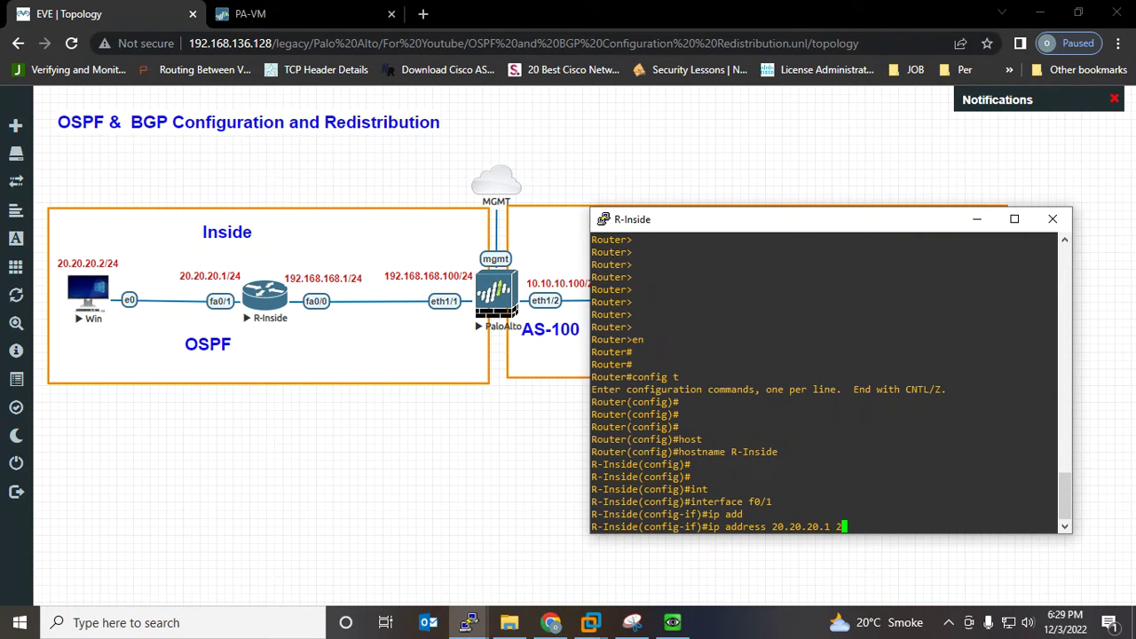
type("55.255.255.0")
key("Return")
type("no sh")
key("Tab")
key("Return")
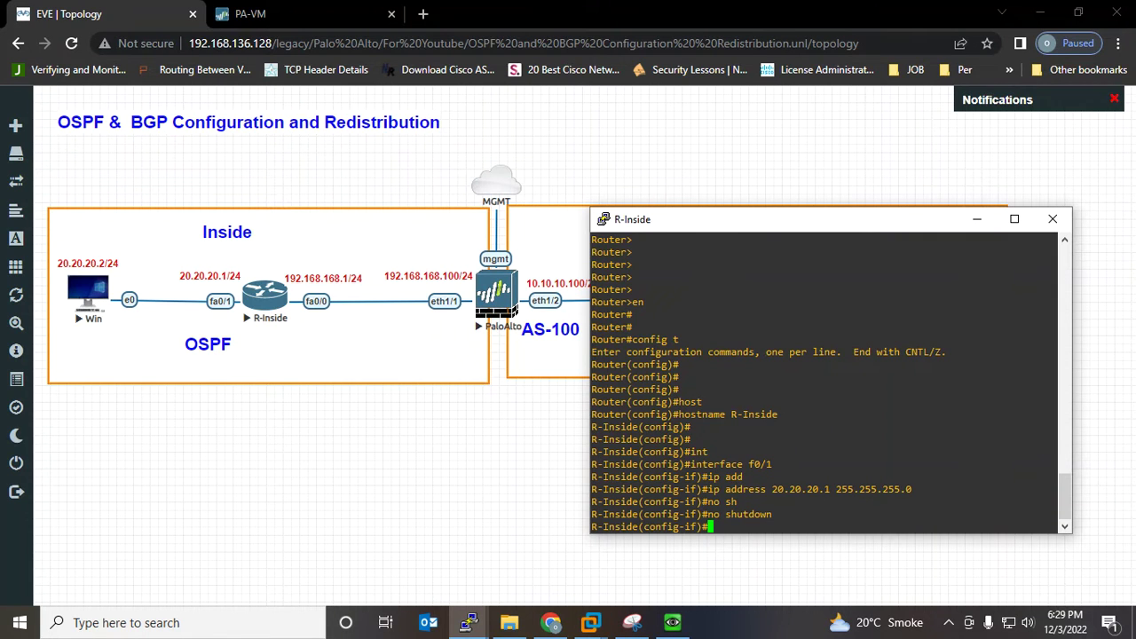
key("Return")
key("Return")
key("Return")
key("Return")
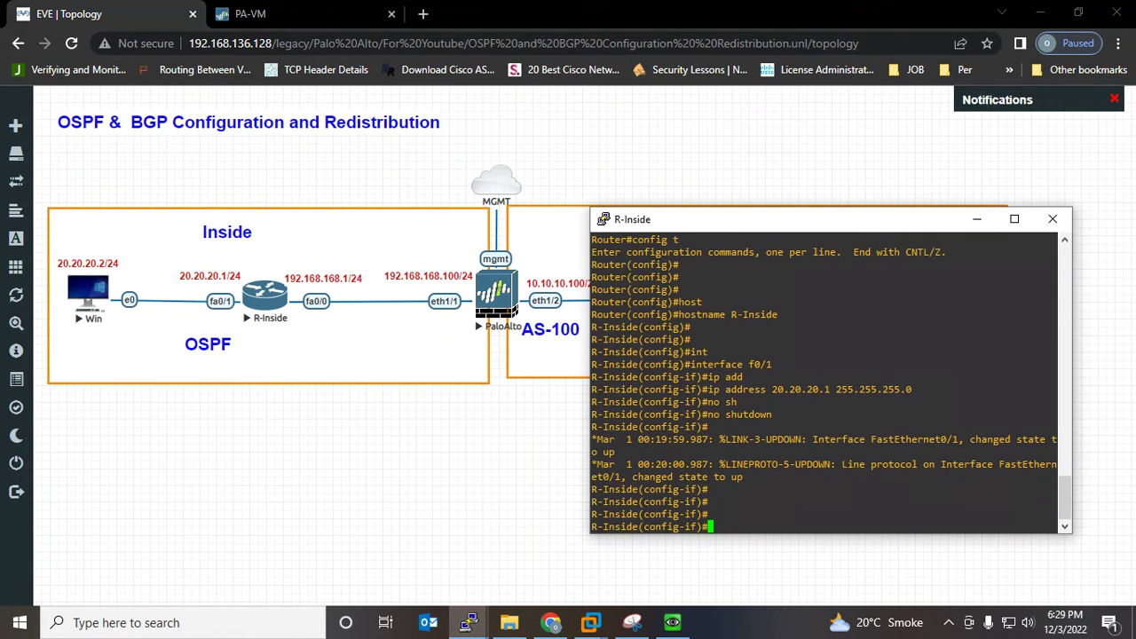
Assign 192.168.168.1 255.255.255.0 to FastEthernet0/0 and bring it up
key("Up")
key("Up")
key("Up")
key("BackSpace")
type("0")
key("Return")
type("ip af")
key("BackSpace")
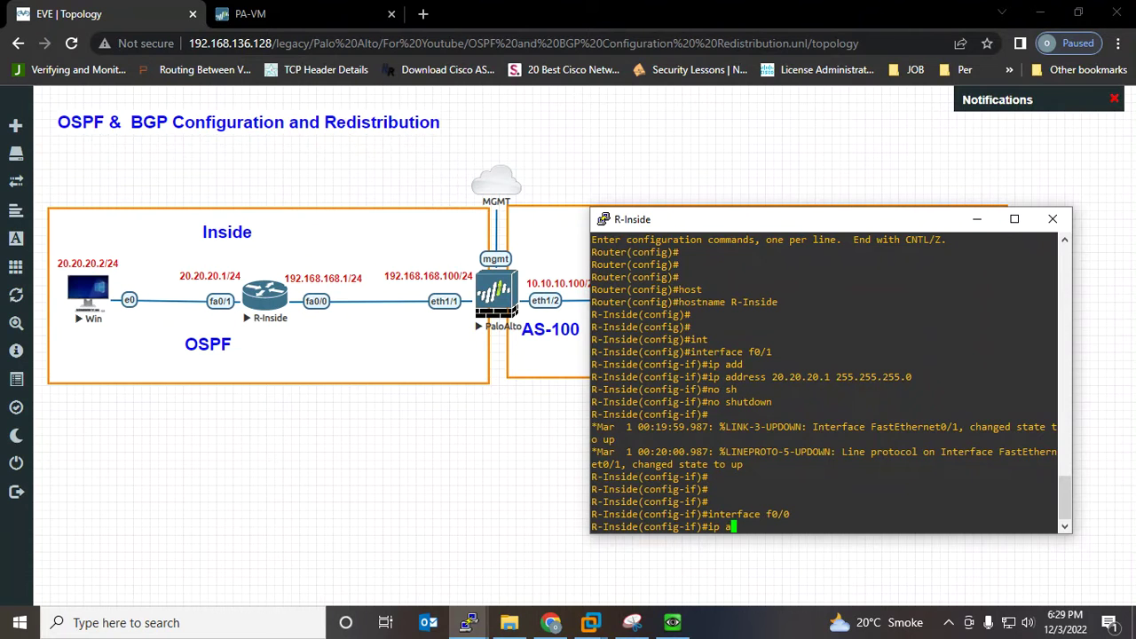
type("dd")
key("Tab")
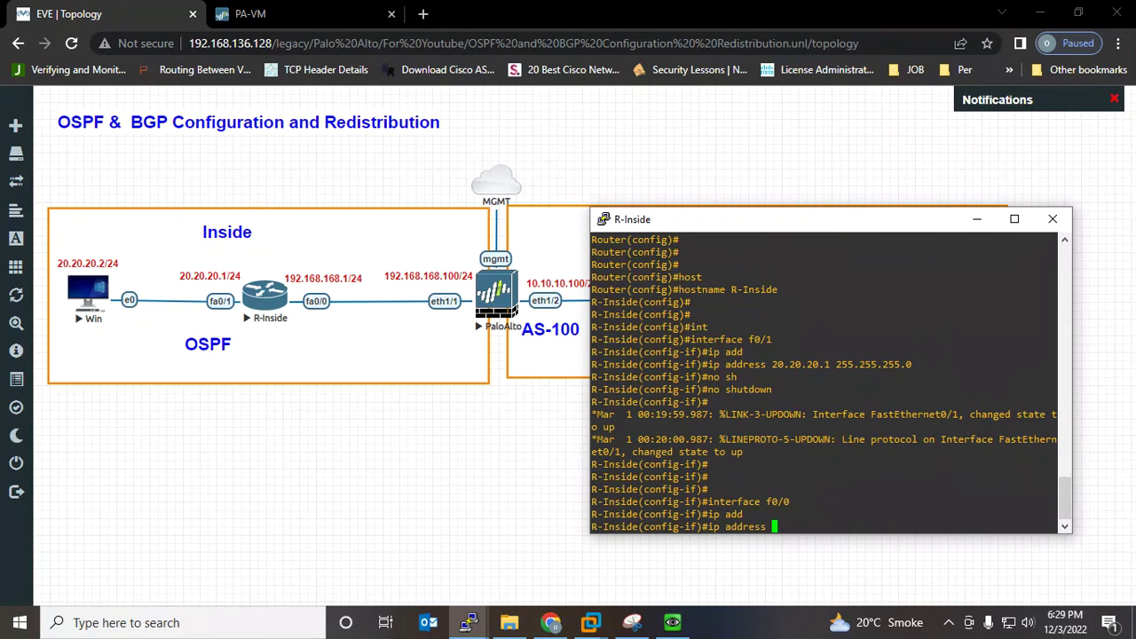
type("192.168.168.1 255.255.255.")
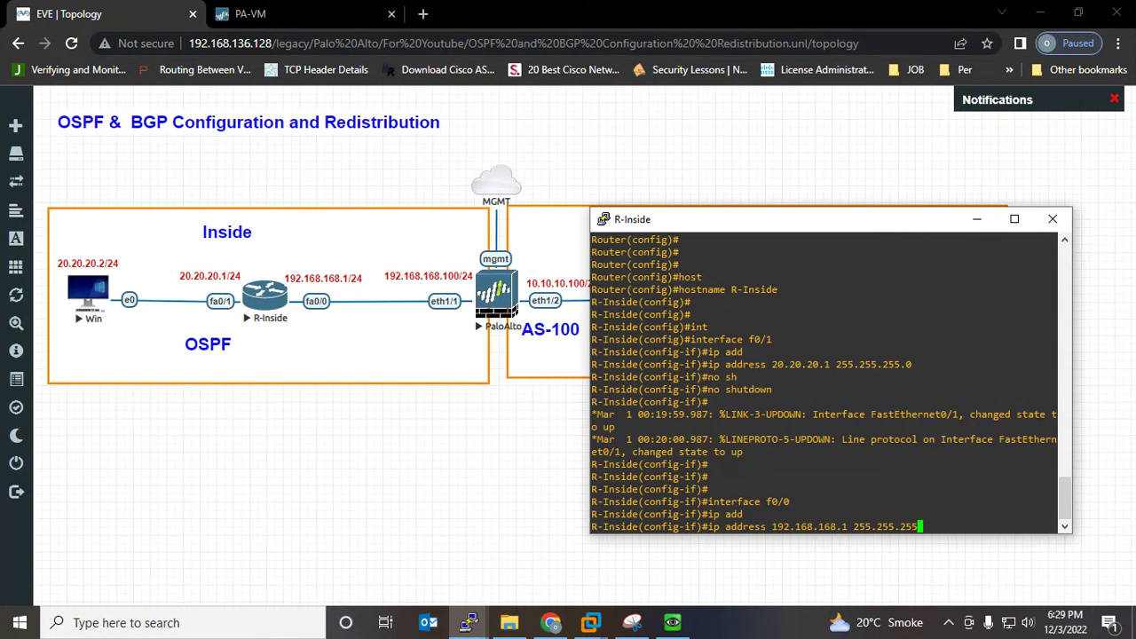
type("0")
key("Return")
type("no sh")
key("Tab")
key("Return")
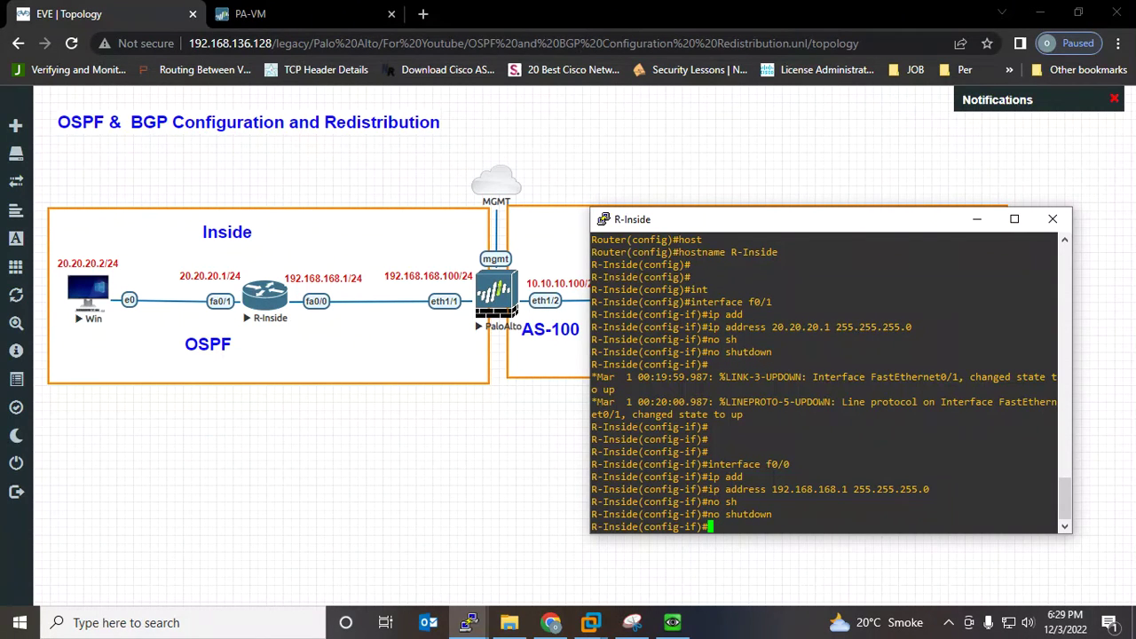
key("Return")
key("Return")
key("Return")
key("Return")
Exit config mode, check interfaces with show ip int brief, and save with wr
key("ctrl+z")
key("Return")
key("Return")
key("Return")
key("Return")
key("Return")
key("Return")
key("Return")
key("Return")
key("Return")
key("Return")
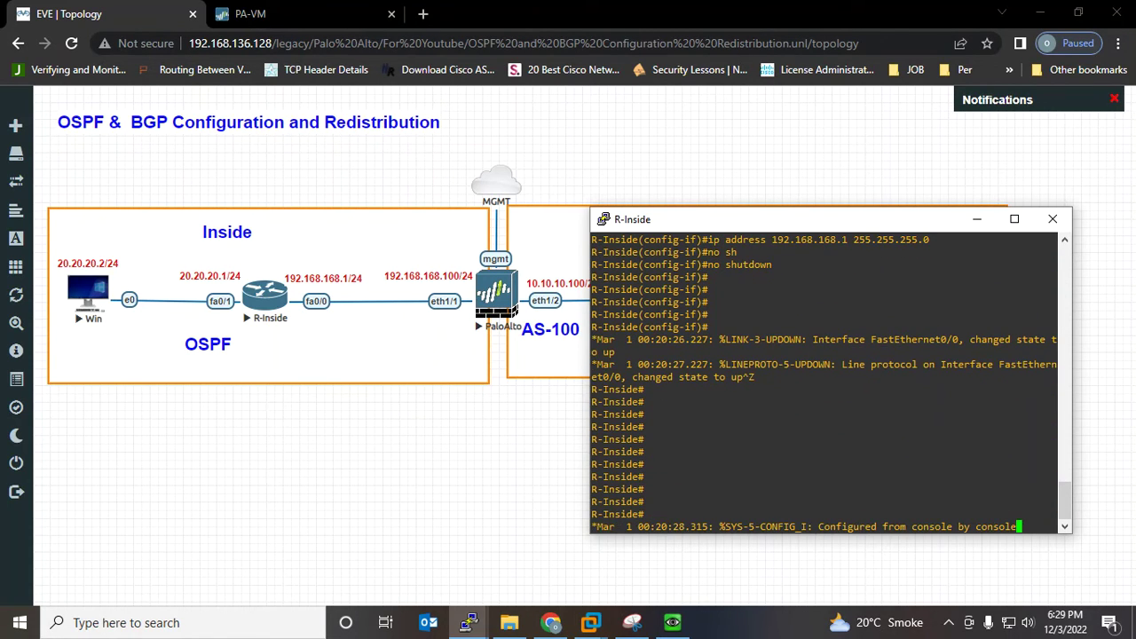
type("sh ip in")
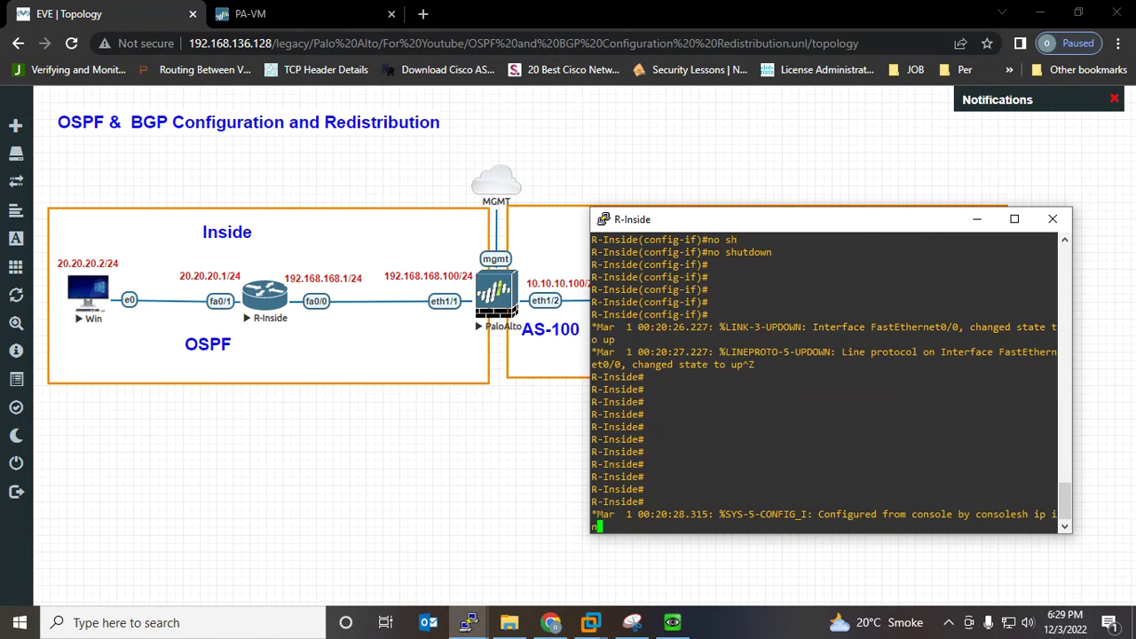
type("t bri")
key("Tab")
key("Return")
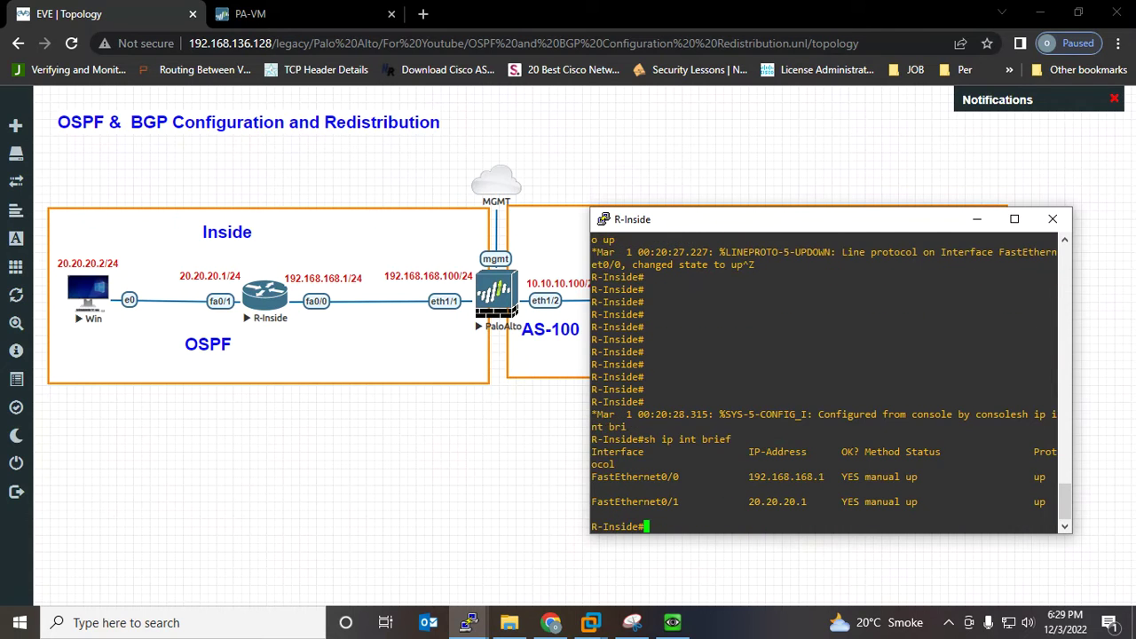
key("Return")
key("Return")
key("Return")
key("Return")
key("Return")
key("Return")
key("Return")
type("wer")
key("BackSpace")
key("BackSpace")
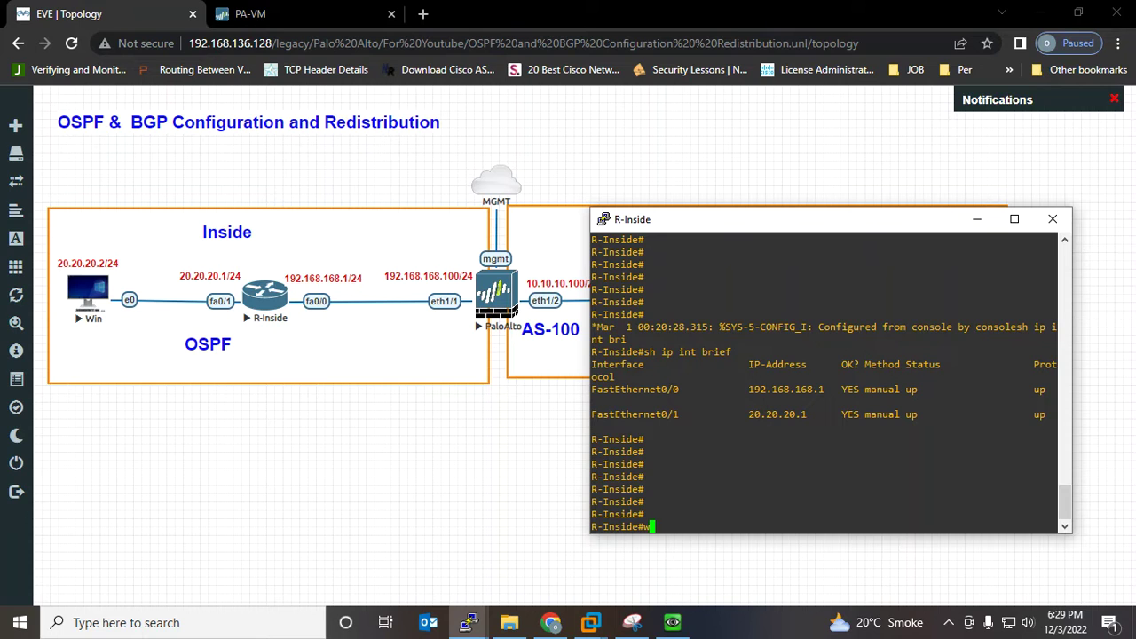
type("r")
key("Return")
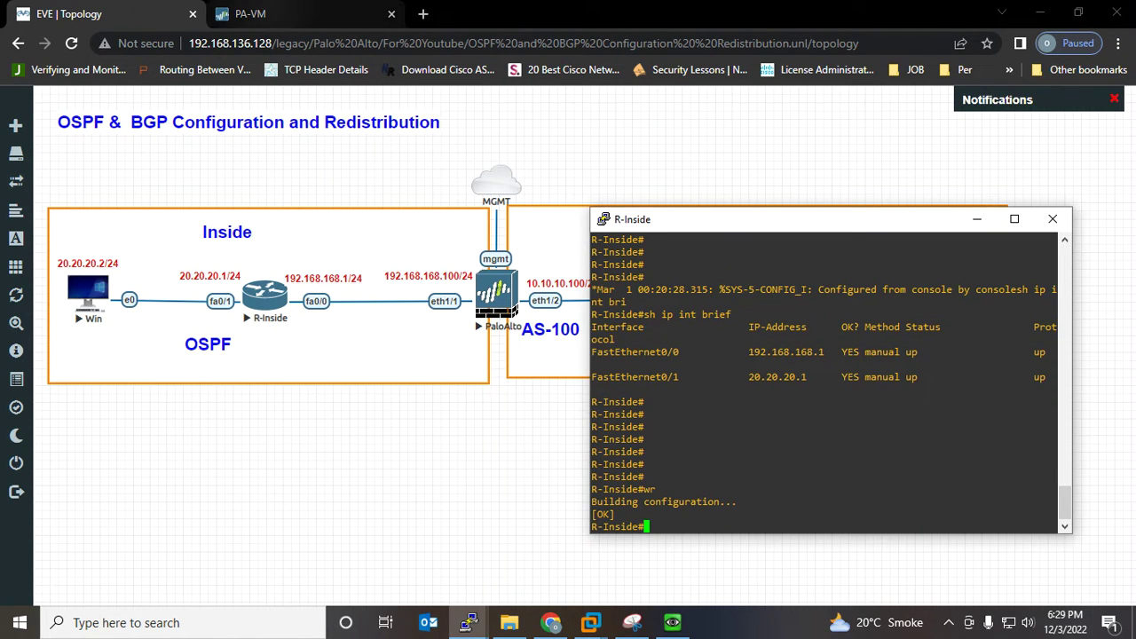
Close the PAN-OS Welcome notice with 'Do not show again' ticked and go to the Network tab
left_click(250, 14)
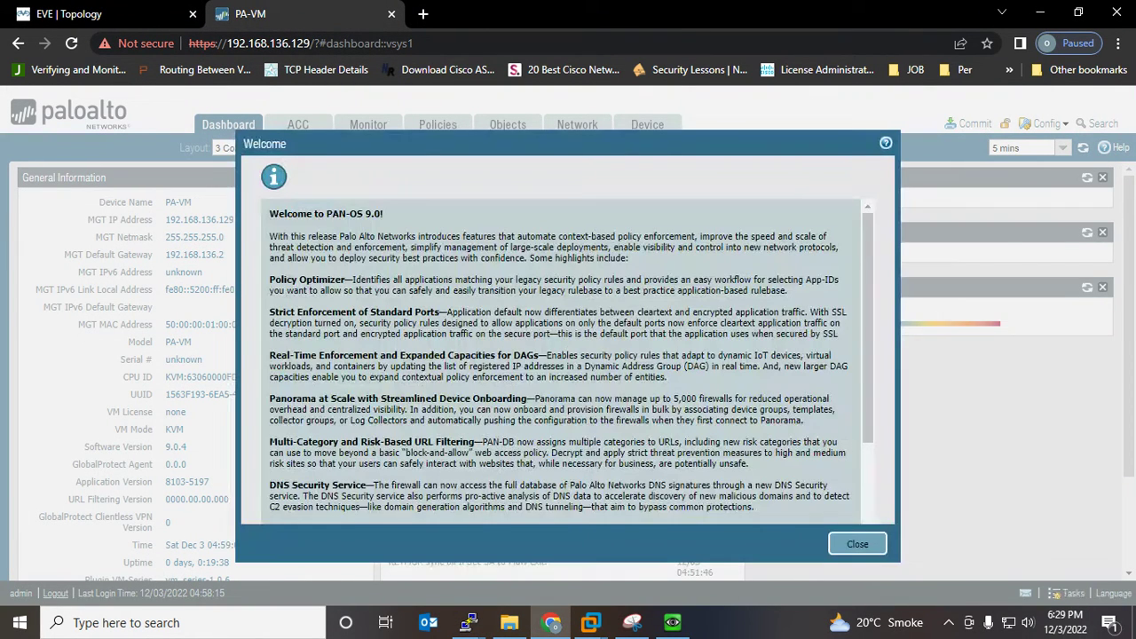
left_click(268, 496)
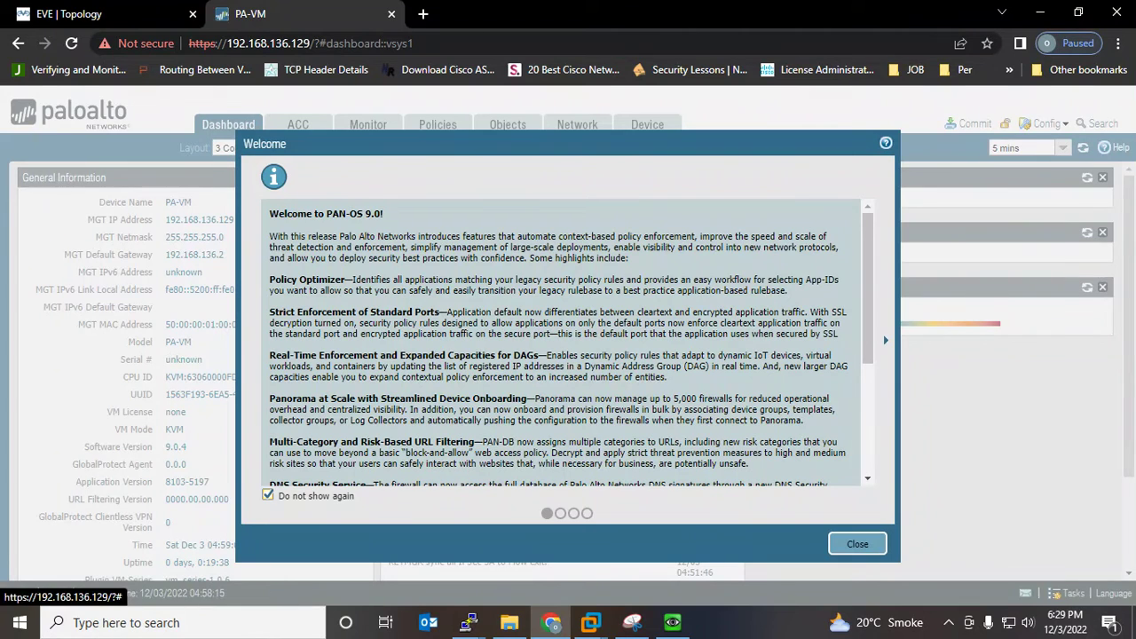
left_click(858, 543)
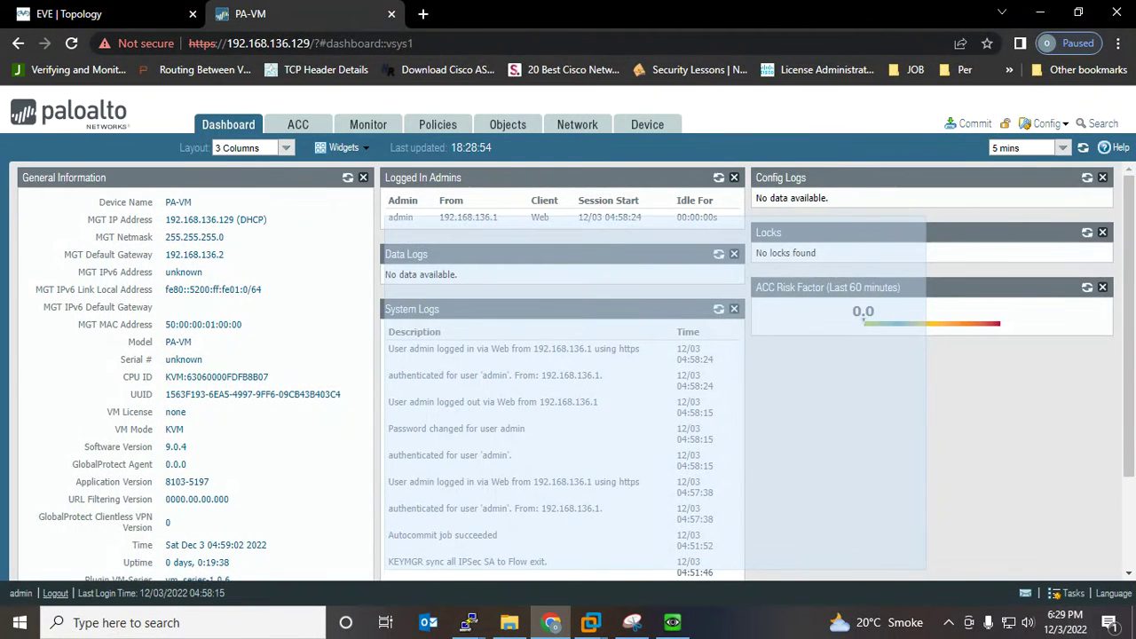
left_click(577, 124)
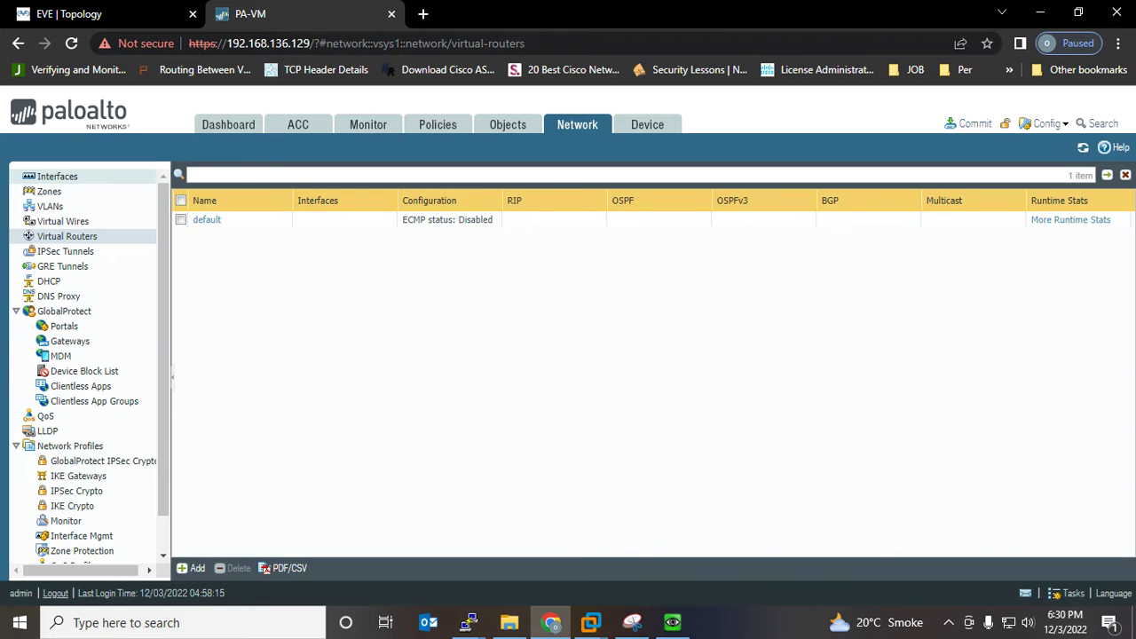
Open ethernet1/1 from the Interfaces list for editing, checking the topology diagram along the way
left_click(57, 176)
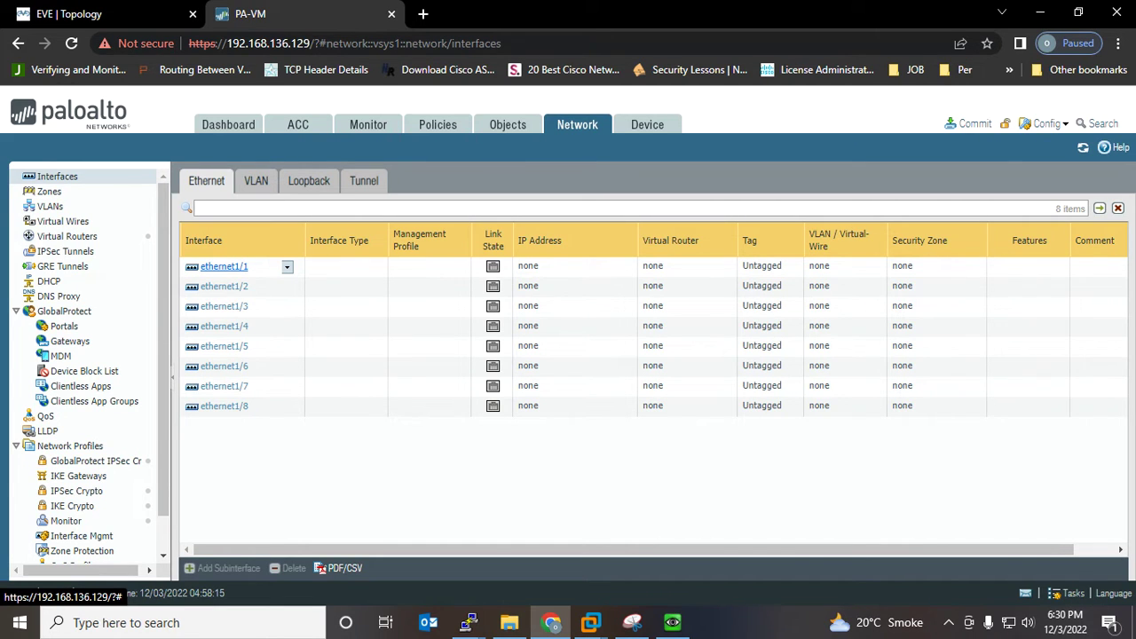
left_click(224, 267)
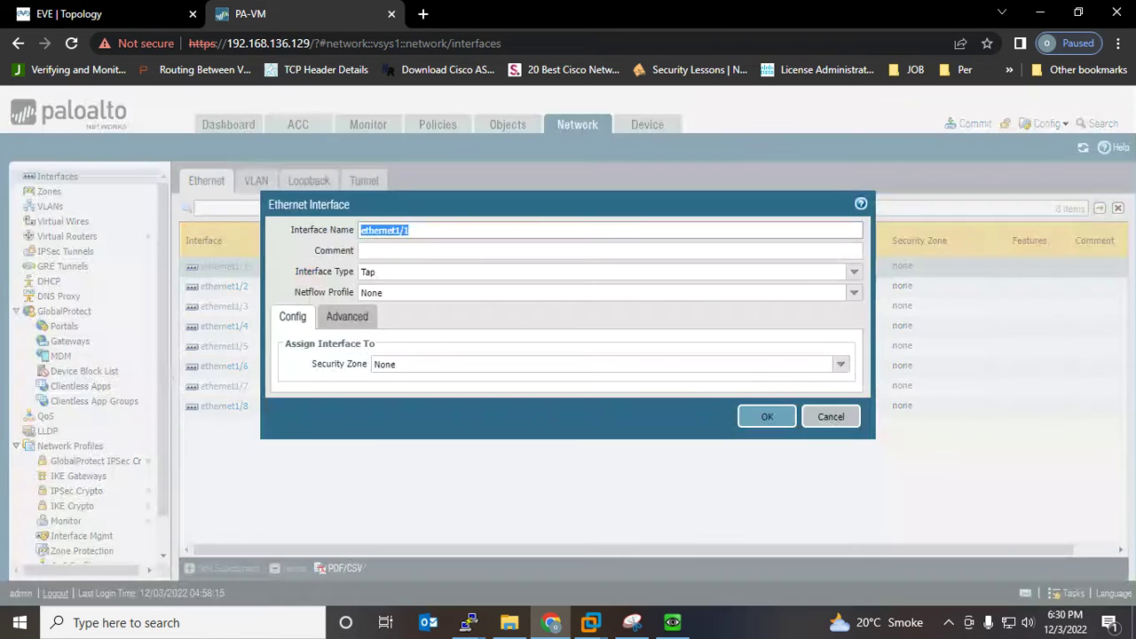
left_click(69, 13)
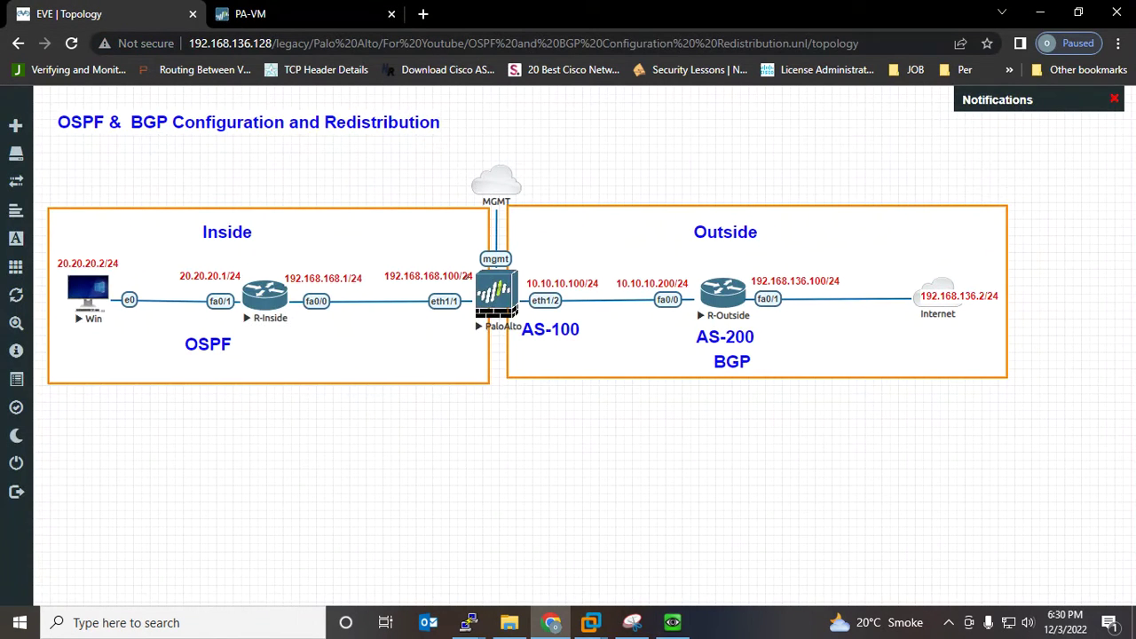
left_click(250, 13)
Comment ethernet1/1 'Inside', set it to Layer3 and put it in the default virtual router
left_click(568, 251)
type("Inside")
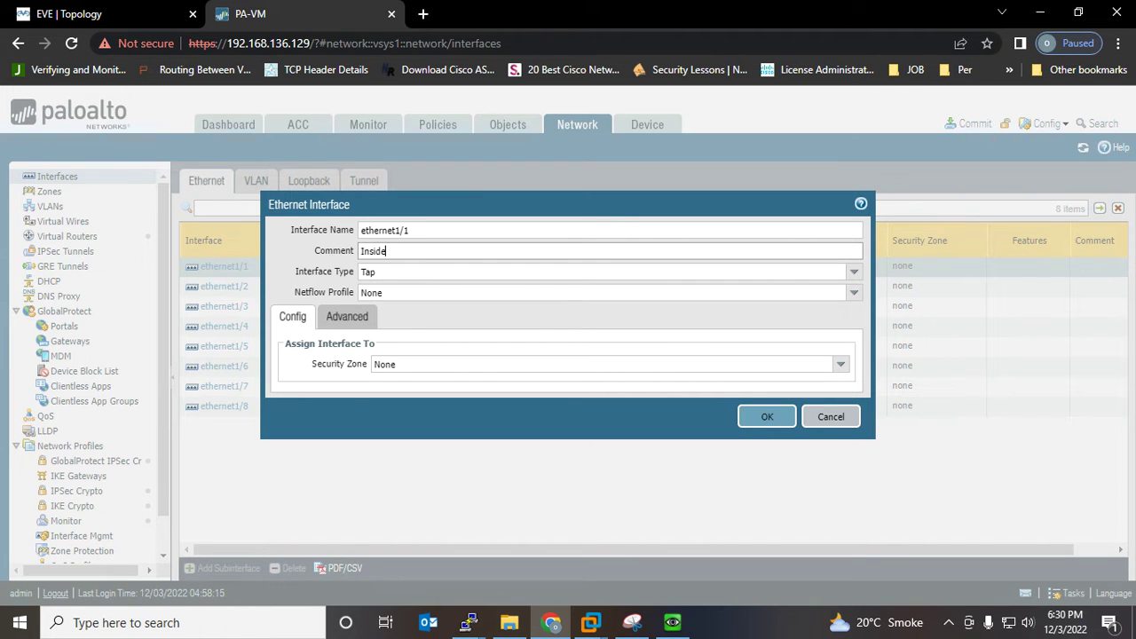
left_click(854, 272)
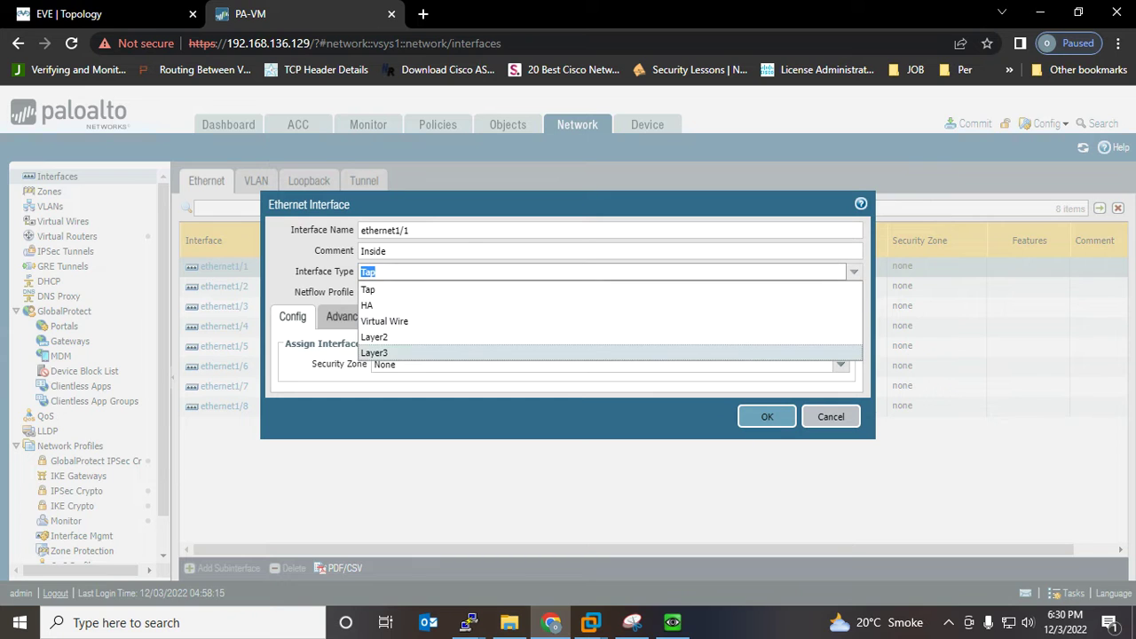
left_click(374, 353)
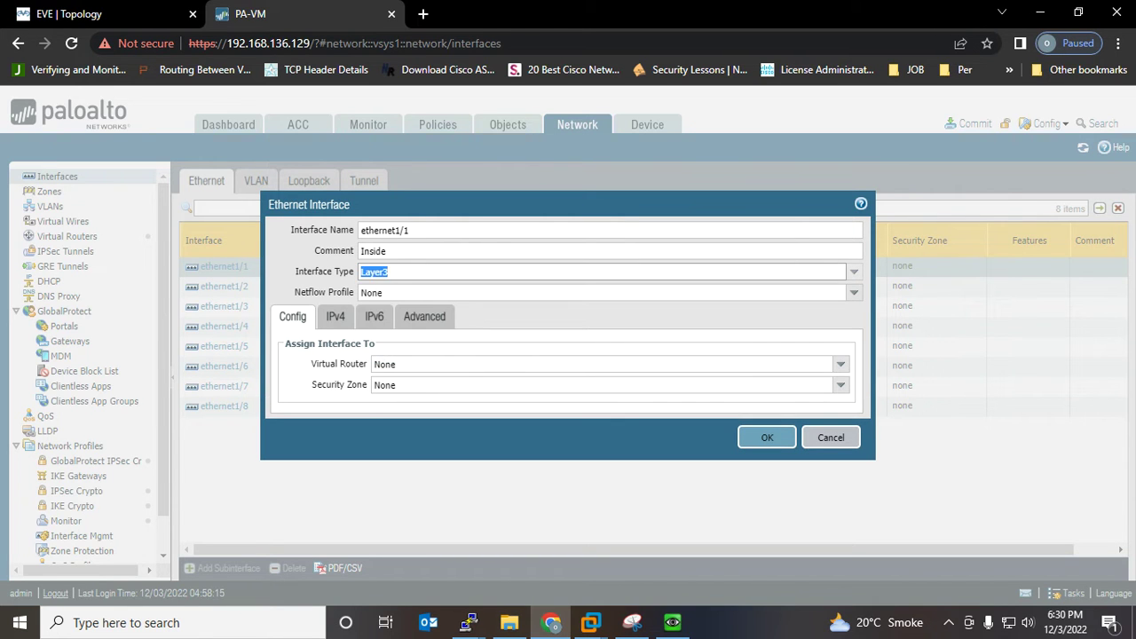
left_click(840, 364)
left_click(387, 396)
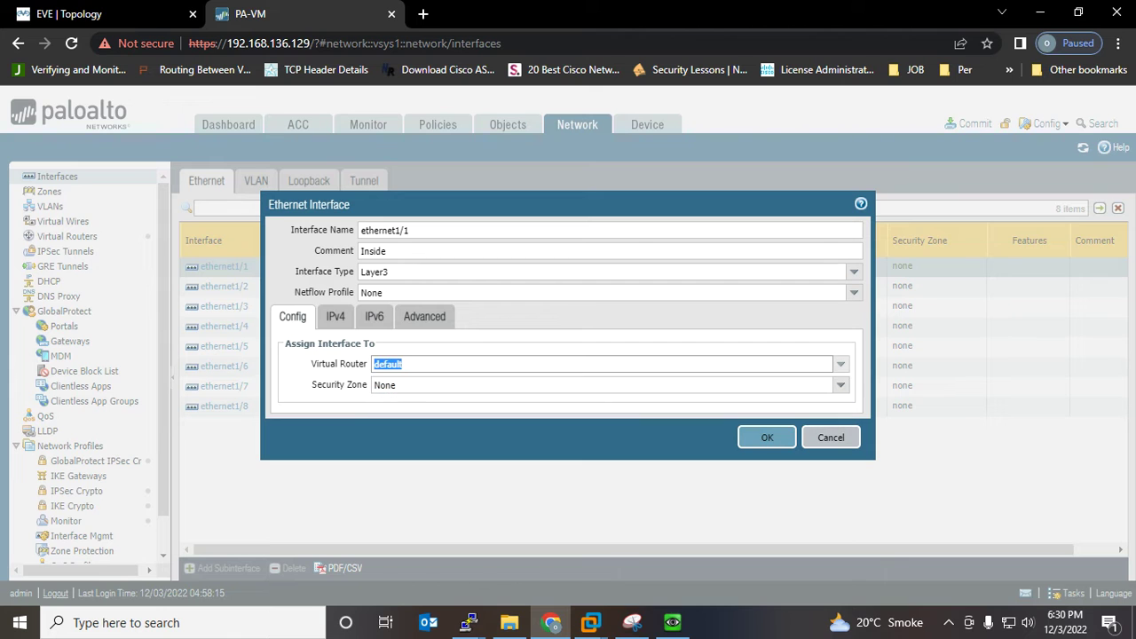
Create a new security zone named Inside for ethernet1/1
left_click(840, 385)
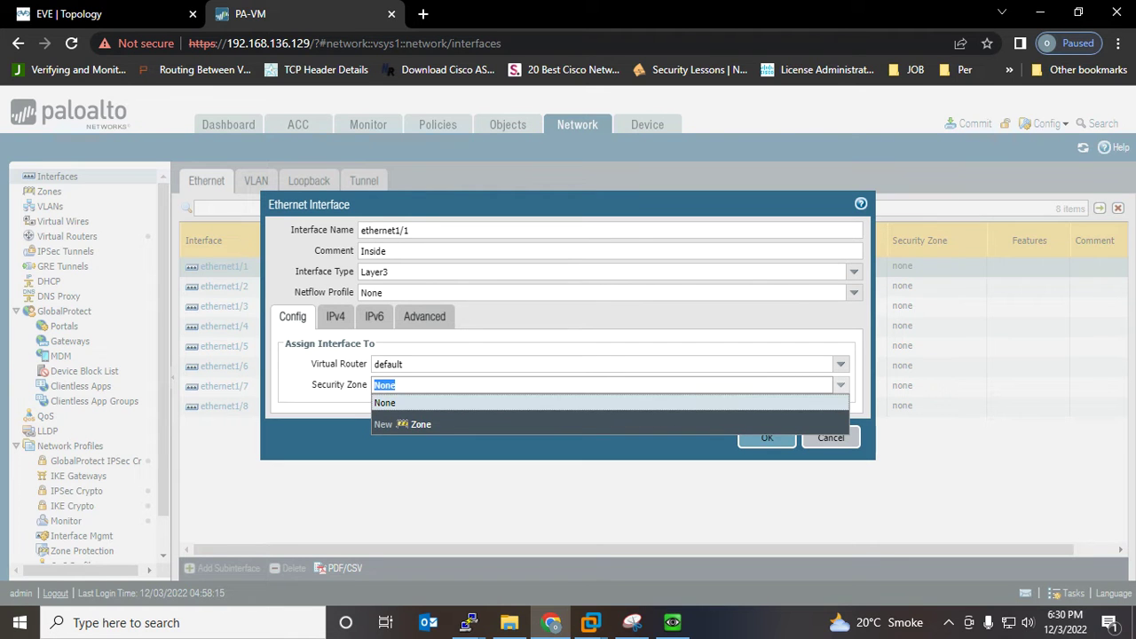
left_click(420, 425)
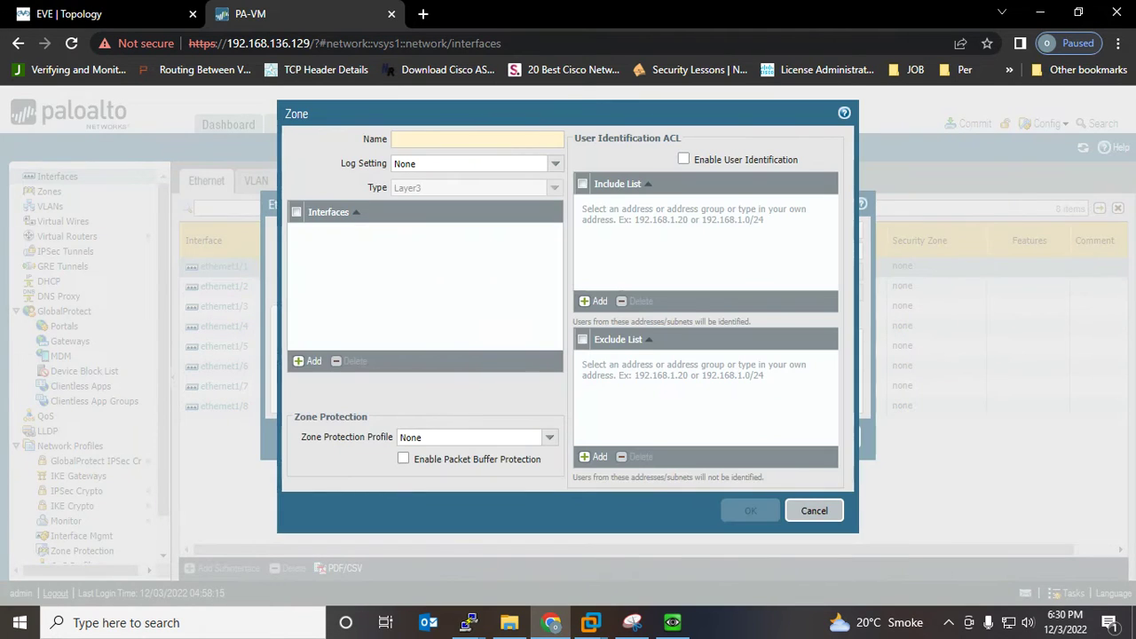
type("Inside")
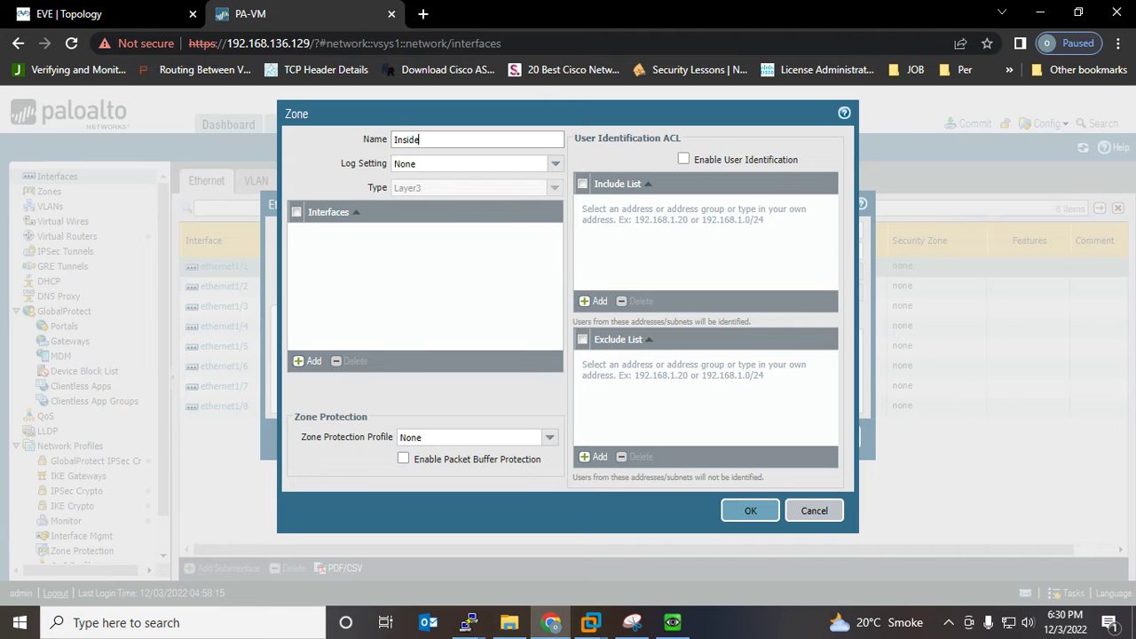
key("Return")
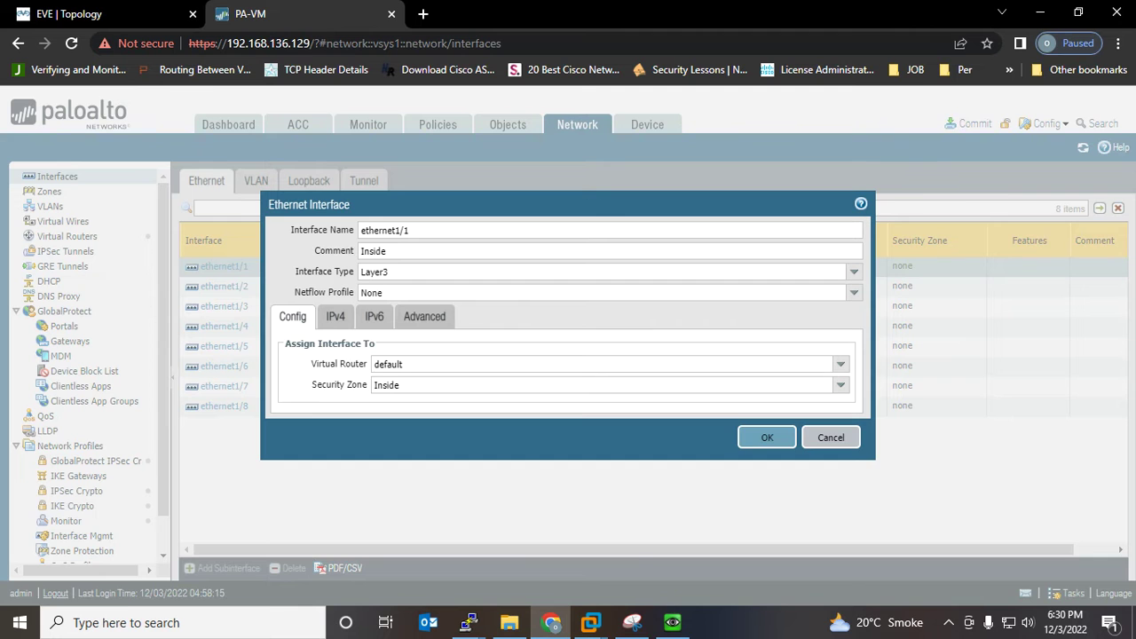
left_click(334, 316)
left_click(80, 13)
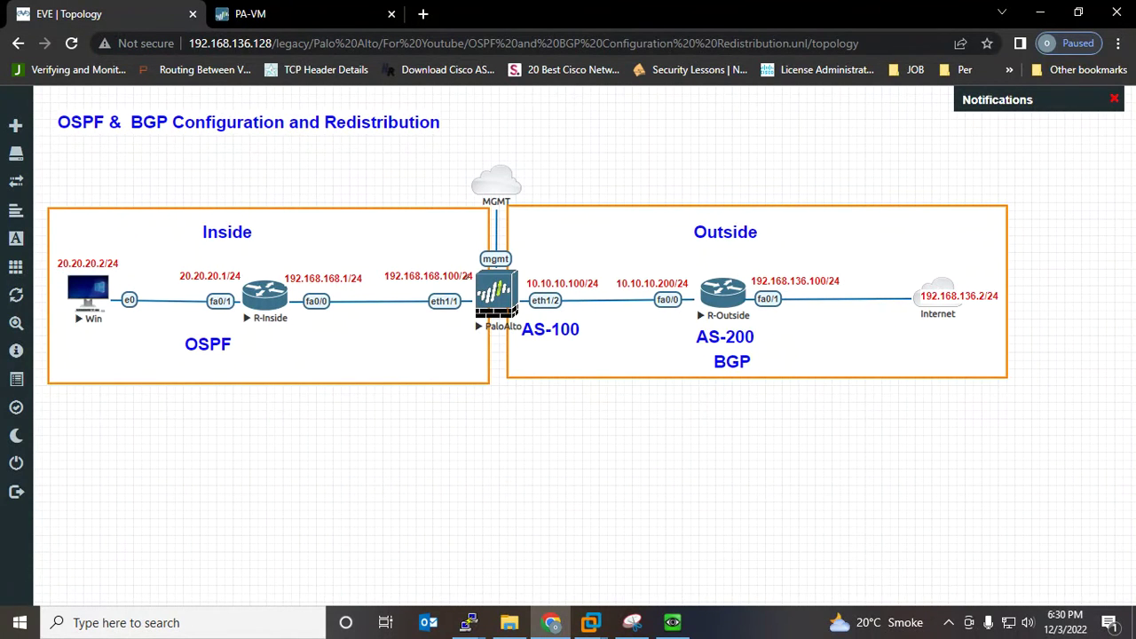
Add the IPv4 address 192.168.168.100/24 to ethernet1/1
left_click(251, 13)
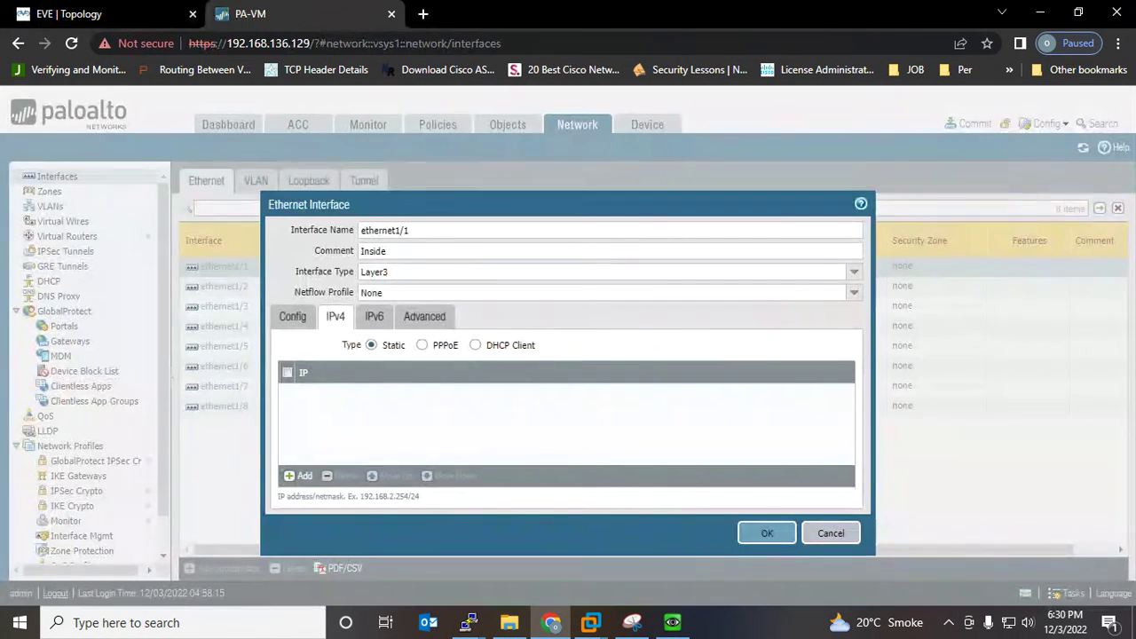
left_click(300, 477)
type("1")
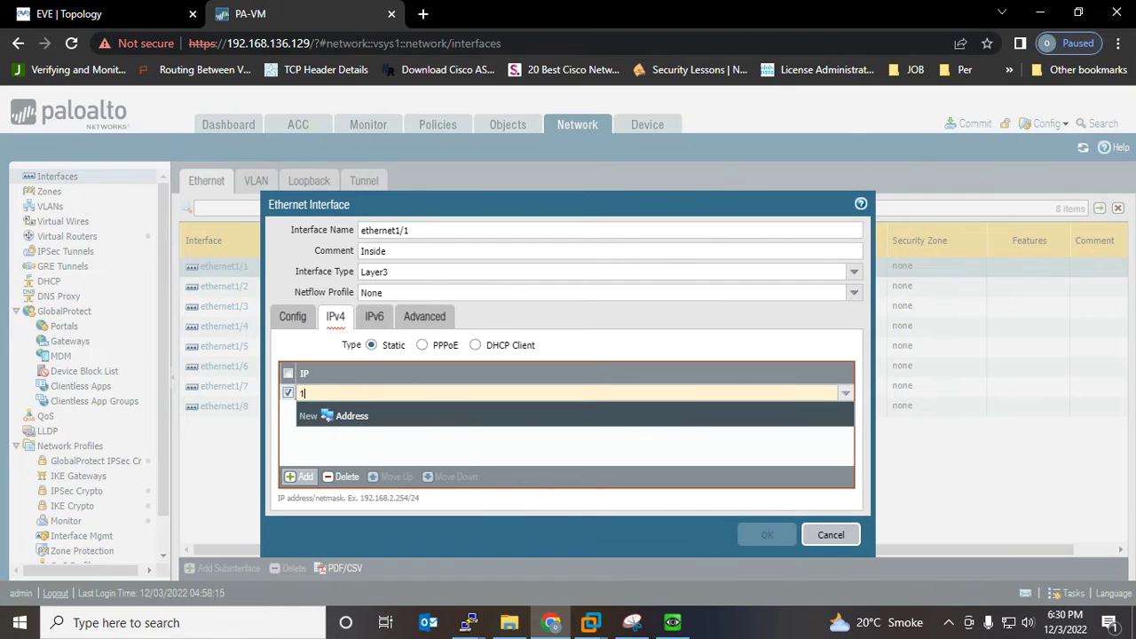
type("92.168.1")
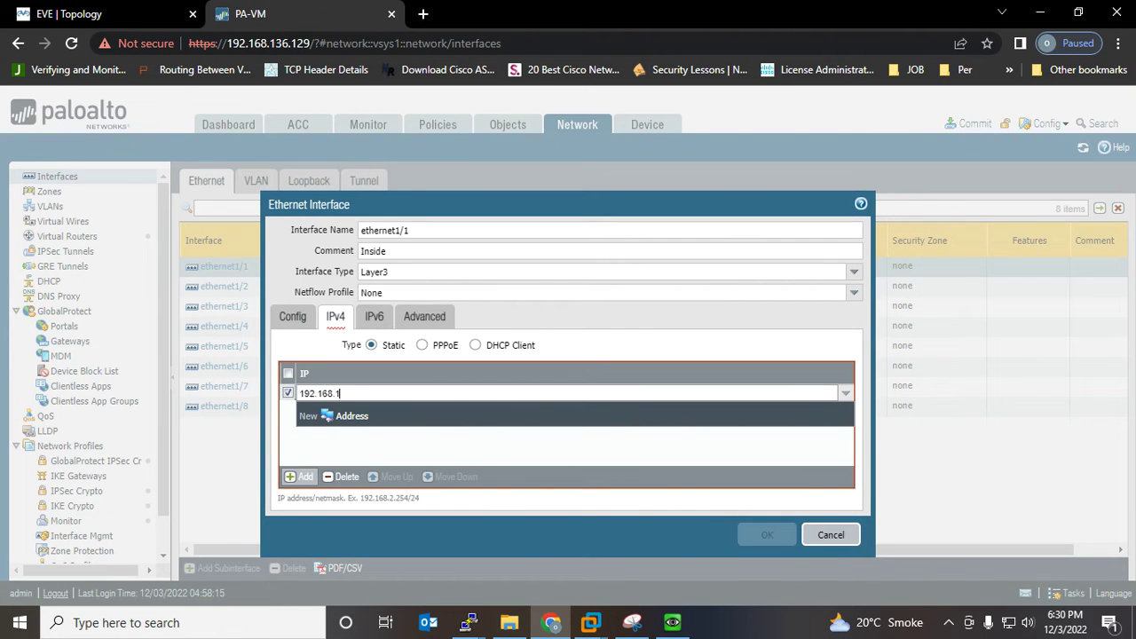
type("68.100/24")
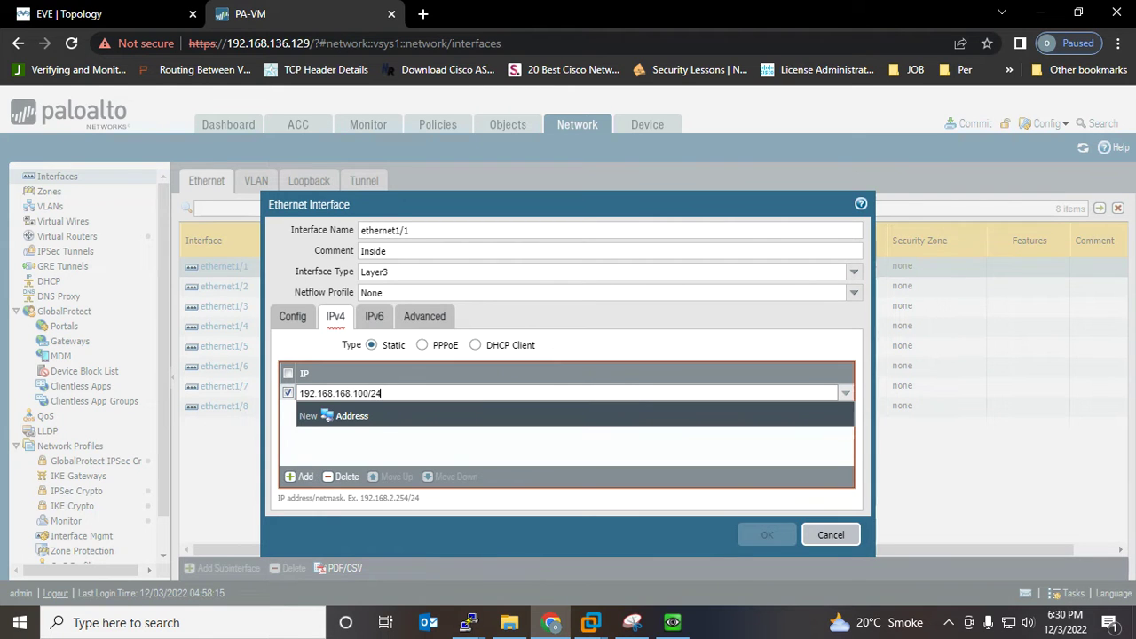
Create a ping-permitting management profile MGMT, assign it to ethernet1/1, and save the interface
left_click(425, 317)
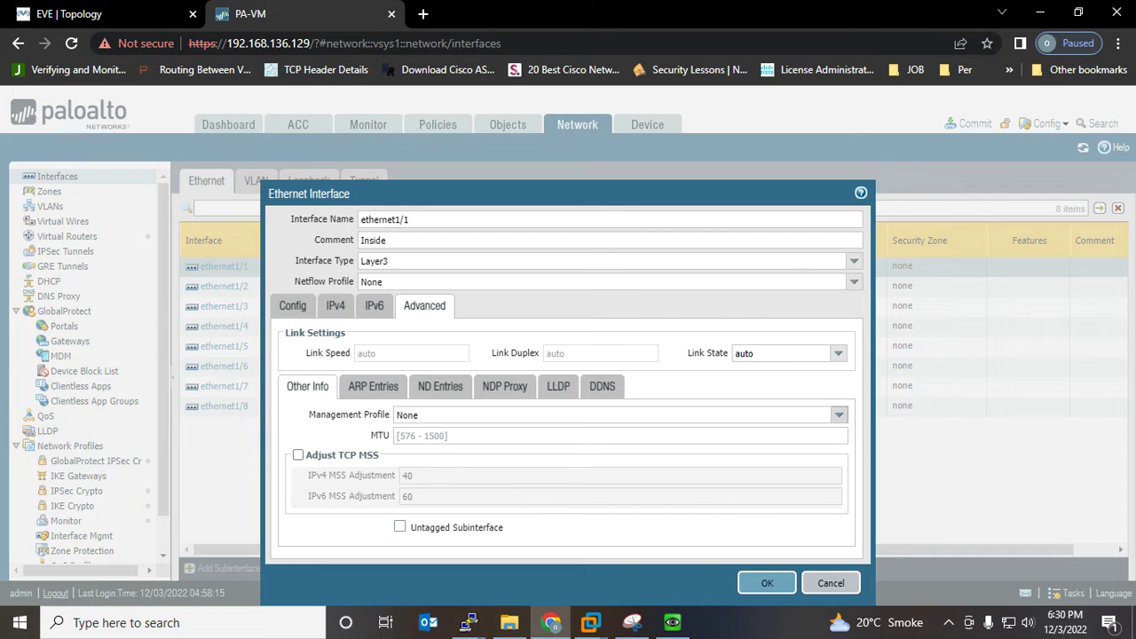
left_click(839, 415)
left_click(453, 453)
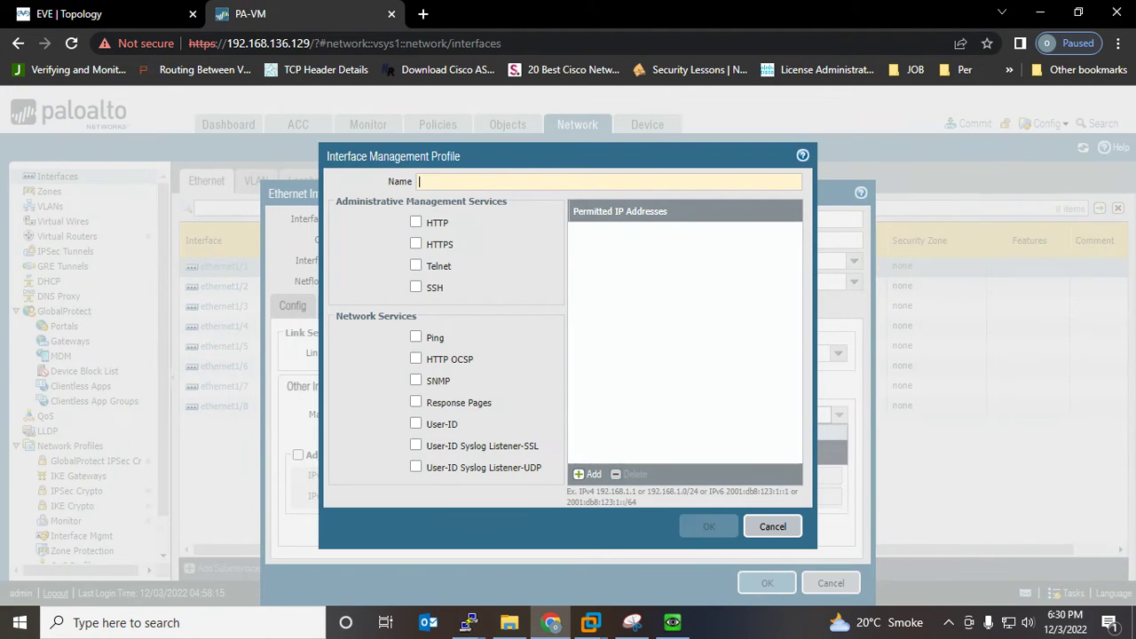
type("MGMT")
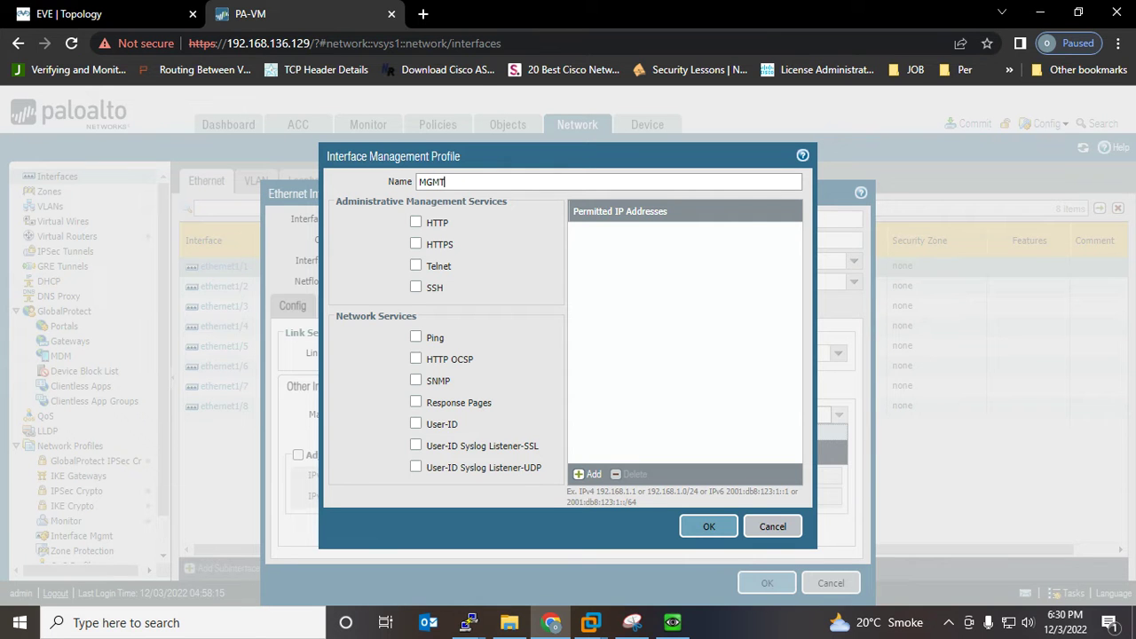
left_click(415, 337)
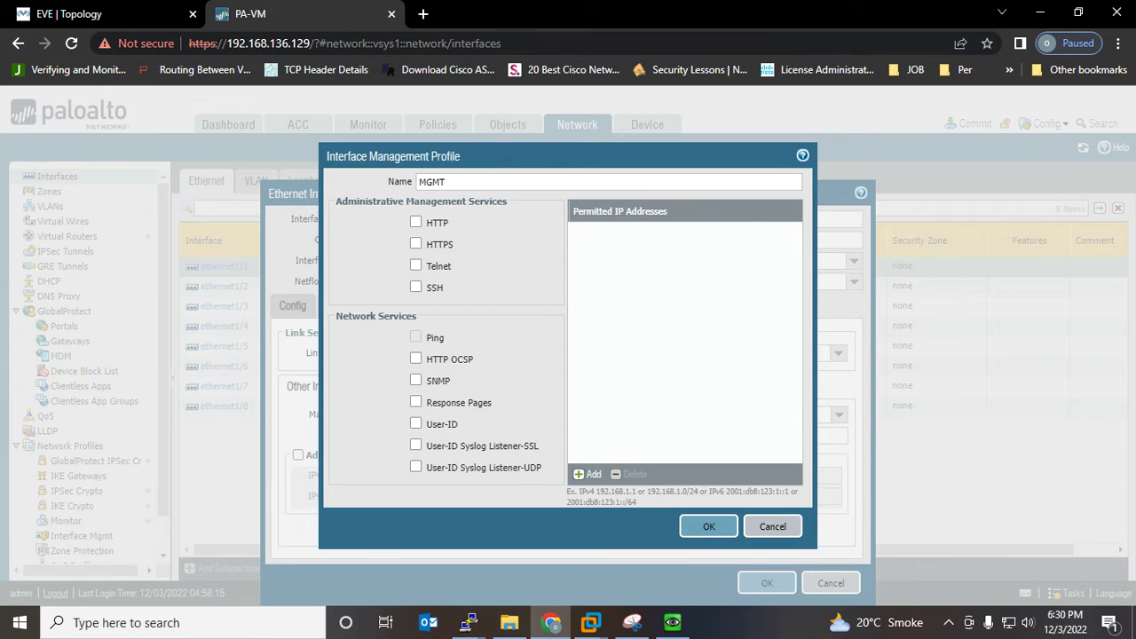
left_click(708, 526)
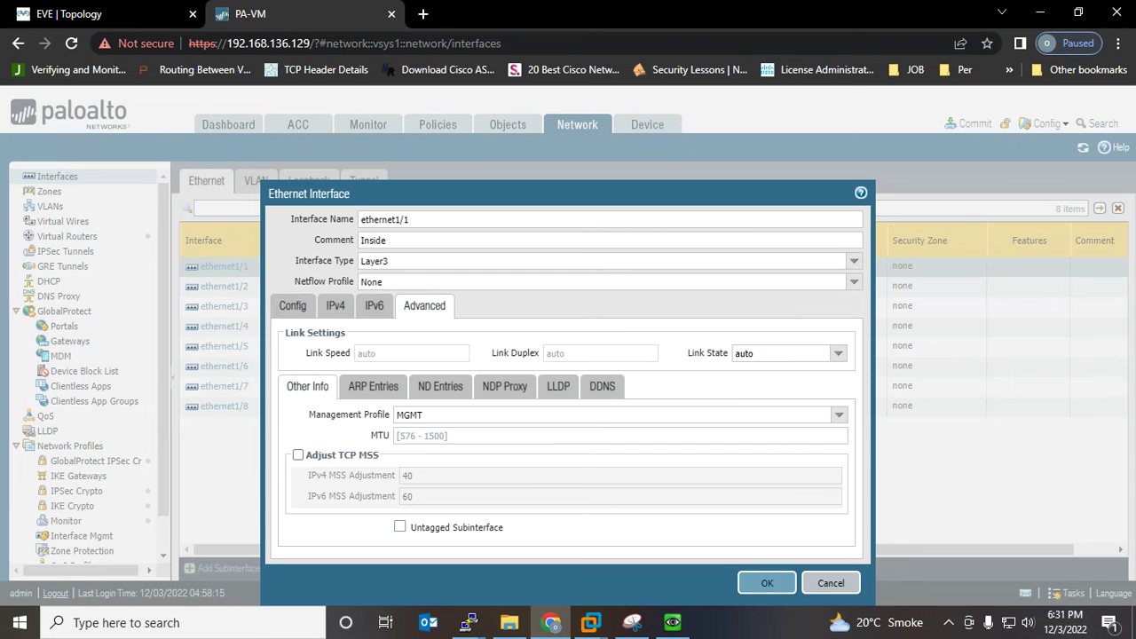
left_click(767, 583)
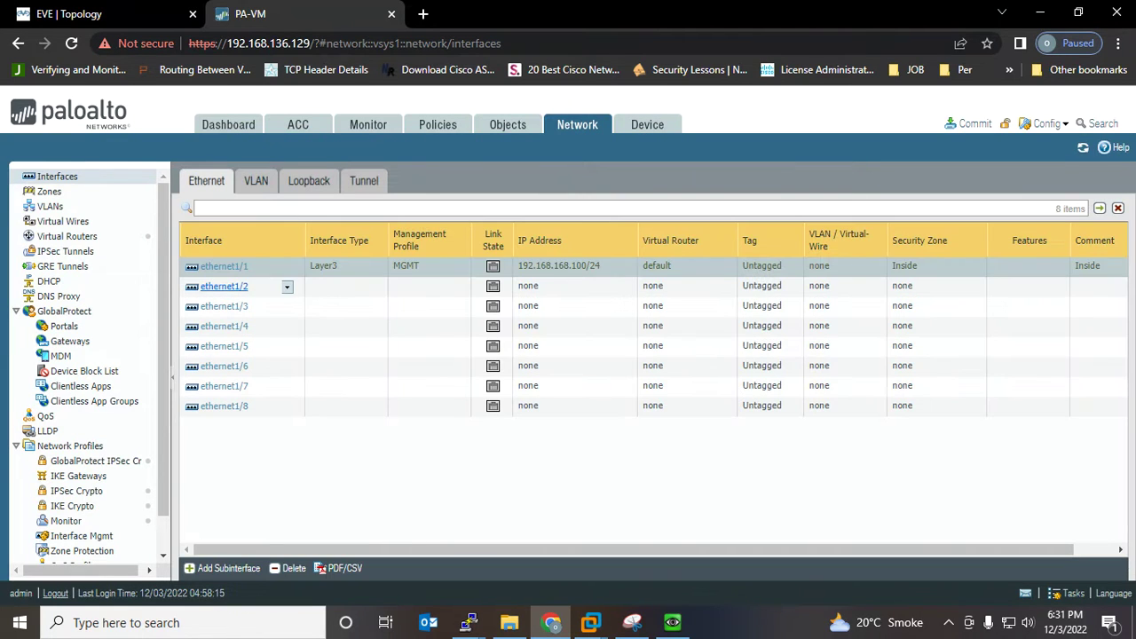
Comment ethernet1/2 'Oustside', set it to Layer3 in the default virtual router
left_click(223, 286)
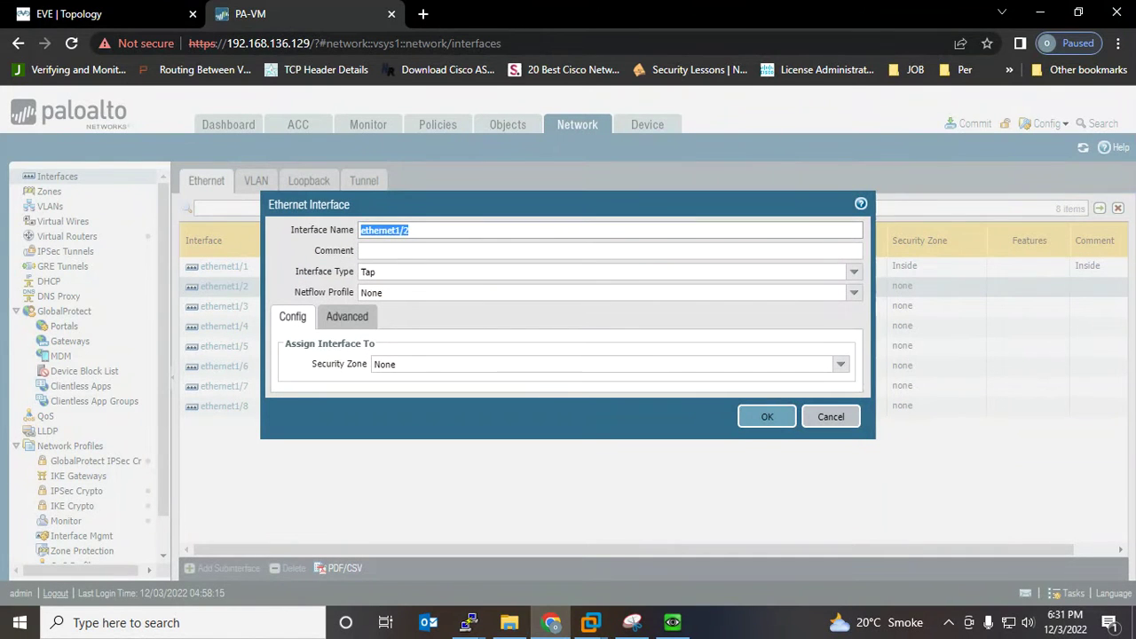
left_click(361, 250)
type("Ous")
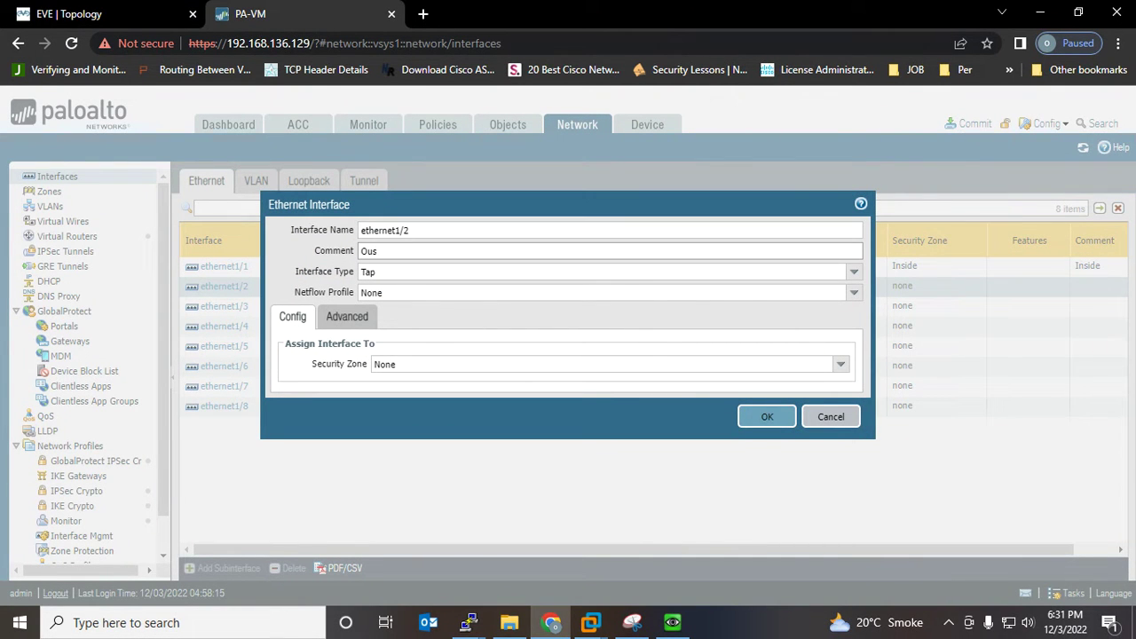
type("tside")
left_click(369, 271)
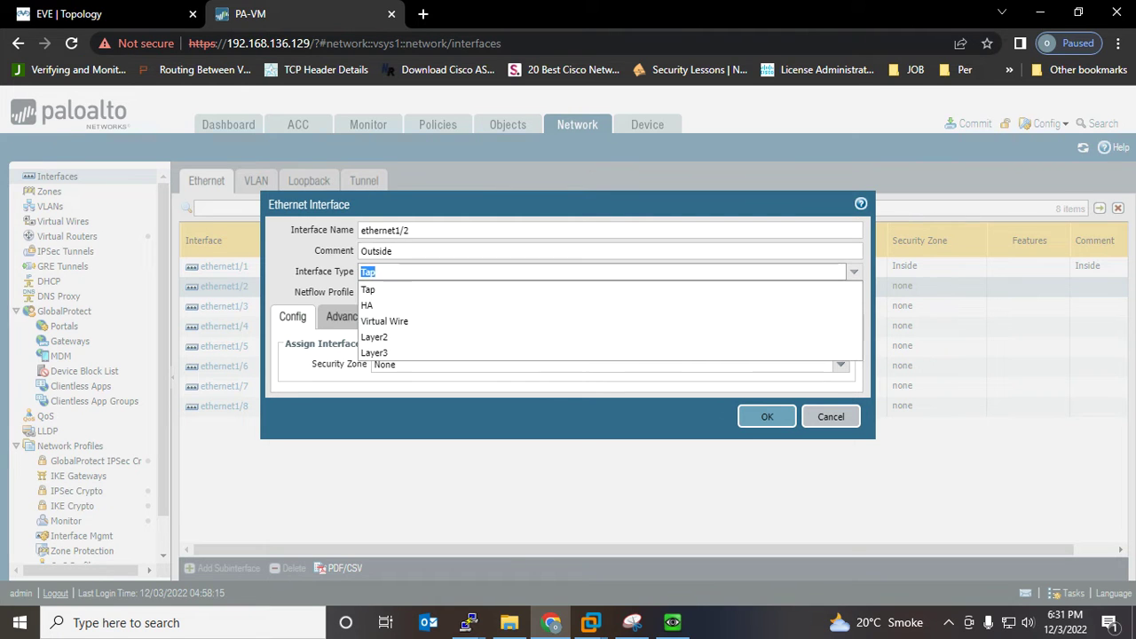
left_click(374, 353)
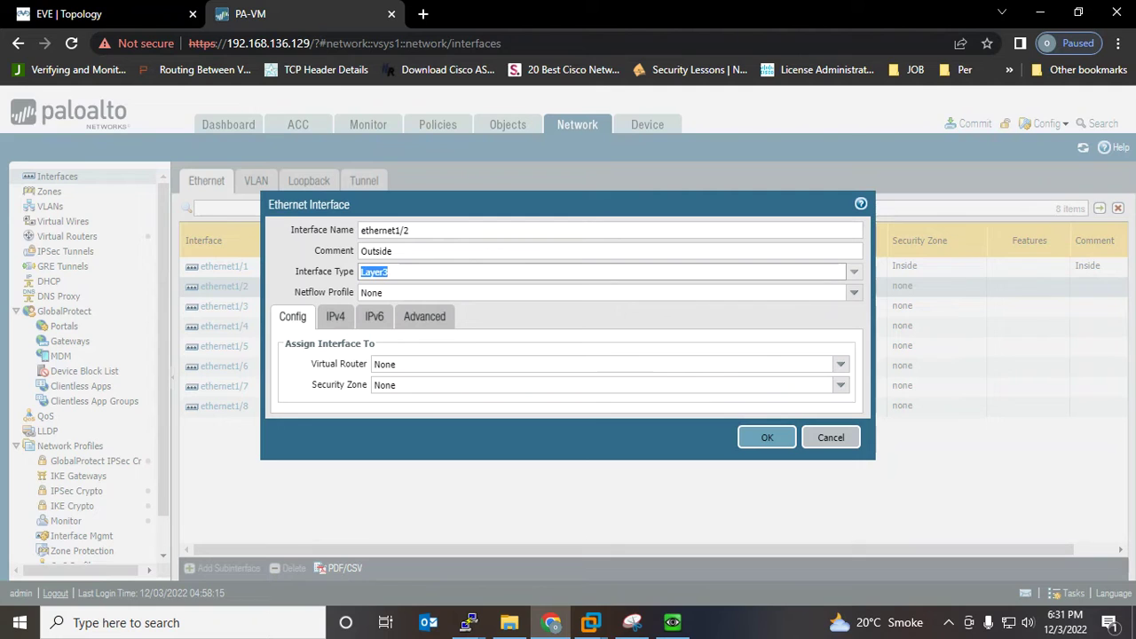
left_click(841, 364)
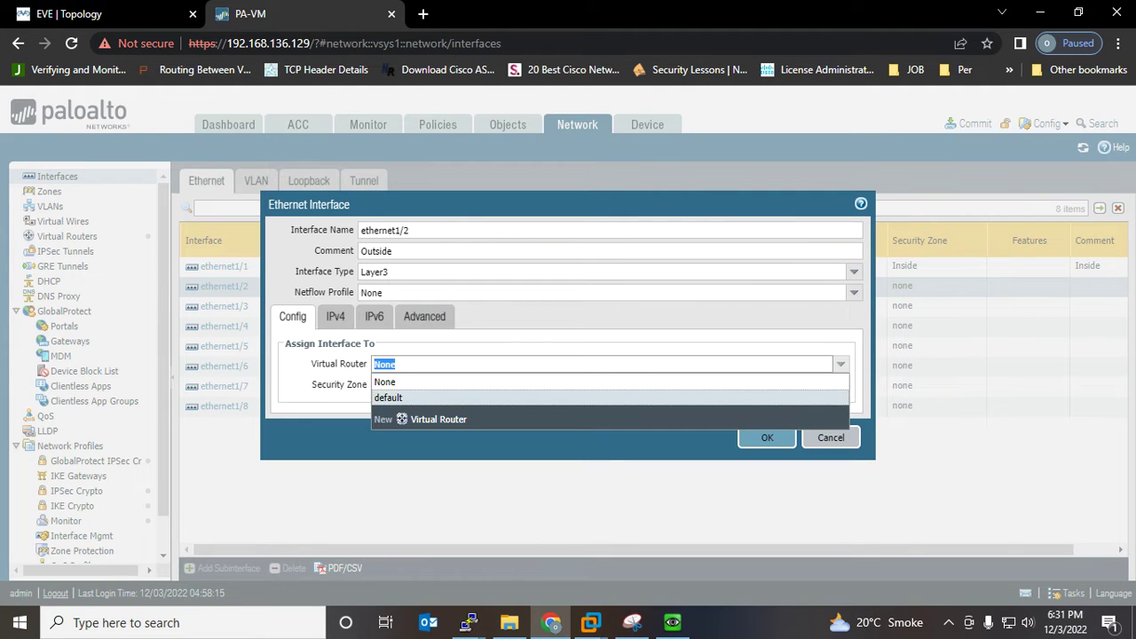
left_click(388, 397)
Create a new Outside security zone for ethernet1/2 and save the interface
left_click(841, 385)
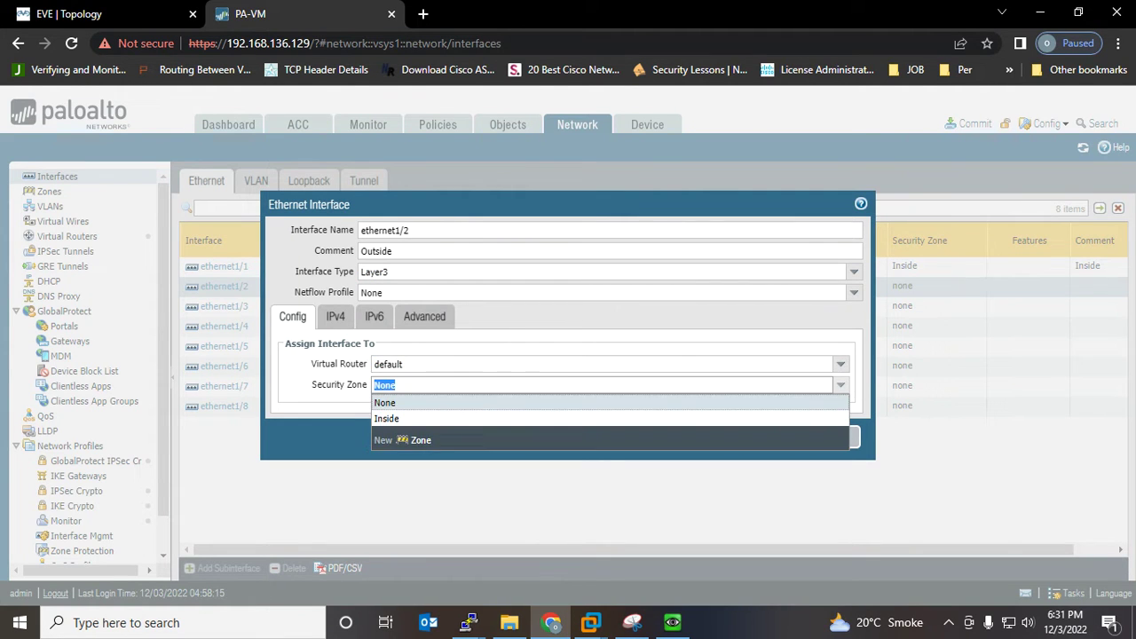
left_click(415, 441)
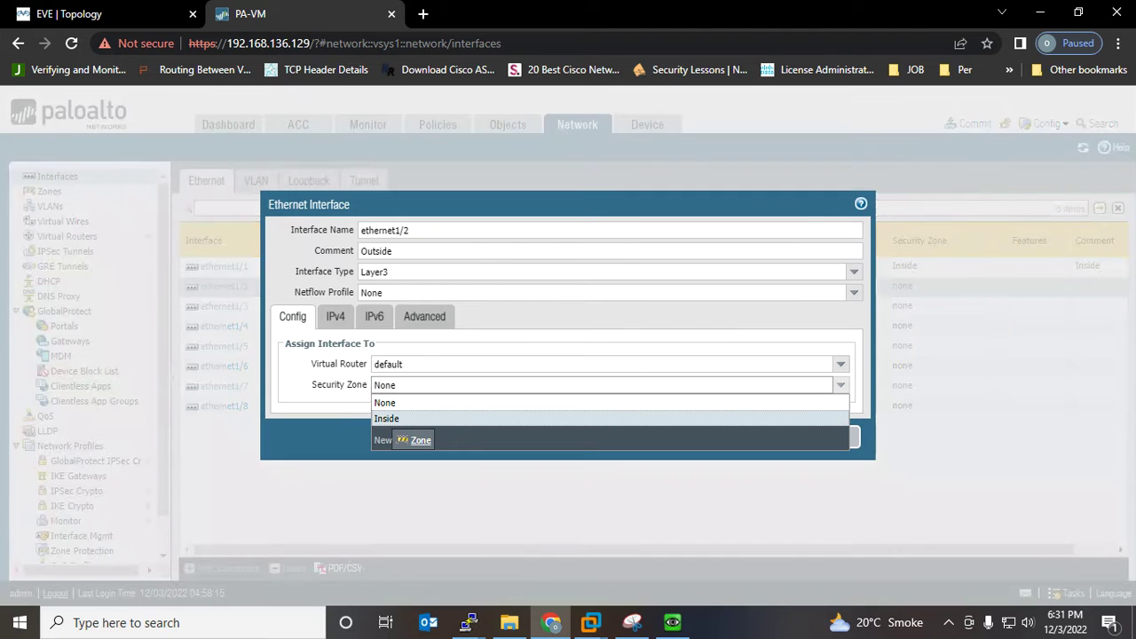
type("O")
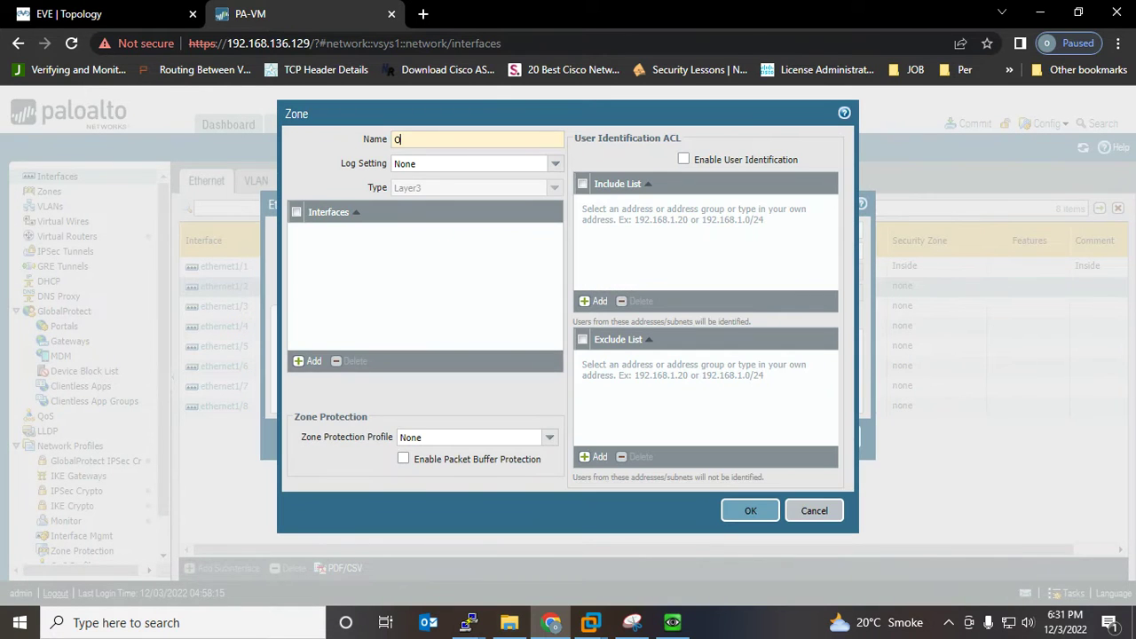
type("utside")
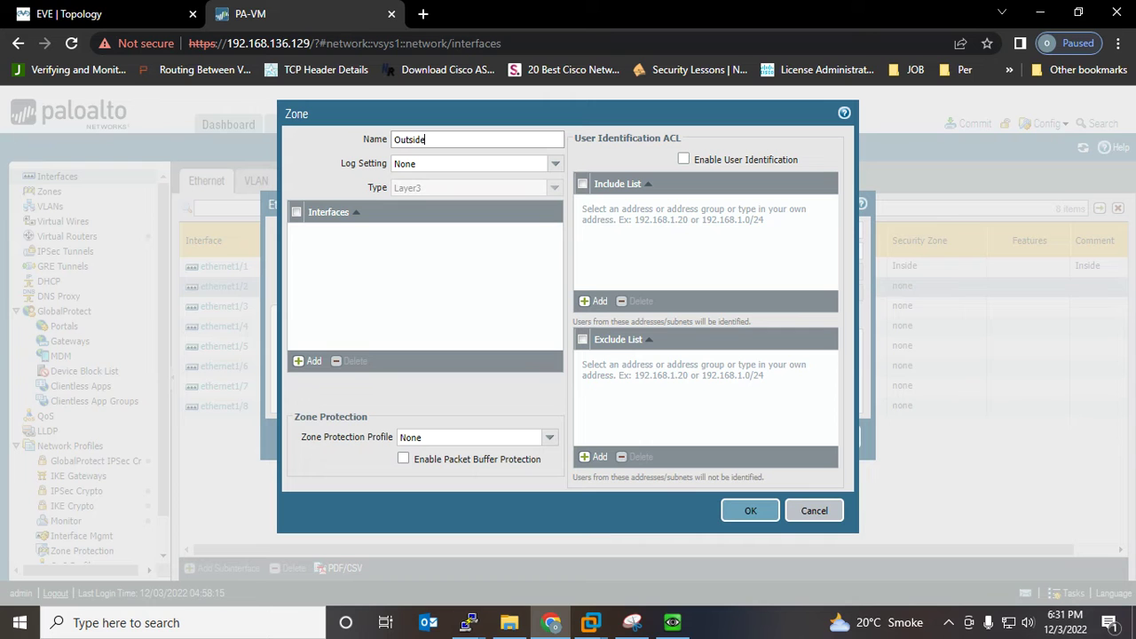
key("Return")
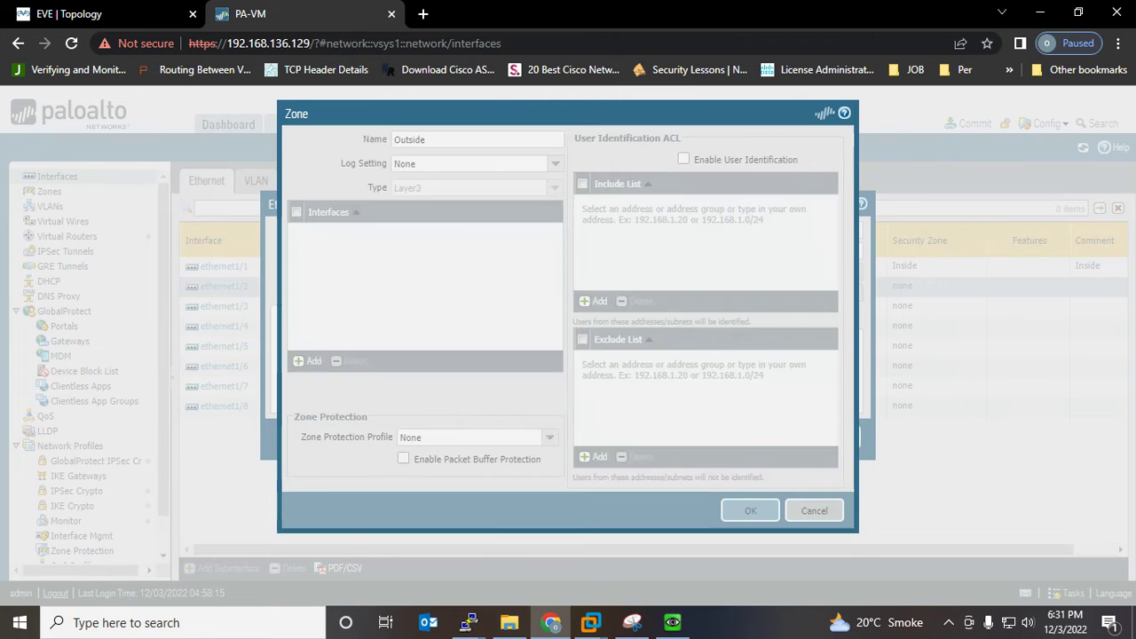
key("Return")
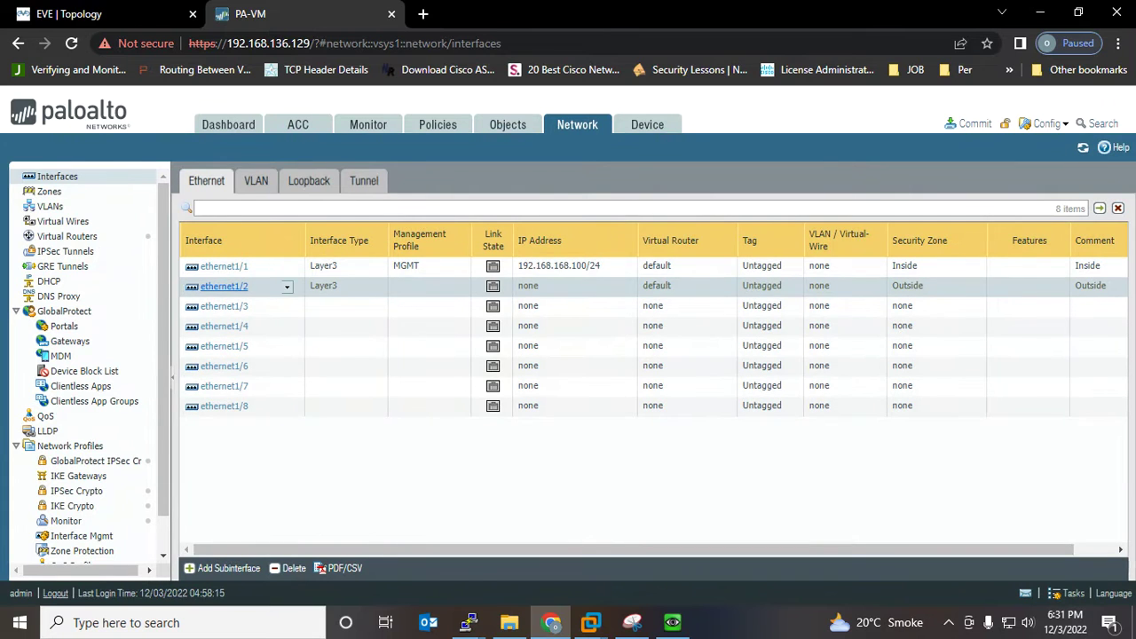
Add the IPv4 address 10.10.10.100/24 to ethernet1/2 and save it
left_click(224, 287)
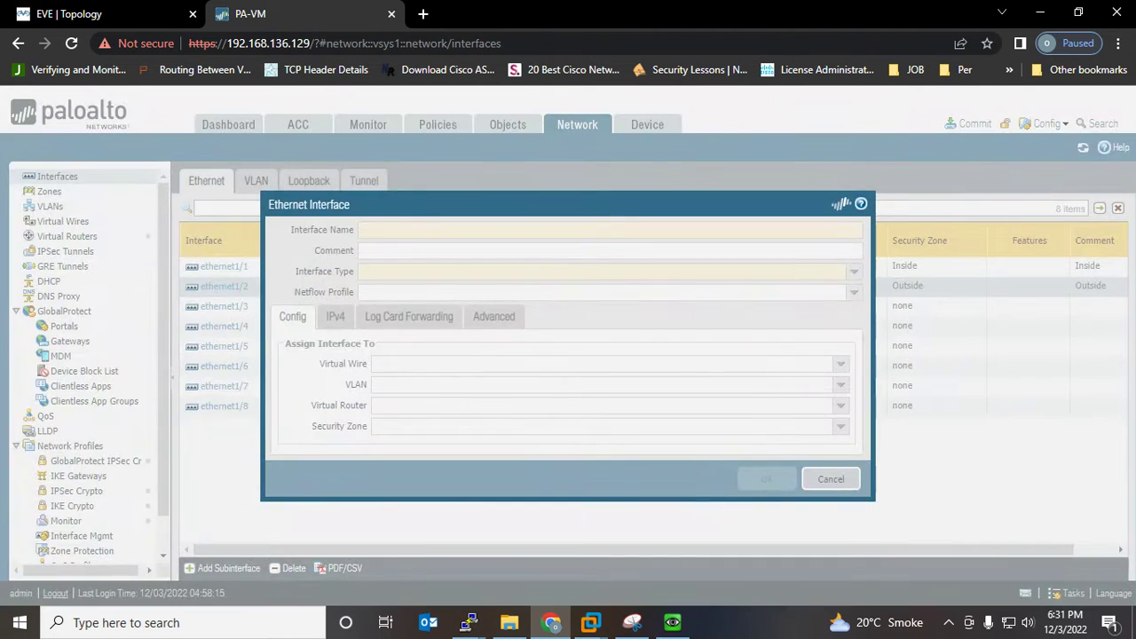
left_click(80, 15)
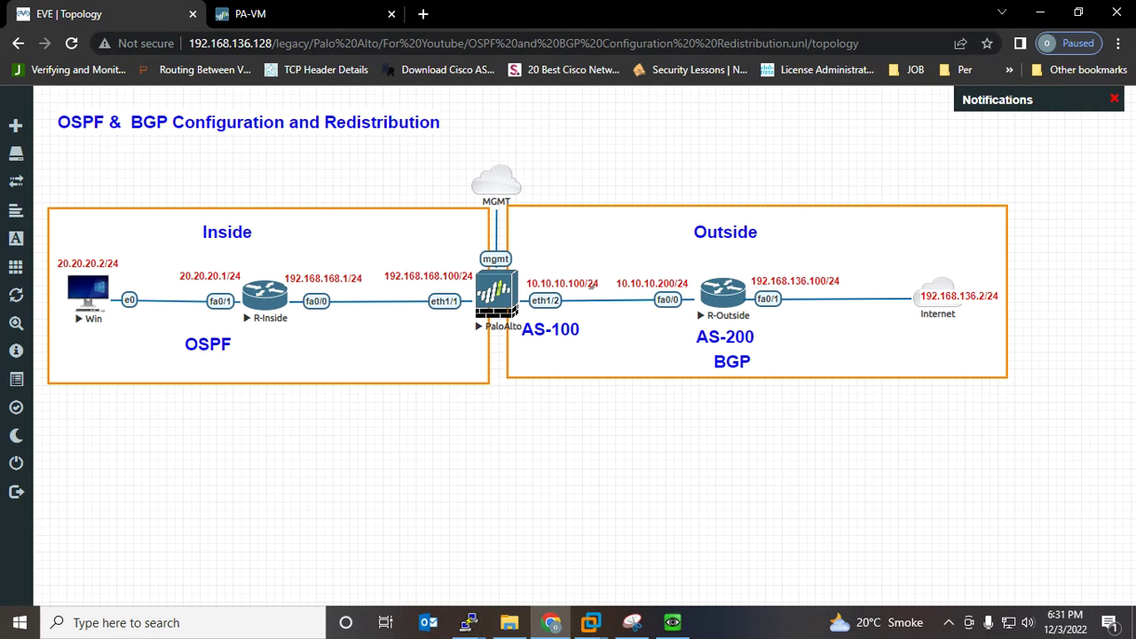
left_click(250, 14)
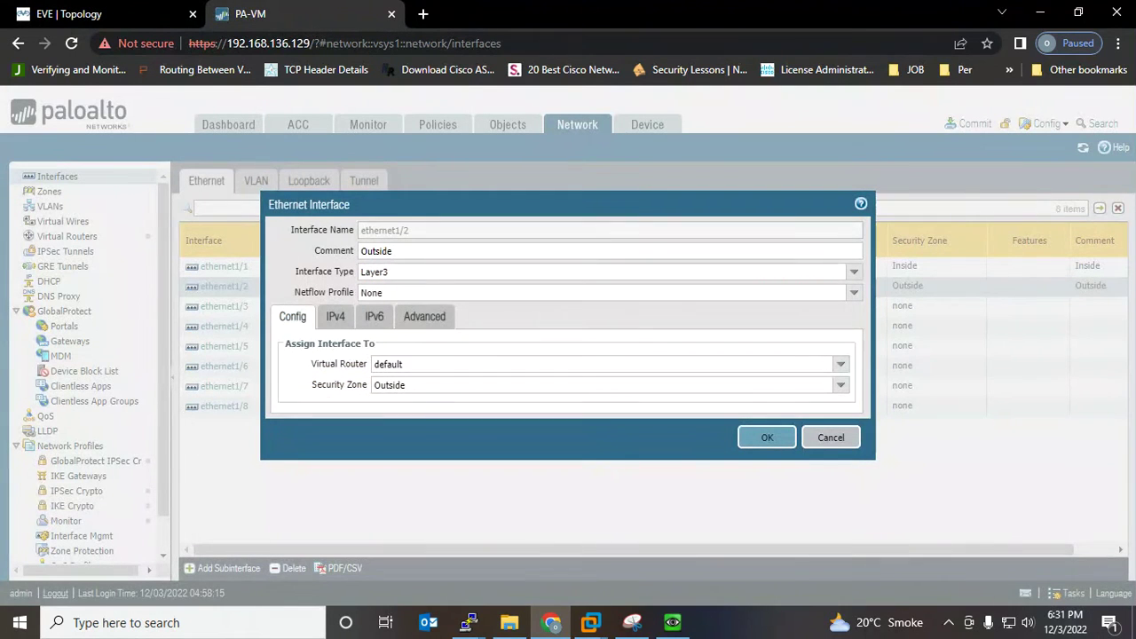
left_click(335, 316)
left_click(300, 477)
type("10.10")
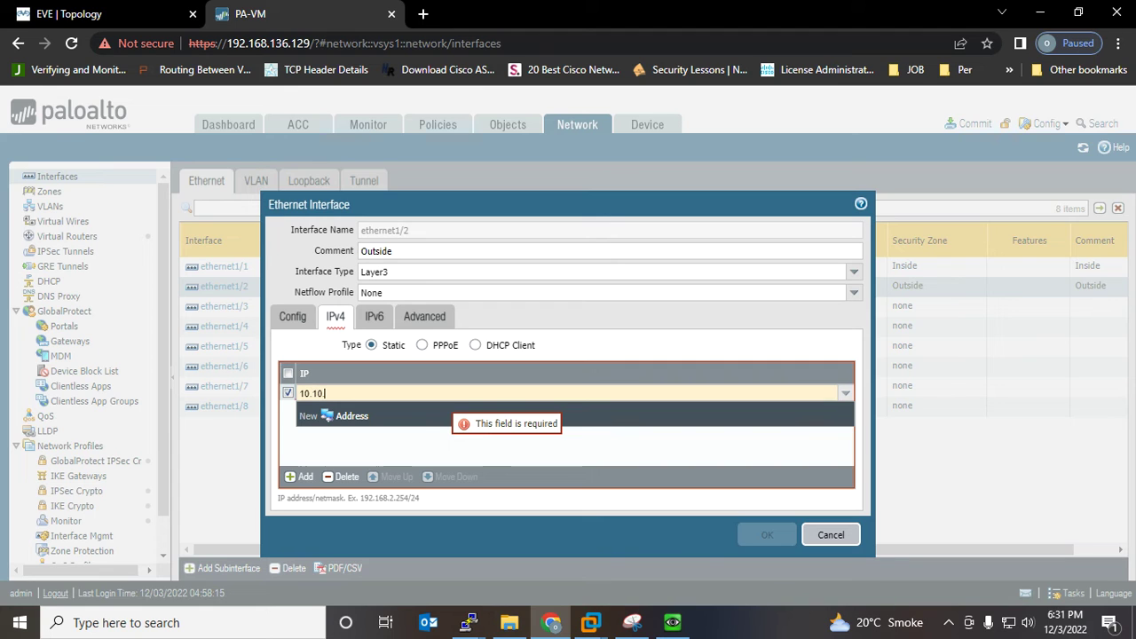
type(".10.100")
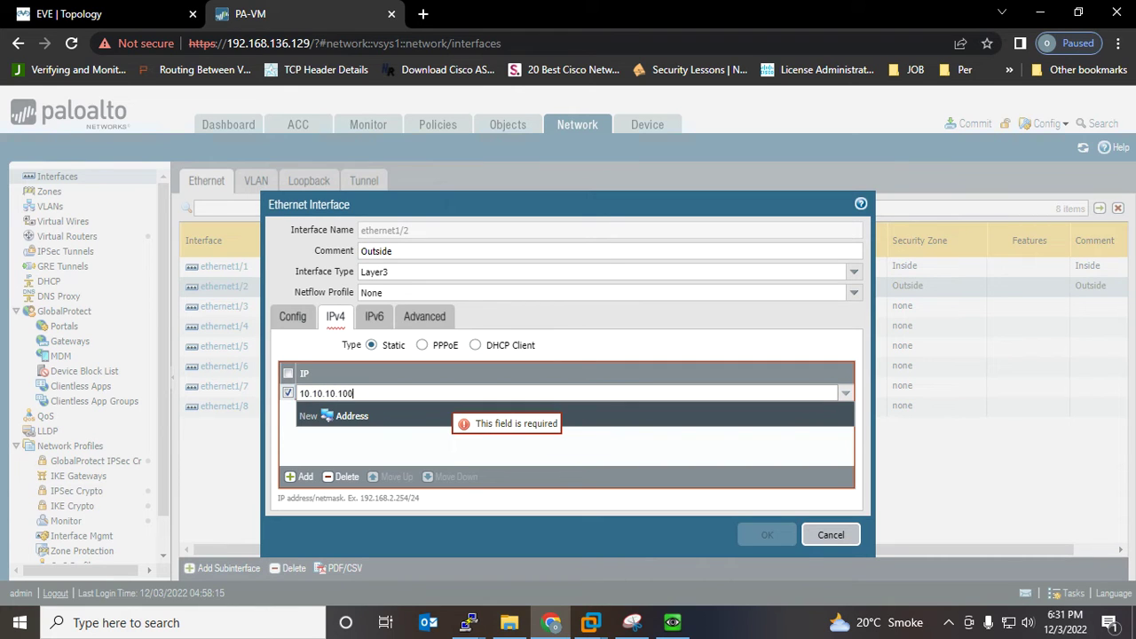
type("/24")
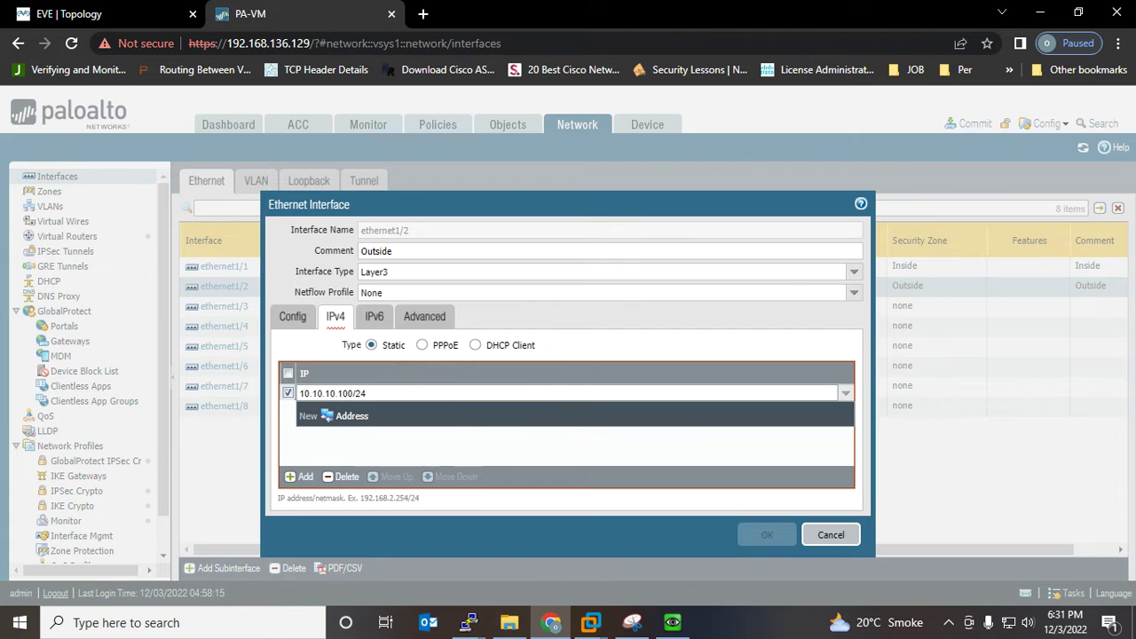
key("Return")
key("Return")
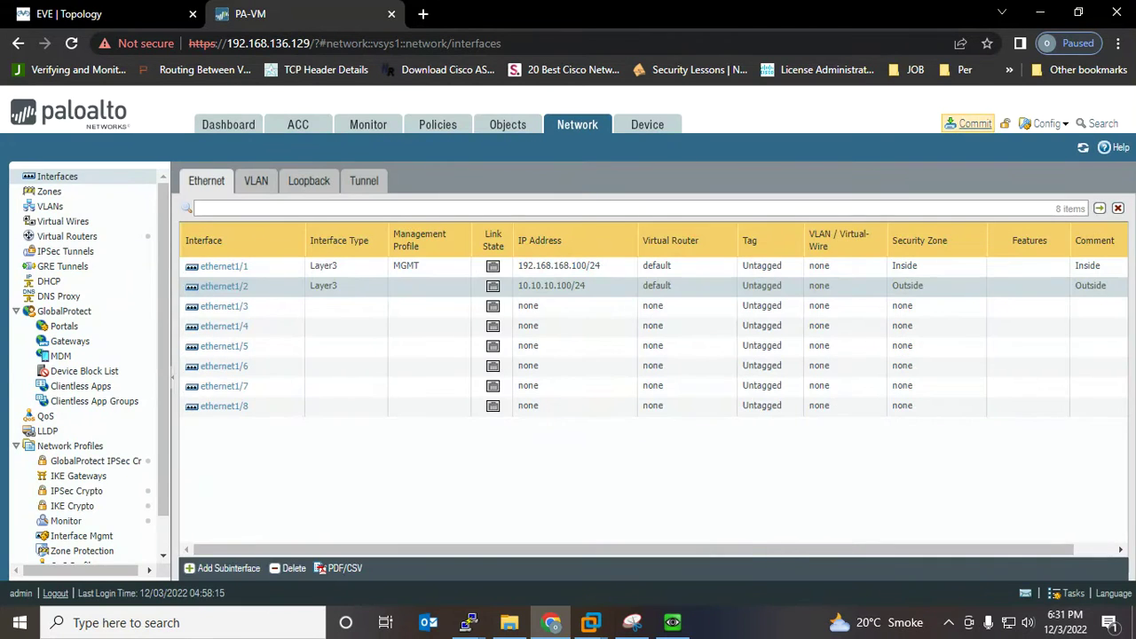
Commit the pending firewall configuration changes
left_click(970, 124)
left_click(719, 535)
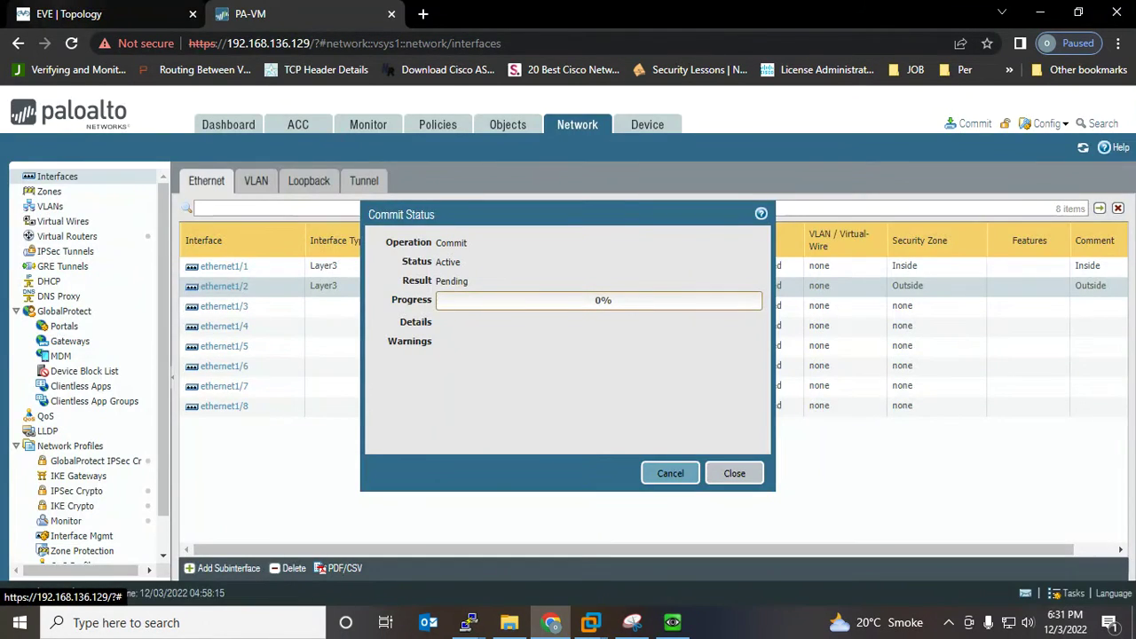
left_click(69, 14)
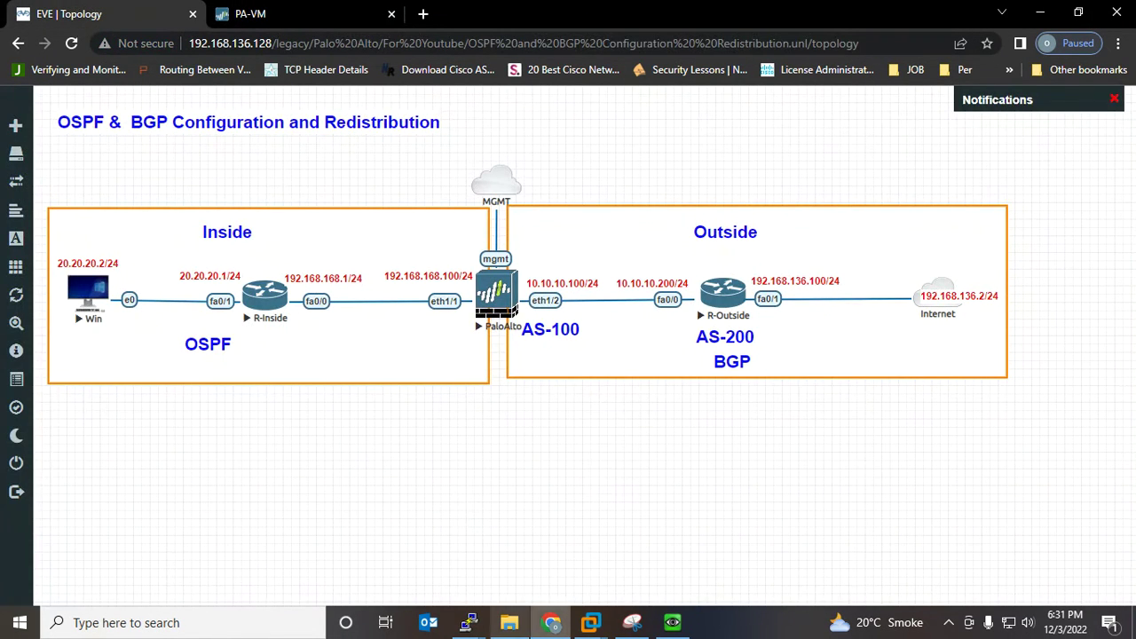
On the R-Inside console, enter configuration mode and start OSPF process 100
mouse_move(469, 622)
left_click(383, 542)
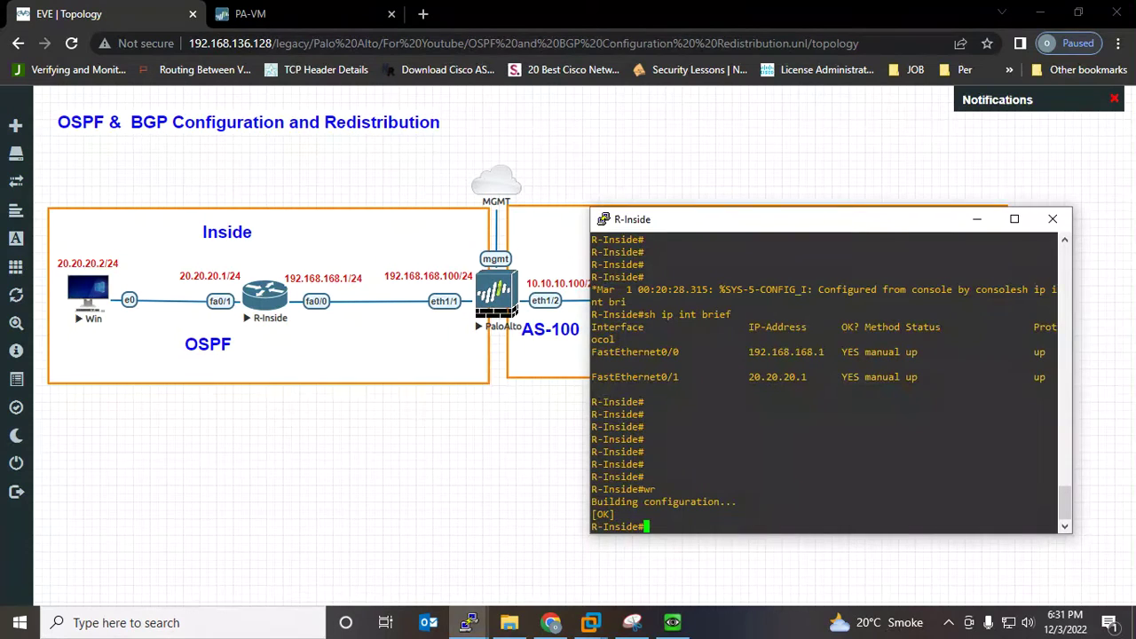
key("Return")
key("Return")
key("Return")
type("config t")
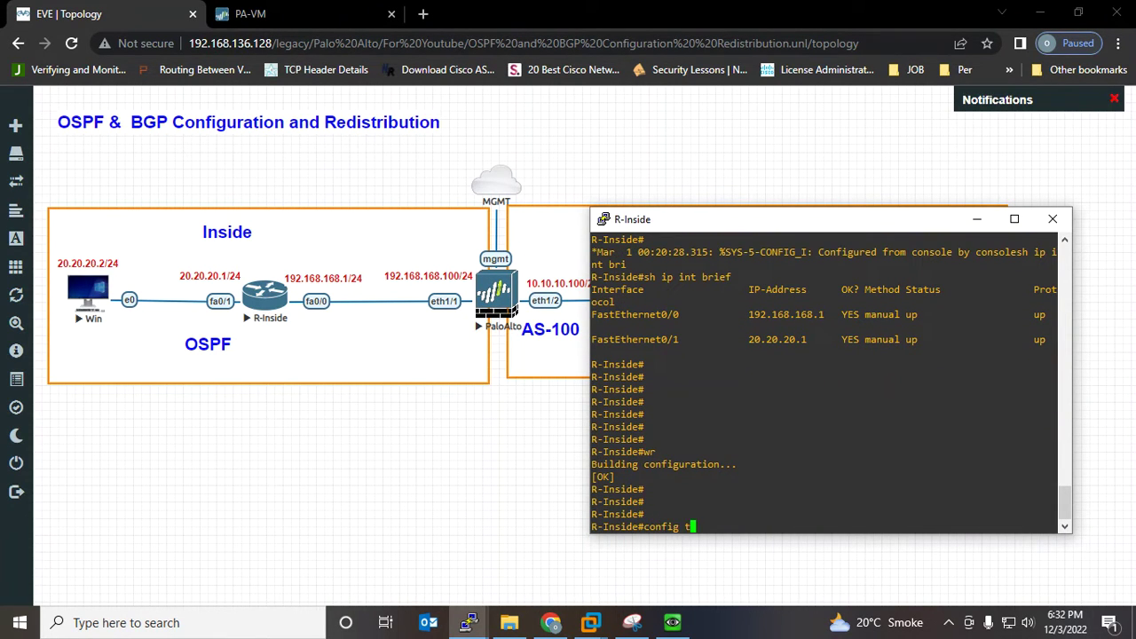
key("Return")
key("Return")
key("Return")
key("Return")
key("Return")
type("rto")
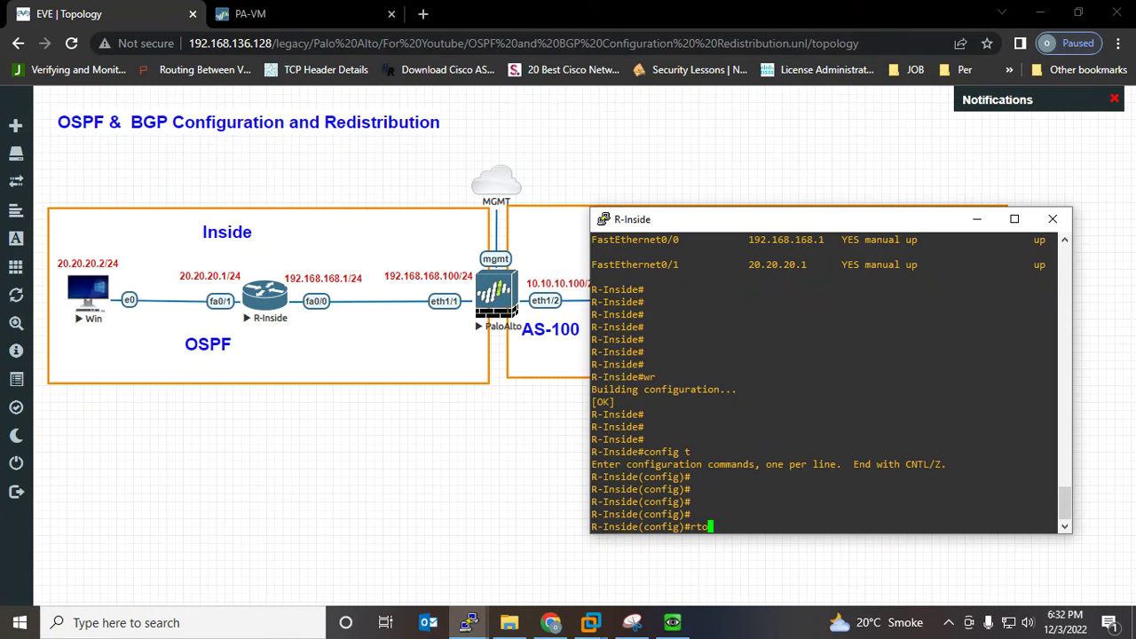
key("BackSpace")
key("BackSpace")
type("ou")
key("Tab")
type("te")
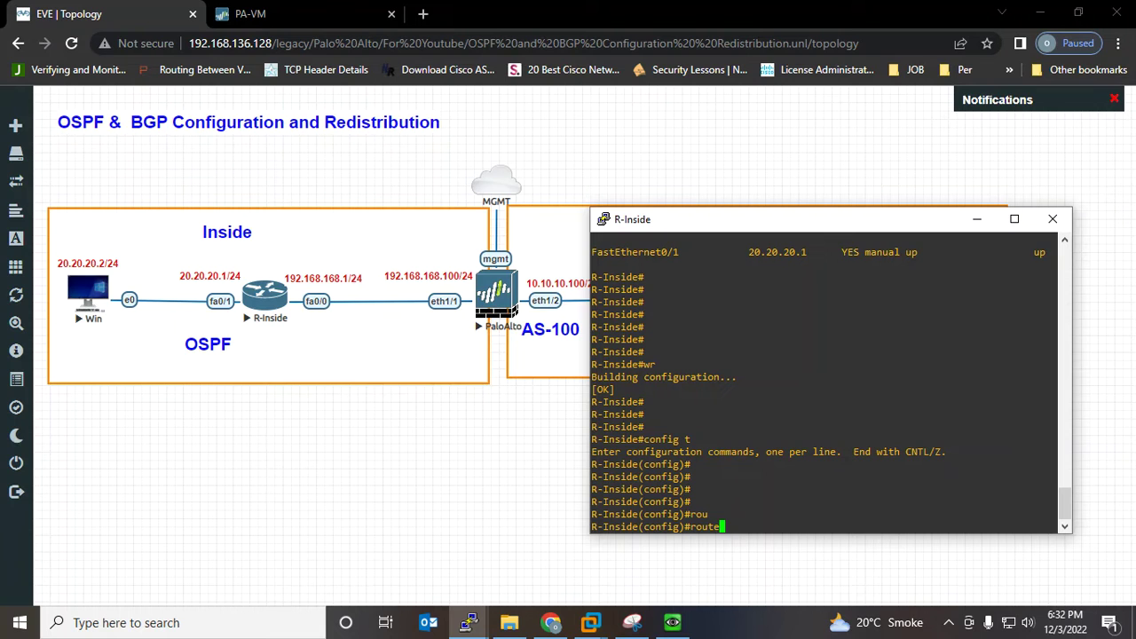
type("r")
key("Tab")
type("os")
key("Tab")
type("100")
key("Return")
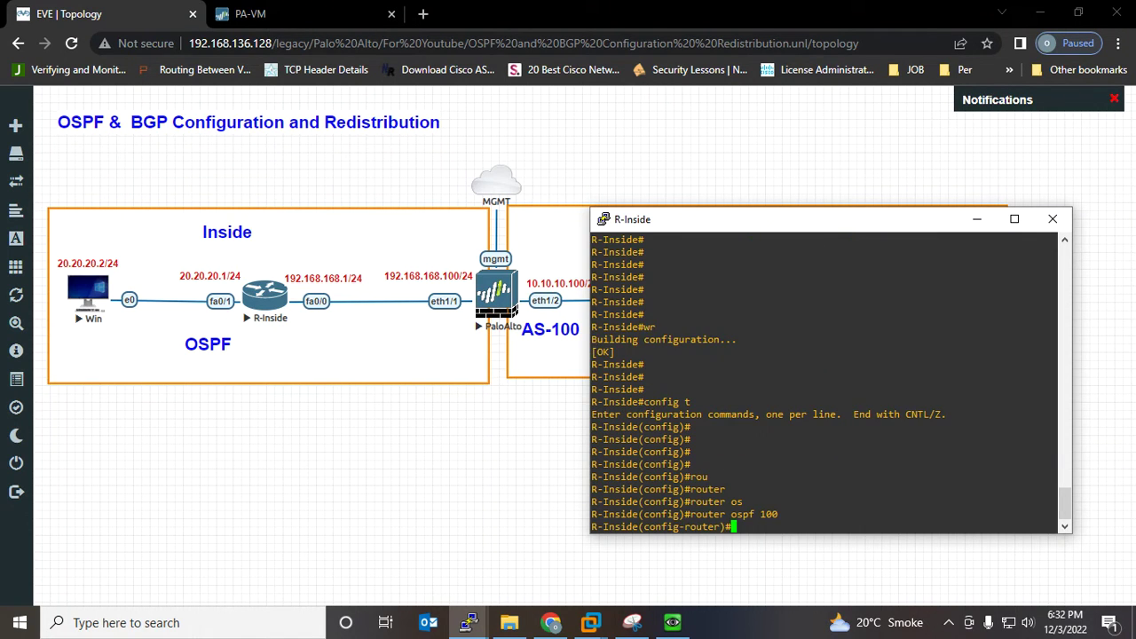
Advertise networks 20.20.20.0/24 and 192.168.168.0/24 (wildcard 0.0.0.255) in OSPF area 0
type("net")
key("Tab")
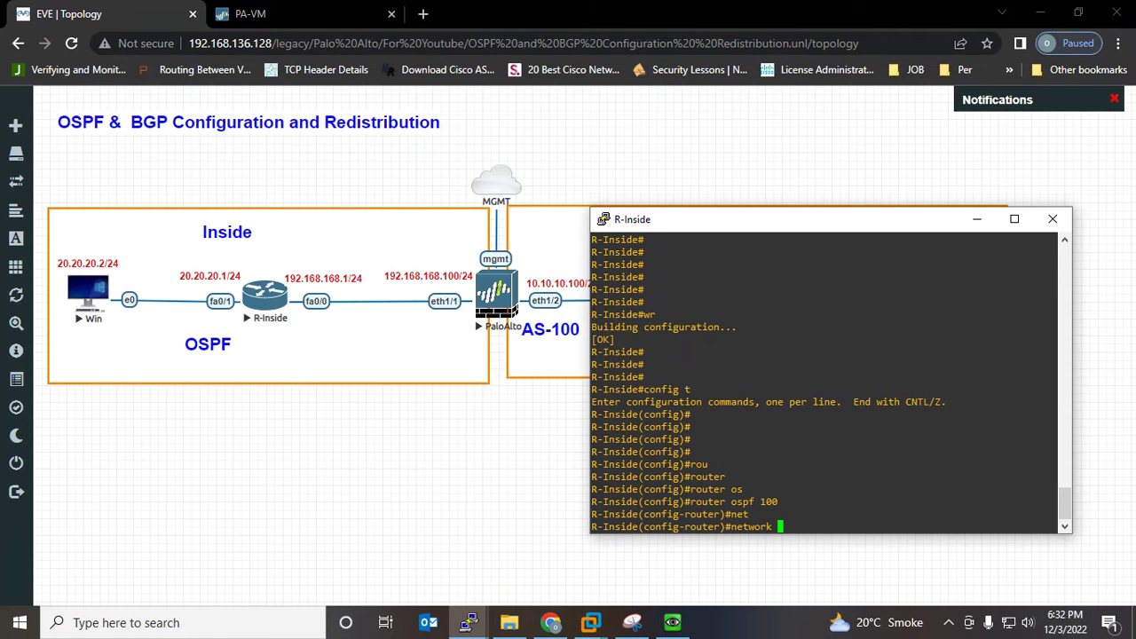
type("20.20.20.0 0.0.0.255 a")
key("Tab")
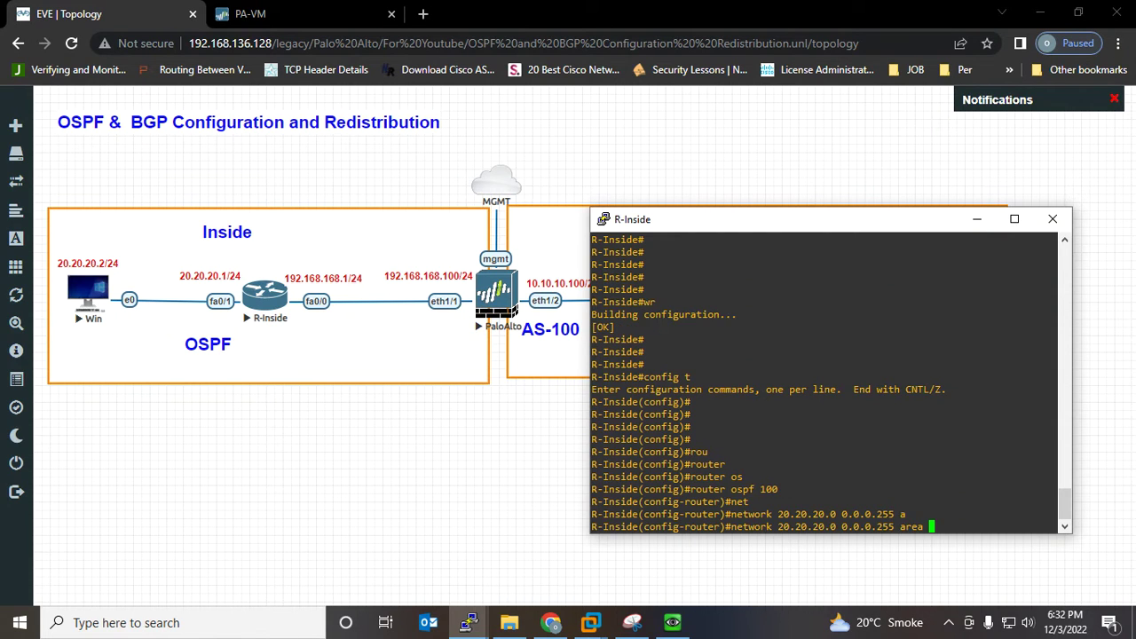
type("0")
key("Return")
key("Return")
key("Return")
type("net")
key("Tab")
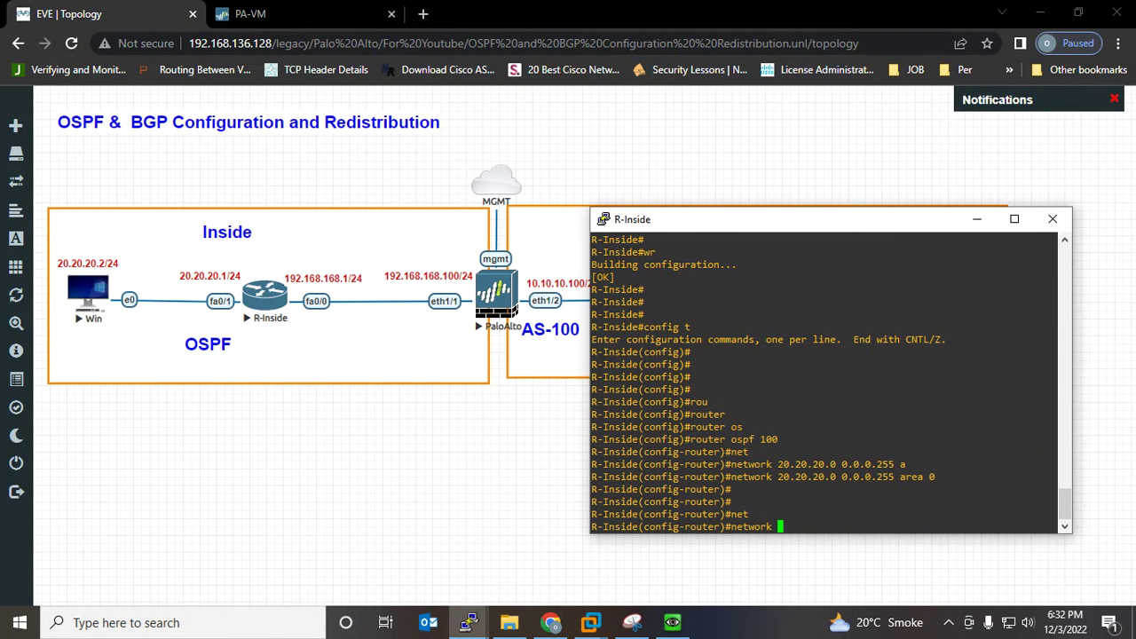
type("192.168.168.0 0.0.0.0")
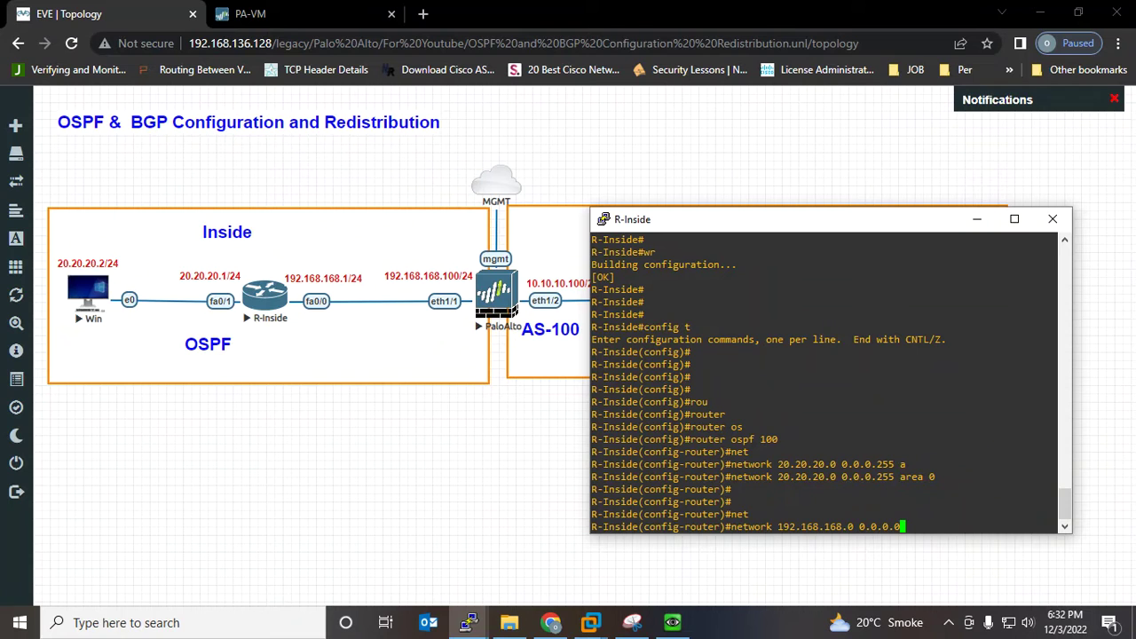
key("BackSpace")
type("255 a")
key("Tab")
type("0")
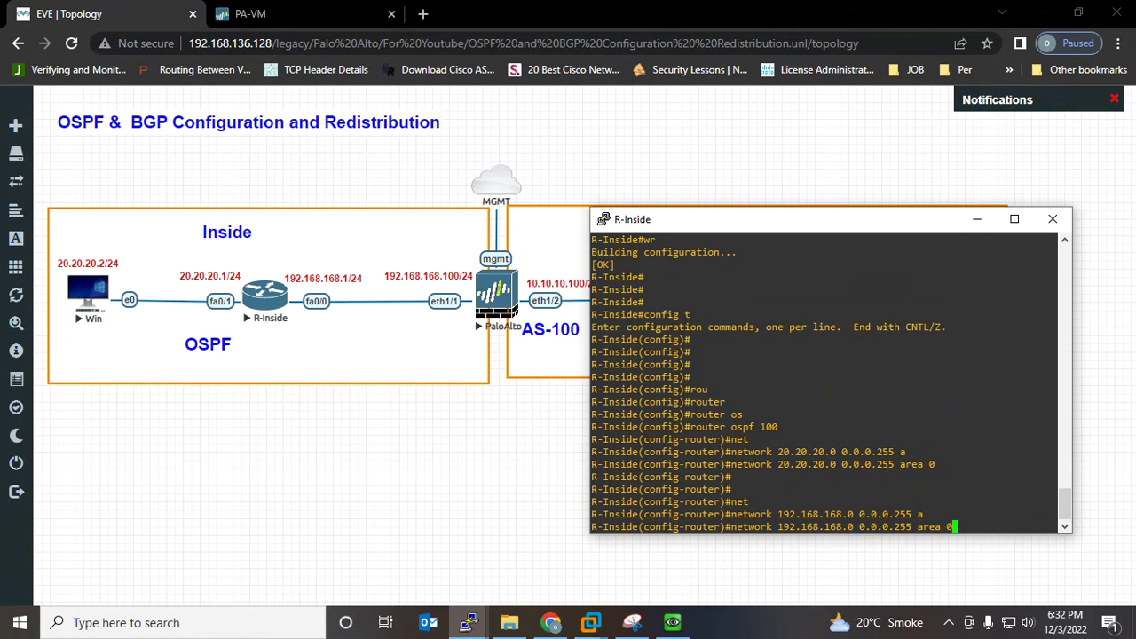
key("Return")
key("Return")
key("Return")
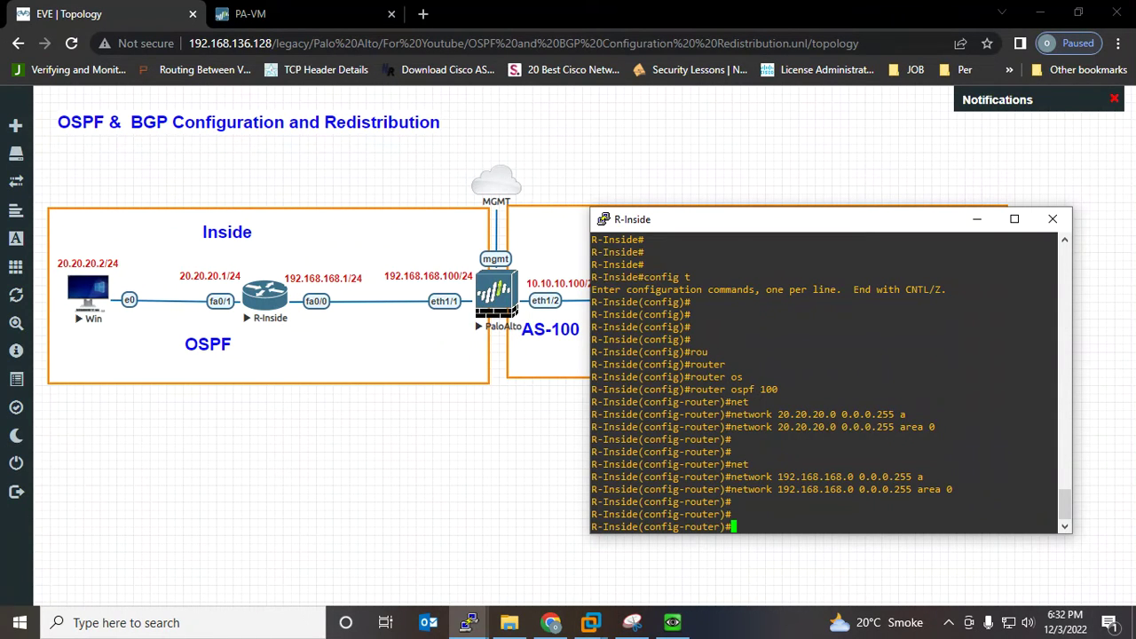
key("Return")
key("Return")
key("Return")
key("Return")
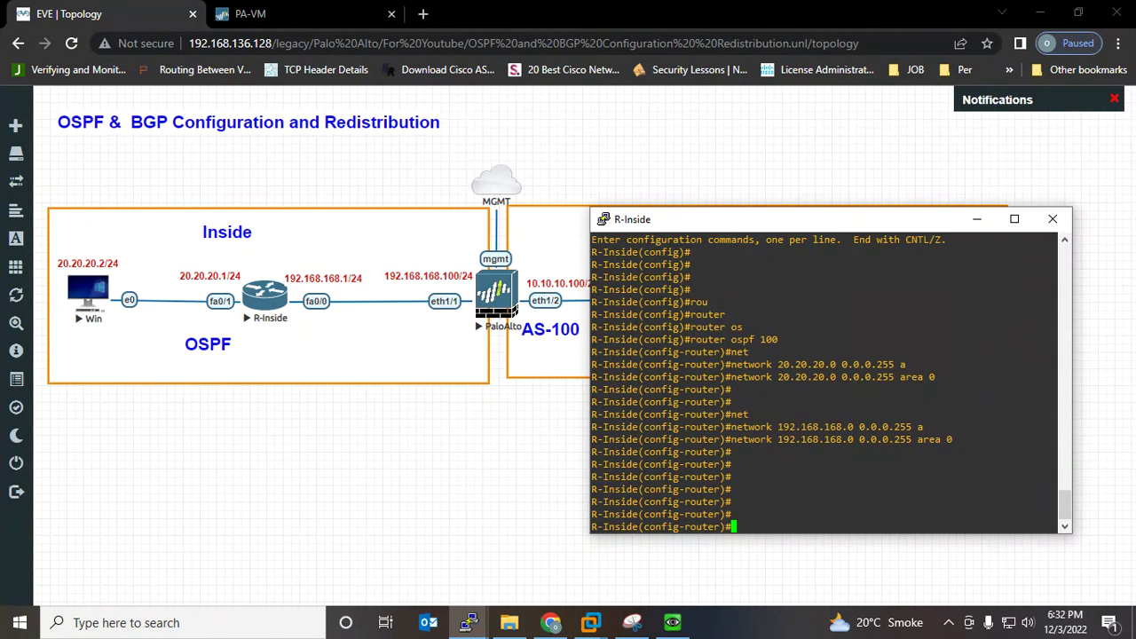
Dismiss the completed commit status and open the default virtual router's OSPF section
left_click(253, 13)
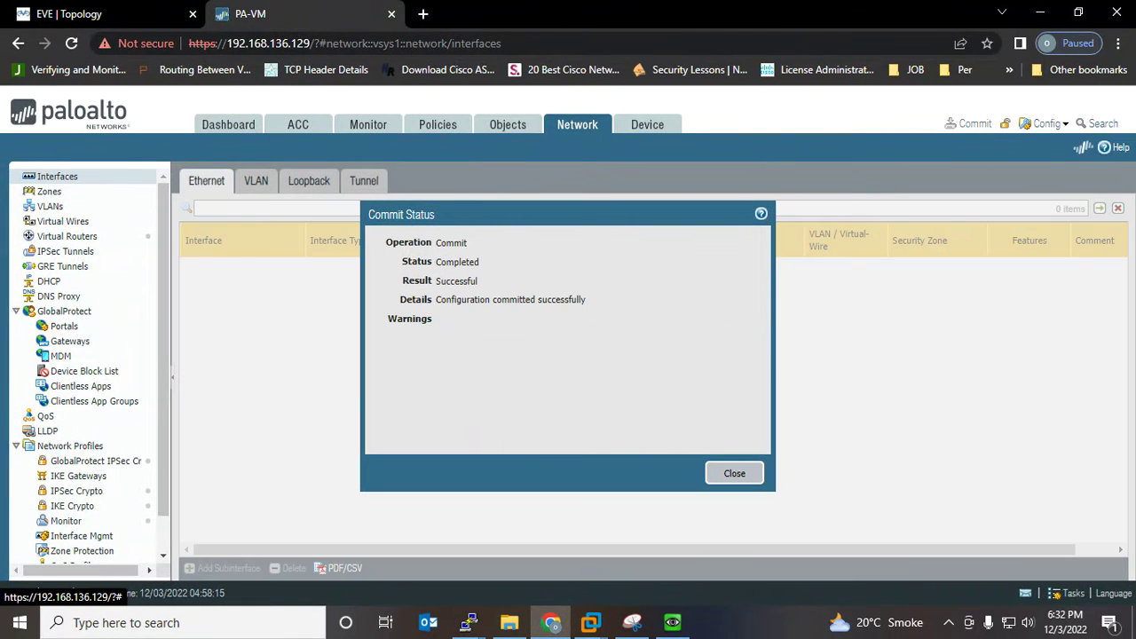
left_click(734, 473)
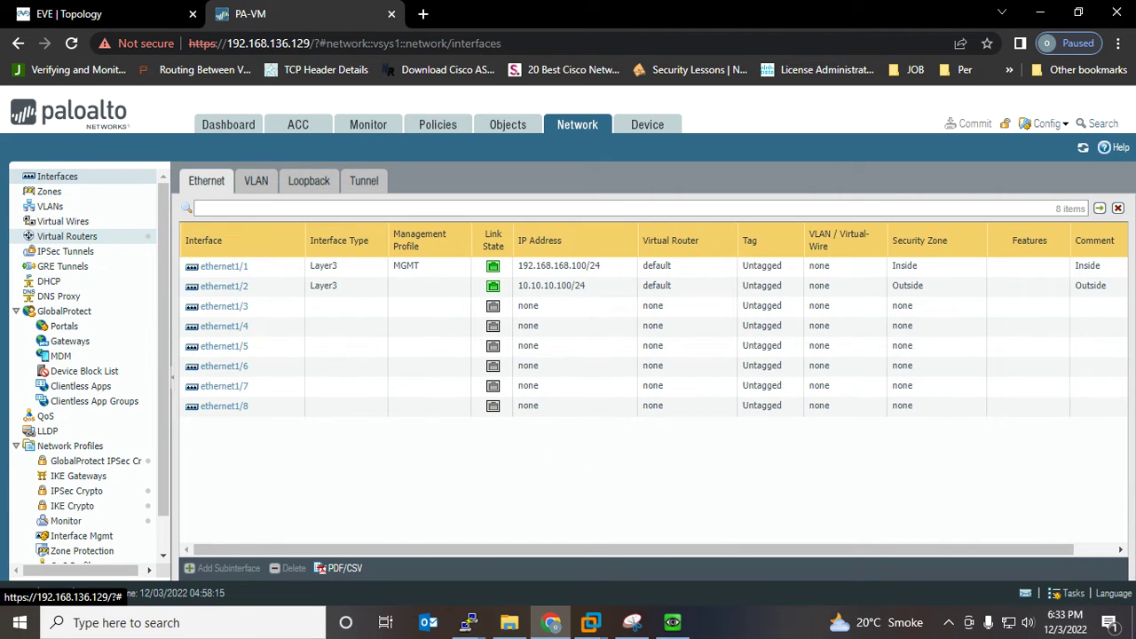
left_click(67, 236)
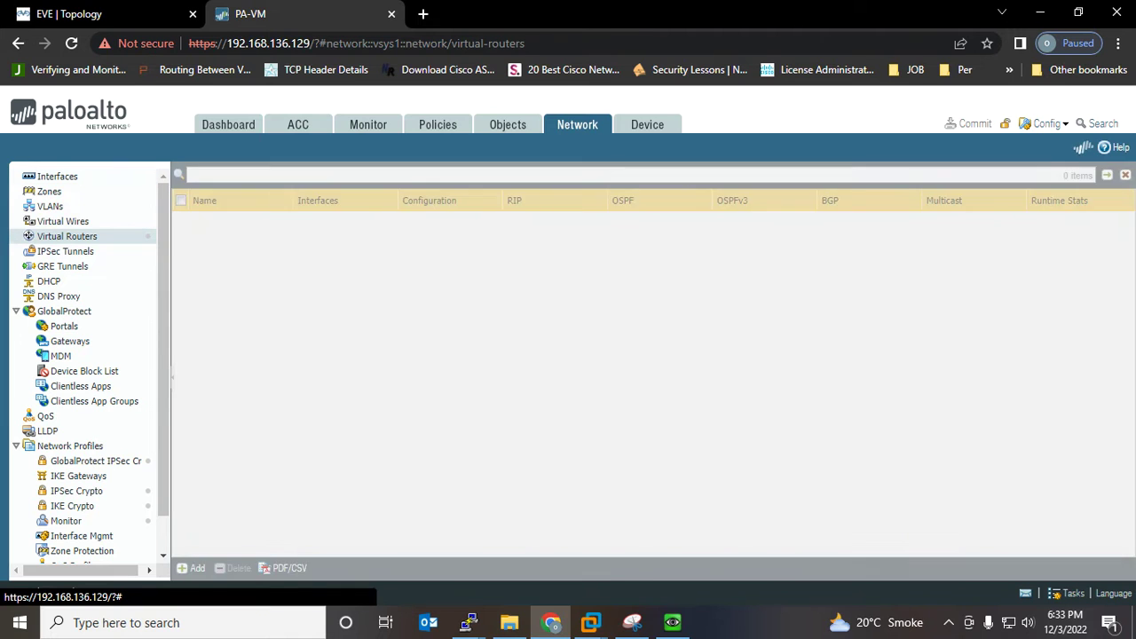
left_click(207, 219)
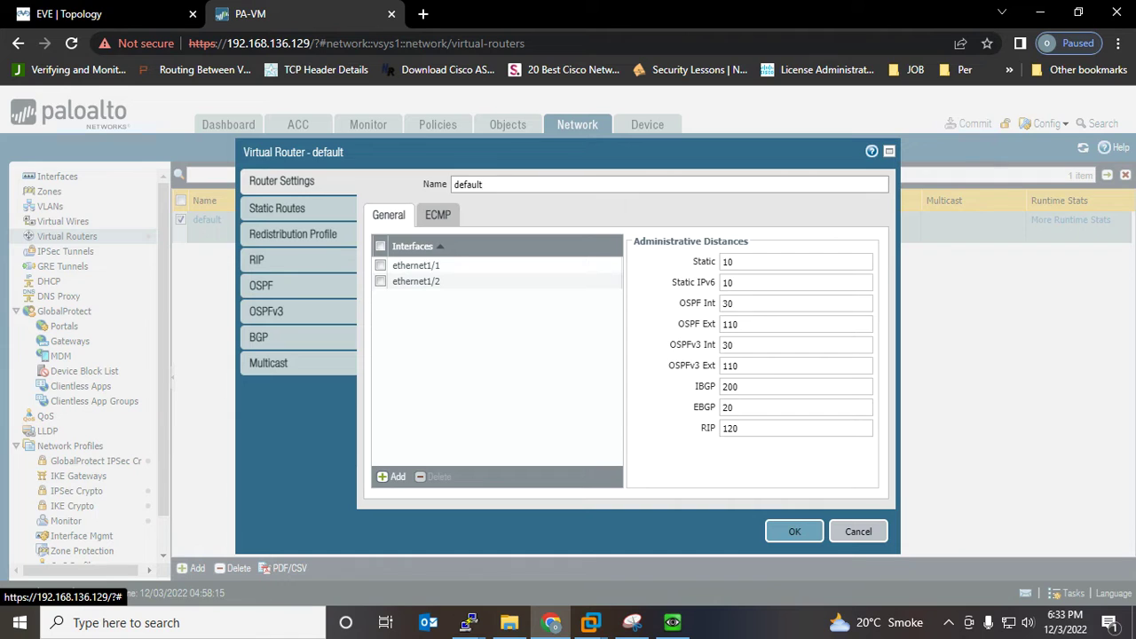
left_click(261, 284)
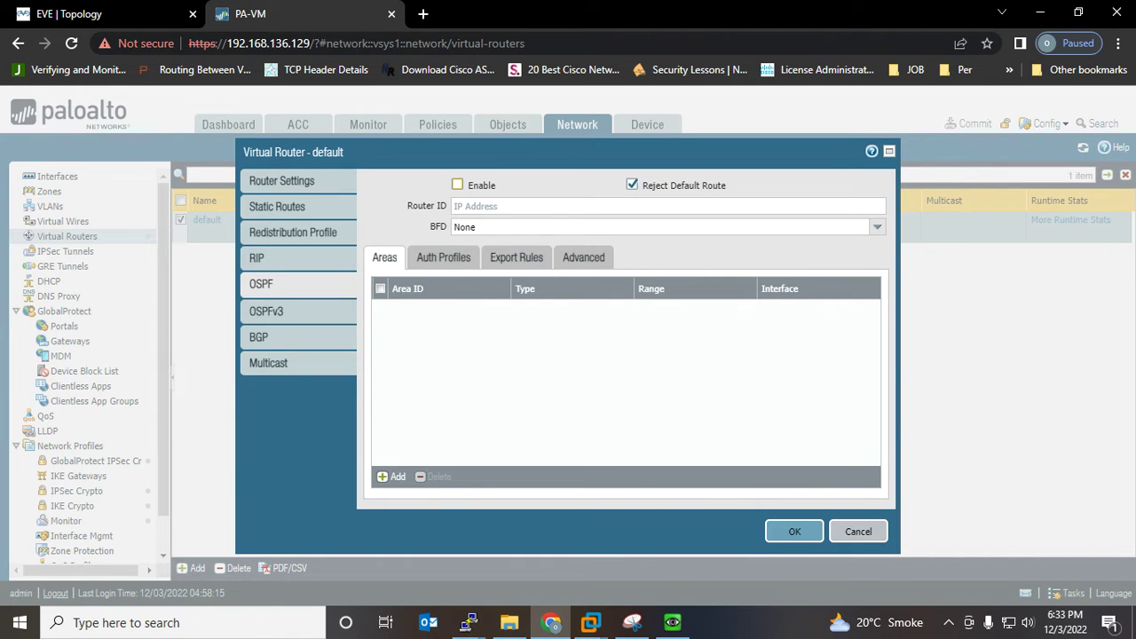
Enable OSPF with router ID 1.1.1.1, keeping Reject Default Route on, and start a new area
left_click(457, 184)
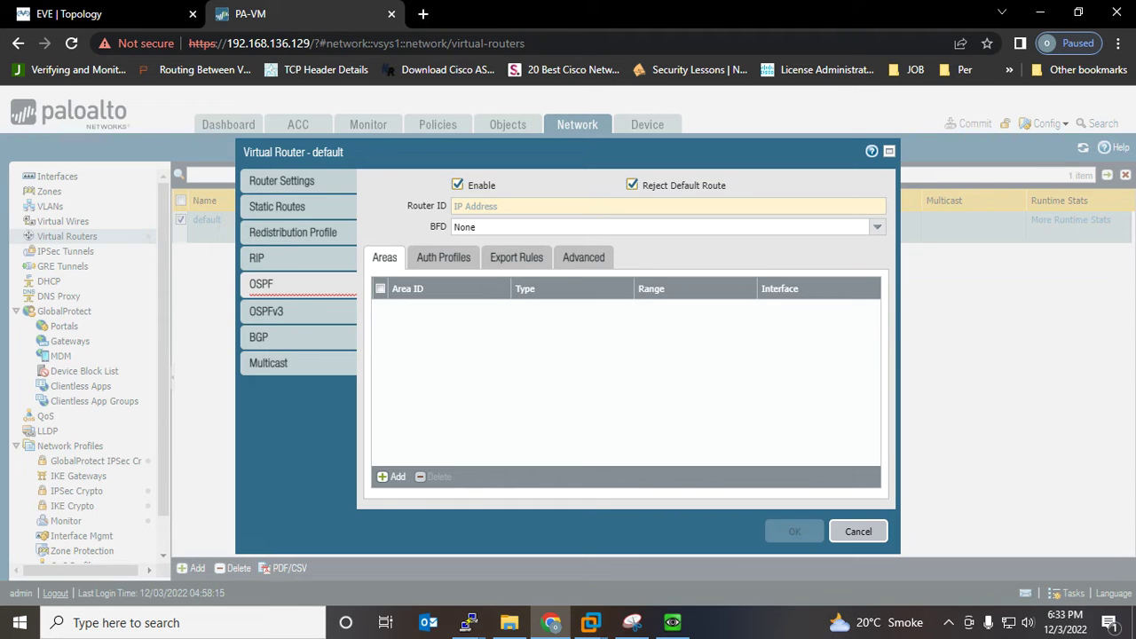
left_click(632, 184)
left_click(604, 205)
left_click(631, 185)
left_click(551, 210)
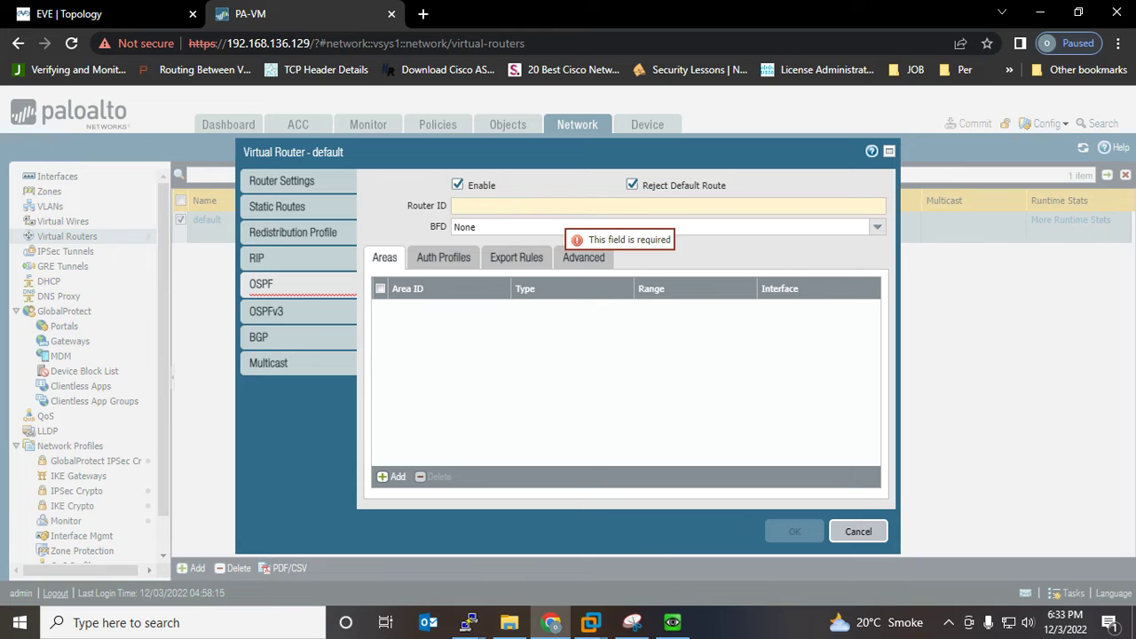
type("1.1.1.1")
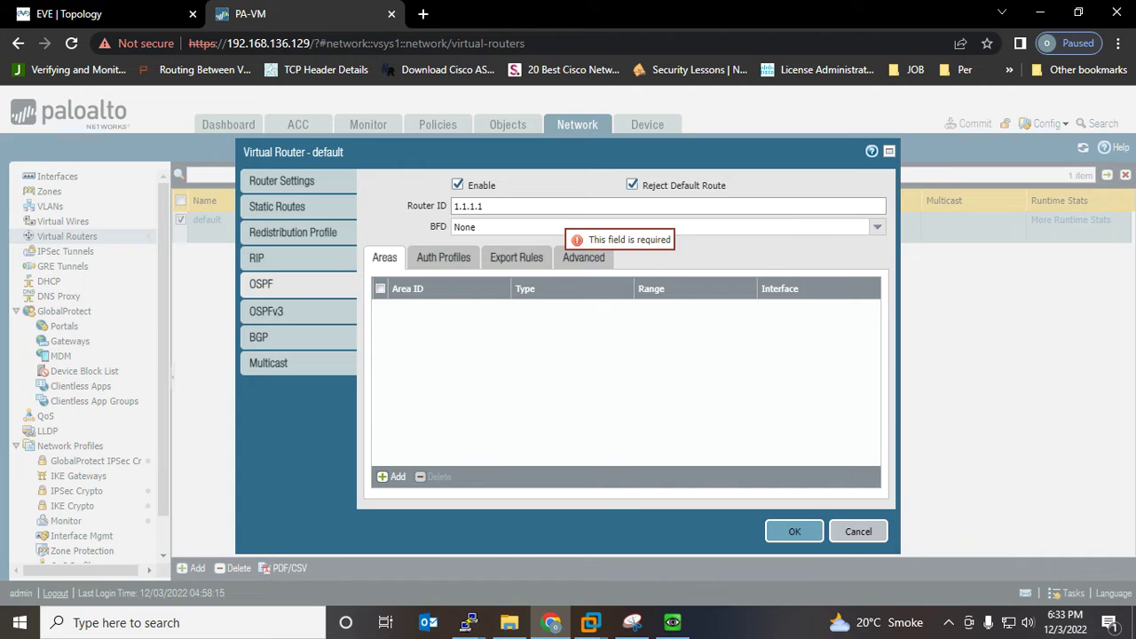
left_click(391, 477)
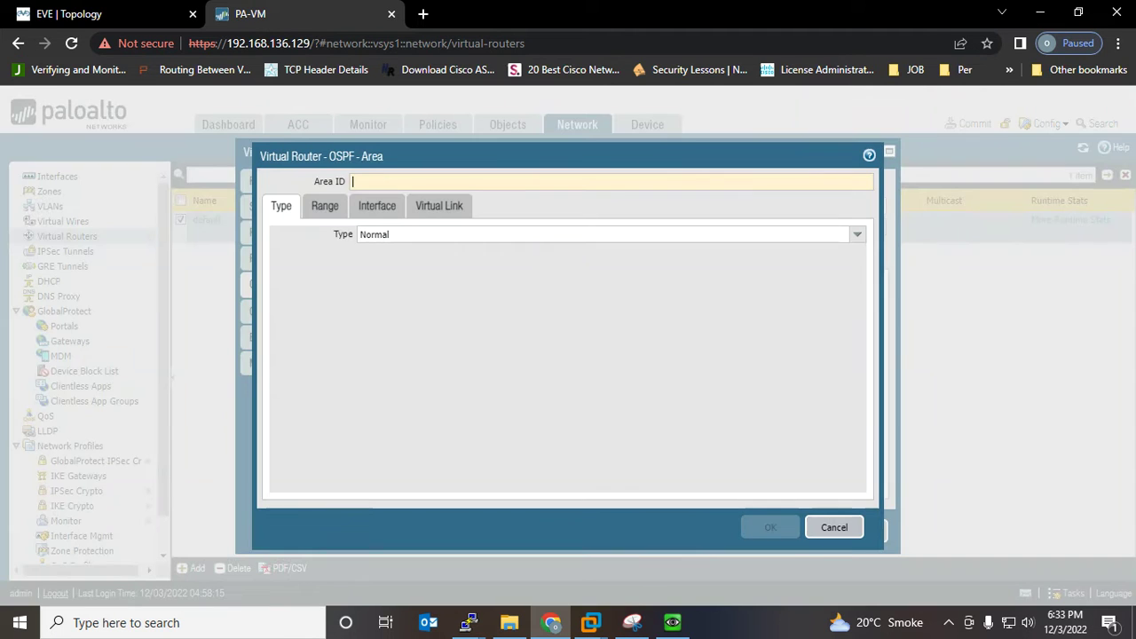
Set Area ID 0.0.0.0 and add ethernet1/1 as the area's OSPF interface
type("0.0.0.0")
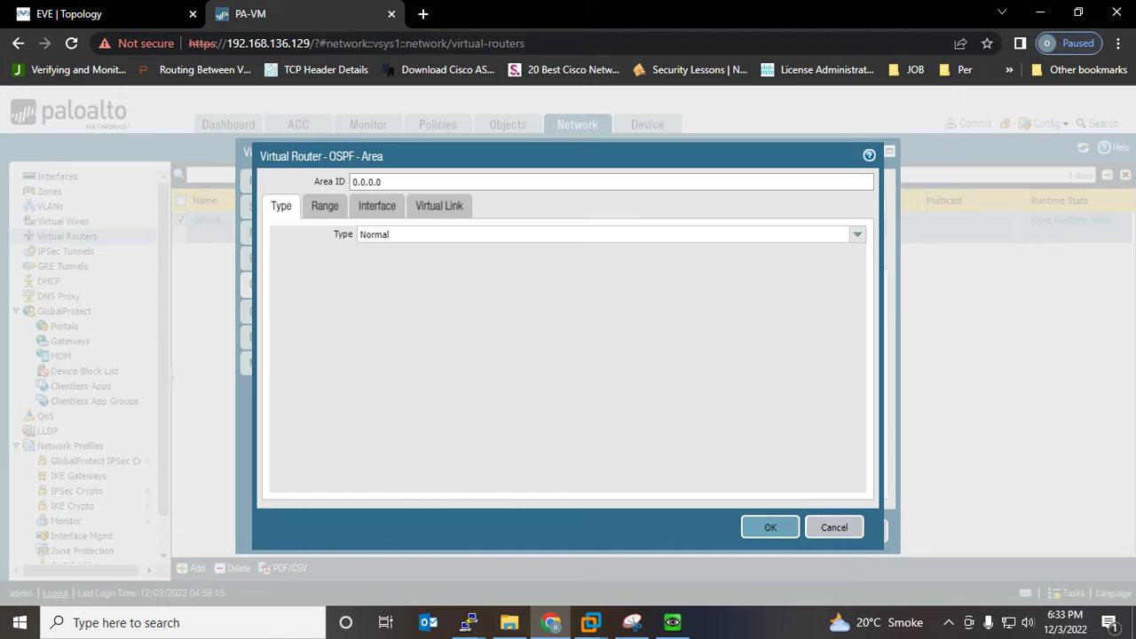
key("shift+Left")
key("shift+Left")
key("shift+Left")
key("shift+Left")
key("shift+Left")
key("shift+Left")
key("shift+Left")
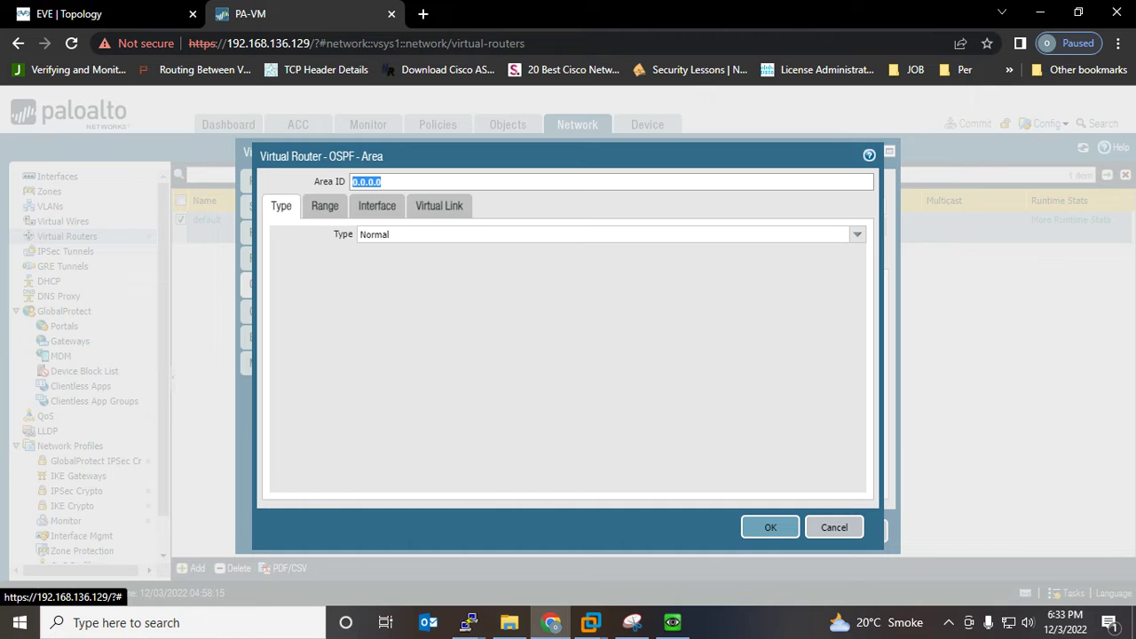
left_click(325, 205)
left_click(376, 205)
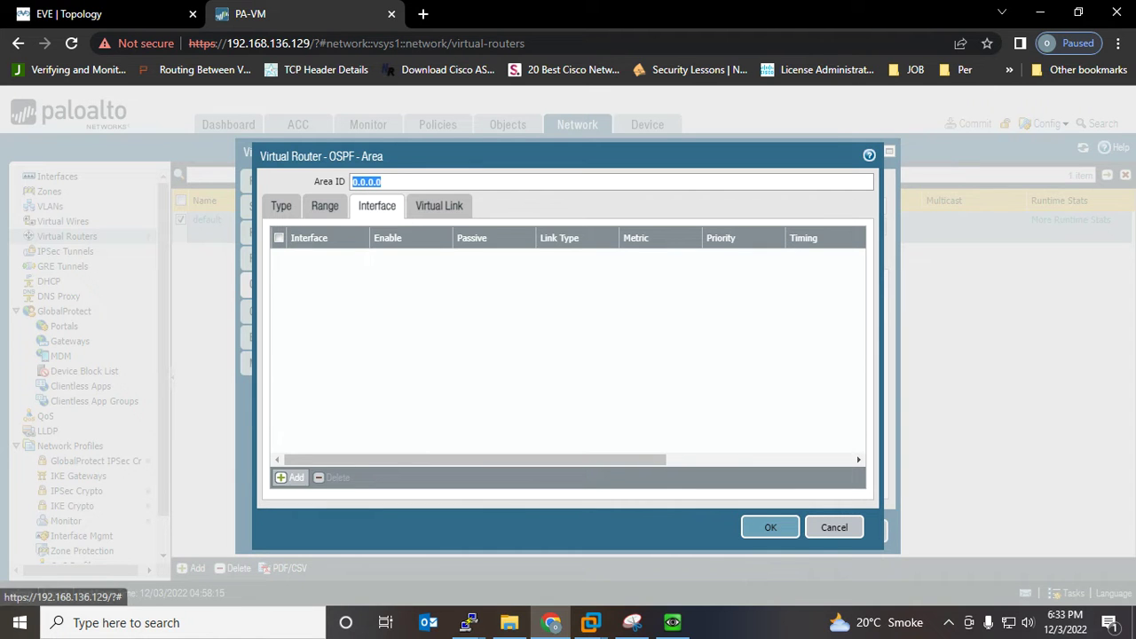
left_click(291, 477)
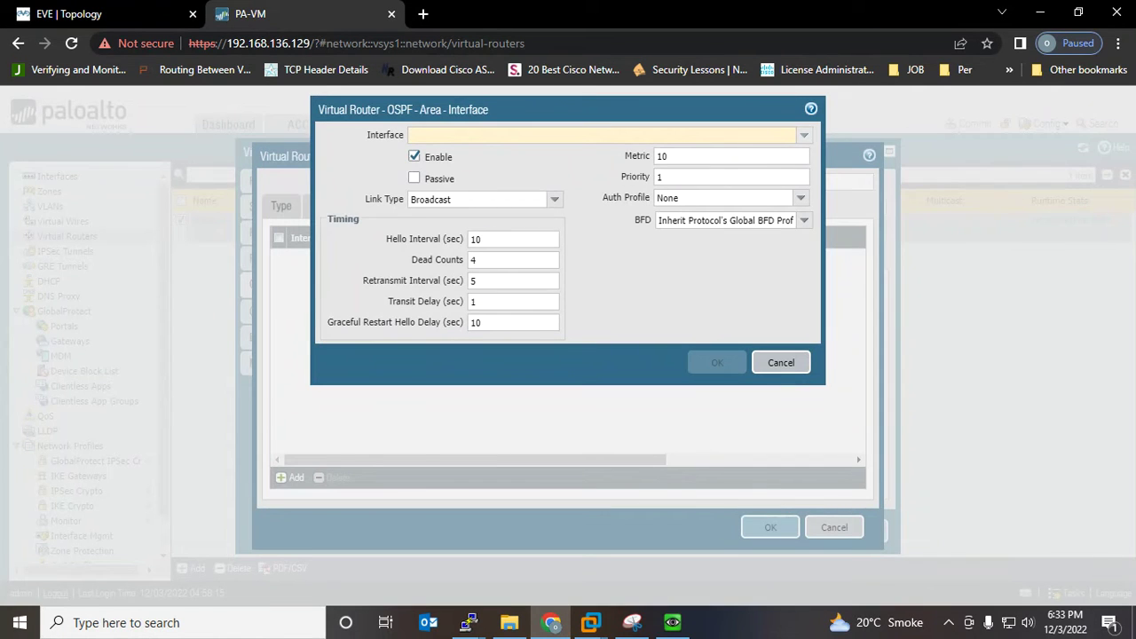
left_click(804, 135)
left_click(435, 154)
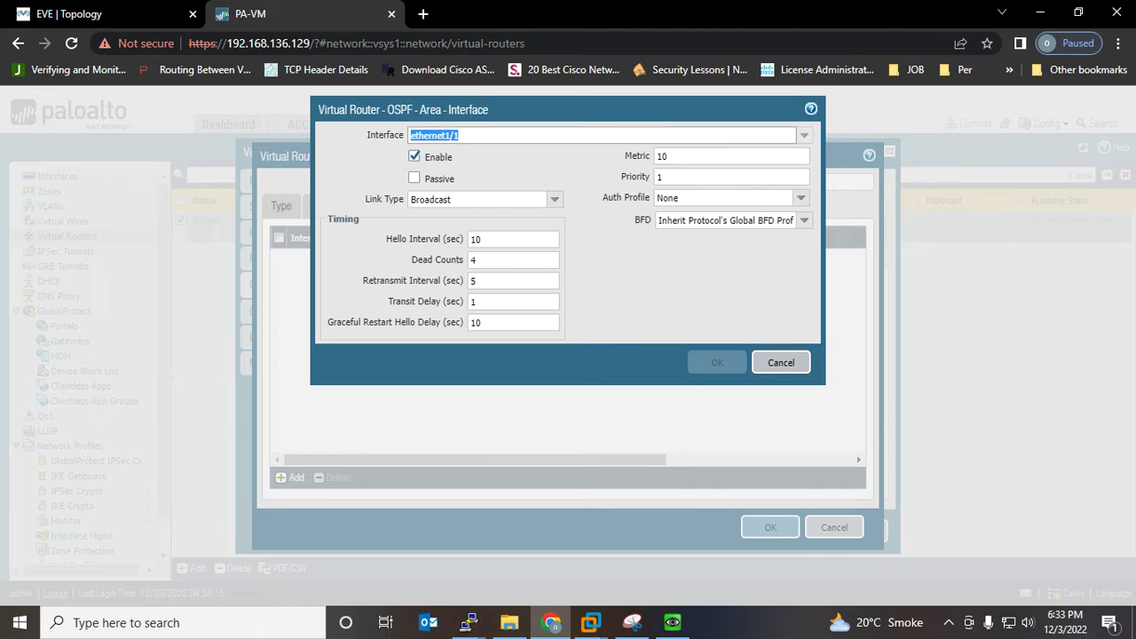
Confirm the interface, area and virtual router dialogs, then commit the configuration
left_click(80, 14)
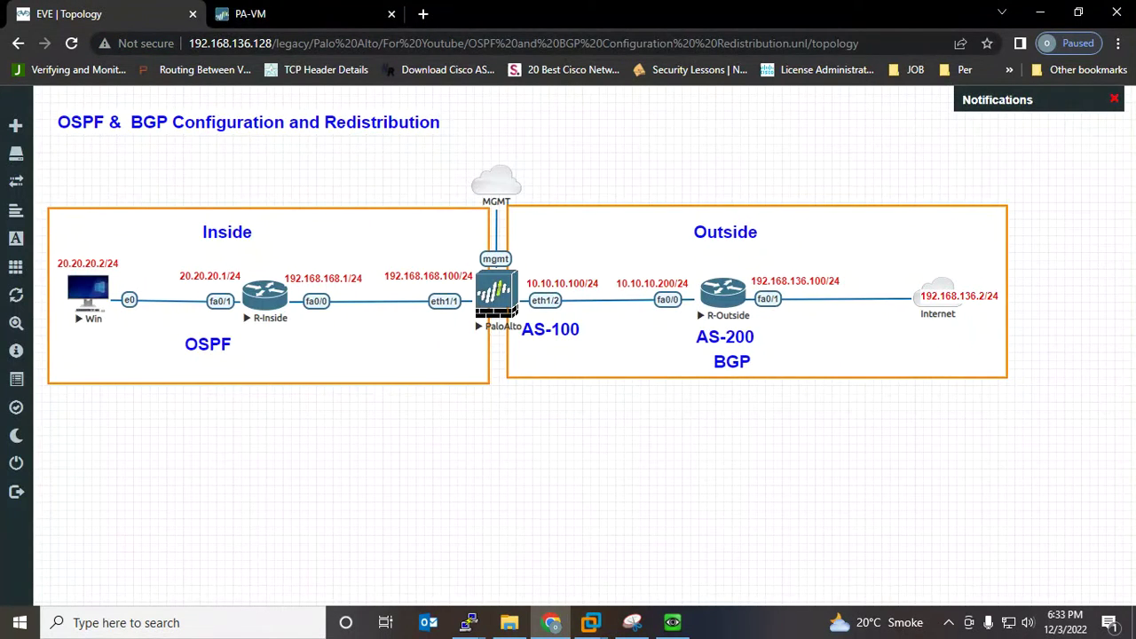
left_click(251, 14)
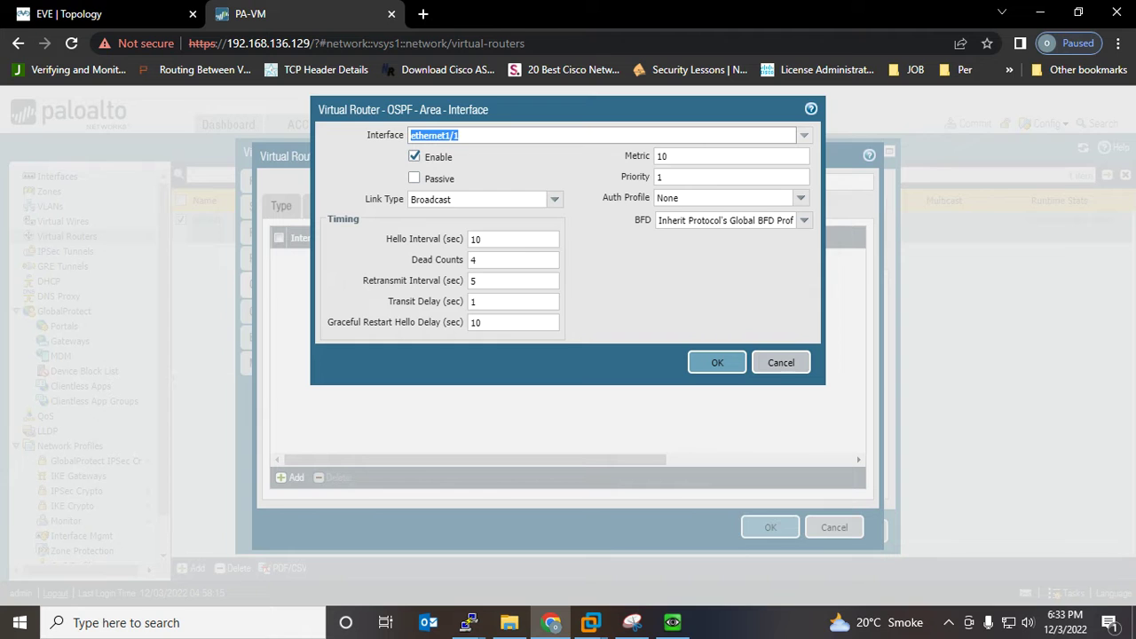
left_click(718, 363)
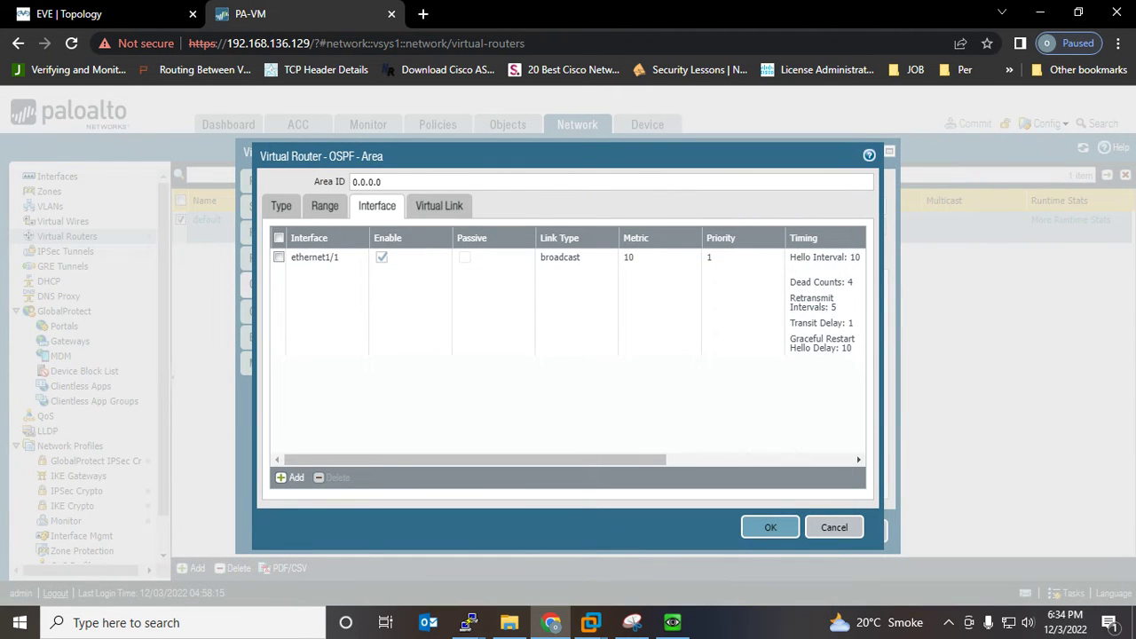
left_click(771, 527)
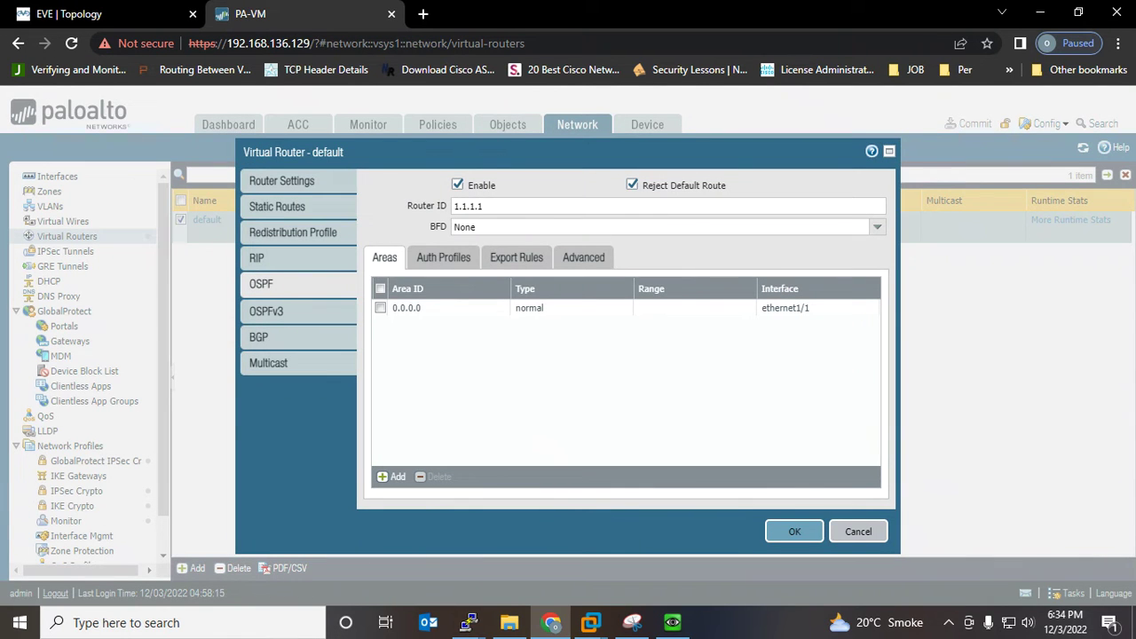
left_click(794, 531)
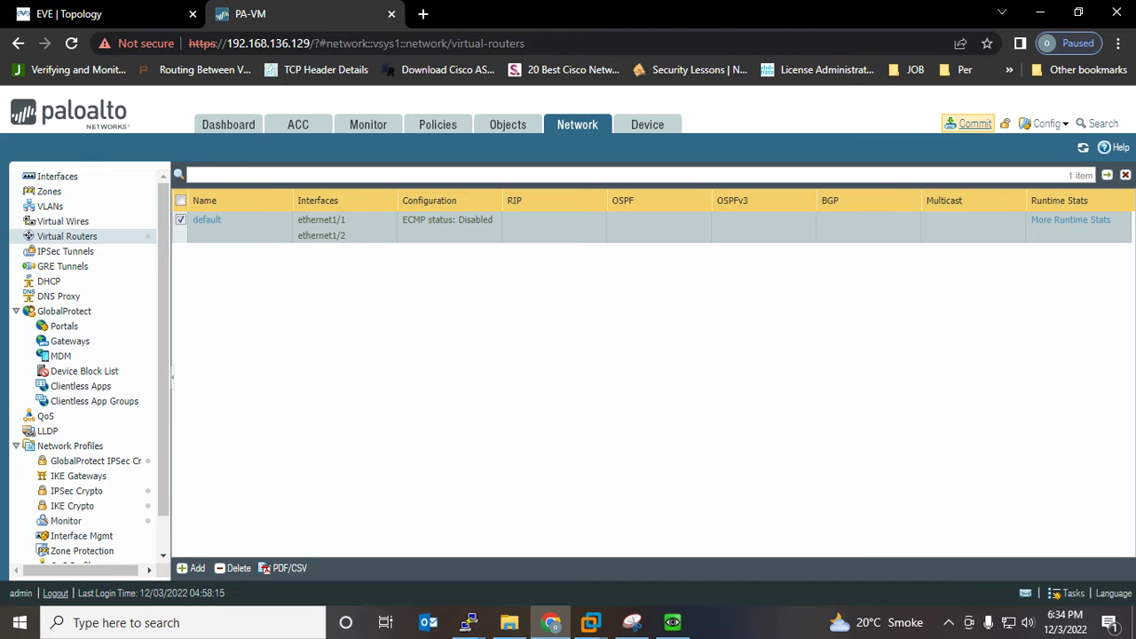
left_click(972, 124)
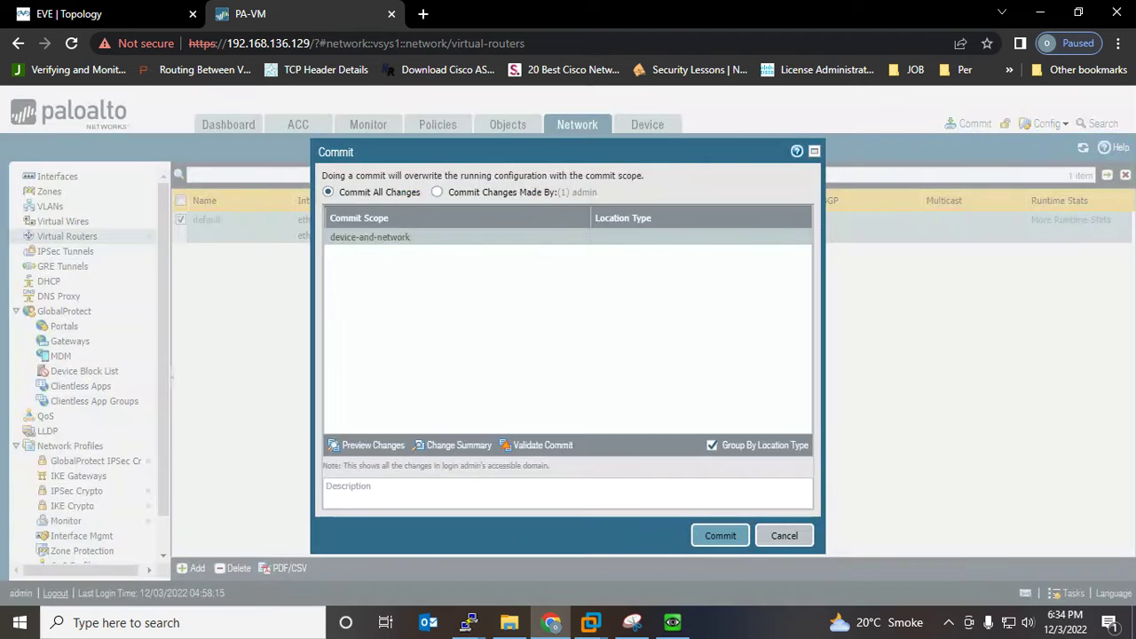
left_click(720, 536)
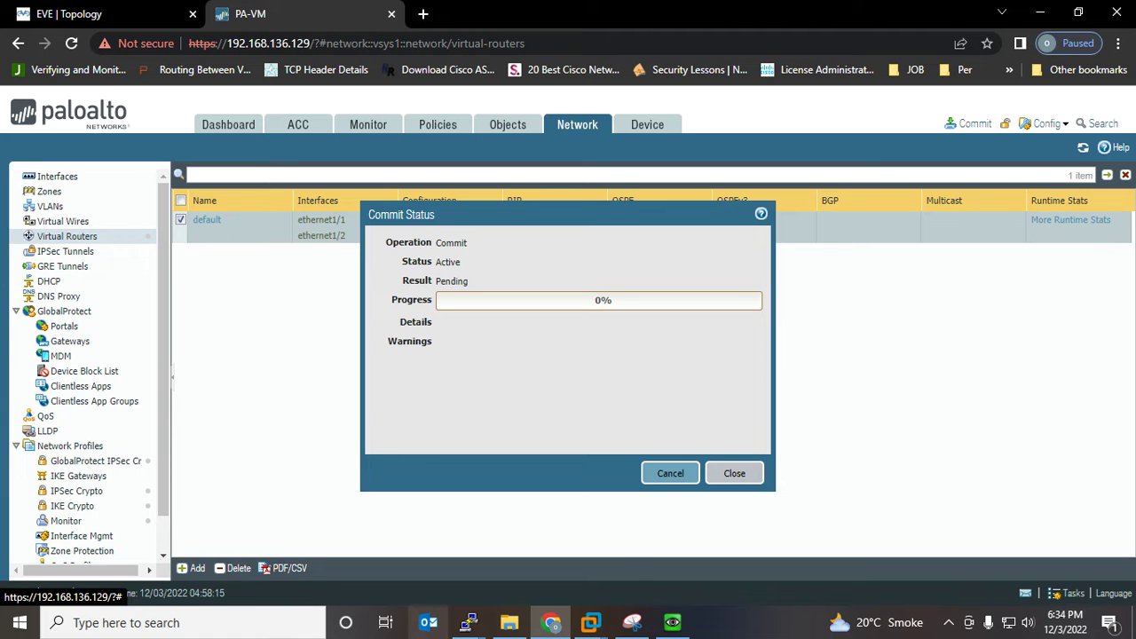
Place the R-Outside console beside the firewall page and enter privileged mode with 'en'
mouse_move(469, 622)
left_click(548, 551)
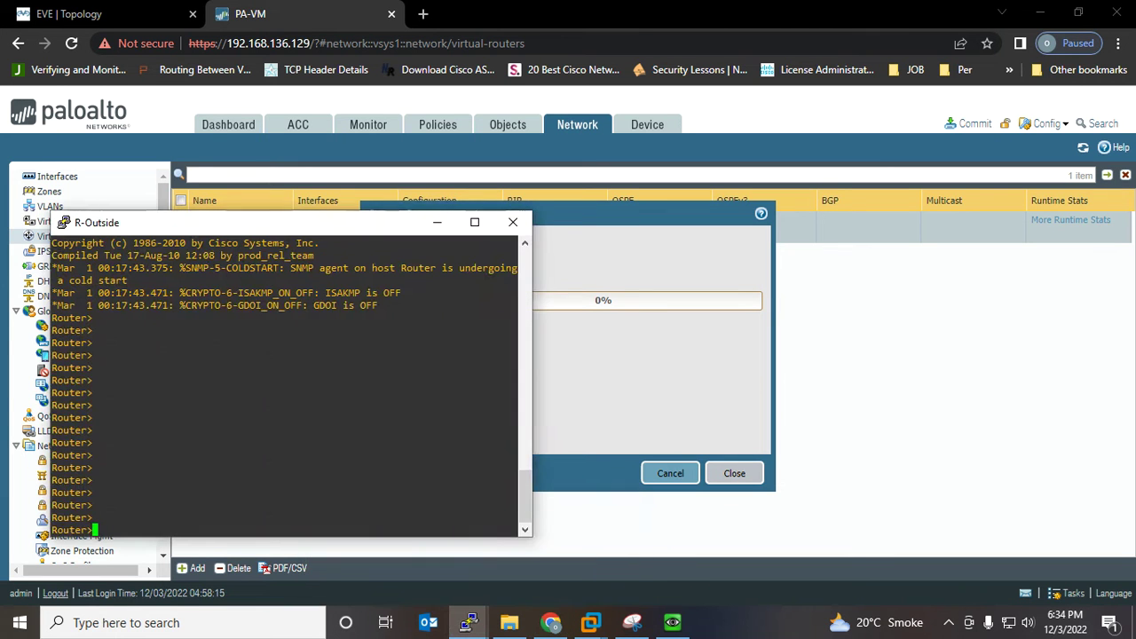
left_click_drag(308, 218, 858, 196)
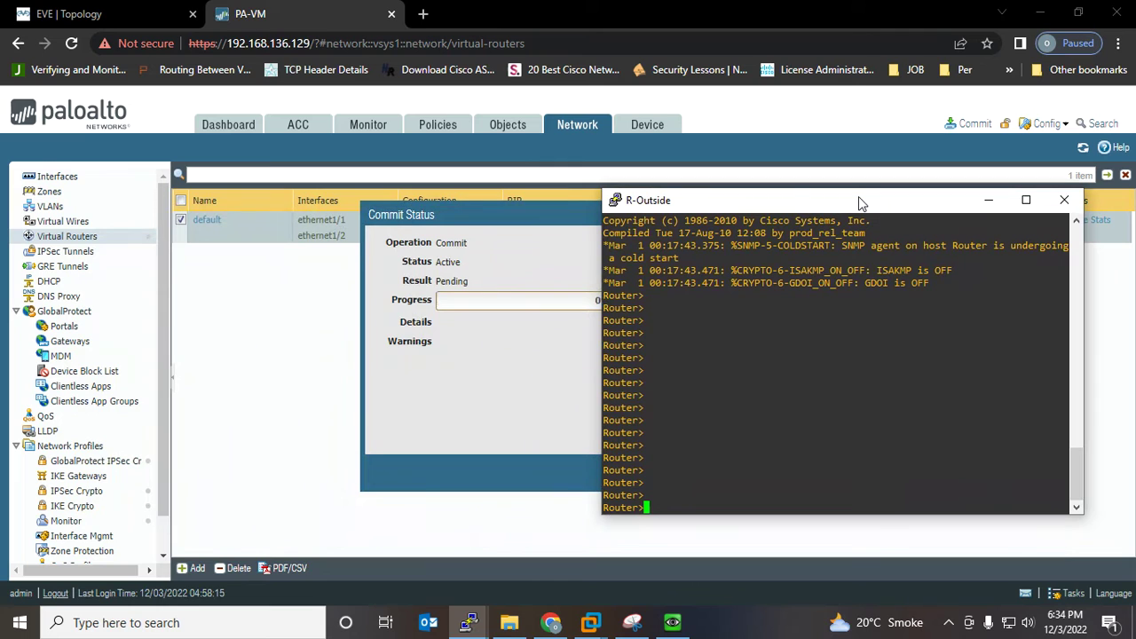
type("en")
key("Return")
key("Return")
key("Return")
key("Return")
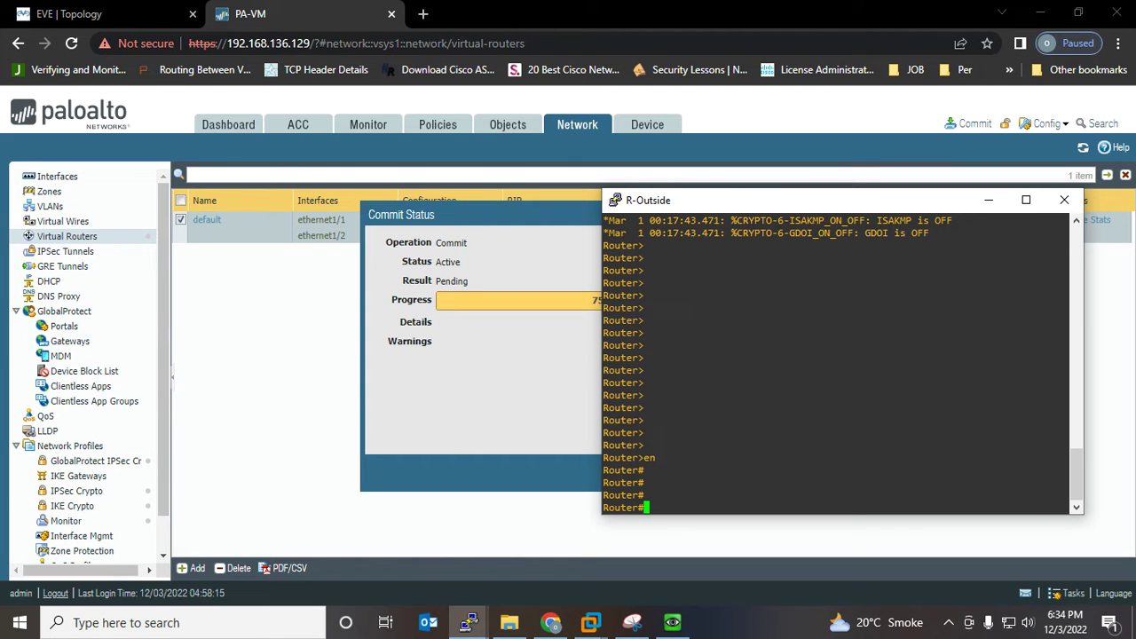
left_click(632, 622)
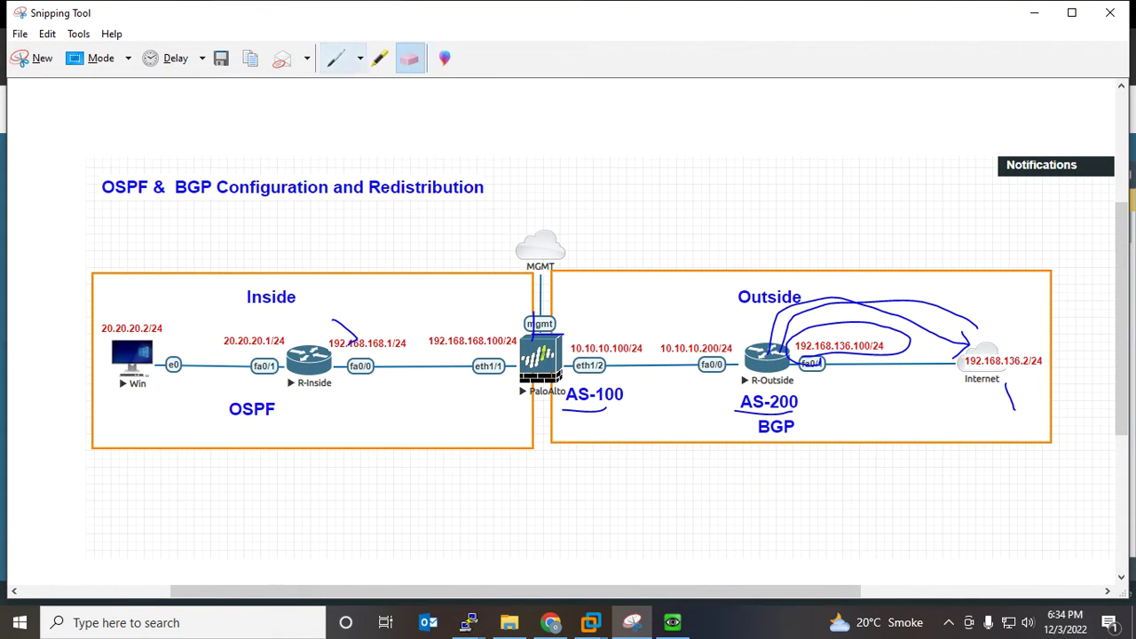
Pen-circle R-Inside, PaloAlto and R-Outside, draw arrows toward the Internet, then minimize Snipping Tool
left_click(335, 58)
mouse_move(307, 433)
left_mouse_down()
mouse_move(366, 319)
mouse_move(234, 344)
mouse_move(293, 422)
mouse_move(317, 424)
left_mouse_up()
mouse_move(503, 401)
left_mouse_down()
mouse_move(589, 396)
mouse_move(583, 308)
mouse_move(491, 373)
mouse_move(523, 399)
left_mouse_up()
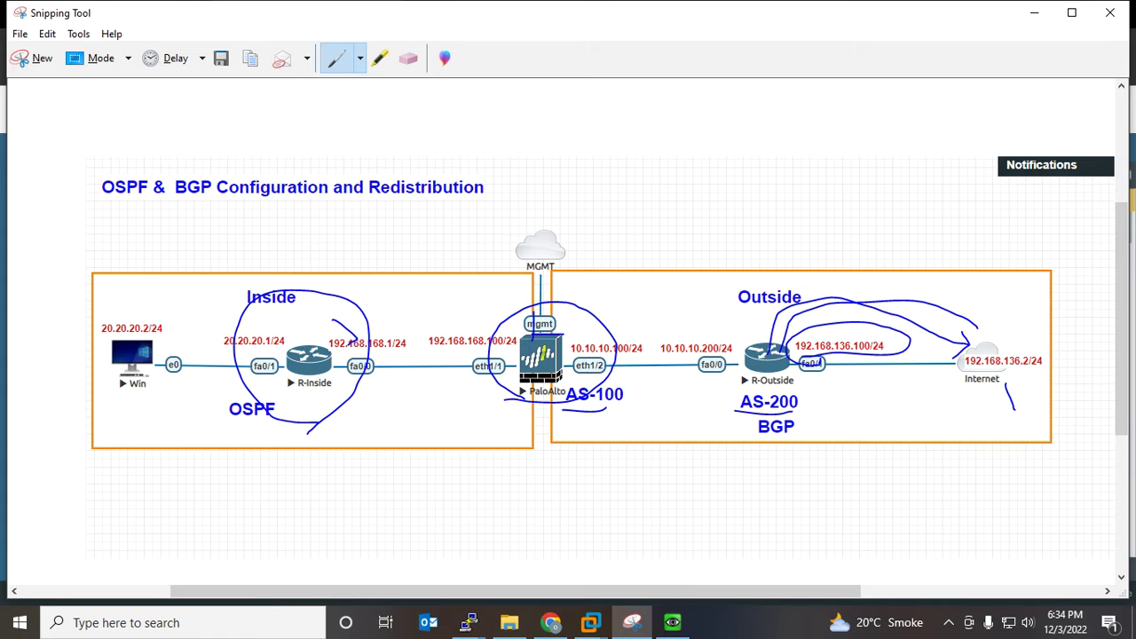
mouse_move(737, 399)
left_mouse_down()
mouse_move(812, 382)
mouse_move(790, 326)
mouse_move(715, 364)
mouse_move(755, 402)
left_mouse_up()
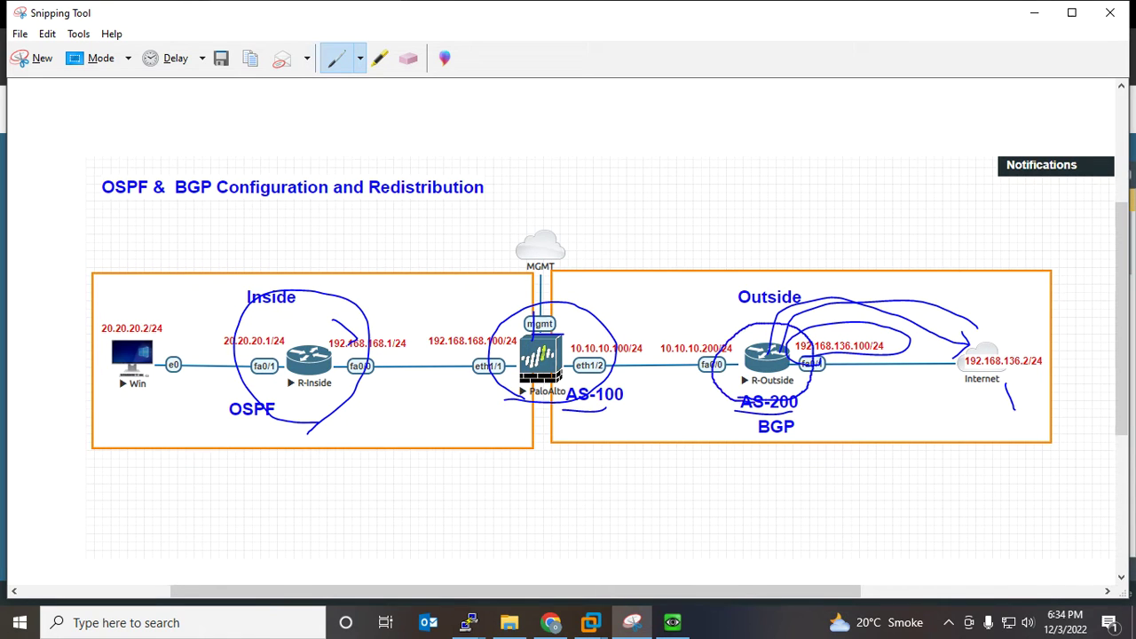
left_click_drag(793, 344, 846, 307)
mouse_move(767, 360)
left_mouse_down()
mouse_move(771, 274)
mouse_move(749, 277)
mouse_move(778, 287)
left_mouse_up()
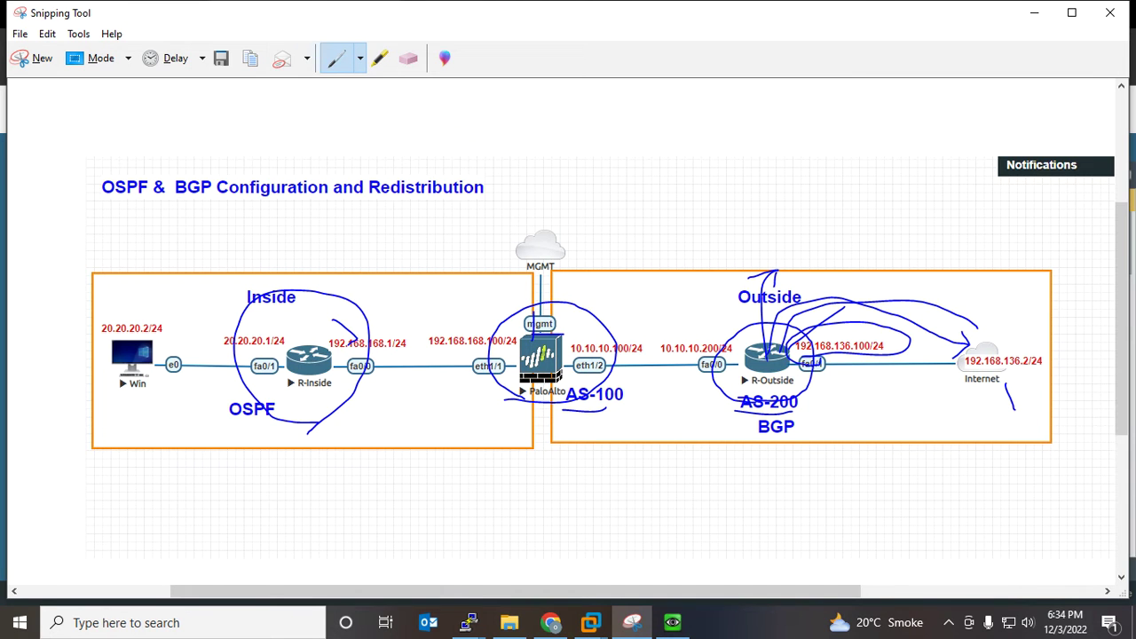
left_click(1033, 12)
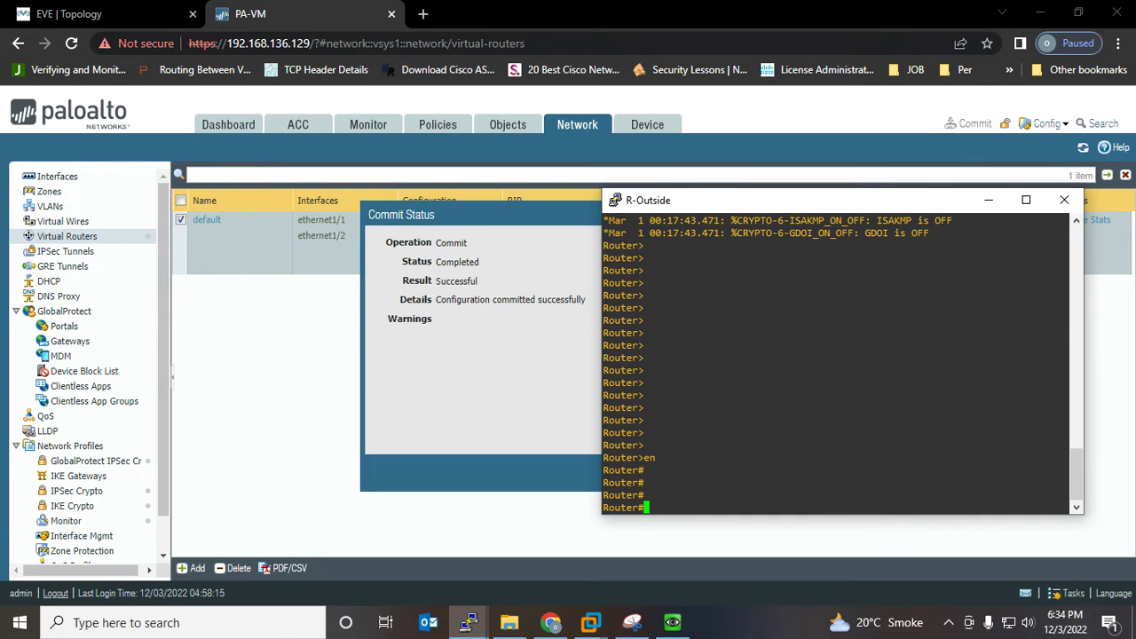
Enter configuration mode on the router and set its hostname to R-Outside
type("config t")
key("Return")
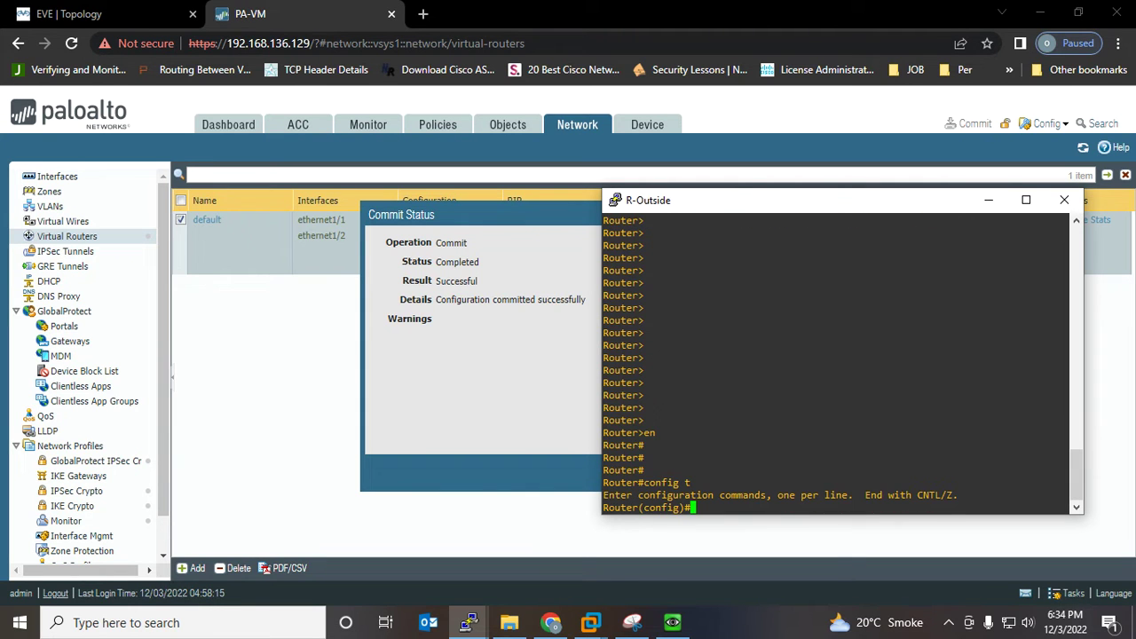
left_click(69, 14)
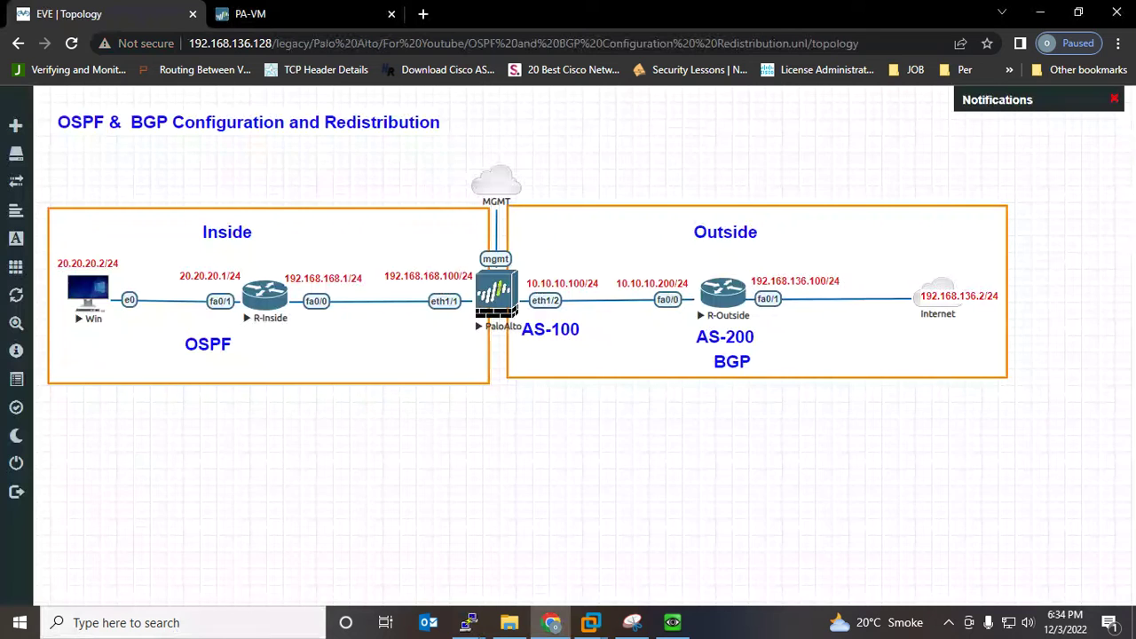
mouse_move(469, 622)
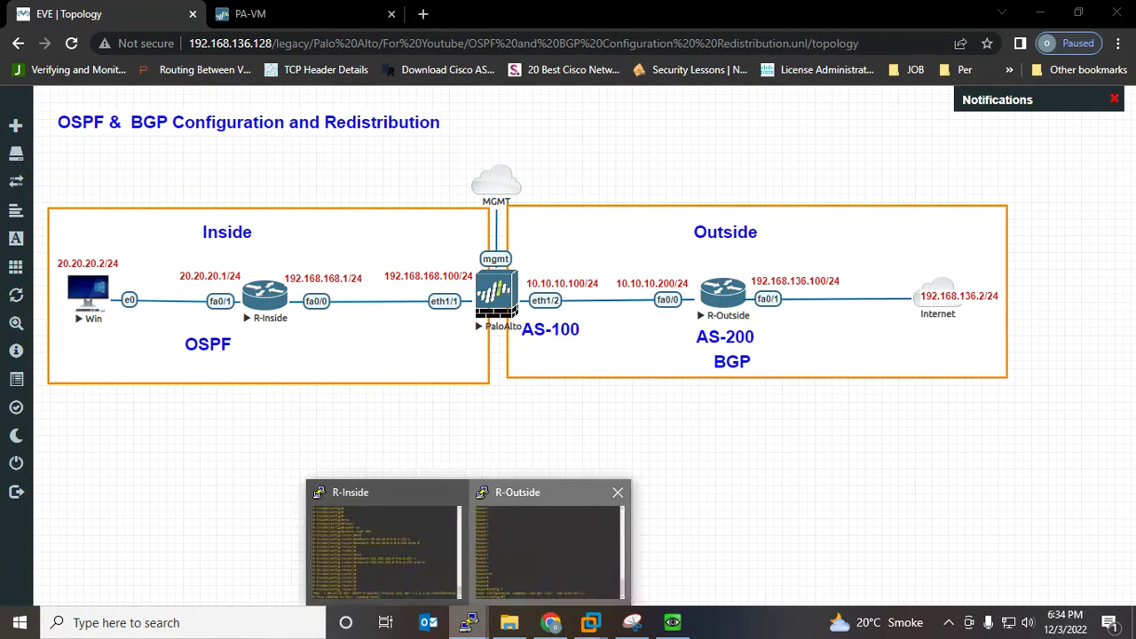
left_click(550, 543)
left_click_drag(751, 201, 210, 220)
type("host")
key("Tab")
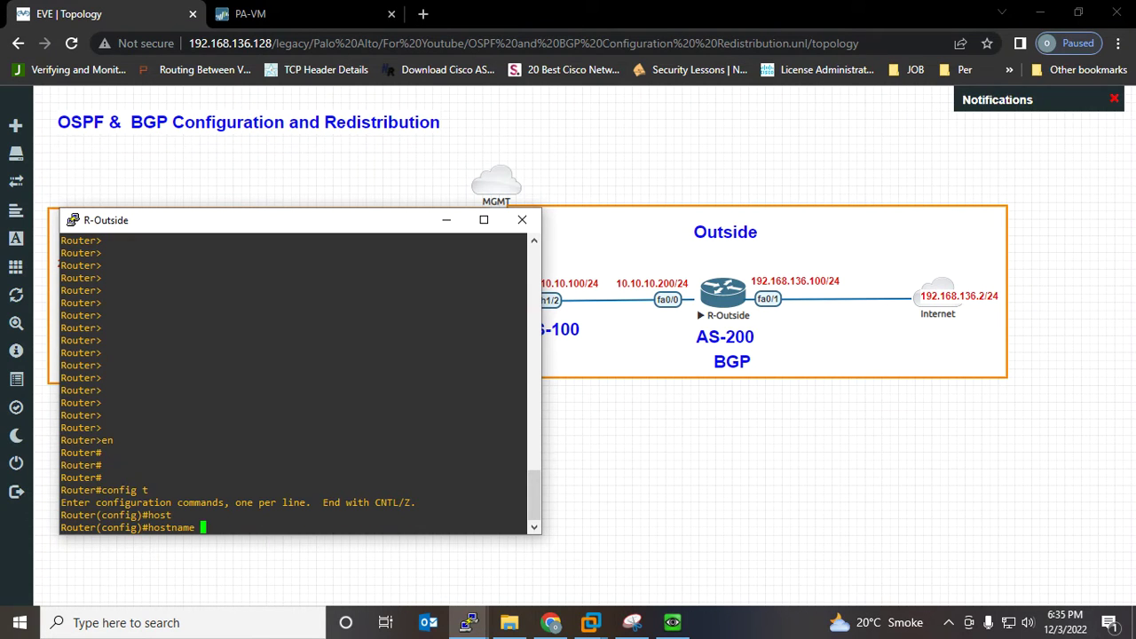
type("R-Outside")
key("Return")
Give FastEthernet0/0 address 10.10.10.200 255.255.255.0 and enable it with no shutdown
type("int")
key("Tab")
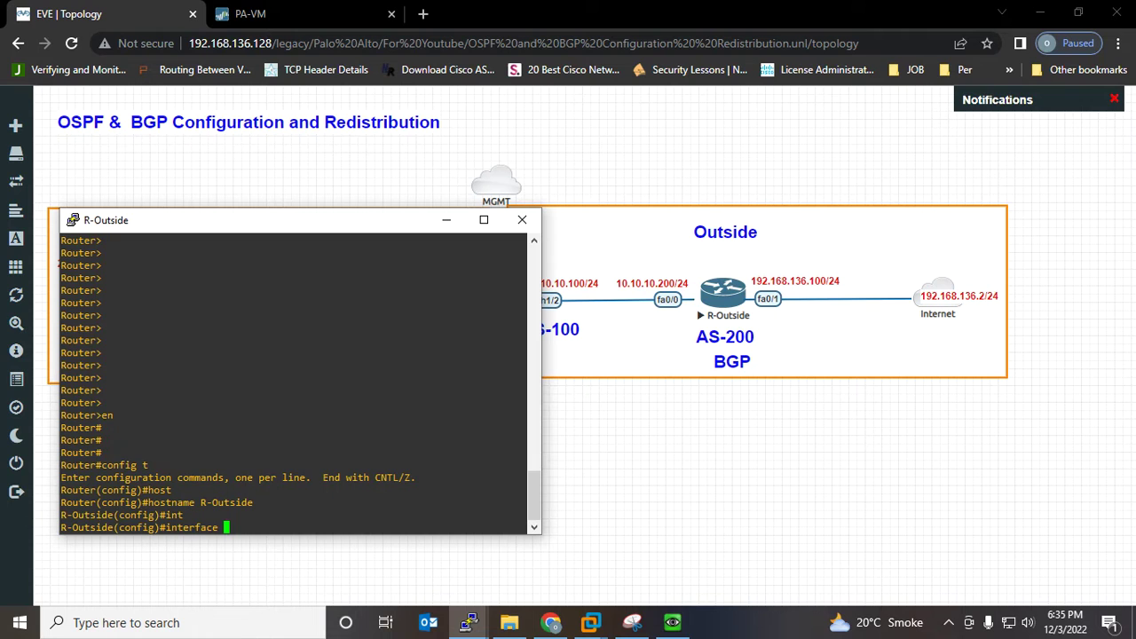
type("f0/0")
key("Return")
type("ip add")
key("Tab")
type("ress 10.10.10.200")
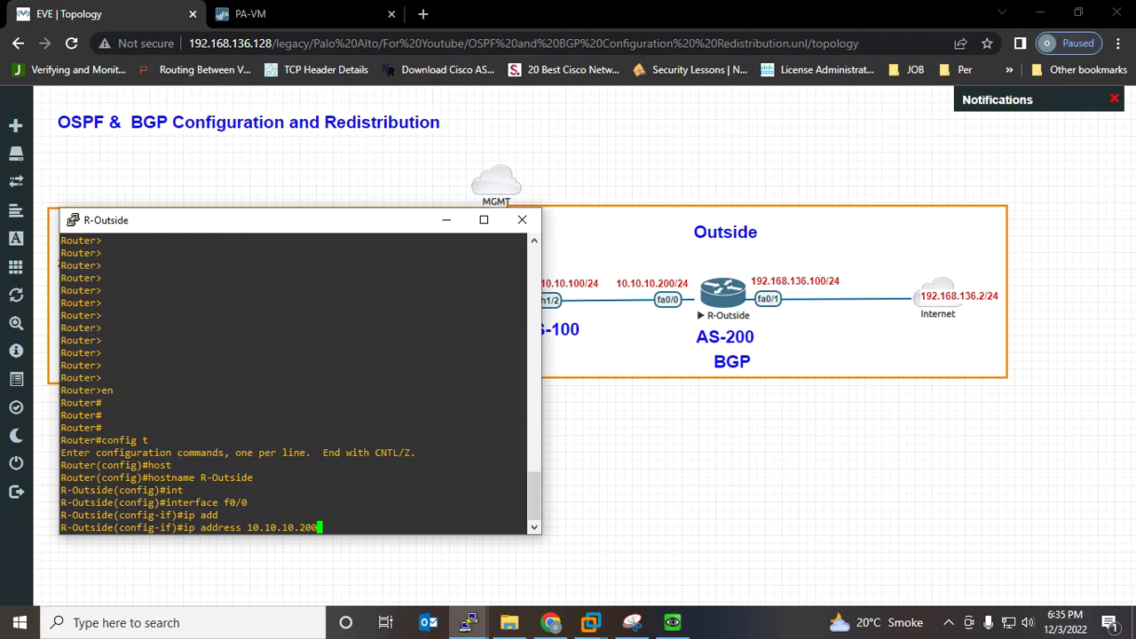
type(" 255.255.255.0")
key("Return")
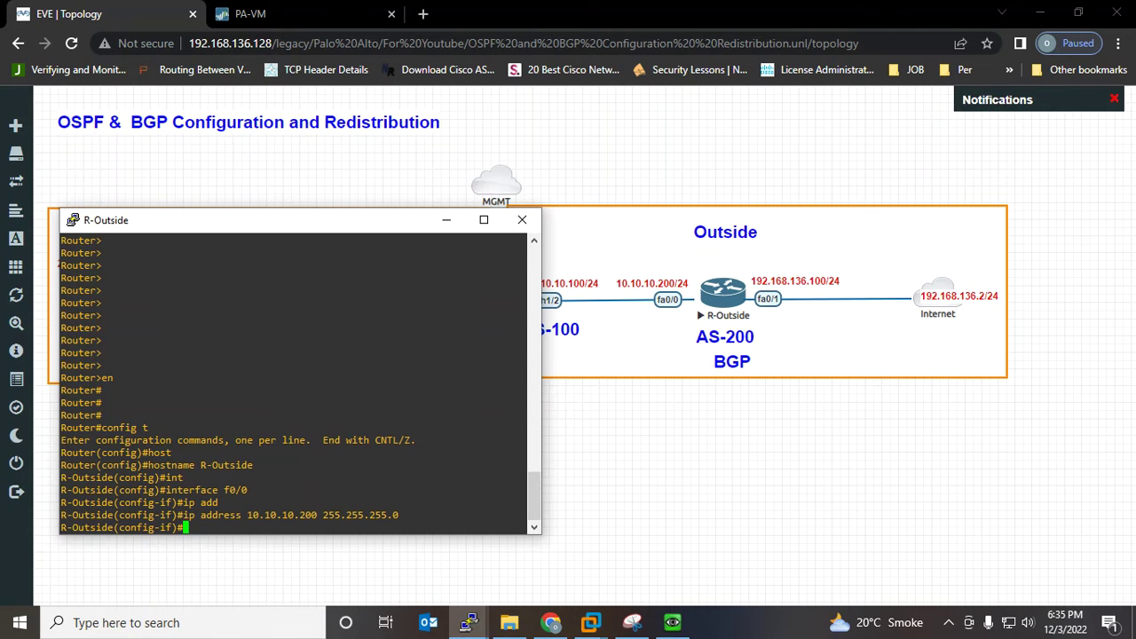
type("no sh")
key("Tab")
key("Return")
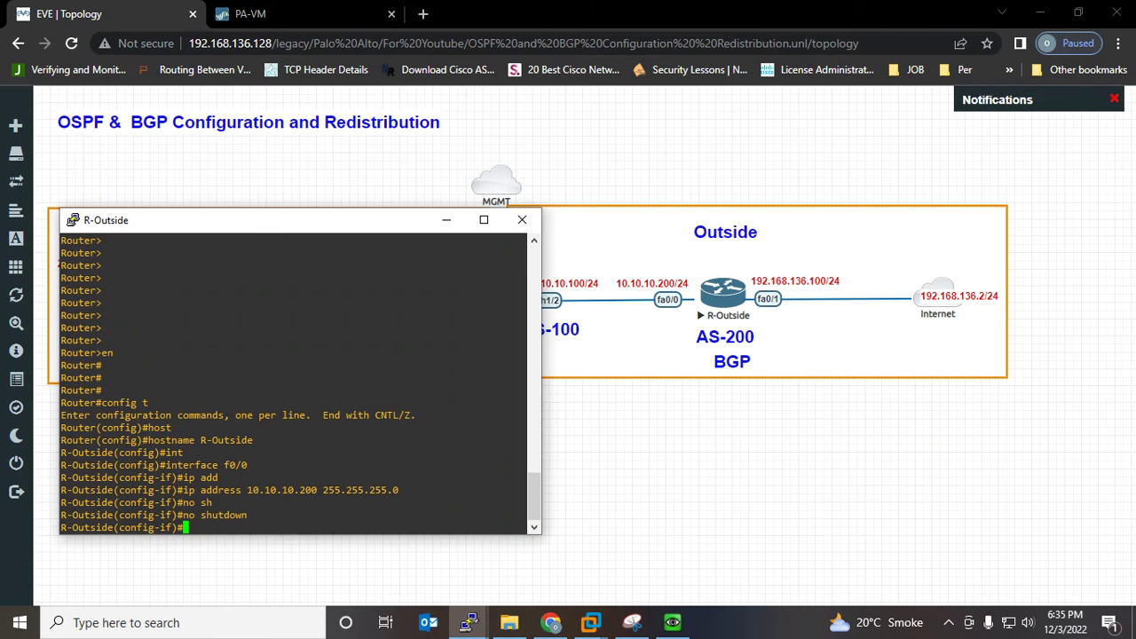
key("Up")
key("Up")
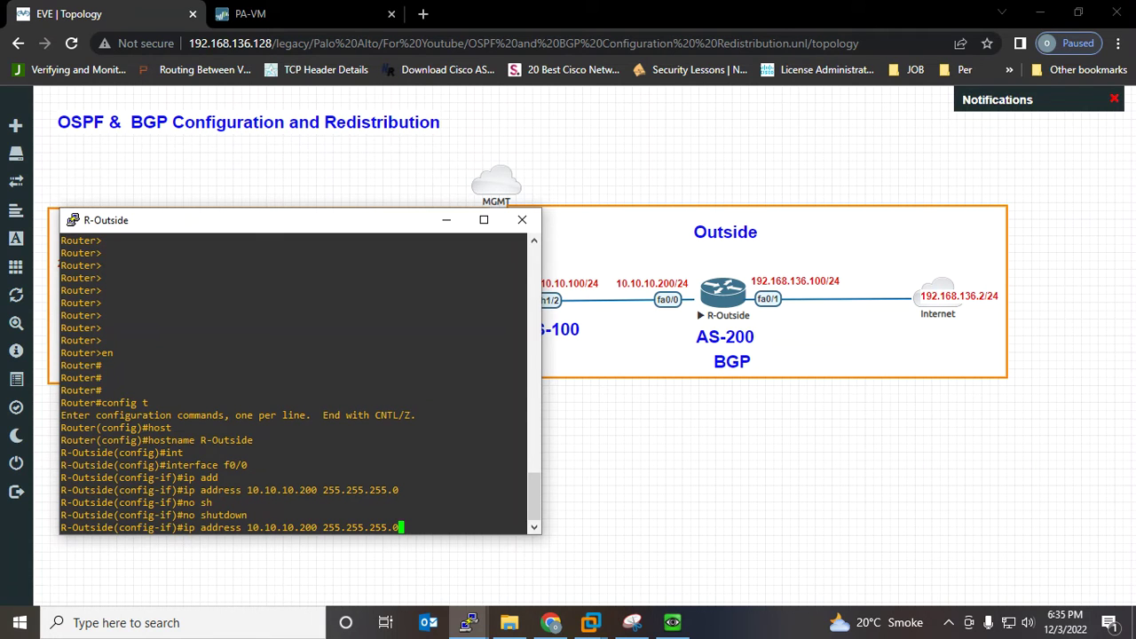
key("Up")
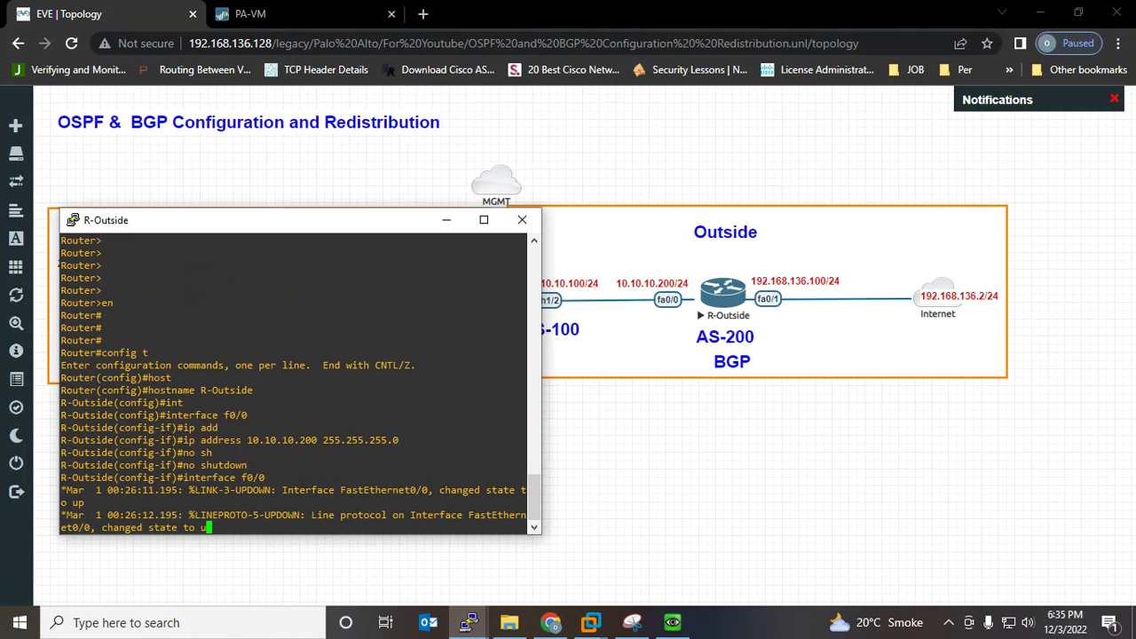
Give FastEthernet0/1 address 192.168.136.100 255.255.255.0 and enable it with no shutdown
key("BackSpace")
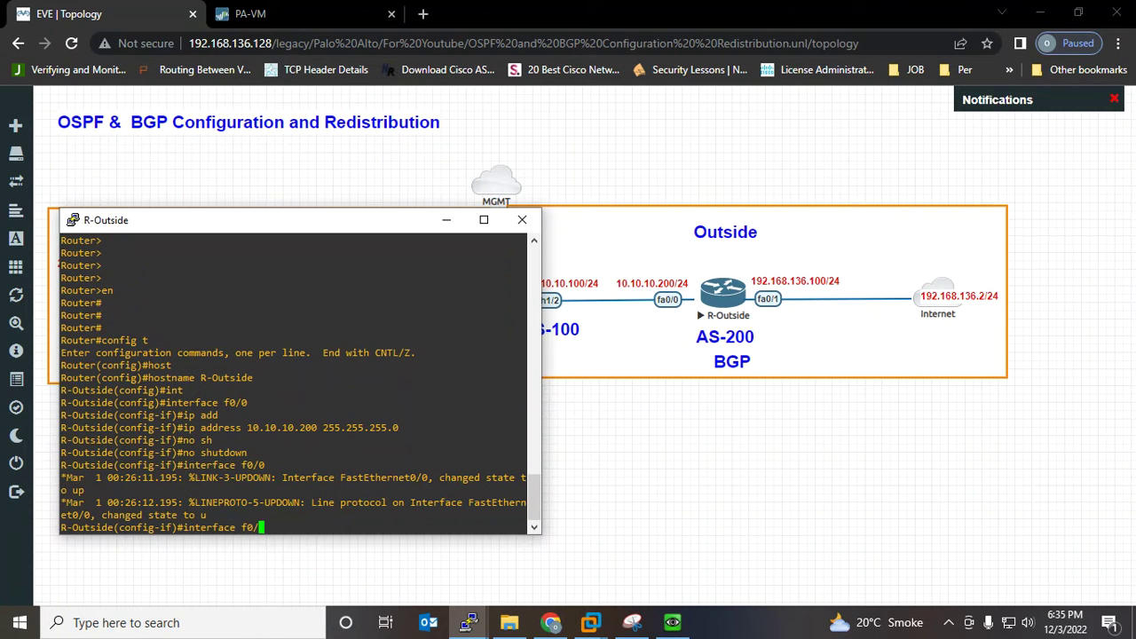
type("1")
key("Return")
type("ip add")
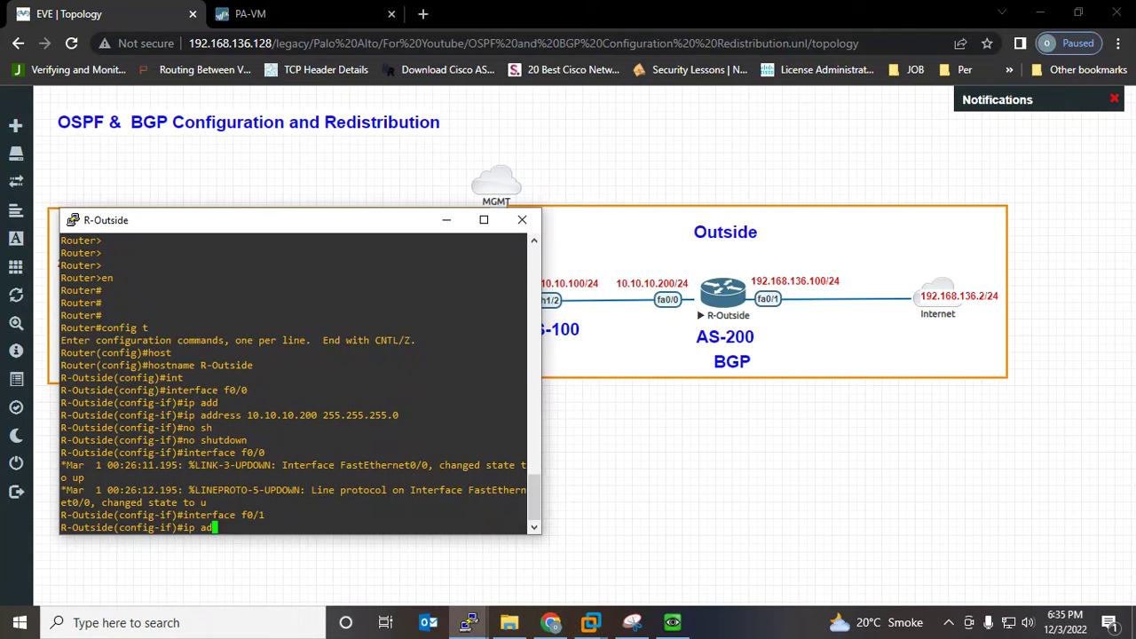
key("Tab")
type("19")
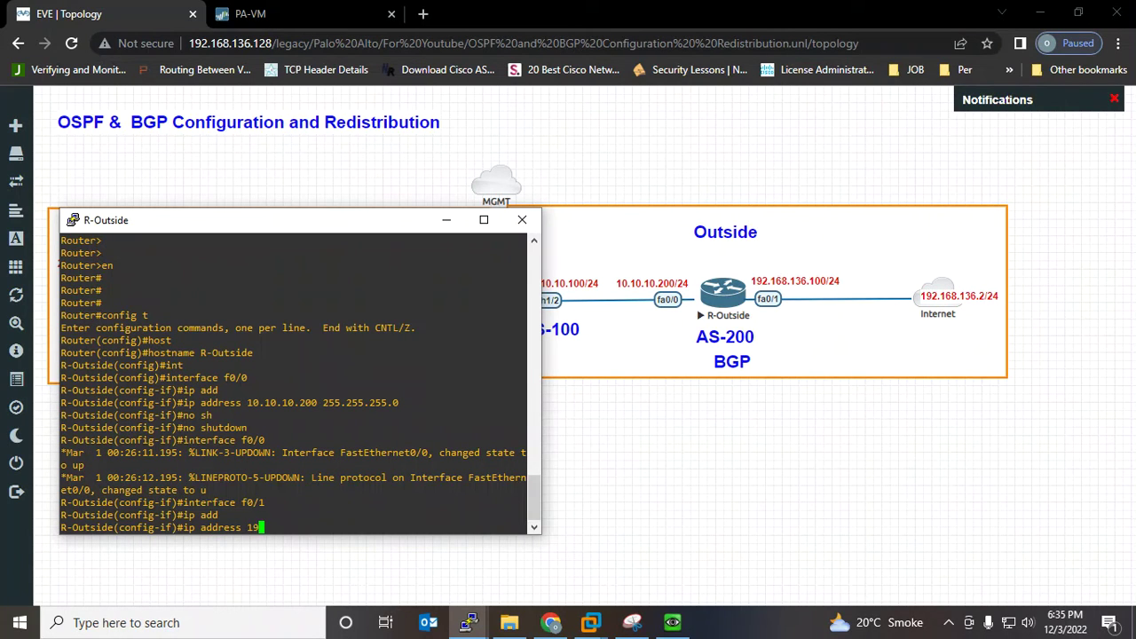
type("2.168.136.100 255.255.255.0")
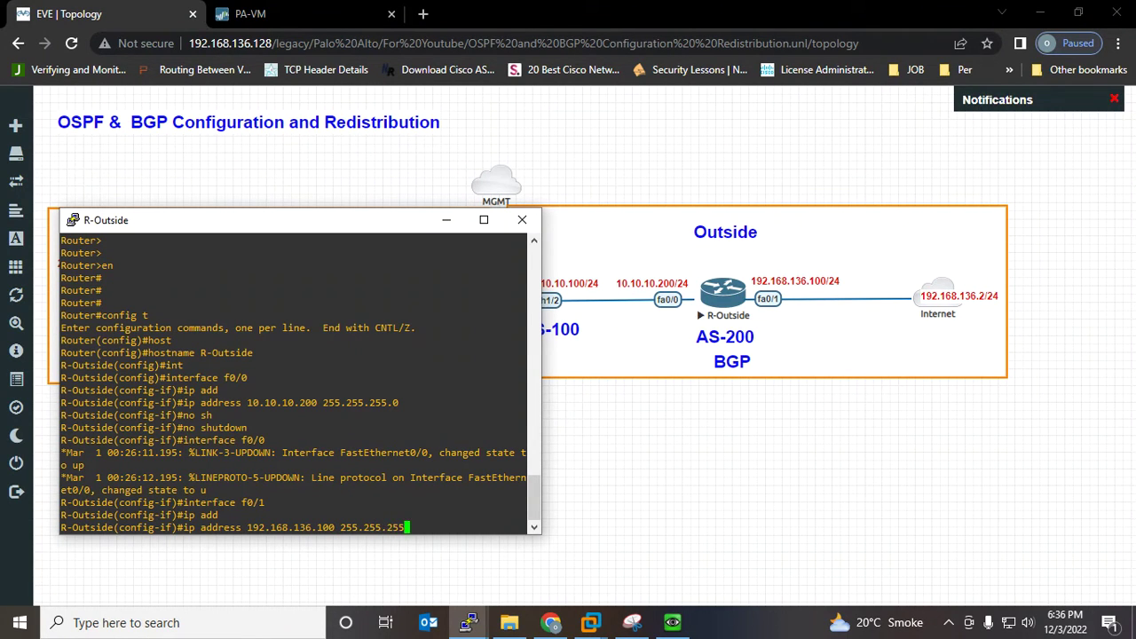
key("Return")
type("no sh")
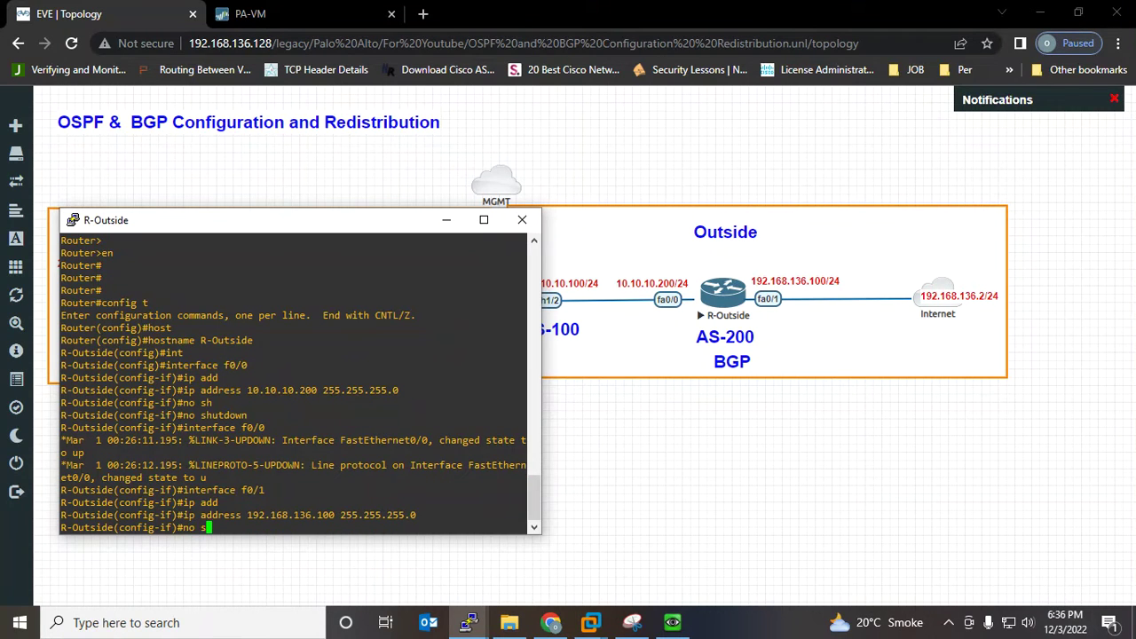
key("Tab")
key("Return")
key("Return")
key("Return")
key("Return")
key("Return")
key("Return")
key("Return")
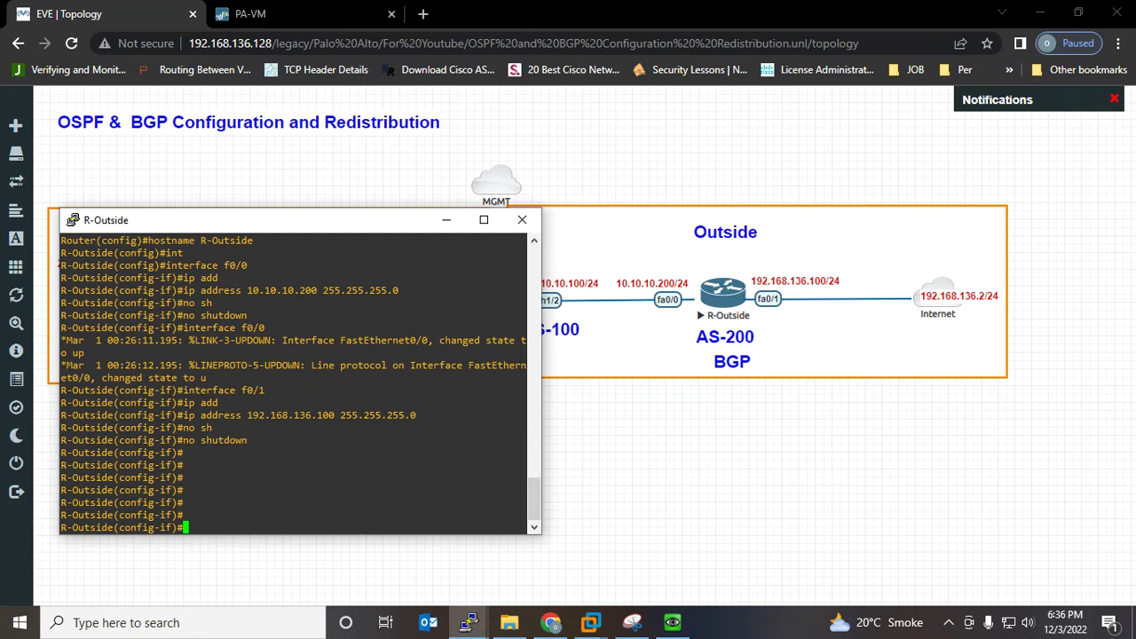
Exit to privileged mode, check both interfaces with show ip int brief, and save with wr
key("Return")
key("Return")
key("ctrl+z")
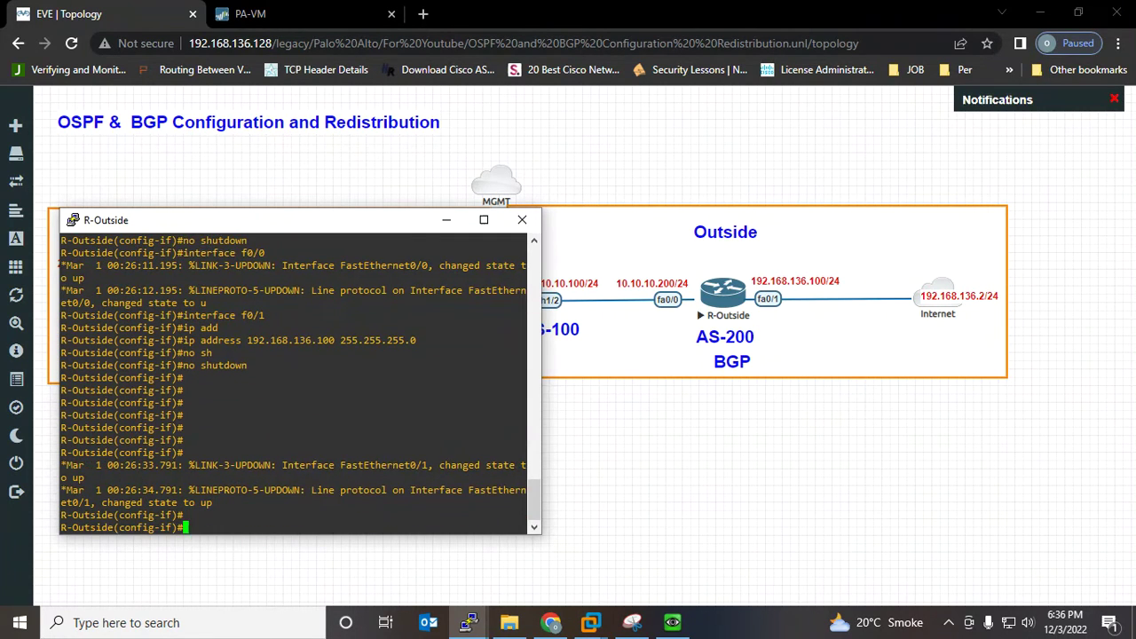
key("Return")
key("Return")
key("Return")
key("Return")
key("Return")
type("sh ip")
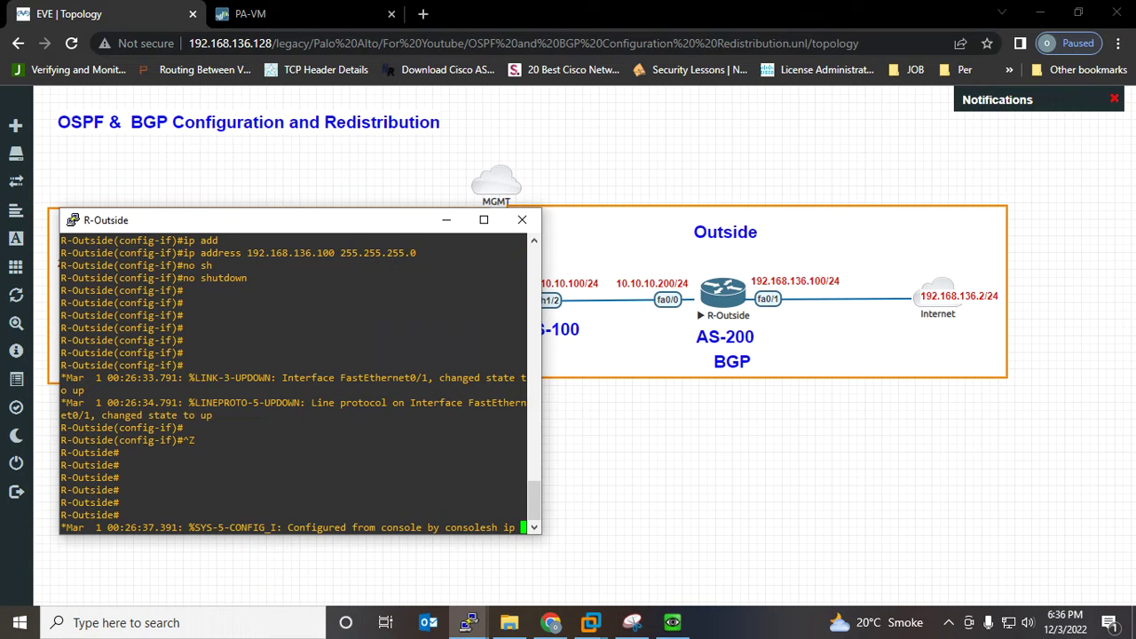
key("Tab")
type("i")
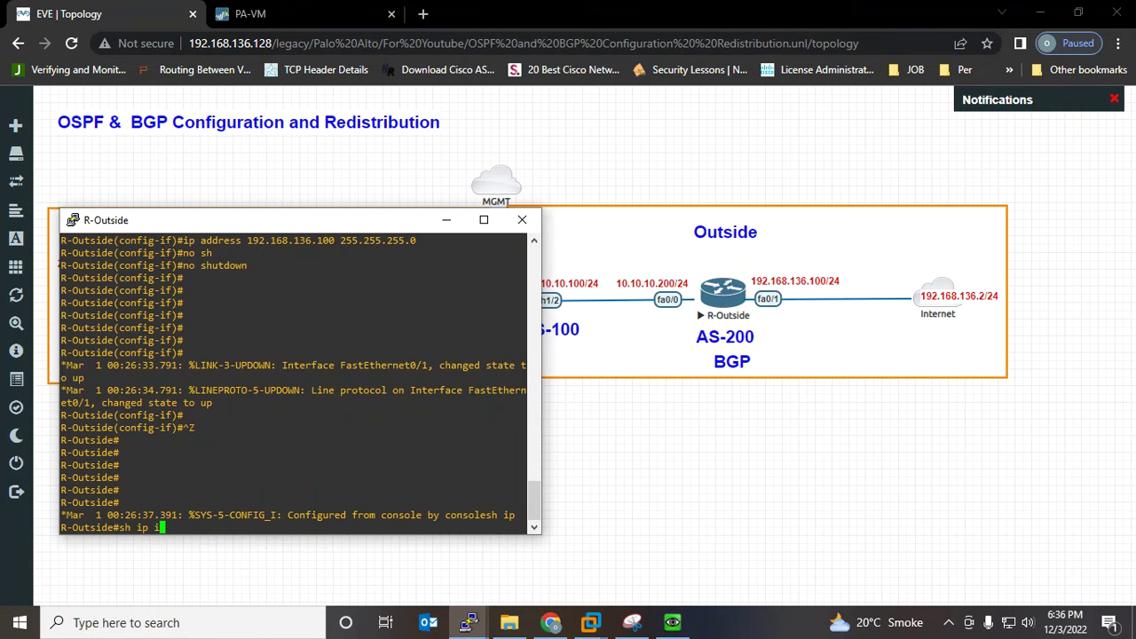
type("nt bri")
key("Tab")
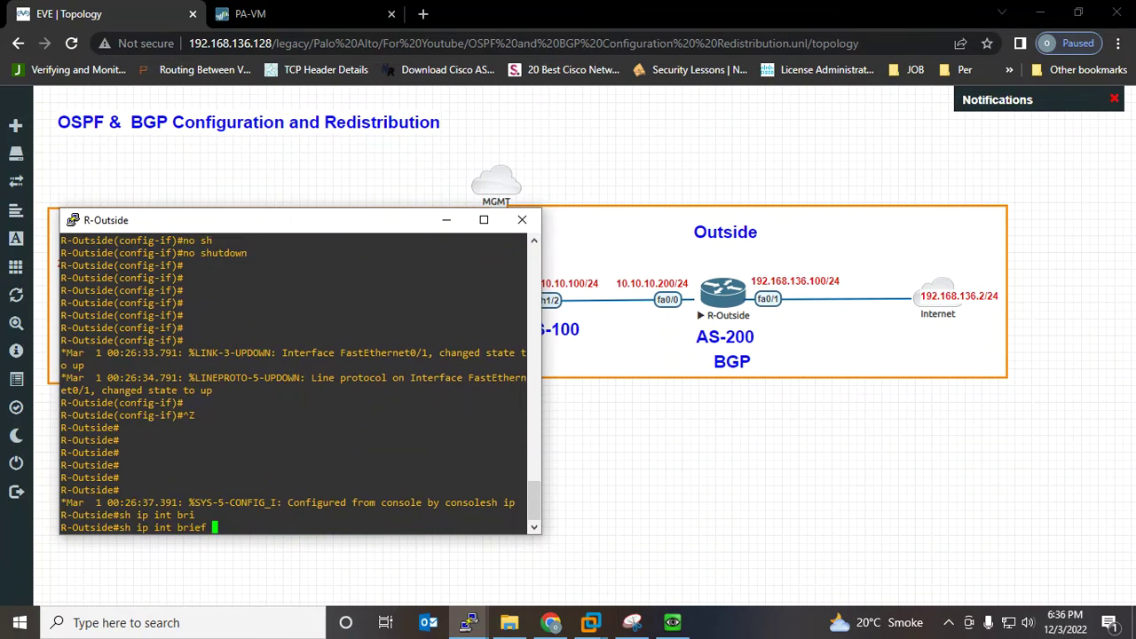
key("Return")
key("Return")
key("Return")
key("Return")
key("Return")
type("wr")
key("Return")
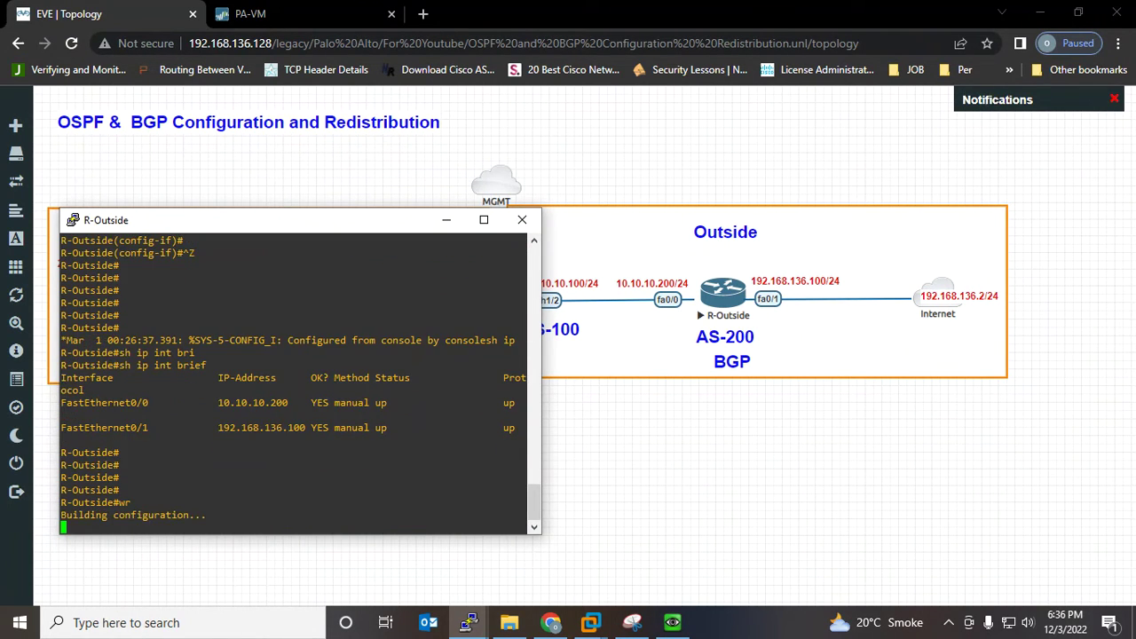
key("Return")
key("Return")
key("Return")
key("Return")
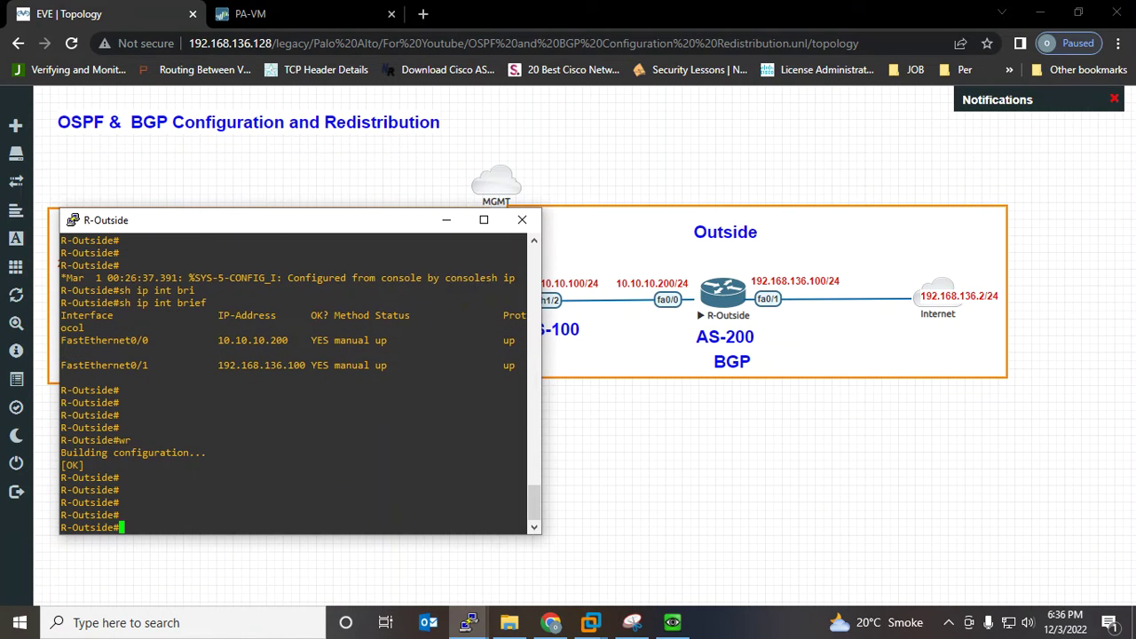
type("config t")
Enter configuration mode and start 'router bgp 200' on R-Outside, circling the AS-200 router on the diagram
key("Return")
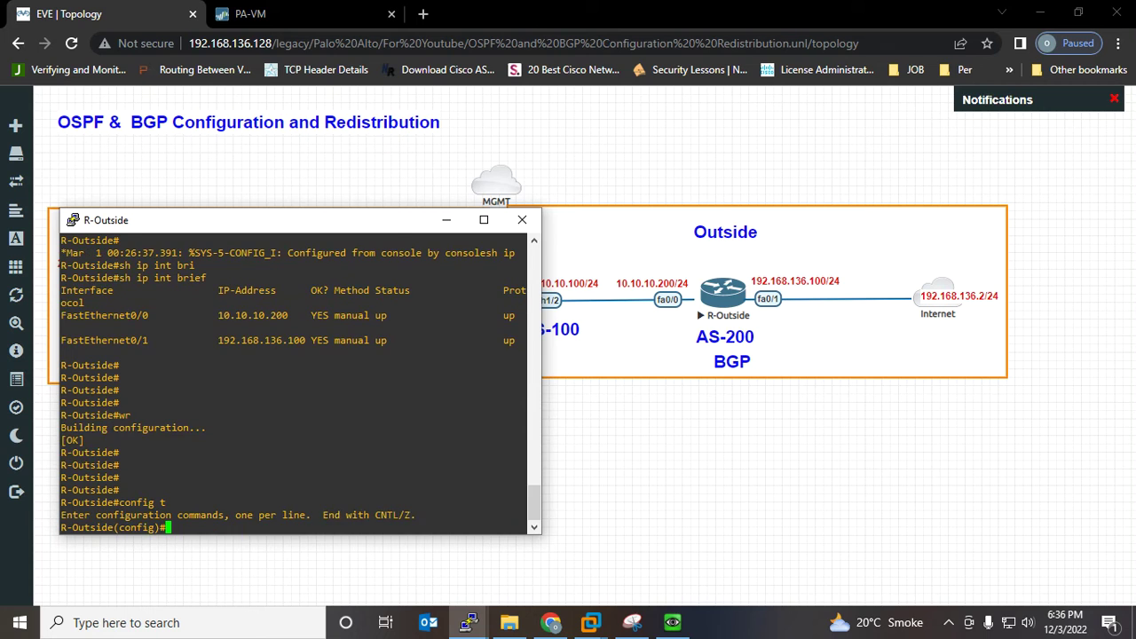
key("Return")
key("Return")
type("ro")
key("Tab")
type("ute")
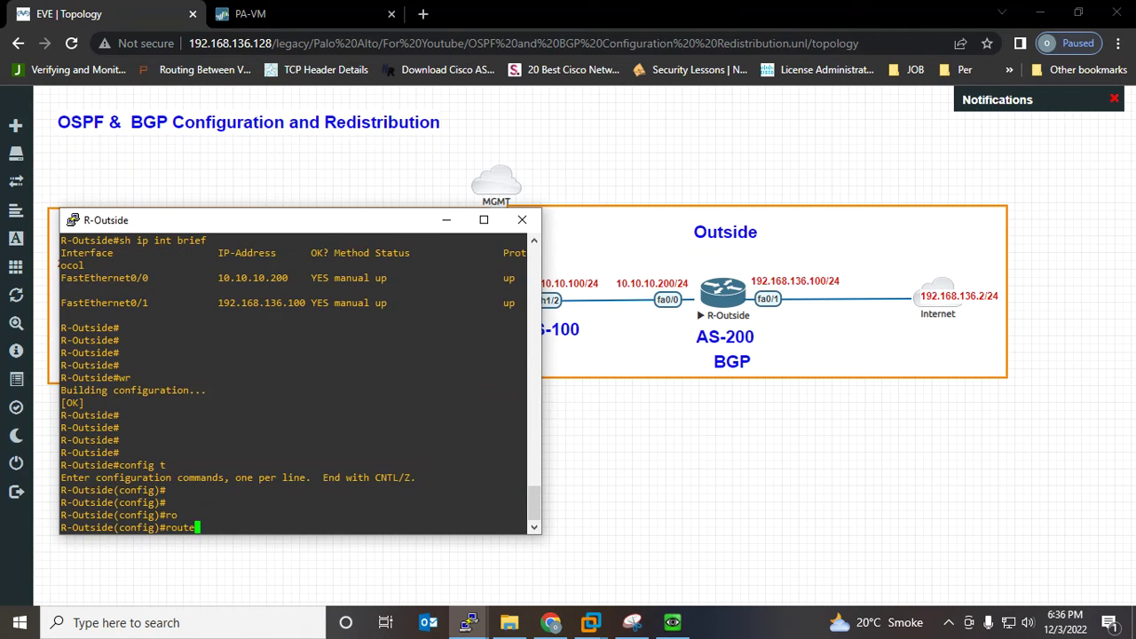
type("r")
key("Tab")
type("bg")
key("Tab")
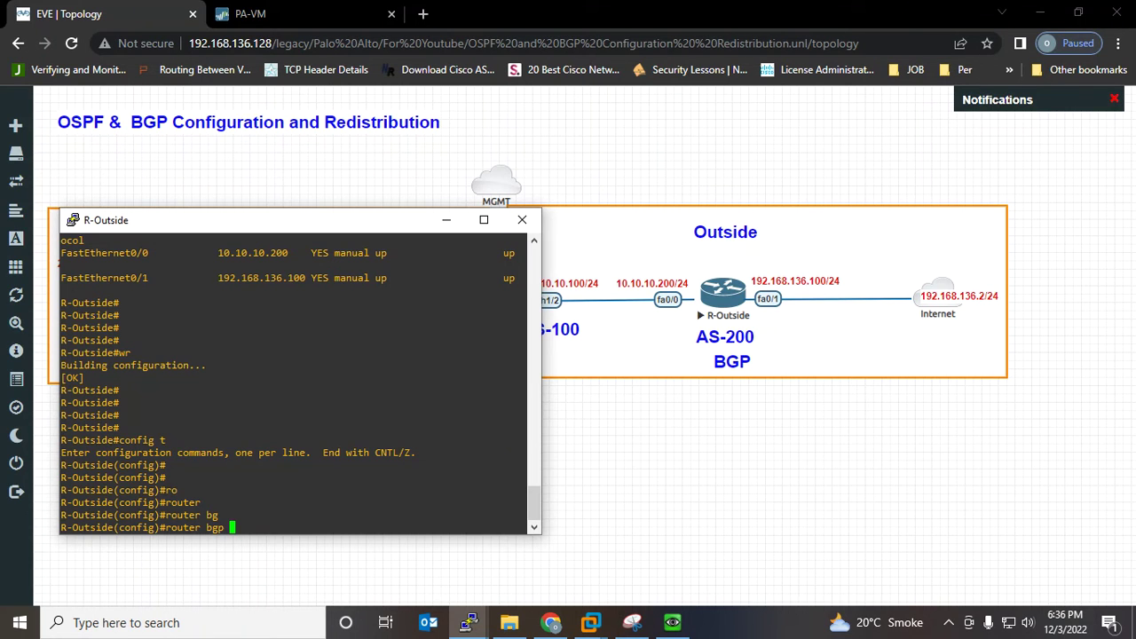
left_click(632, 623)
mouse_move(827, 408)
left_mouse_down()
mouse_move(714, 383)
mouse_move(809, 424)
mouse_move(819, 397)
left_mouse_up()
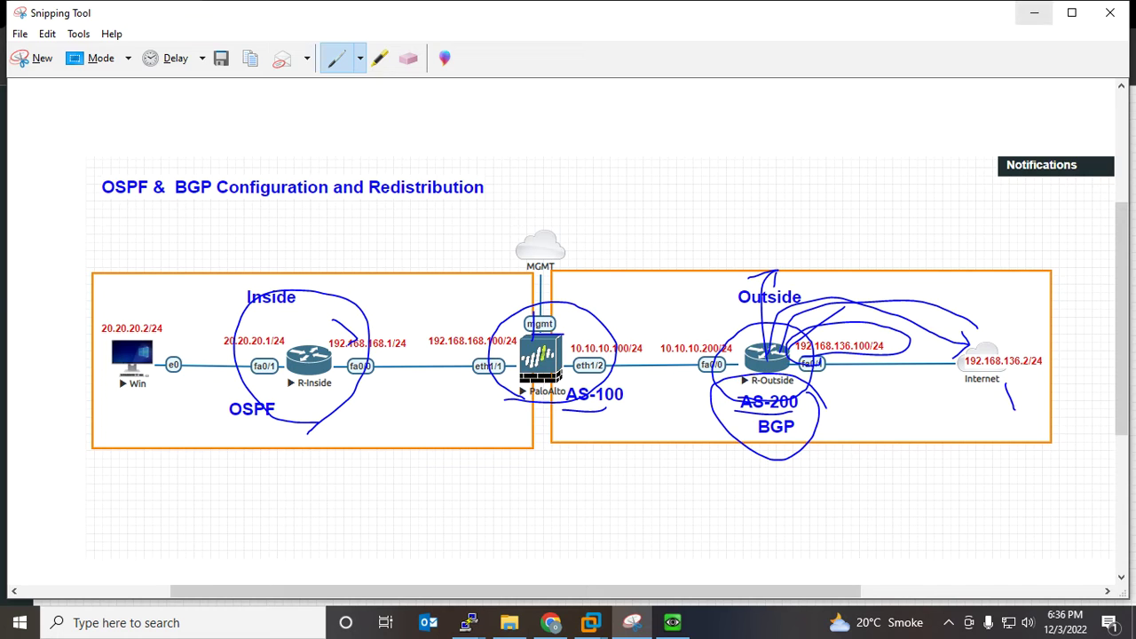
left_click(1034, 12)
type("200")
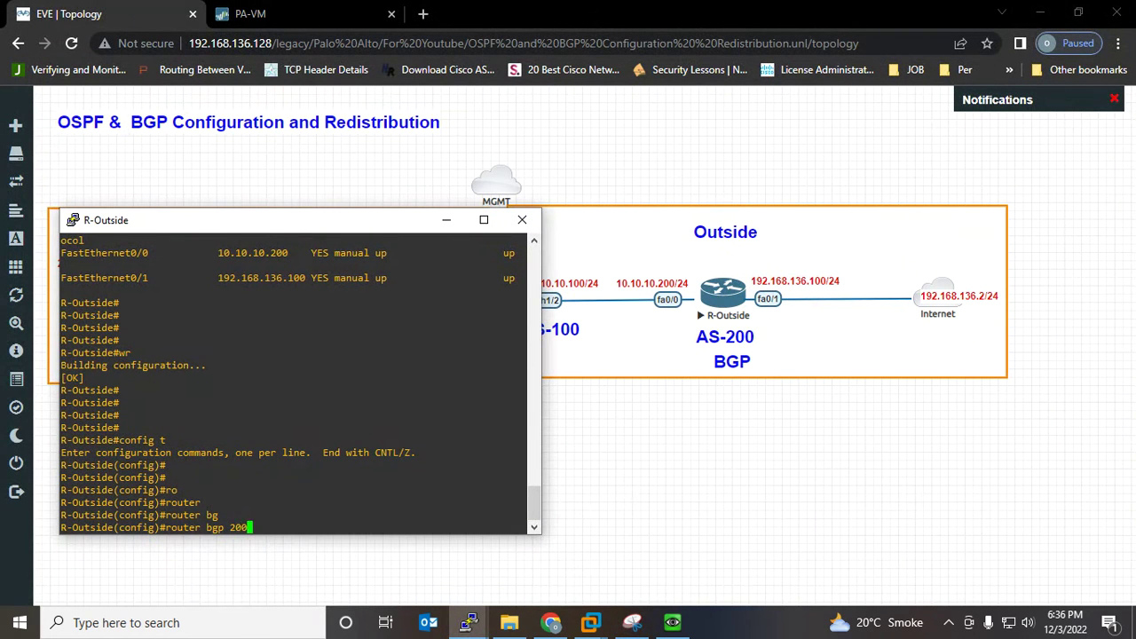
key("Return")
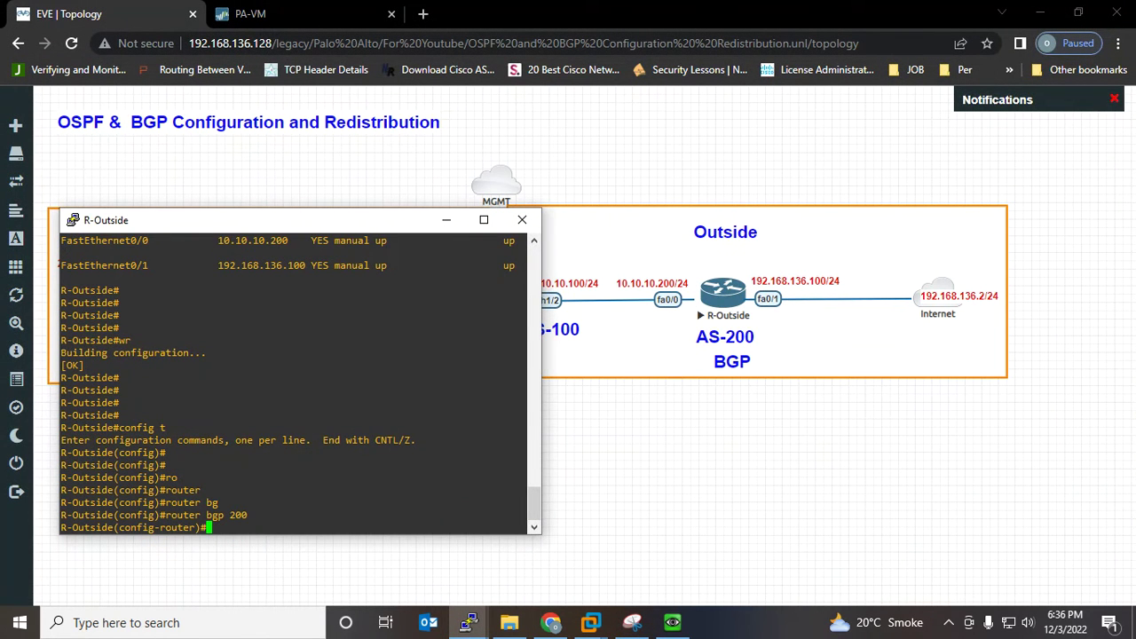
Begin a neighbor statement for 10.10.10.100, marking that peer address on the topology diagram
type("nei")
key("Tab")
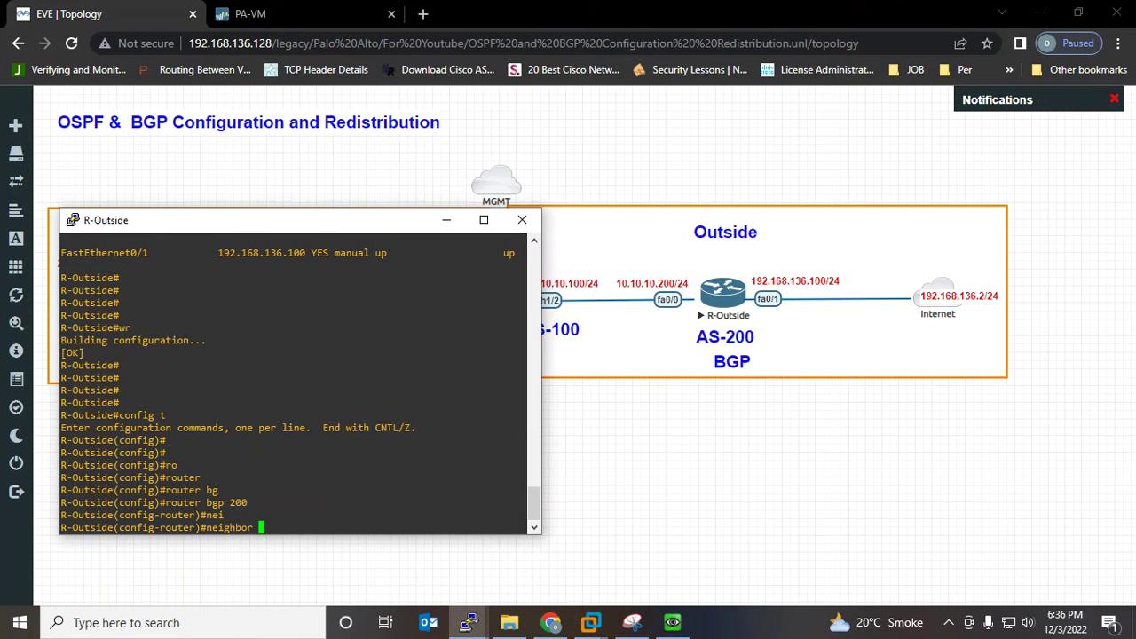
type("10.10.10.100")
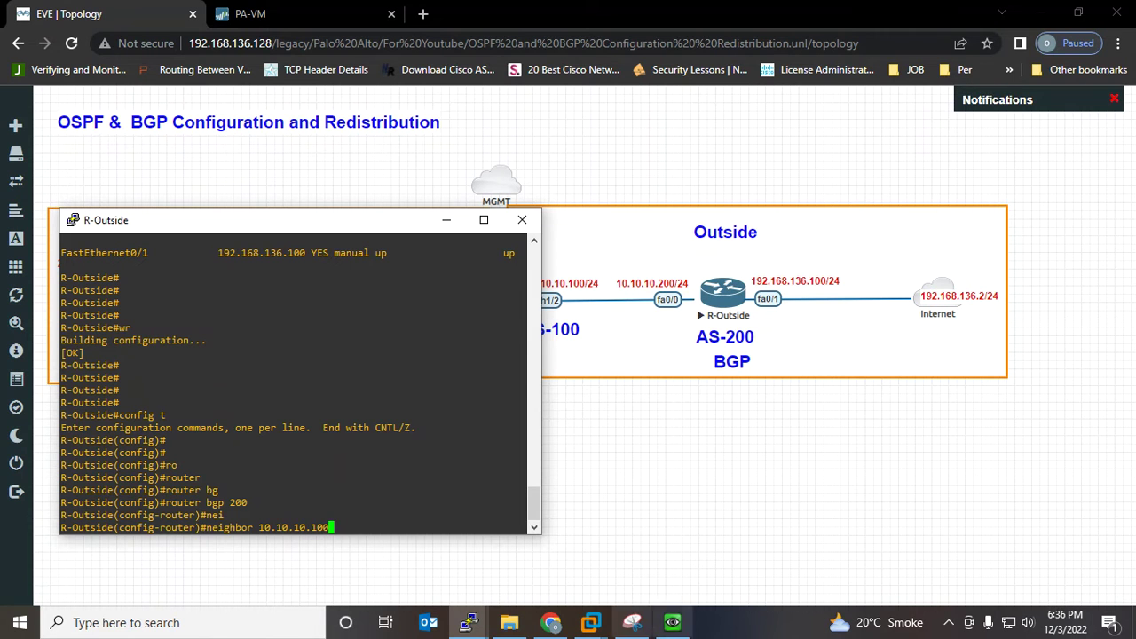
left_click(632, 623)
left_click_drag(817, 319, 776, 374)
mouse_move(651, 364)
left_mouse_down()
mouse_move(607, 331)
mouse_move(575, 359)
mouse_move(671, 355)
left_mouse_up()
left_click(1034, 13)
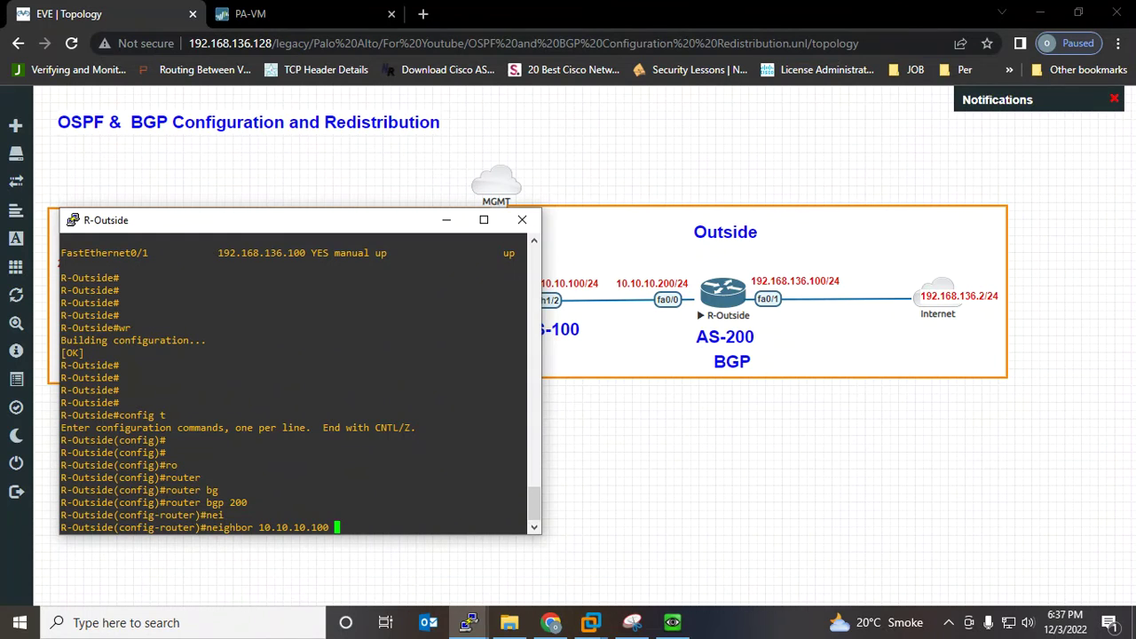
Complete the neighbor as 'remote-as 100', underlining the AS number on the diagram
type("mas")
key("Tab")
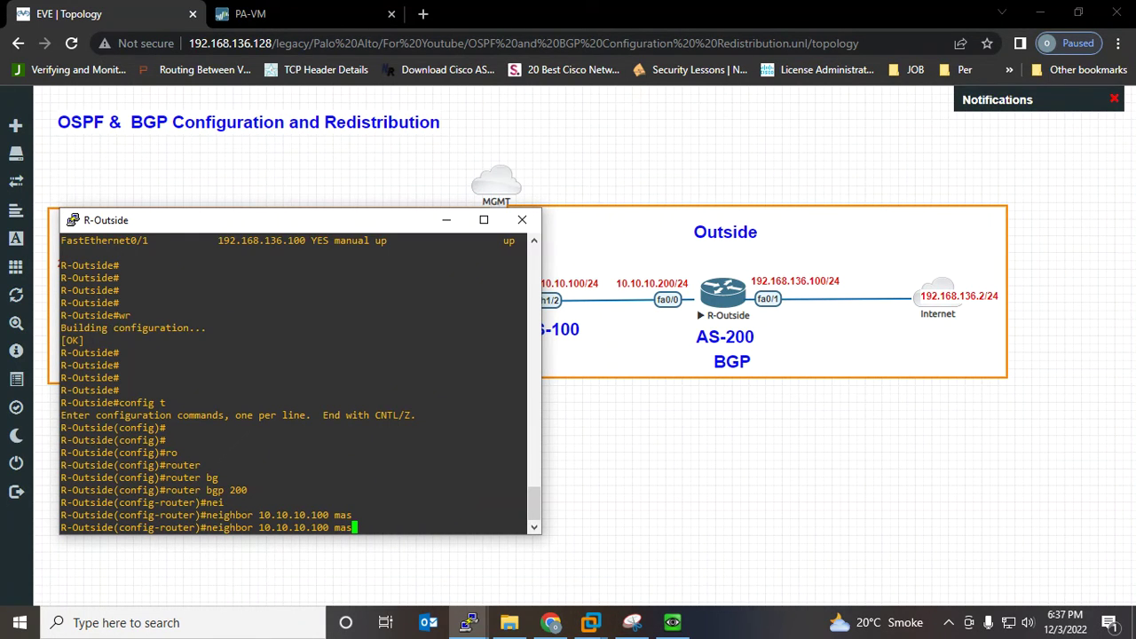
key("BackSpace")
key("BackSpace")
key("BackSpace")
type("re")
key("Tab")
type("mo")
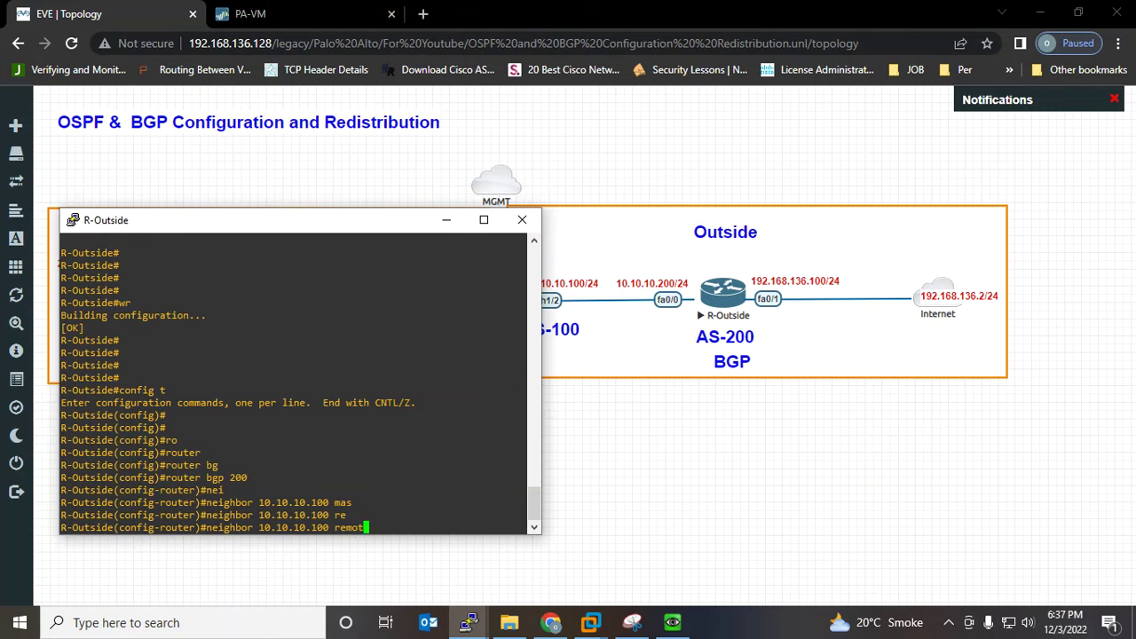
type("t")
key("Tab")
type("100")
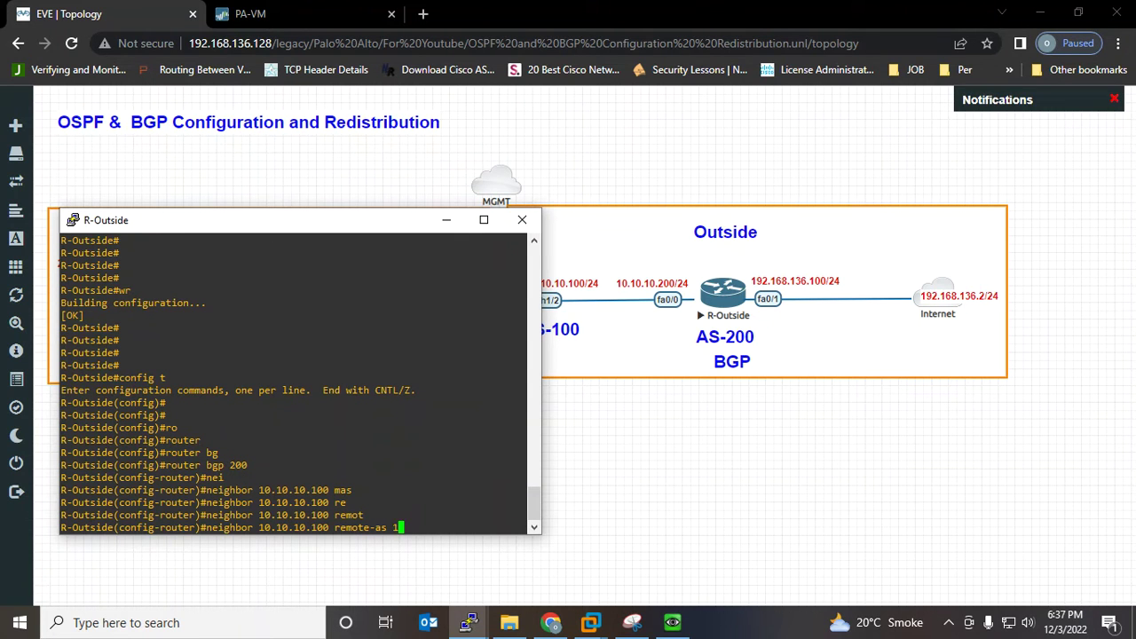
left_click(632, 623)
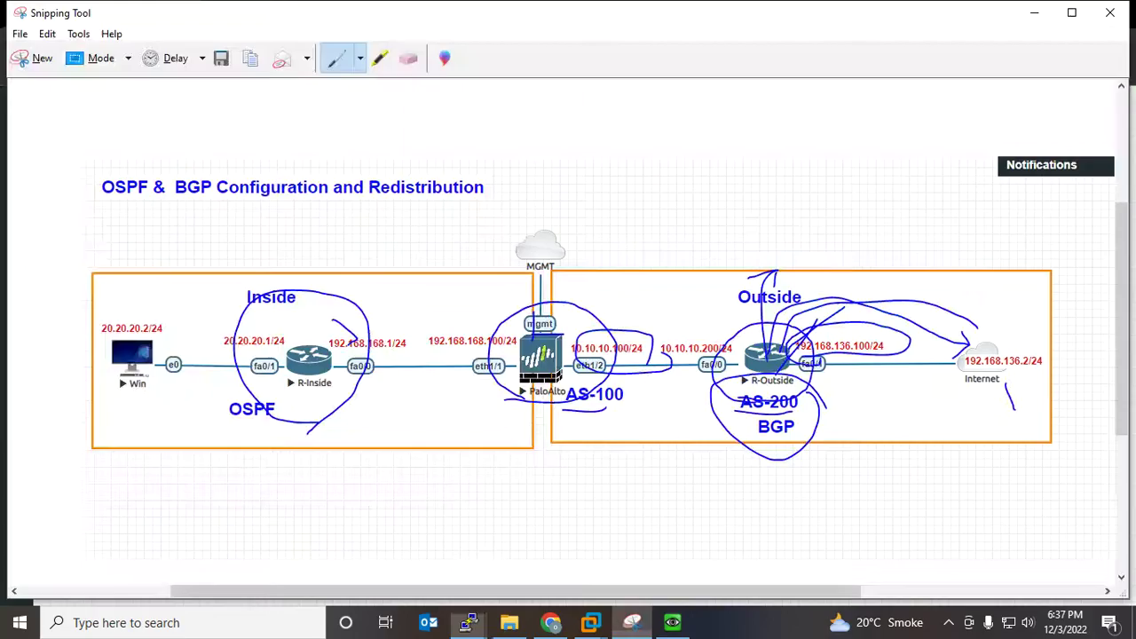
left_click_drag(591, 406, 657, 403)
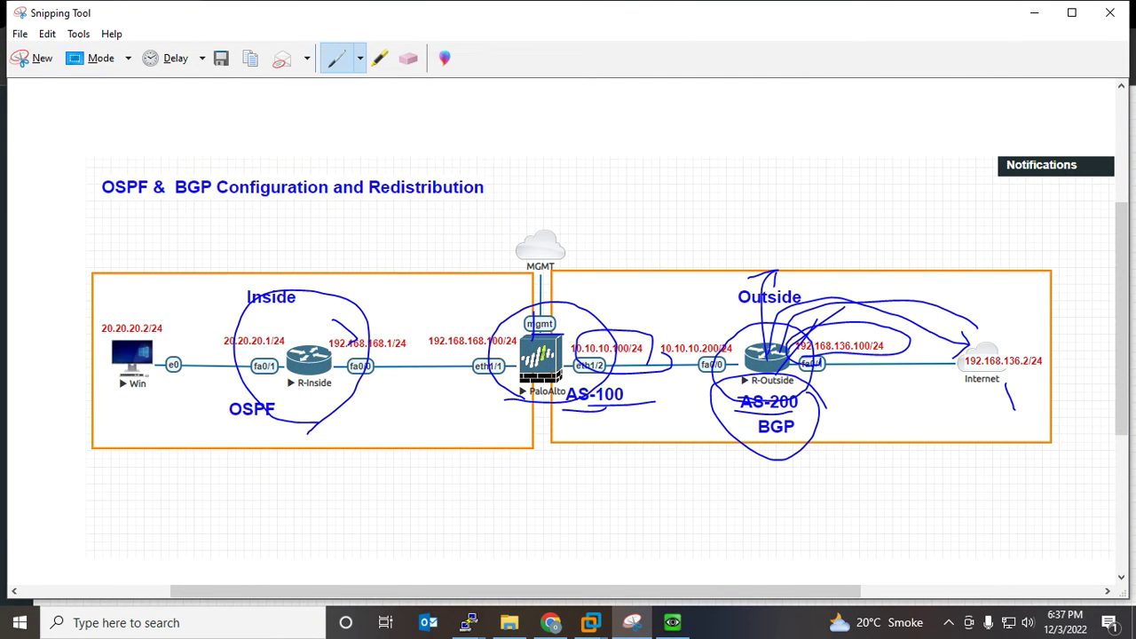
left_click(1035, 12)
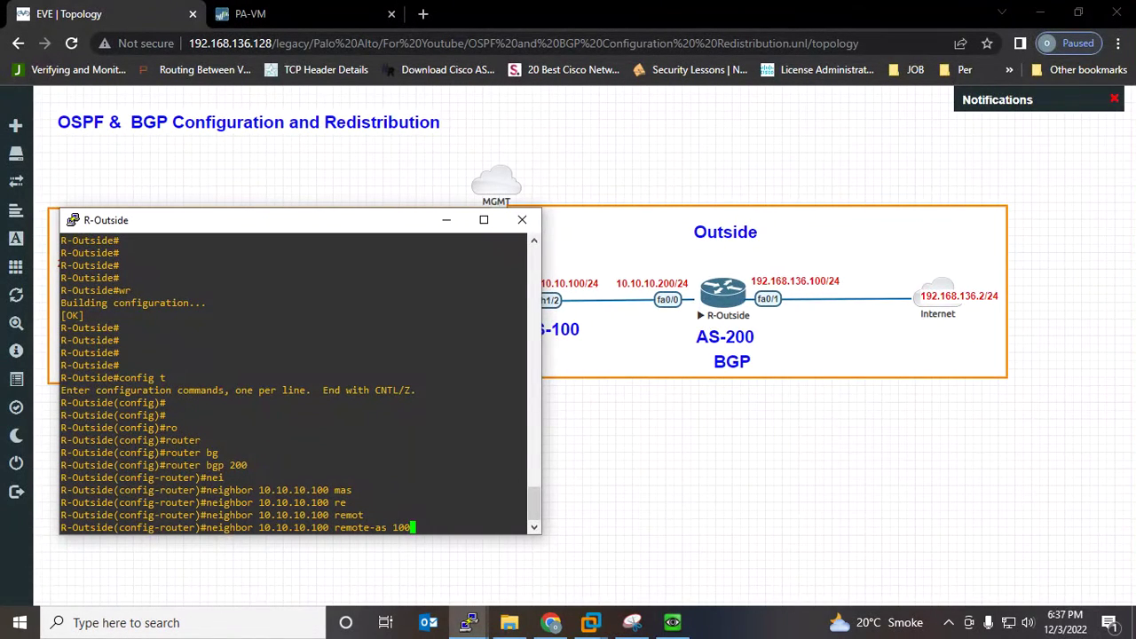
Apply the remote-as 100 neighbor and advertise network 192.168.136.0 mask 255.255.255.0
key("Return")
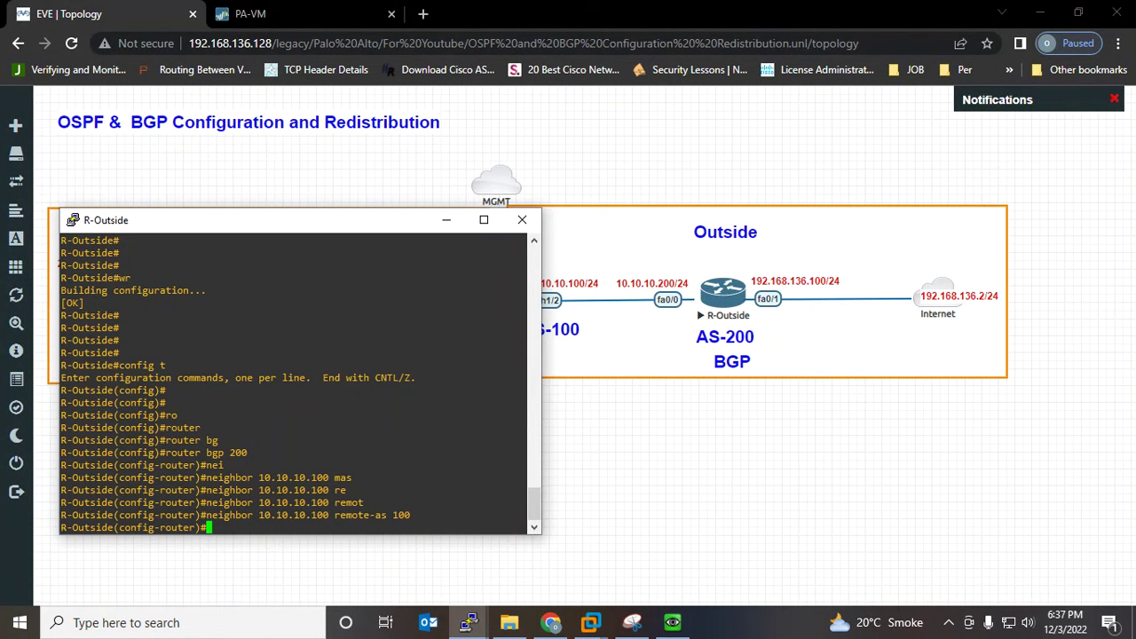
key("Return")
key("Return")
key("Return")
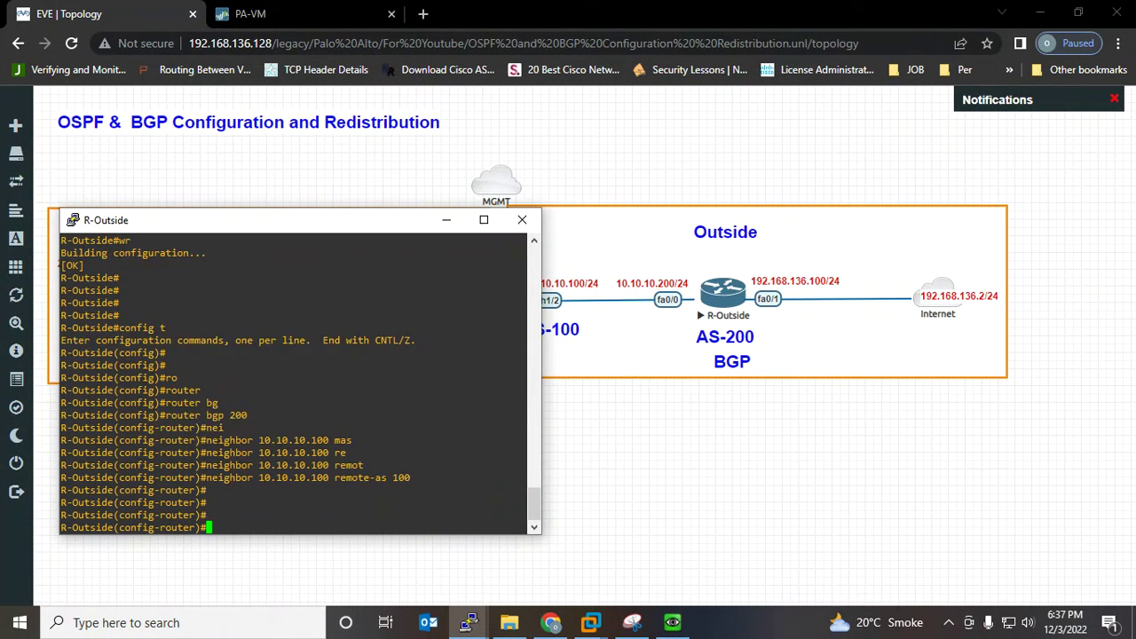
type("net")
key("Tab")
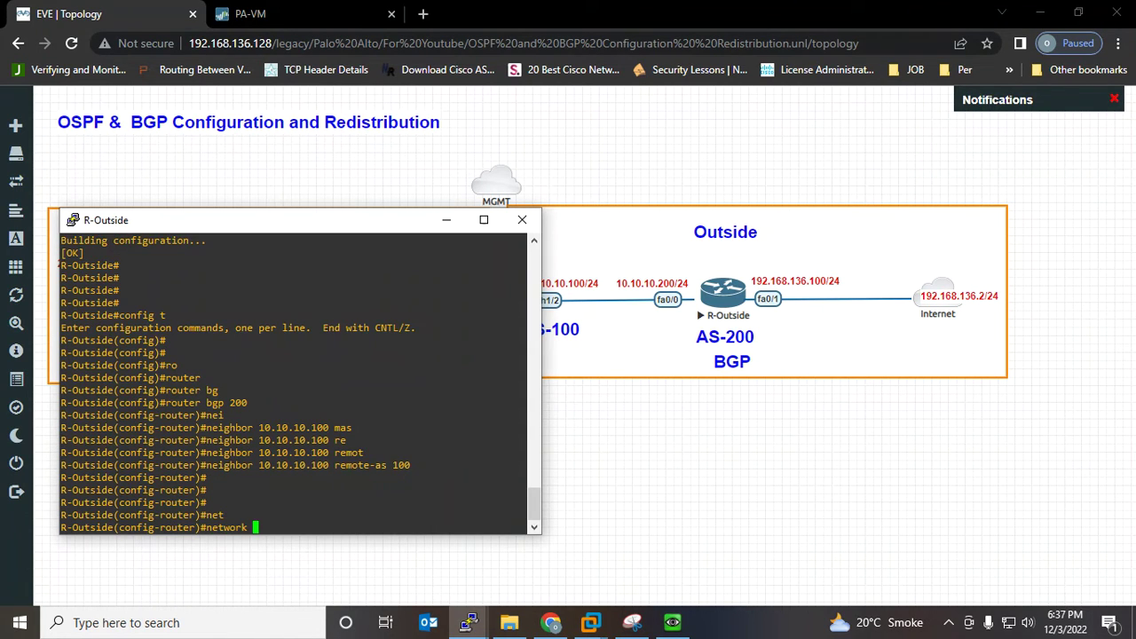
type("192.168.136.0 ma")
key("Tab")
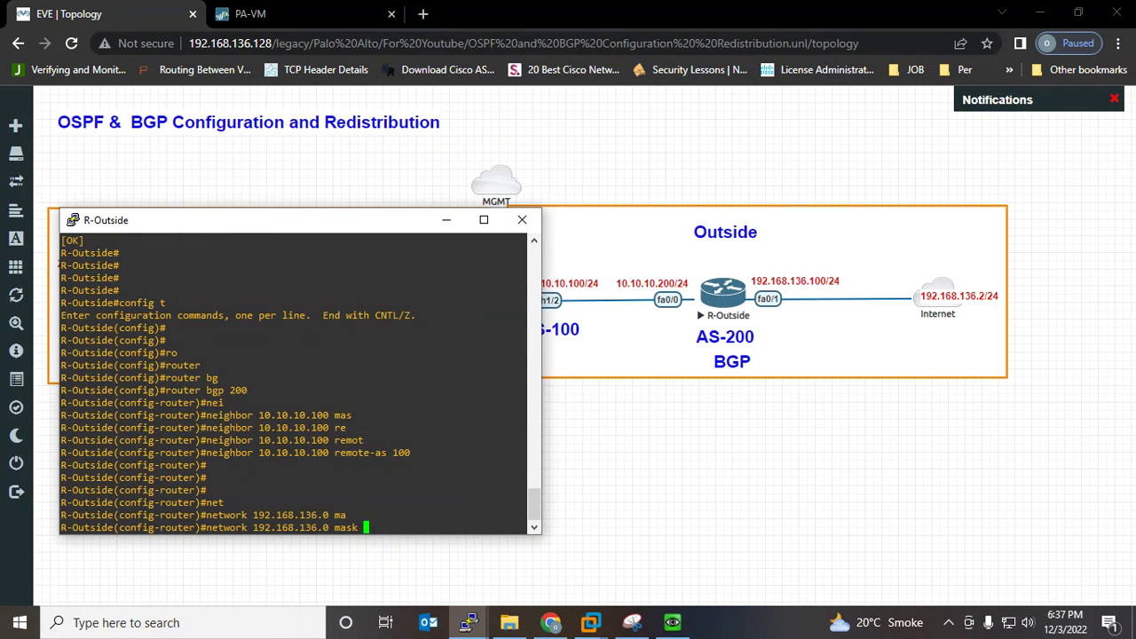
type("255.255.255.0")
key("Return")
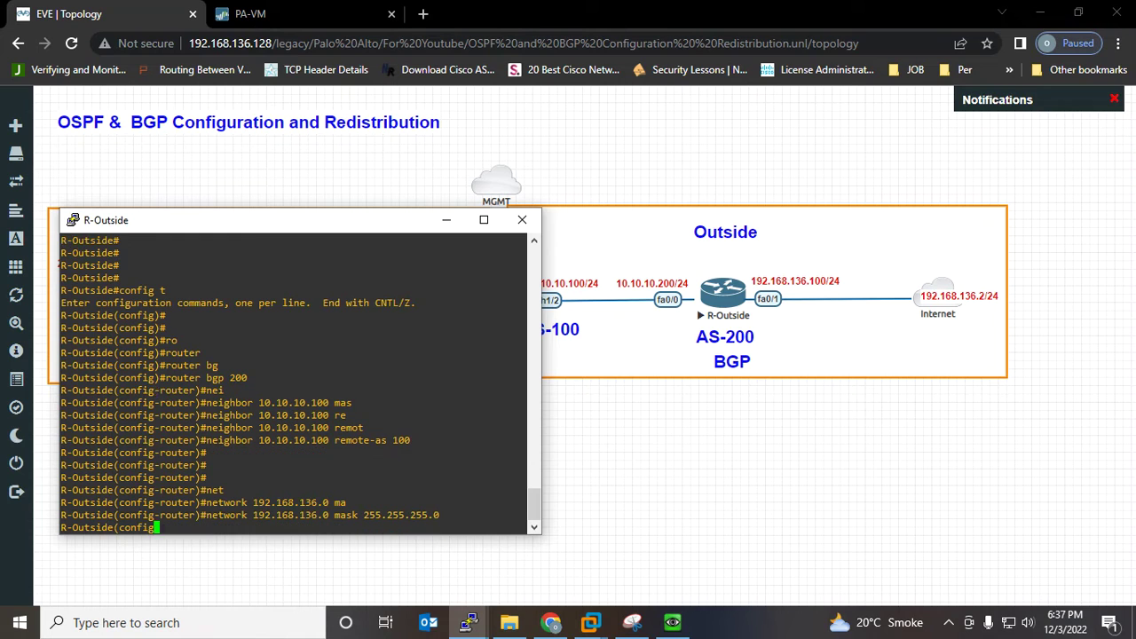
Advertise network 10.10.10.0 mask 255.255.255.0 and exit configuration mode with Ctrl+Z
type("net")
key("Tab")
type("10.10.10.0 ")
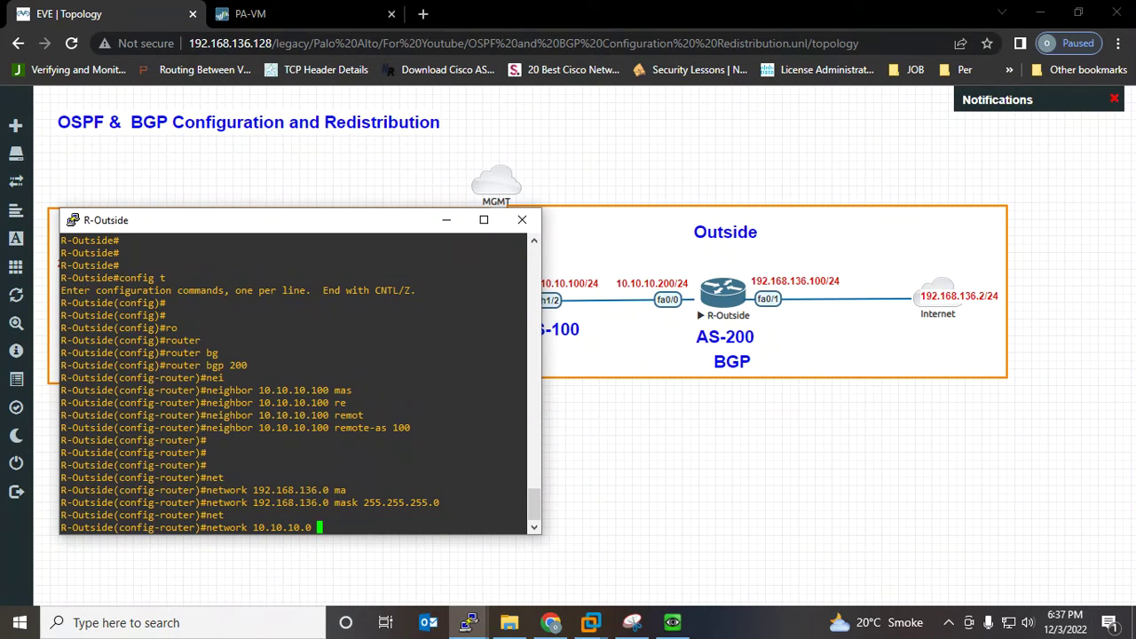
type("ma")
key("Tab")
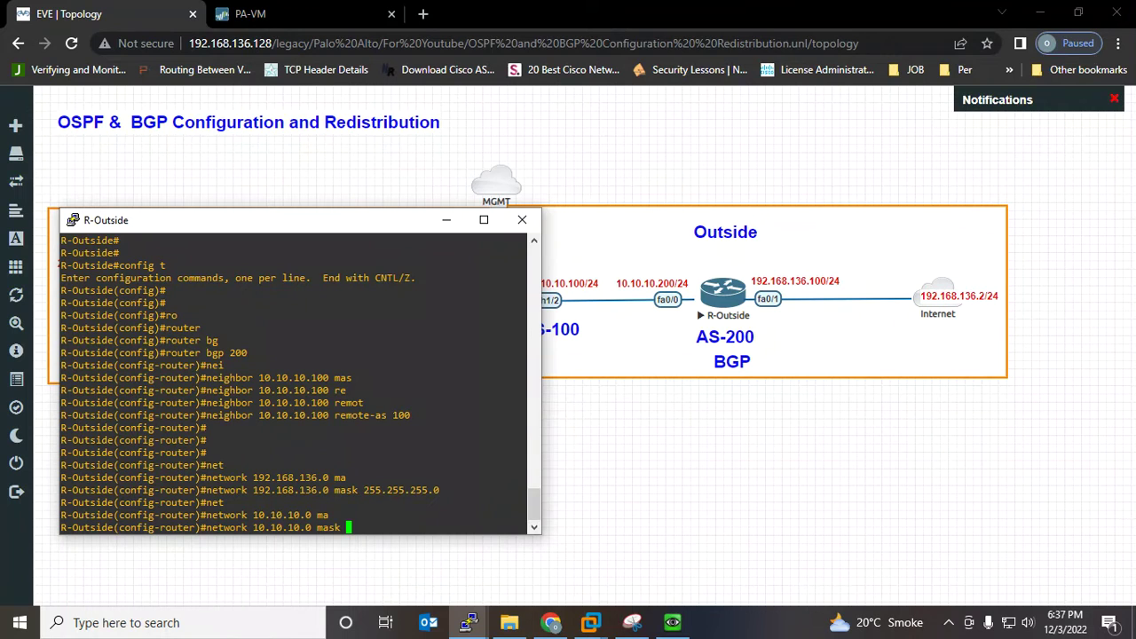
type("255.255.255.0")
key("Return")
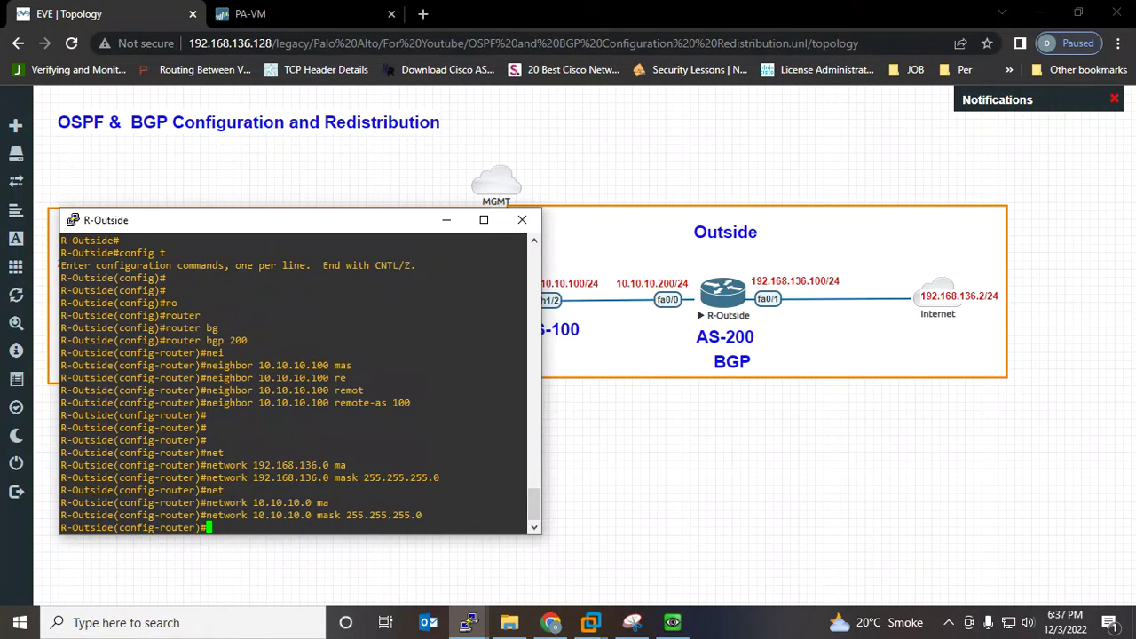
key("ctrl+z")
key("Return")
key("Return")
key("Return")
key("Return")
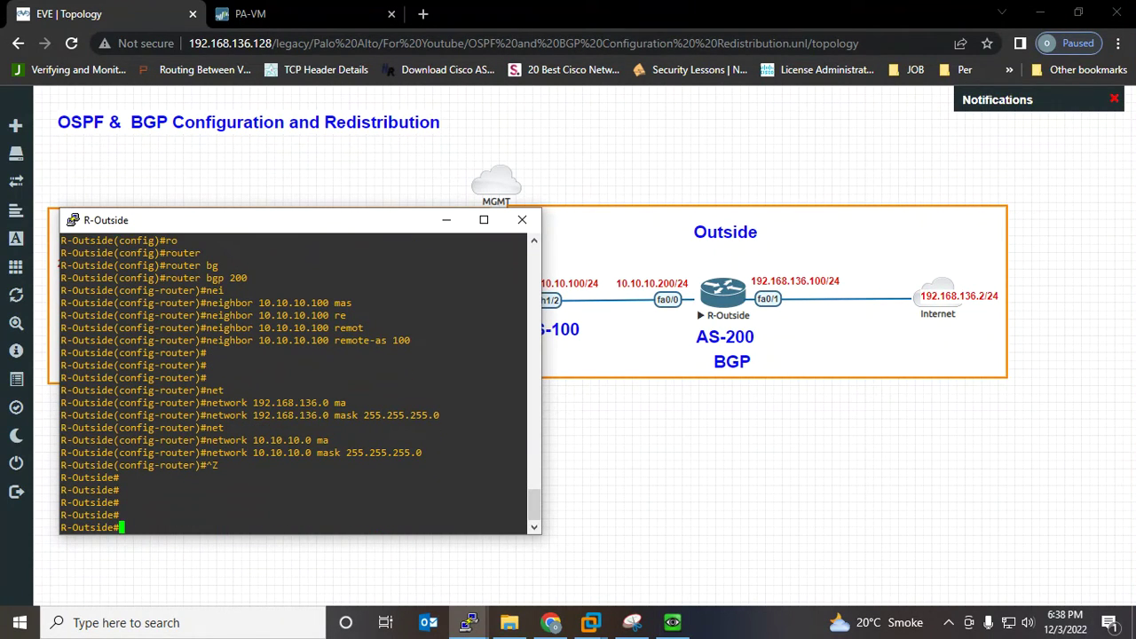
key("Return")
key("Return")
key("Return")
key("Return")
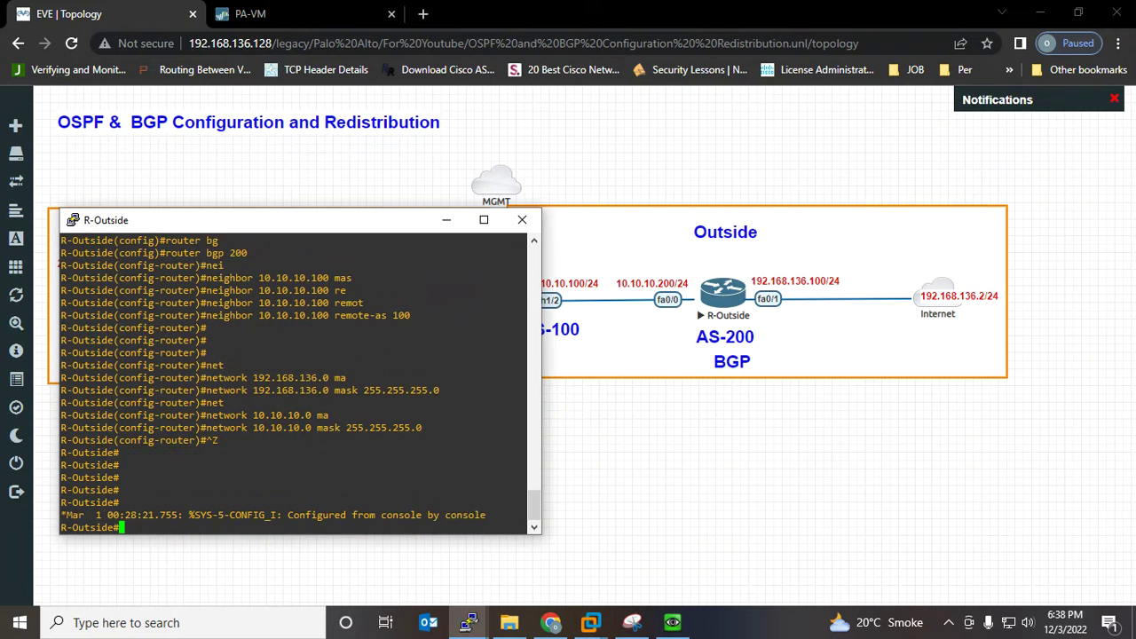
Erase the ink circles around R-Outside, Internet, PaloAlto and R-Inside on the diagram
left_click(632, 622)
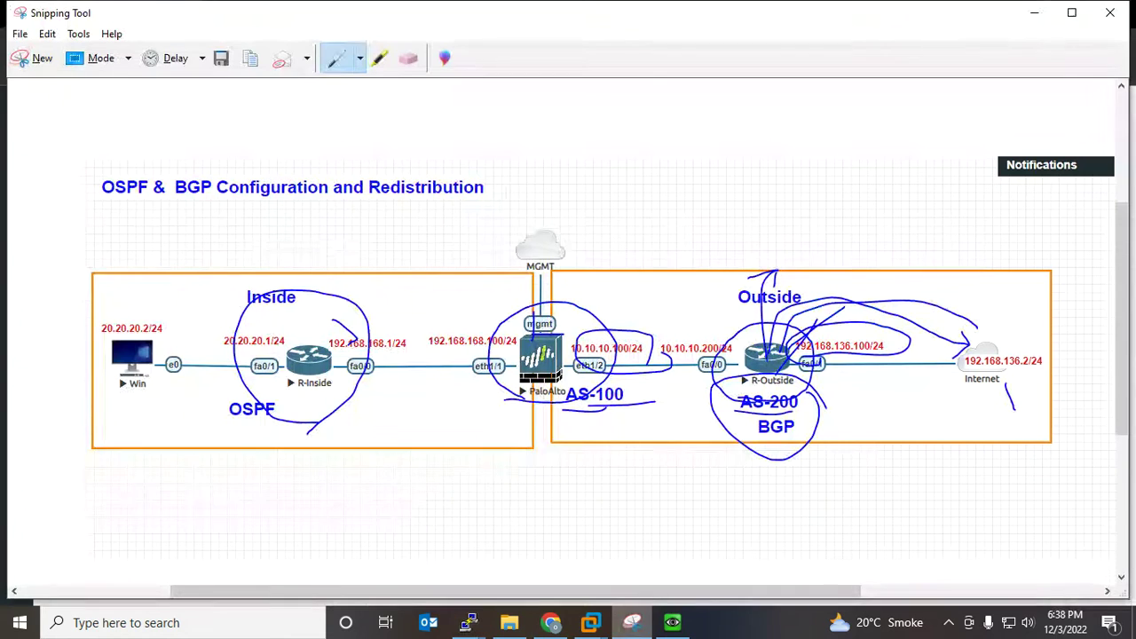
left_click(408, 59)
mouse_move(815, 410)
left_mouse_down()
mouse_move(790, 338)
mouse_move(821, 325)
mouse_move(761, 312)
left_mouse_up()
left_click_drag(964, 344, 1011, 398)
left_click(534, 326)
mouse_move(769, 274)
left_mouse_down()
mouse_move(625, 404)
mouse_move(547, 335)
left_mouse_up()
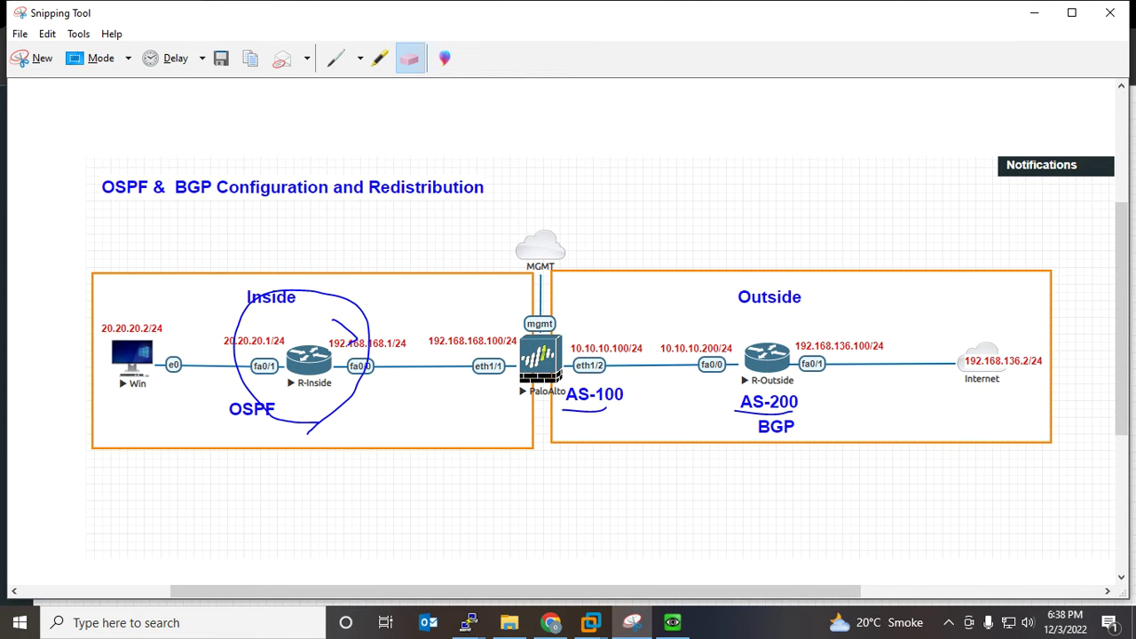
left_click_drag(364, 313, 346, 330)
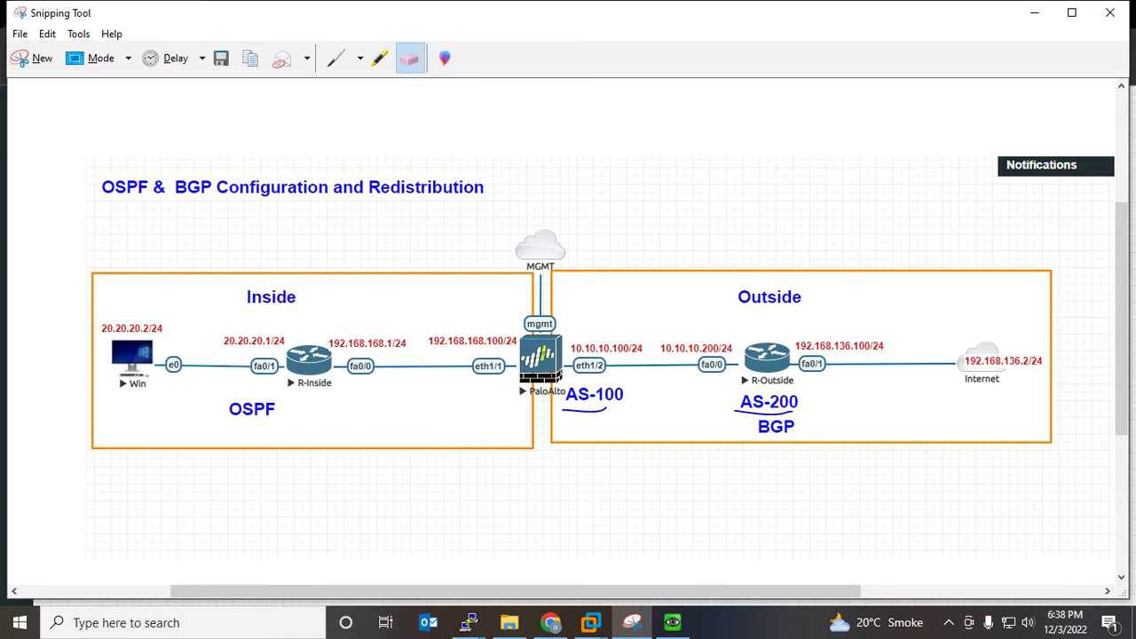
Sketch an arrow, an arc and a slash around R-Outside with the pen
left_click(336, 57)
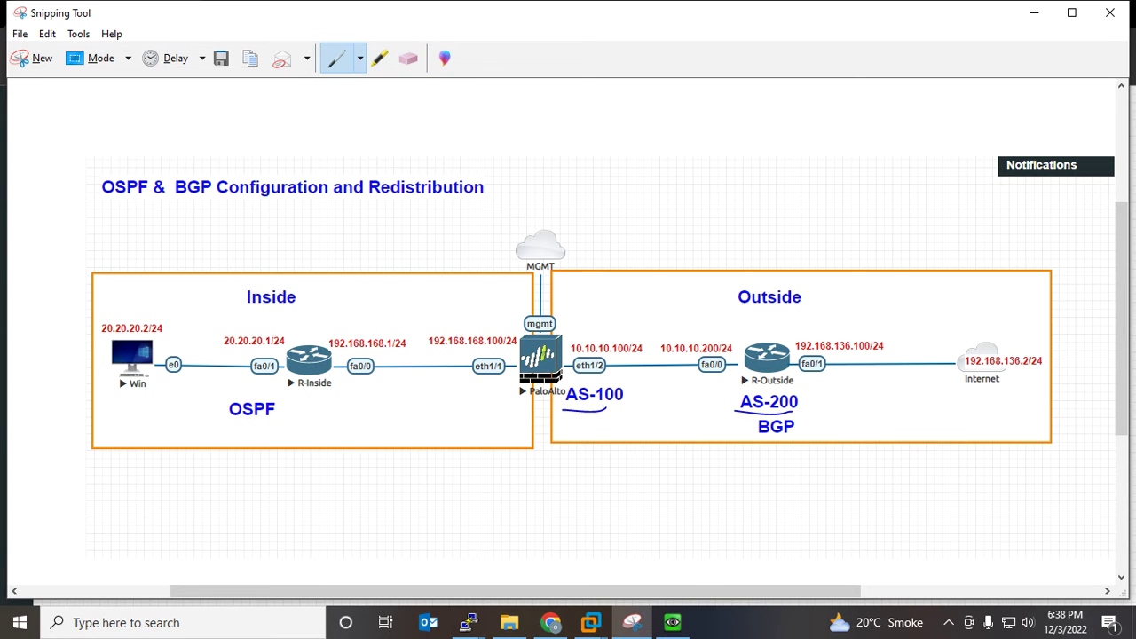
mouse_move(771, 344)
left_mouse_down()
mouse_move(833, 303)
mouse_move(834, 316)
left_mouse_up()
mouse_move(818, 388)
left_mouse_down()
mouse_move(810, 325)
mouse_move(683, 330)
mouse_move(706, 329)
left_mouse_up()
left_click_drag(818, 355, 852, 309)
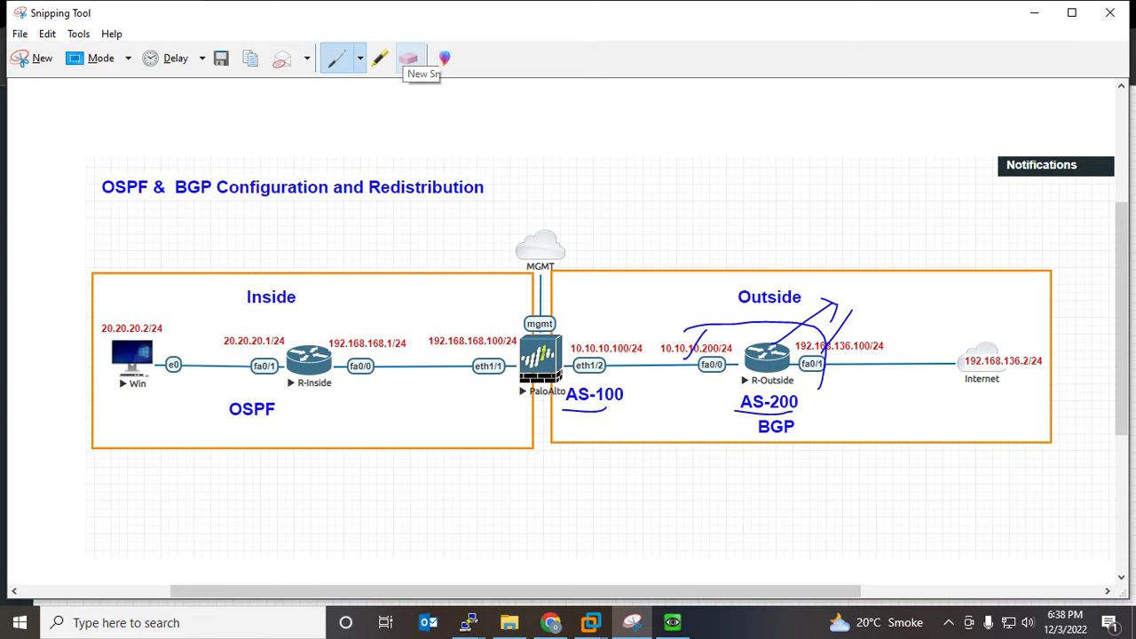
Erase the newly drawn R-Outside marks and return to the lab topology in the browser
left_click(408, 57)
mouse_move(806, 322)
left_mouse_down()
mouse_move(829, 341)
mouse_move(836, 312)
mouse_move(697, 345)
left_mouse_up()
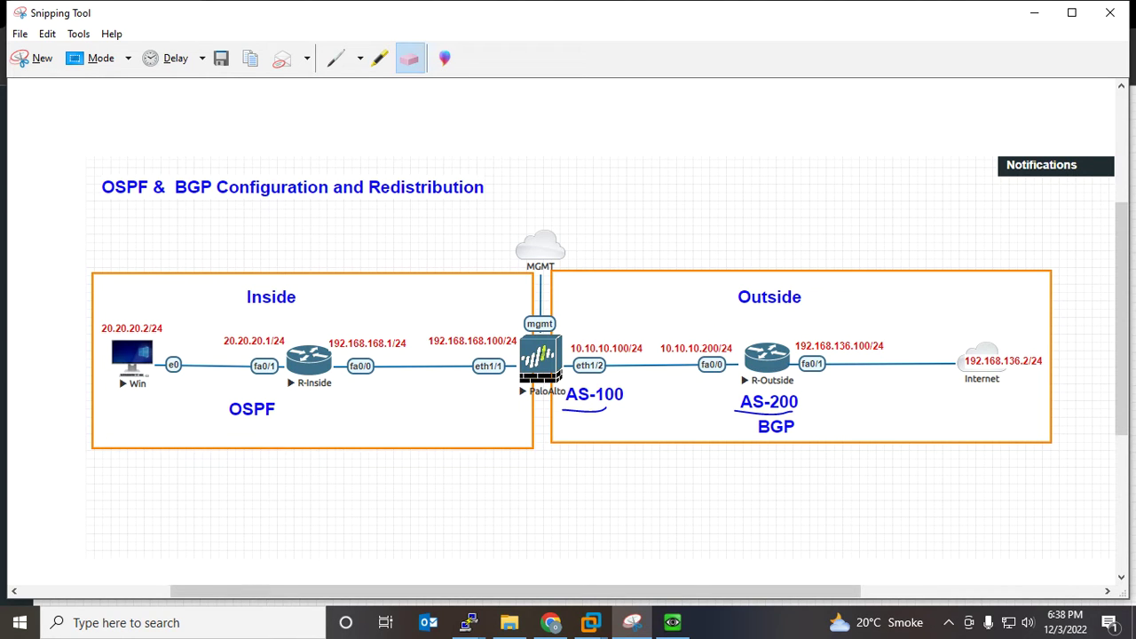
left_click(336, 58)
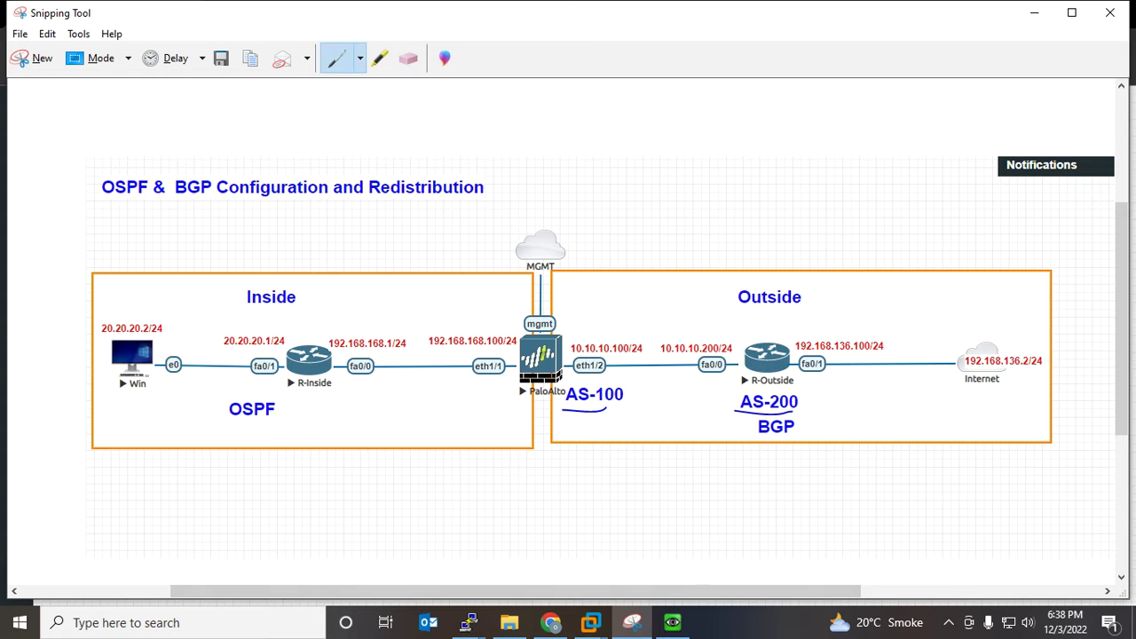
left_click(551, 623)
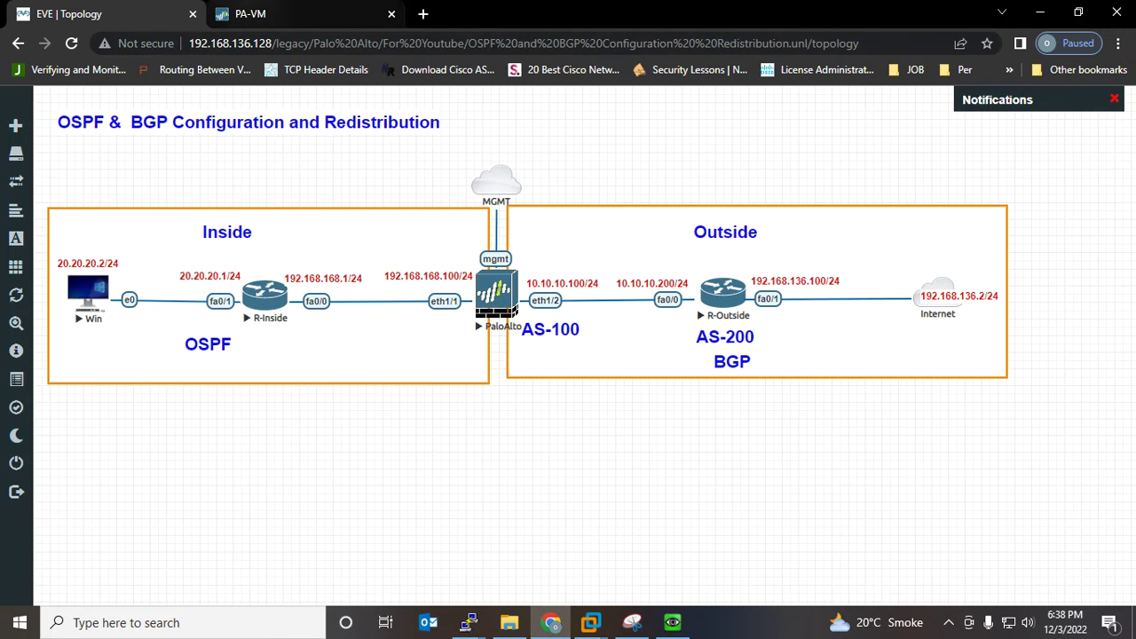
Enable BGP on the default virtual router with router ID 1.1.1.1 and AS 100
left_click(258, 13)
left_click(735, 474)
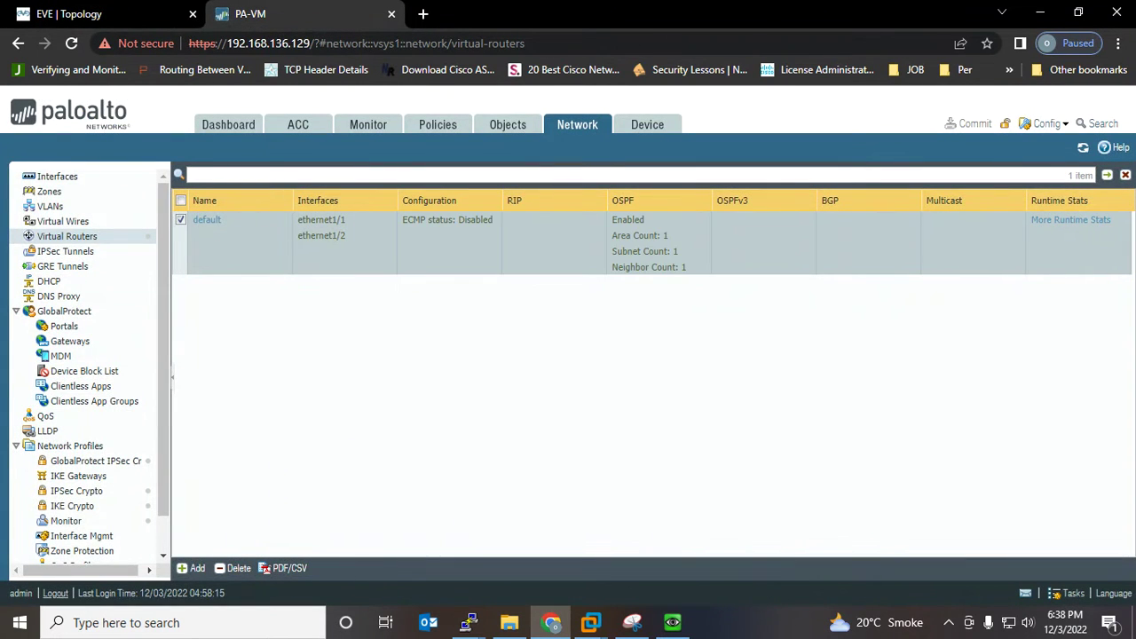
left_click(207, 220)
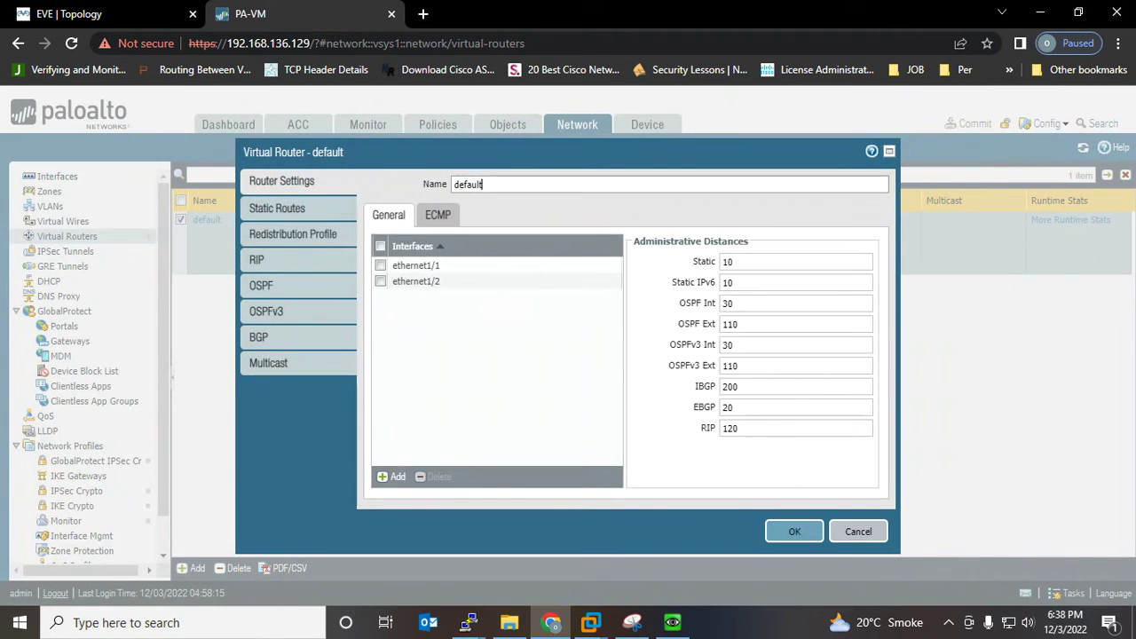
left_click(258, 337)
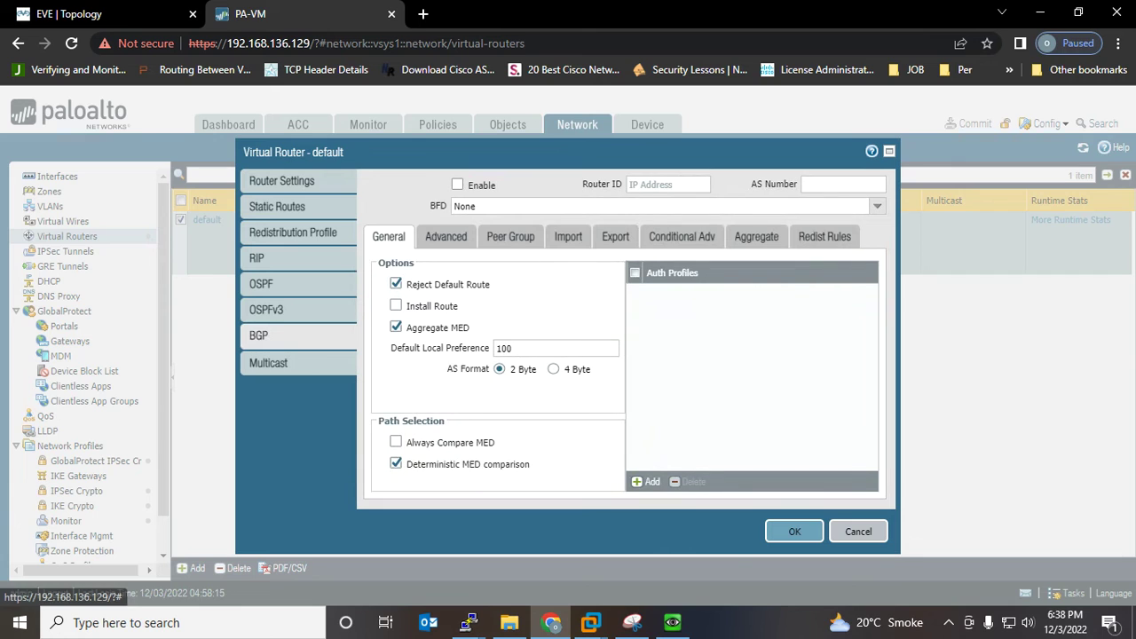
left_click(457, 185)
left_click(656, 185)
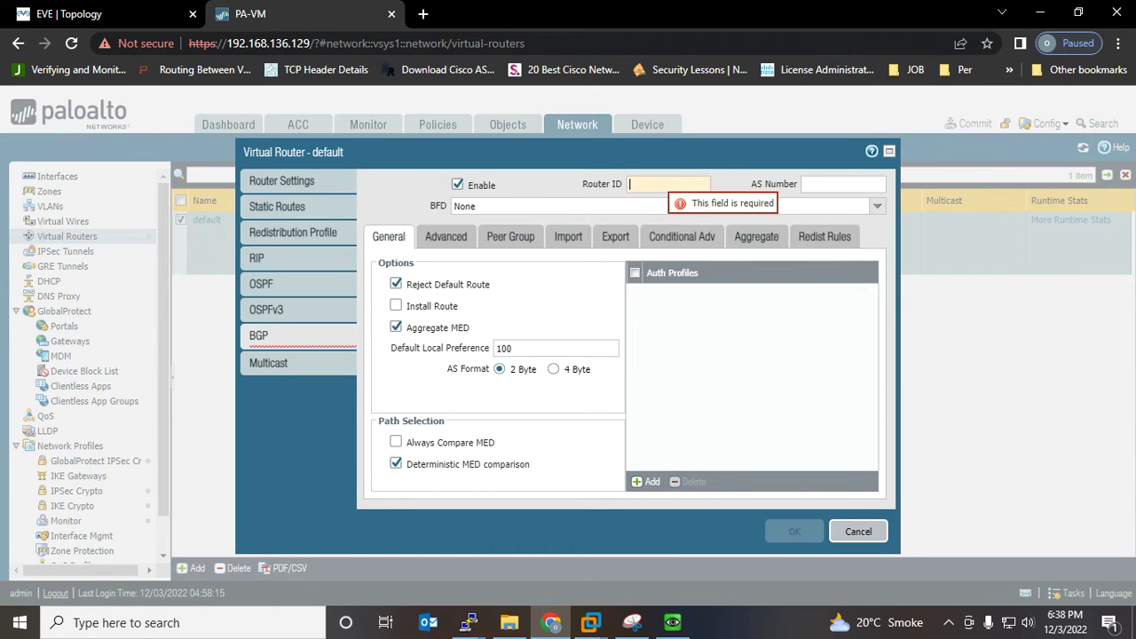
type("1.1.1.1")
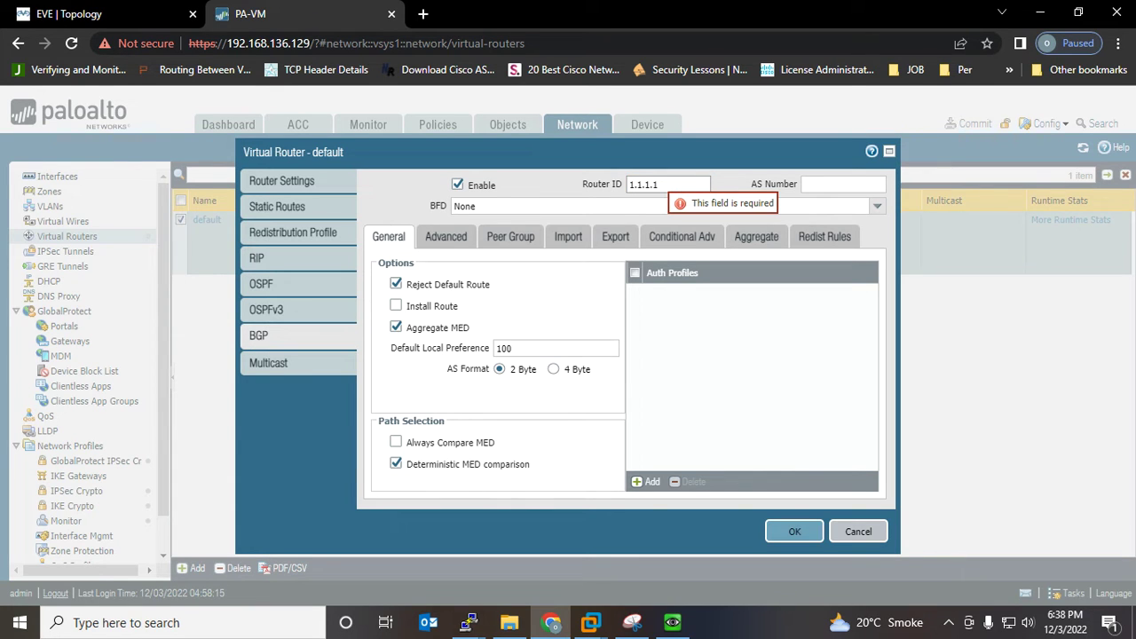
left_click(843, 184)
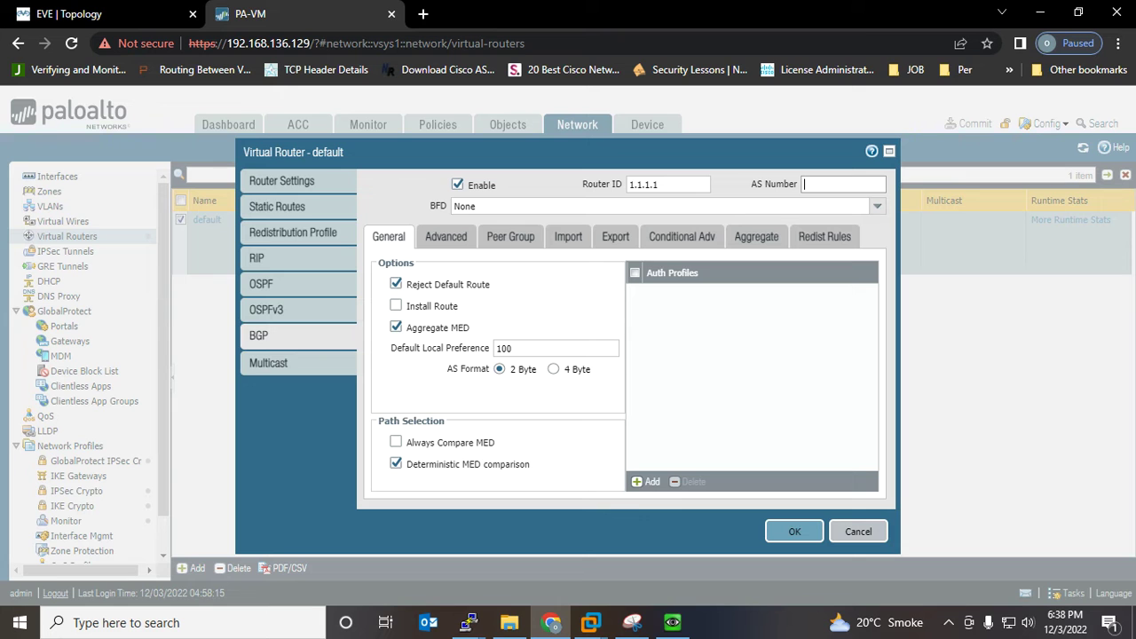
type("100")
left_click(632, 623)
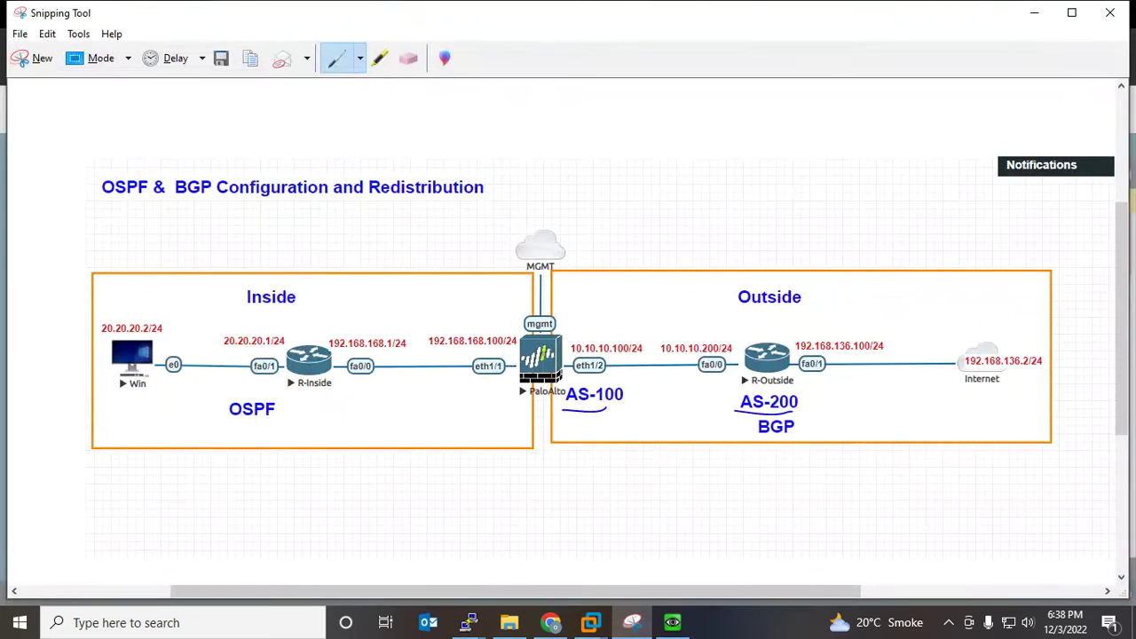
mouse_move(582, 419)
left_mouse_down()
mouse_move(626, 387)
mouse_move(517, 391)
left_mouse_up()
left_click(552, 623)
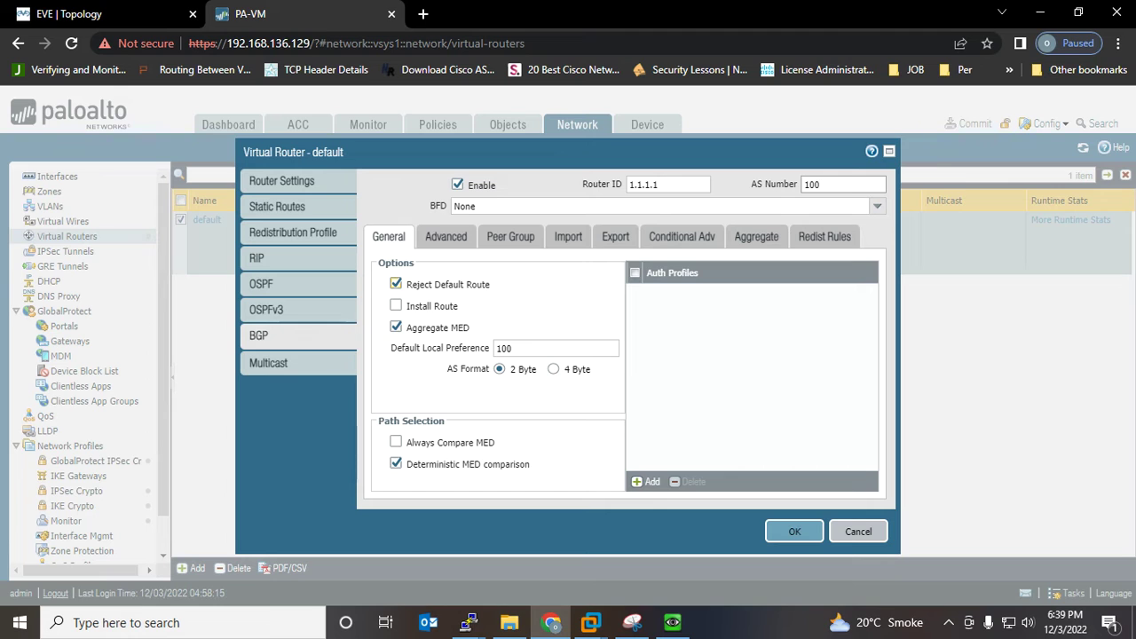
Turn off Reject Default Route, turn on Install Route, and show the Peer Group list
left_click(396, 284)
left_click(396, 305)
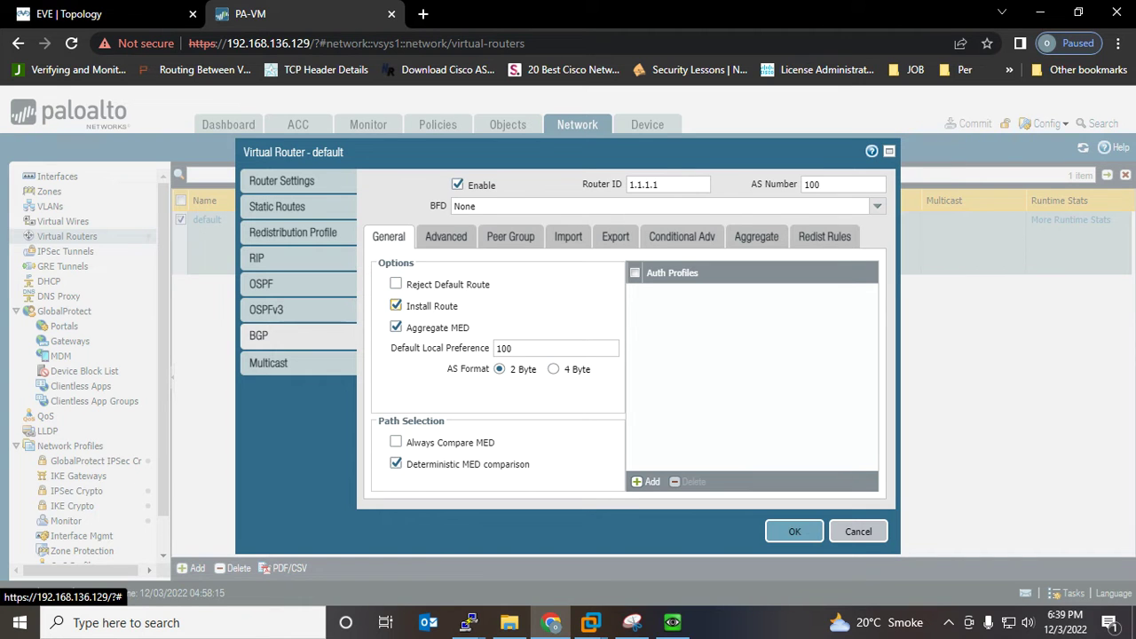
left_click(445, 236)
left_click(510, 236)
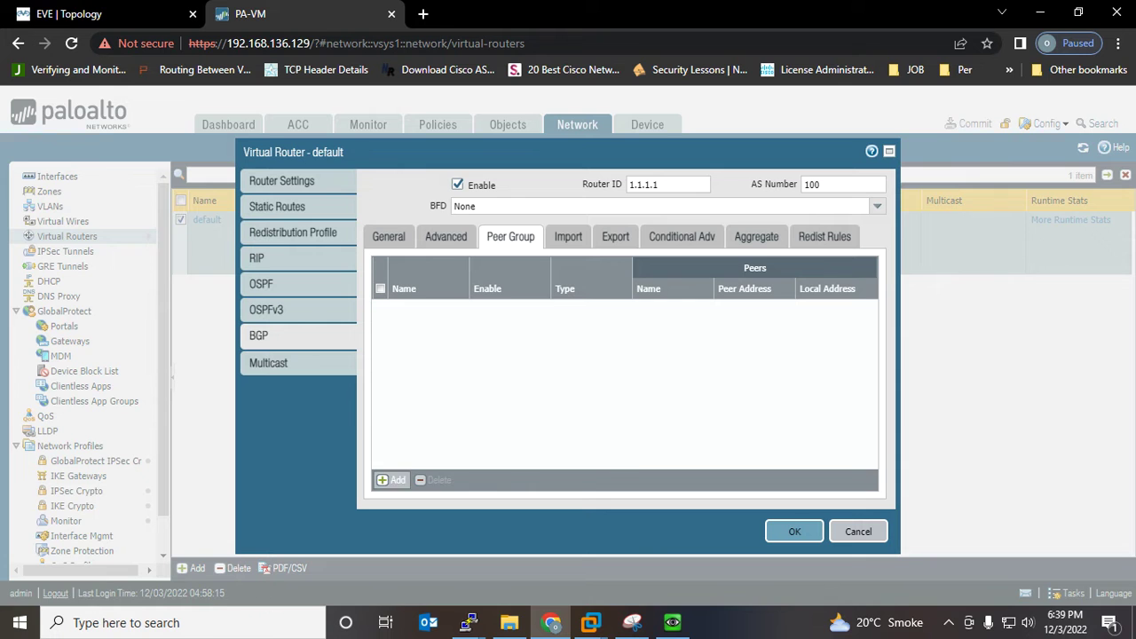
Add a new BGP peer group and enter 10.10.10.100 as its name
left_click(391, 479)
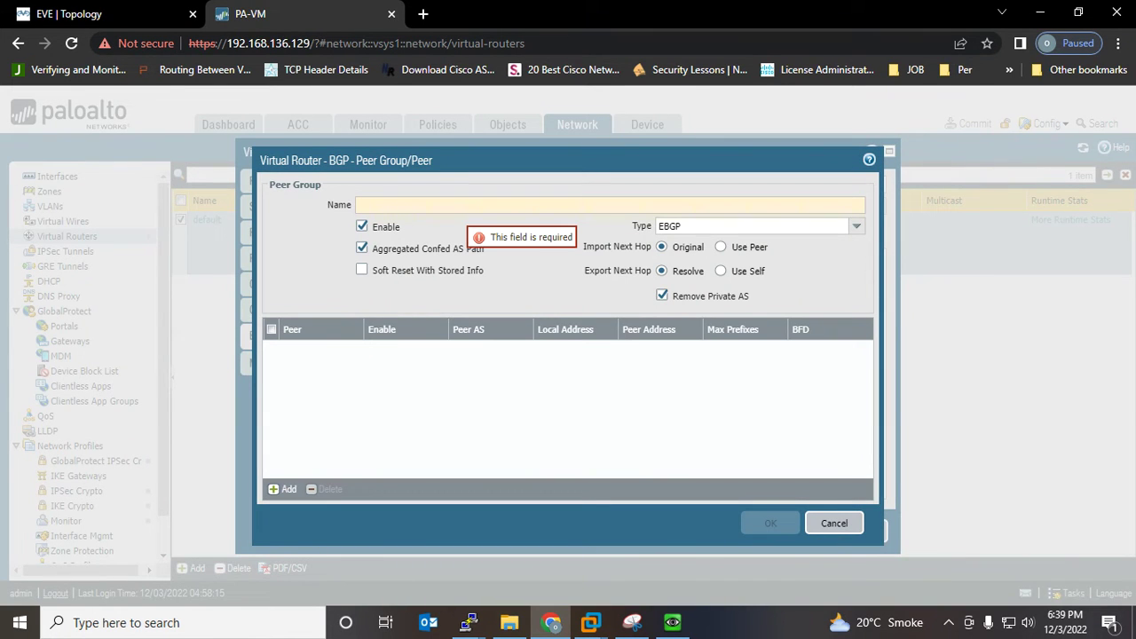
type("1")
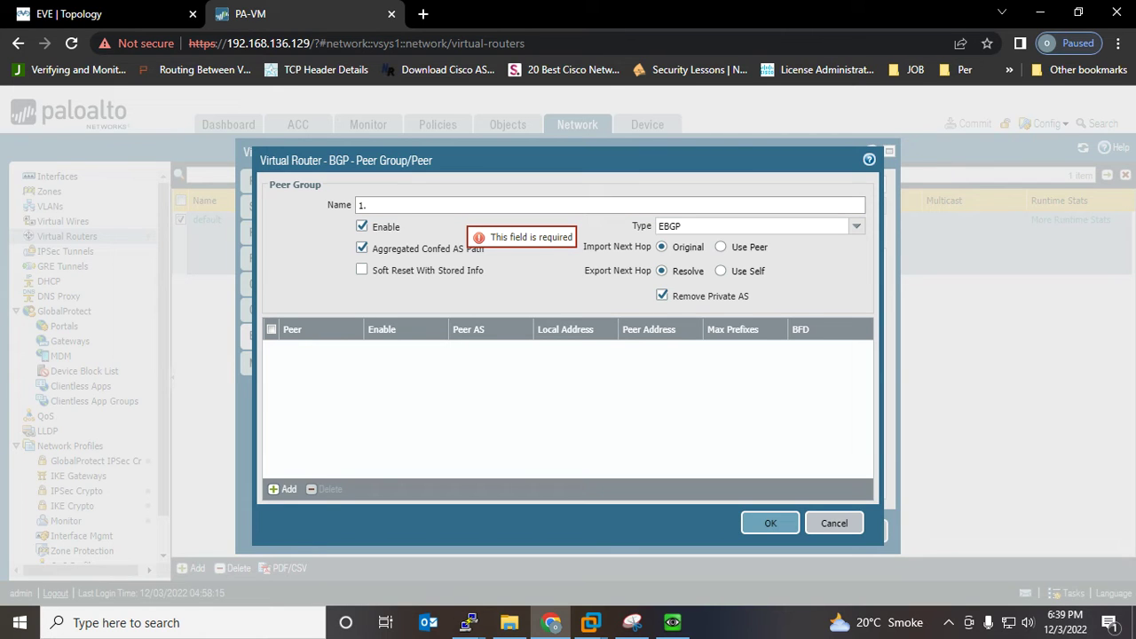
type("0.10.")
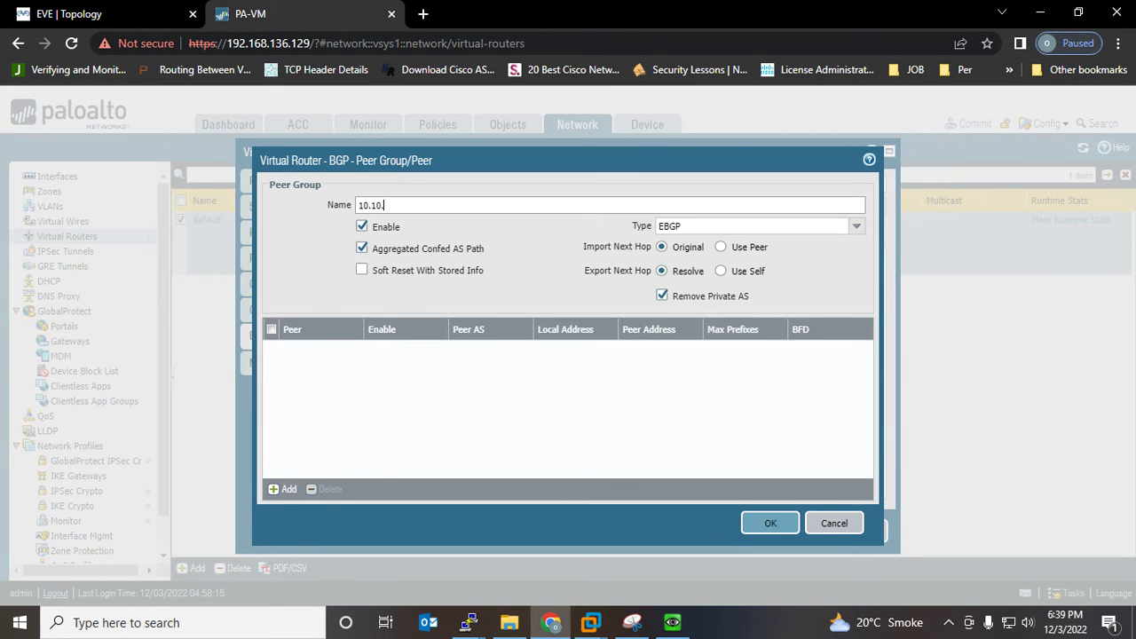
type("10.100")
Circle 10.10.10.200/24 on the diagram and confirm it on R-Outside with 'sh ip int brief'
left_click(632, 623)
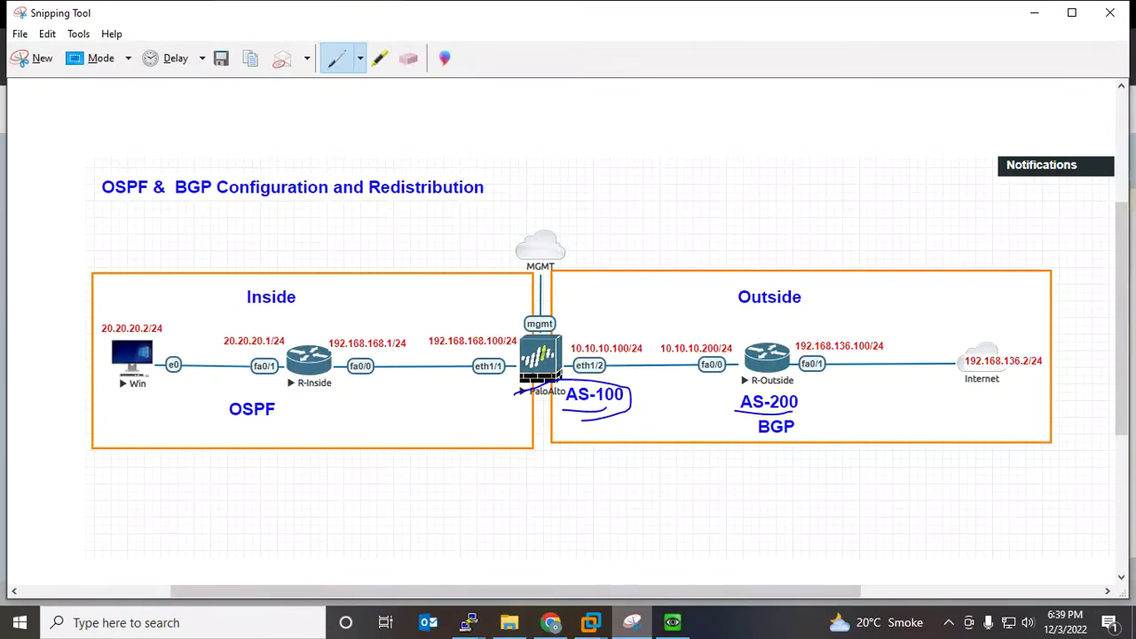
mouse_move(717, 378)
left_mouse_down()
mouse_move(664, 325)
mouse_move(703, 377)
mouse_move(719, 374)
left_mouse_up()
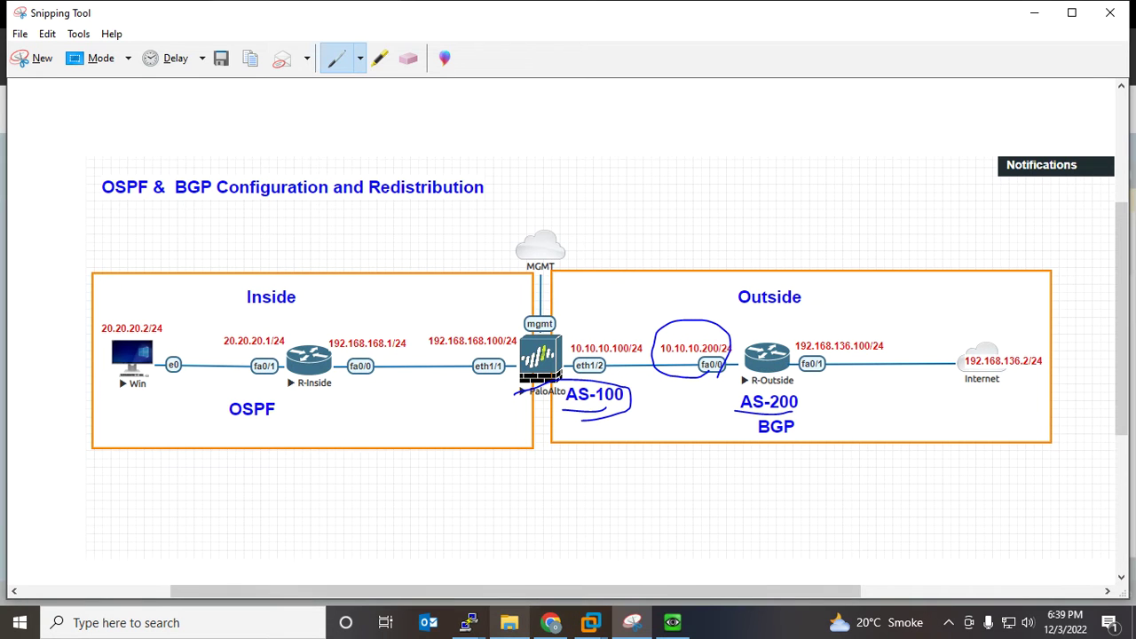
mouse_move(469, 623)
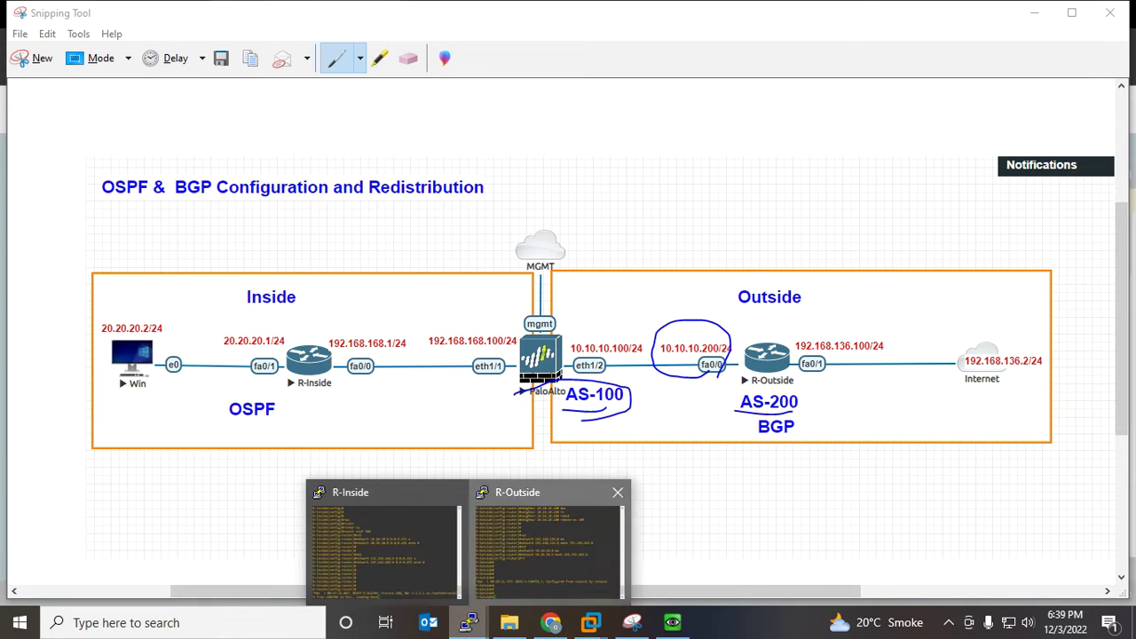
left_click(564, 546)
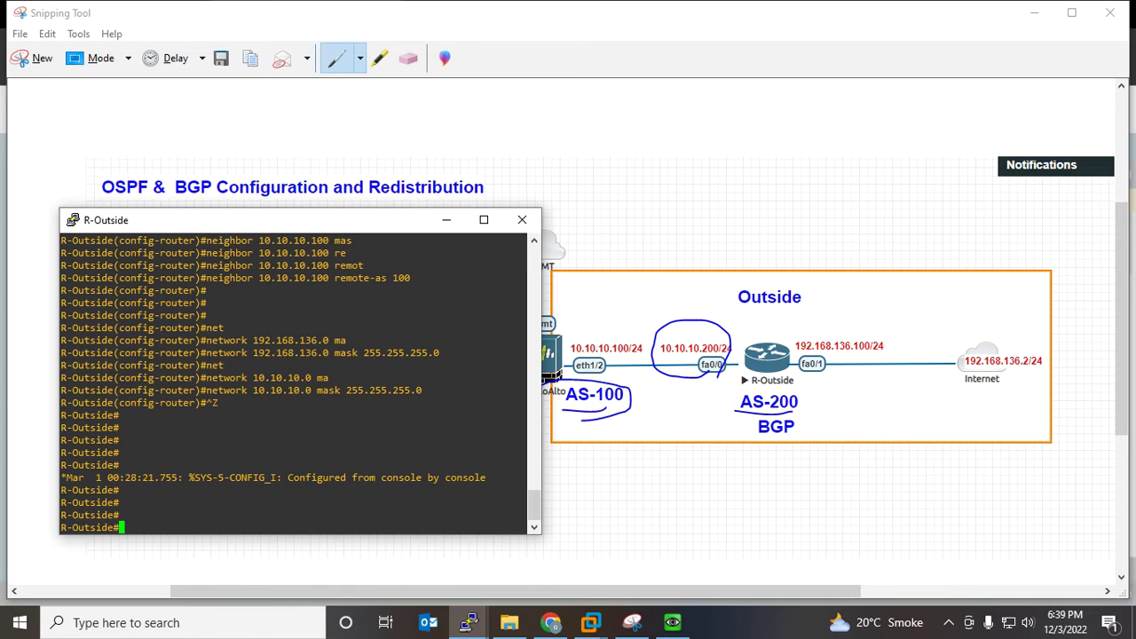
type("sh ip int bri")
key("Tab")
key("Return")
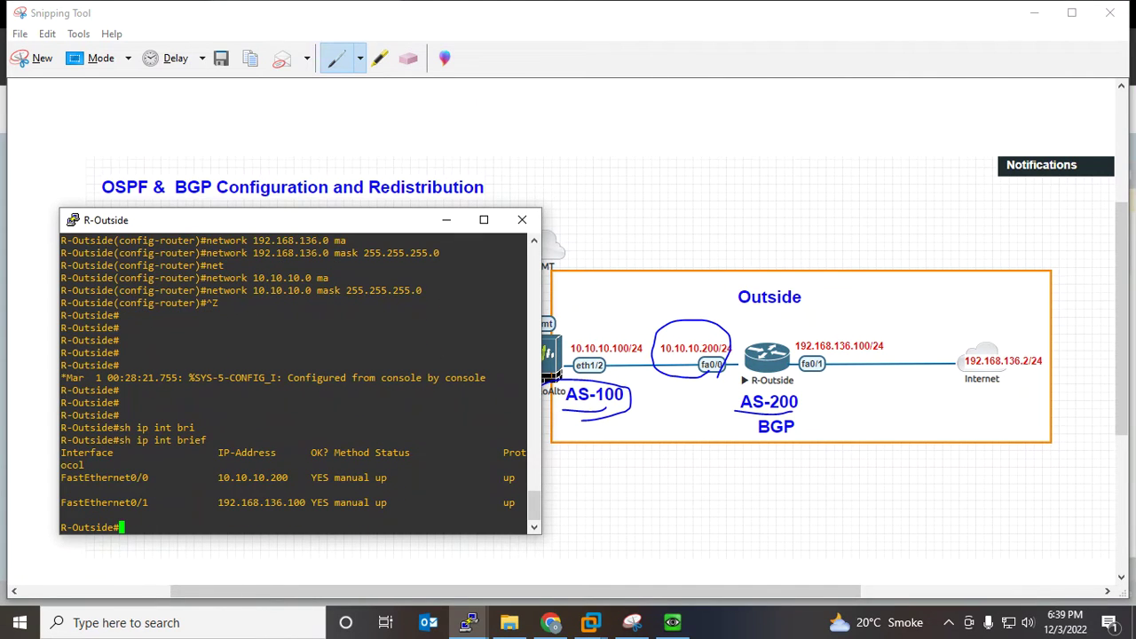
double_click(253, 478)
left_click(446, 220)
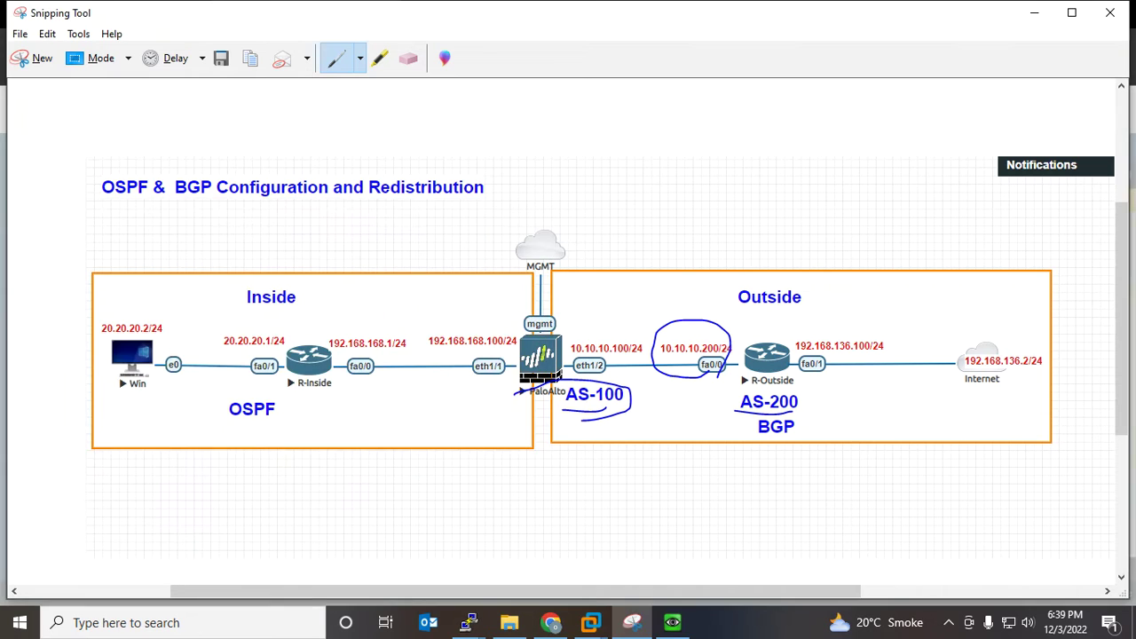
left_click(550, 622)
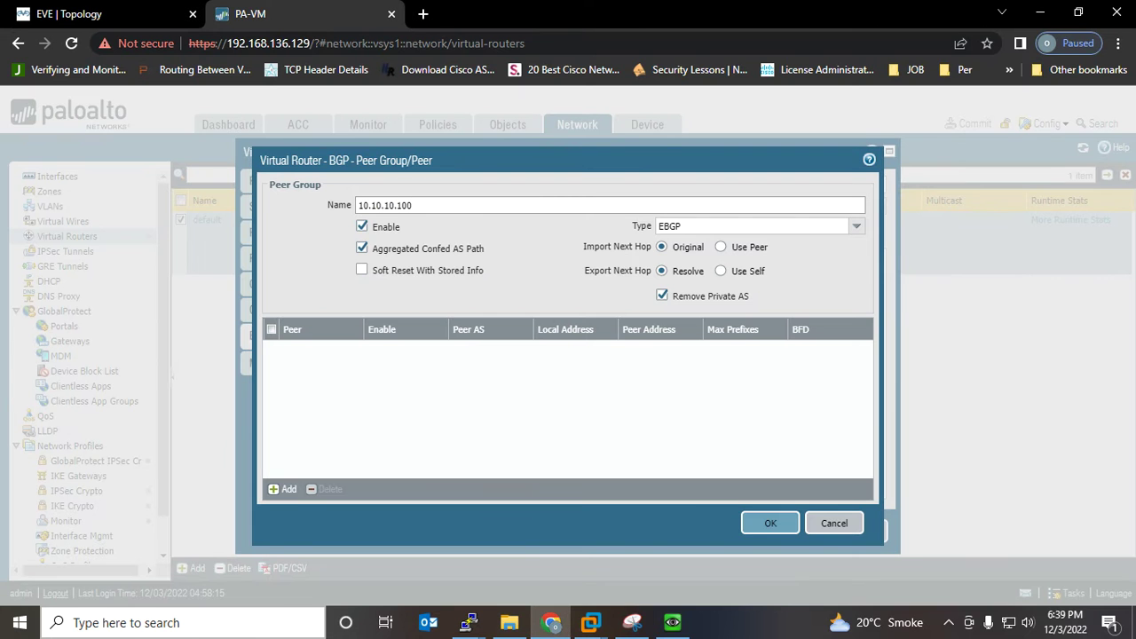
Rename the peer group to 10.10.10.200 and add peer 10.10.10.200 with Peer AS 200
key("BackSpace")
key("BackSpace")
key("BackSpace")
type("200")
left_click(283, 489)
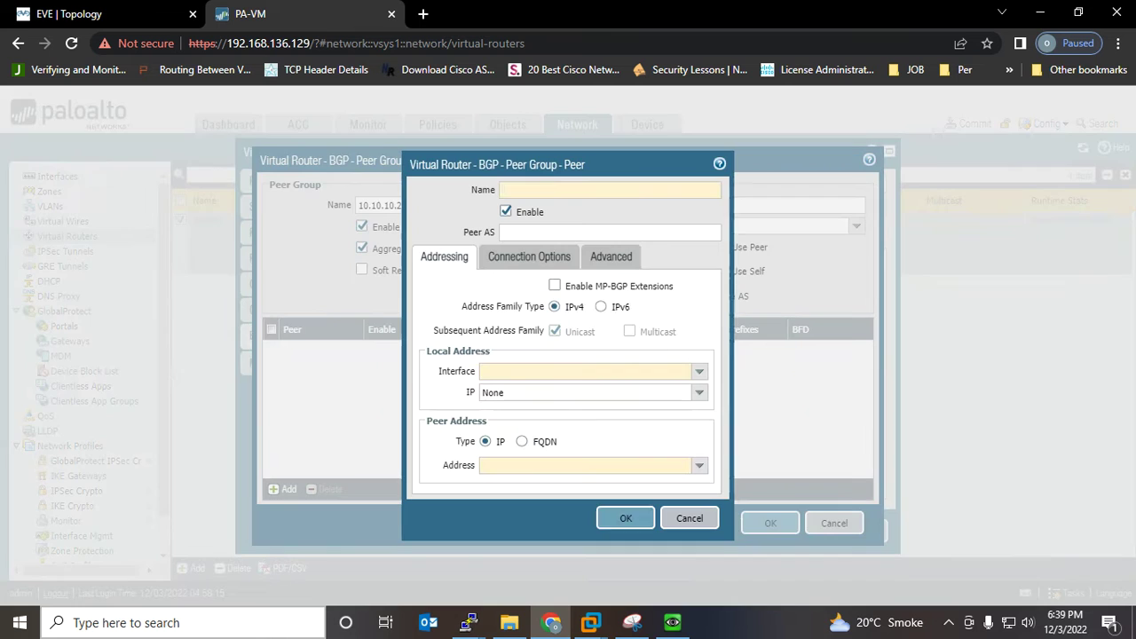
type("1")
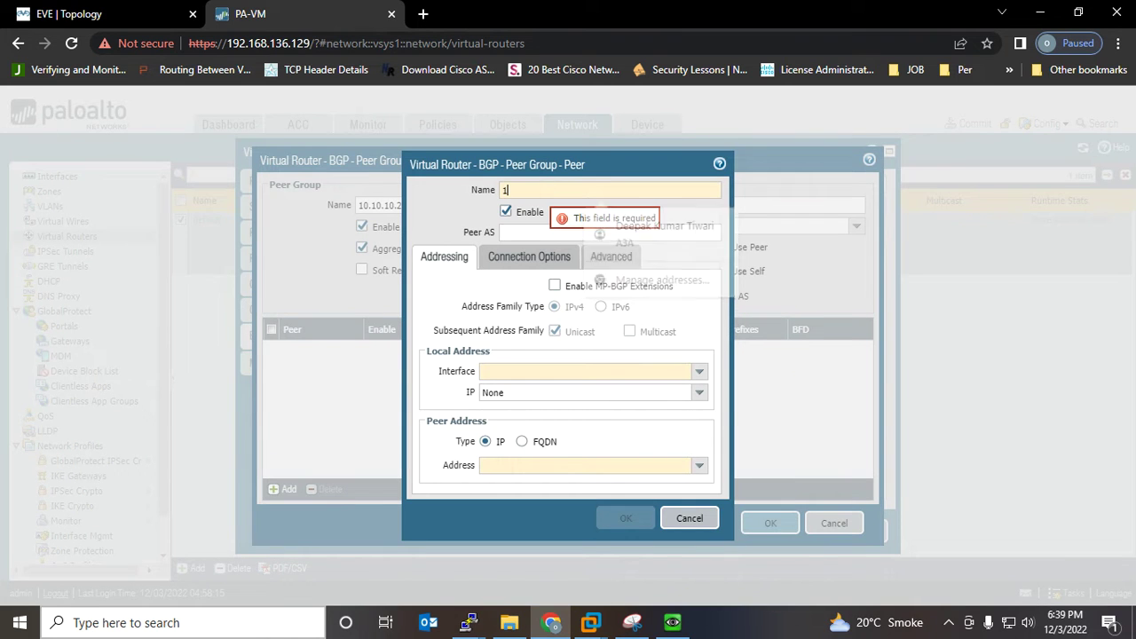
type("0.10.10.200")
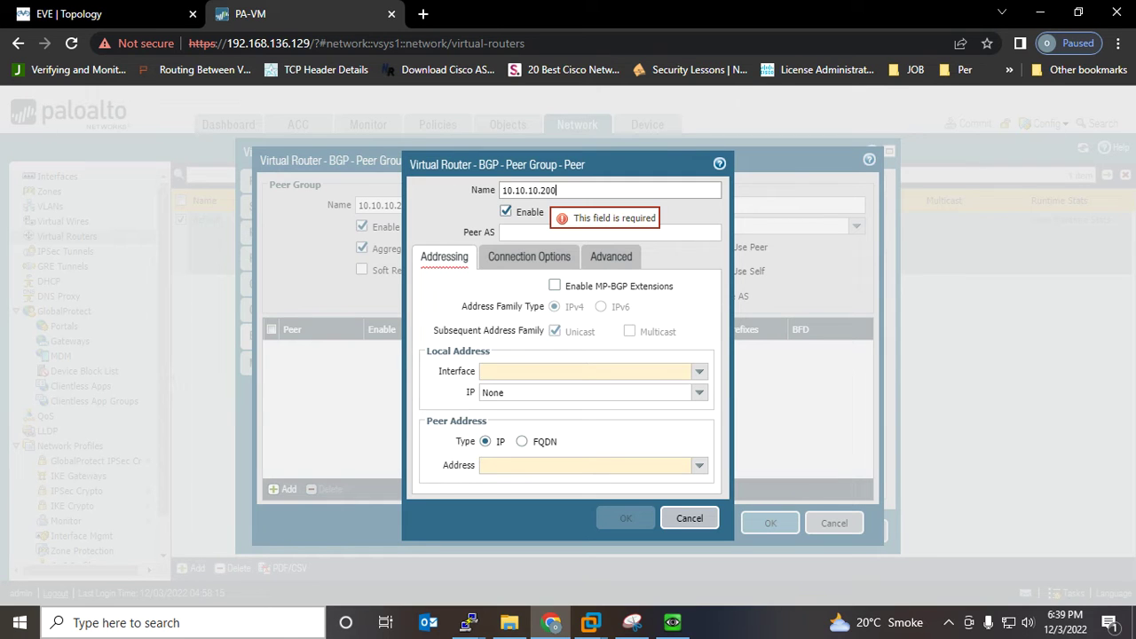
left_click(533, 233)
type("200")
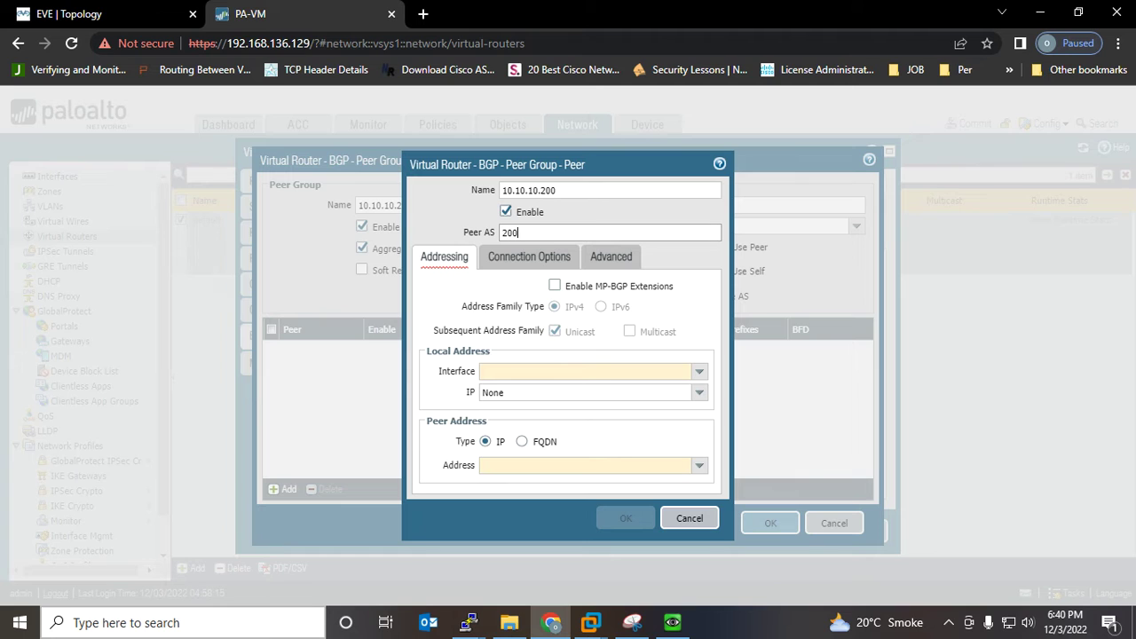
Set local interface ethernet1/2, local IP 10.10.10.100/24, and peer address 10.10.10.200, then save the peer
left_click(700, 372)
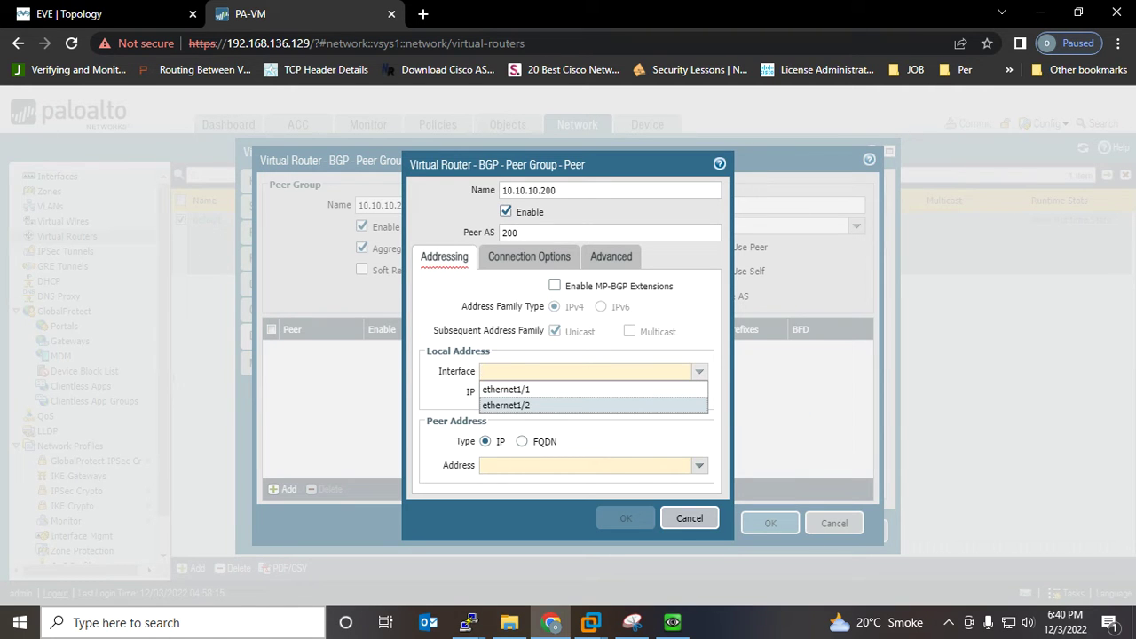
key("Return")
left_click(699, 393)
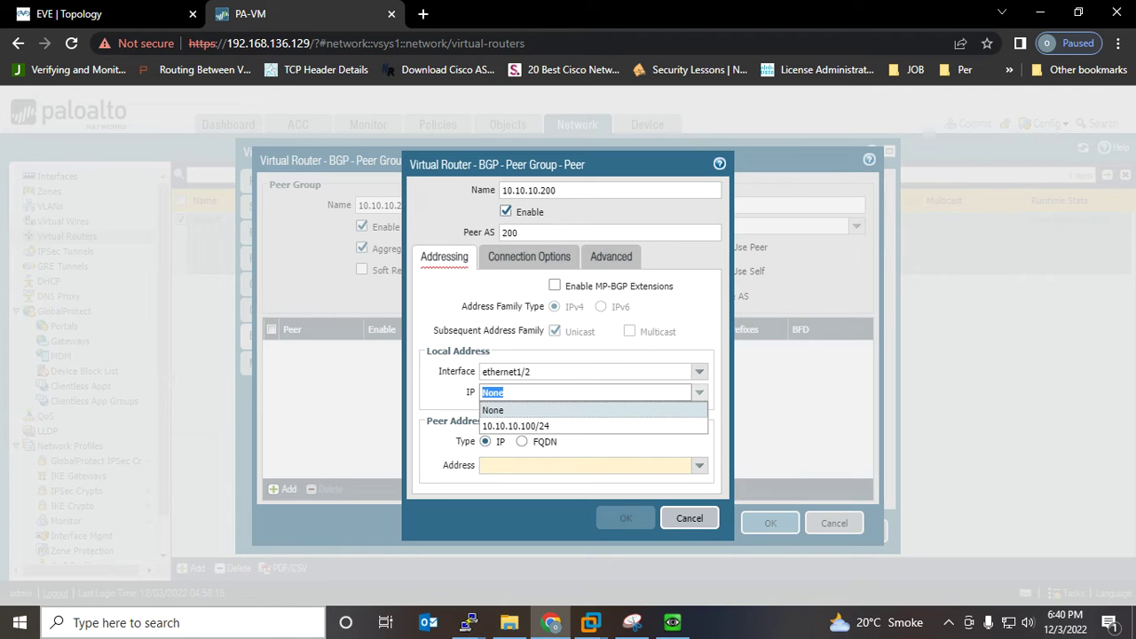
left_click(526, 426)
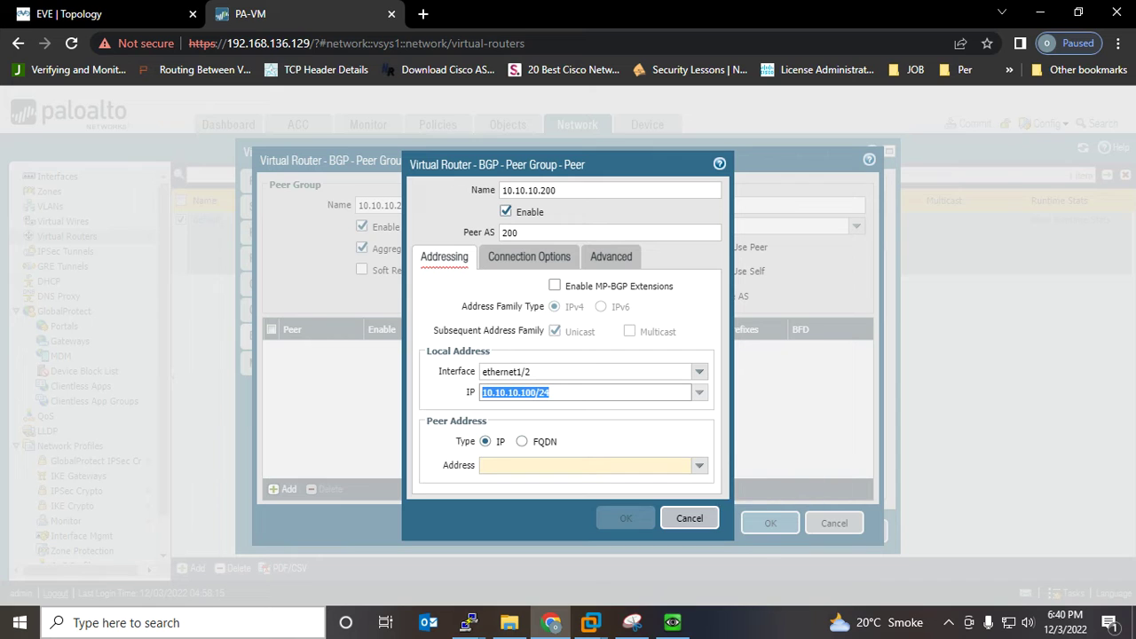
left_click(522, 466)
type("10.10.10.")
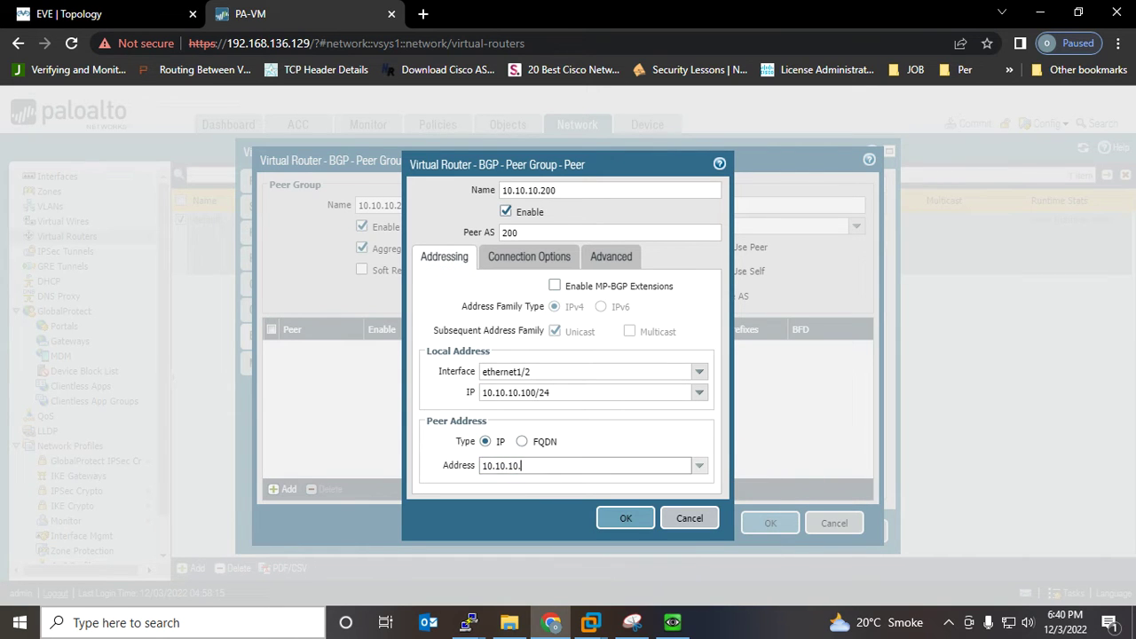
type("200")
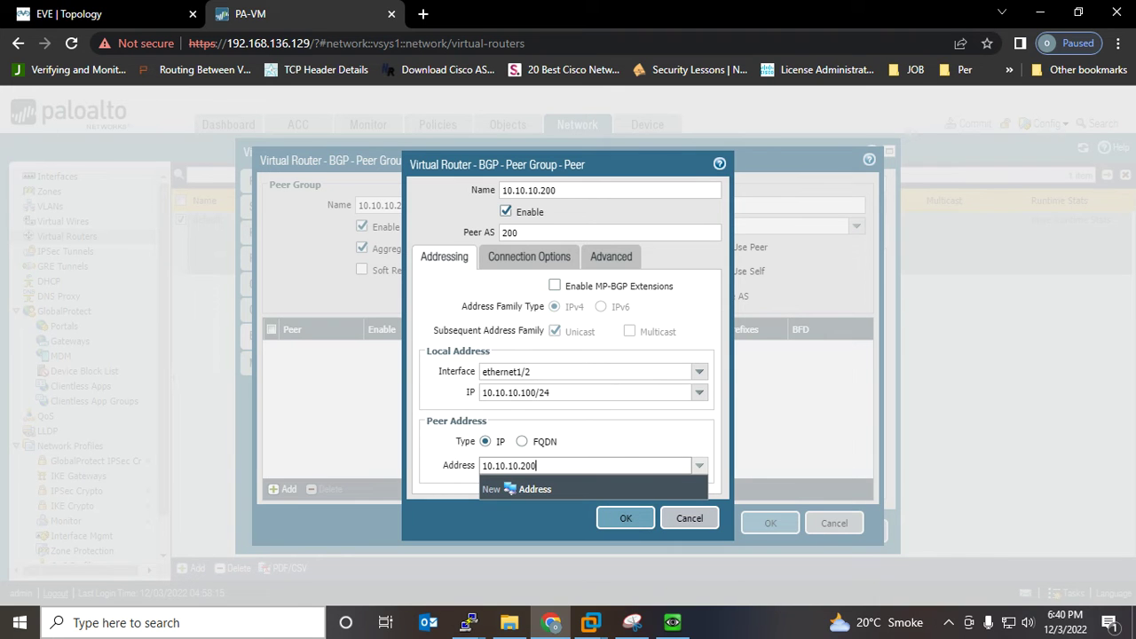
key("Tab")
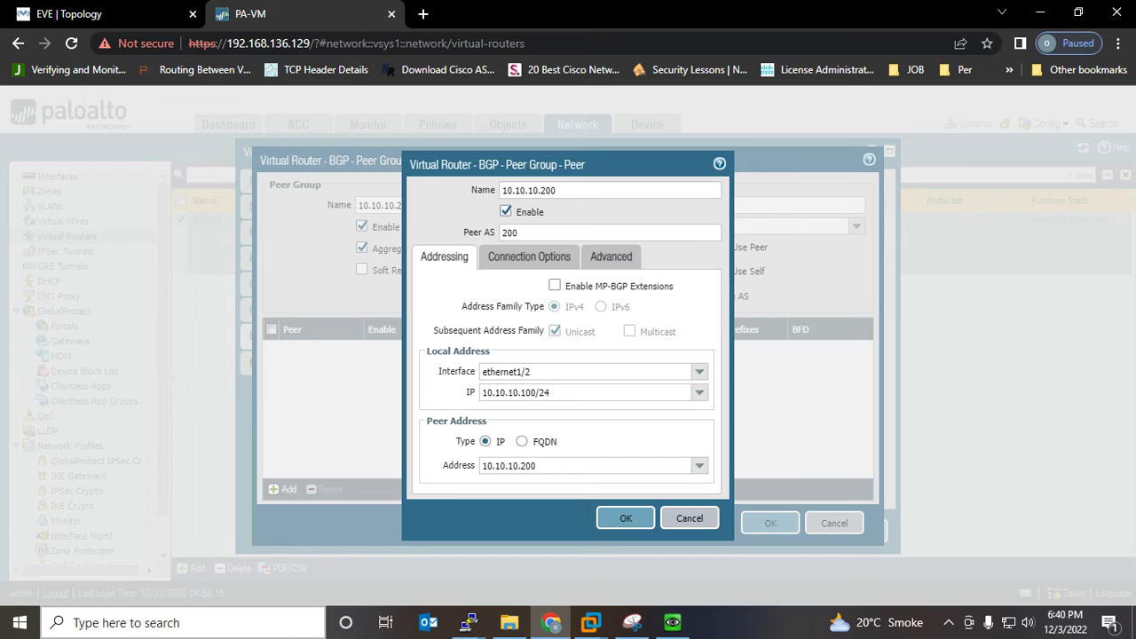
left_click(530, 256)
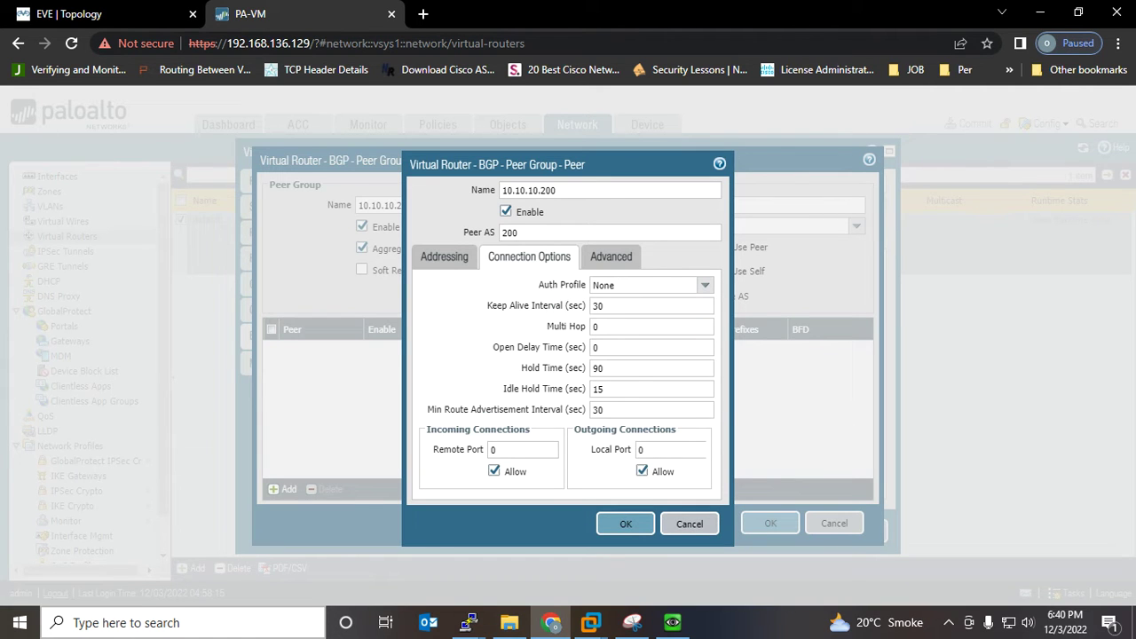
left_click(611, 257)
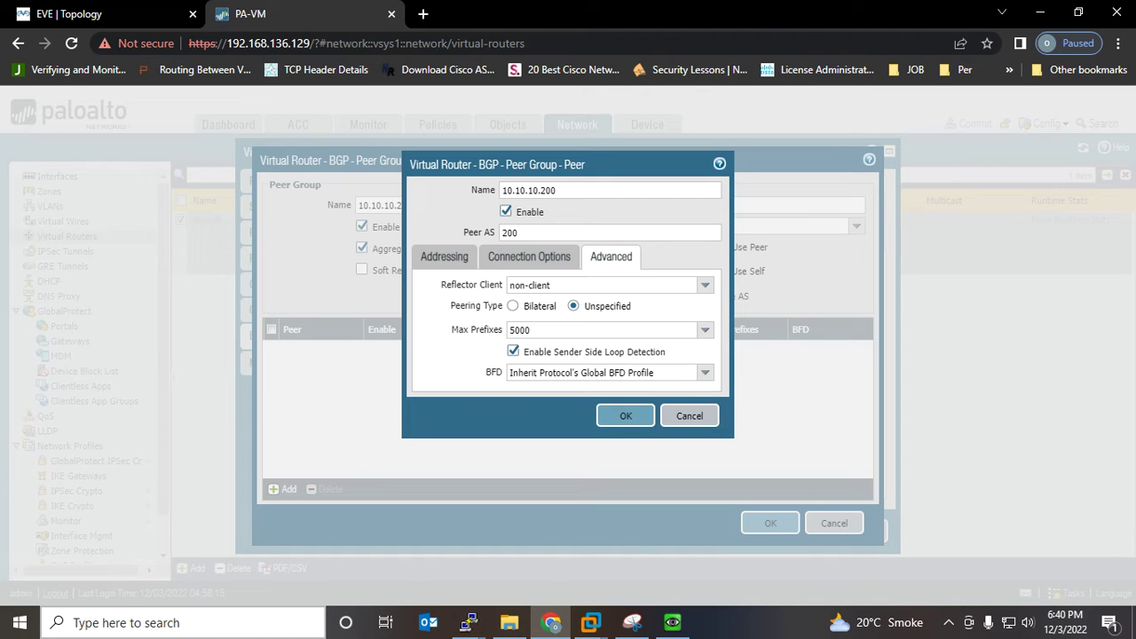
left_click(529, 257)
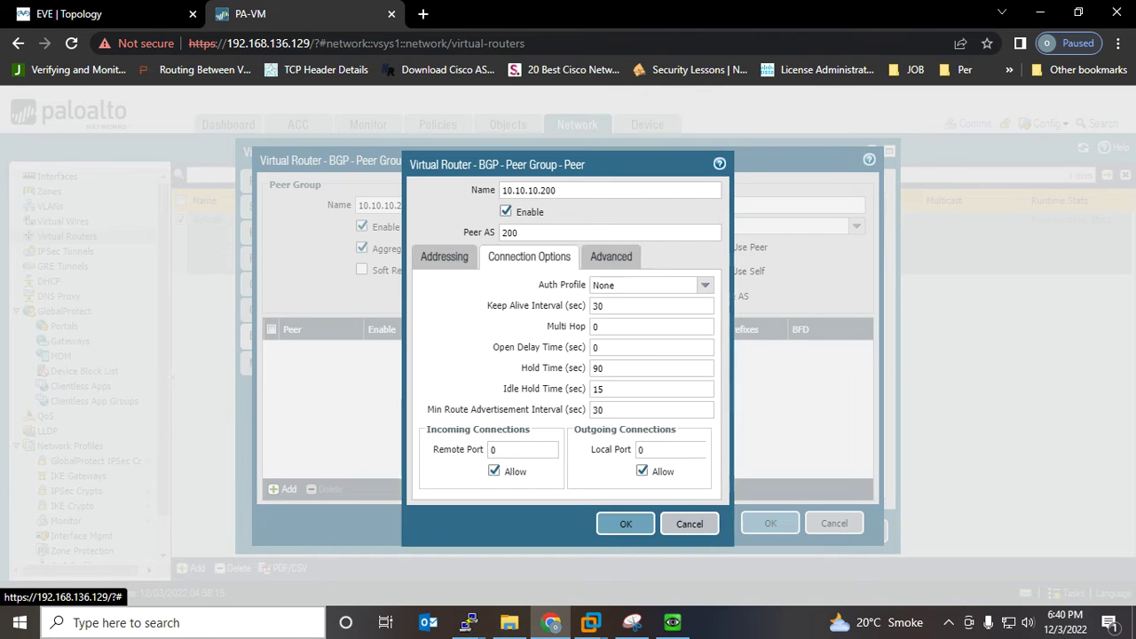
left_click(444, 257)
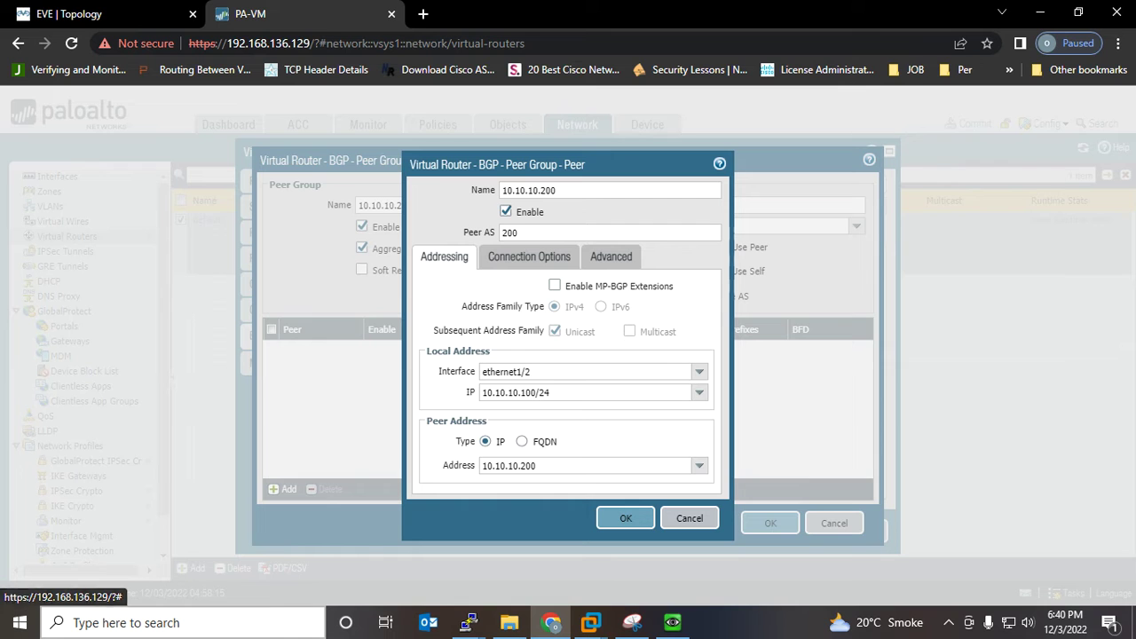
left_click(626, 517)
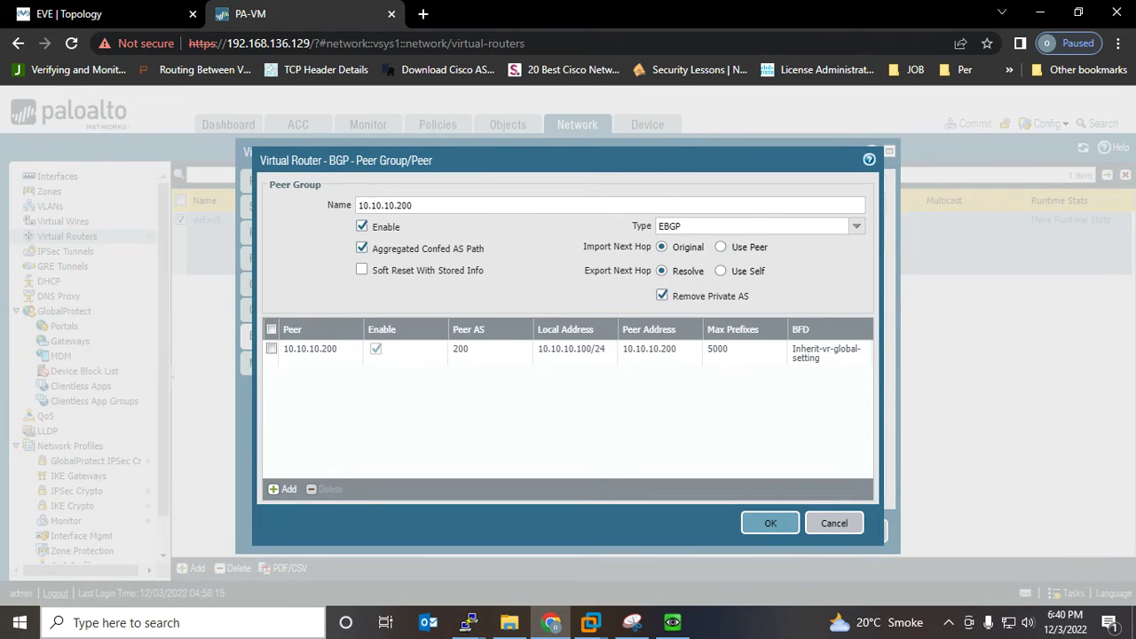
Save the peer group and virtual router, dismissing the operation-failed message
left_click(770, 522)
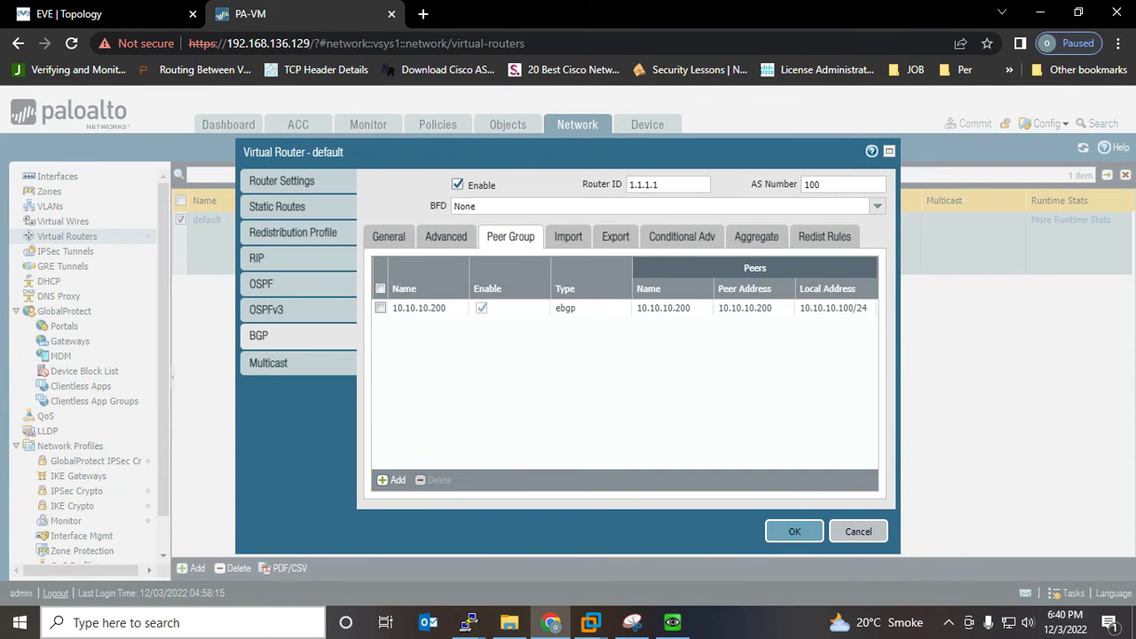
left_click(792, 530)
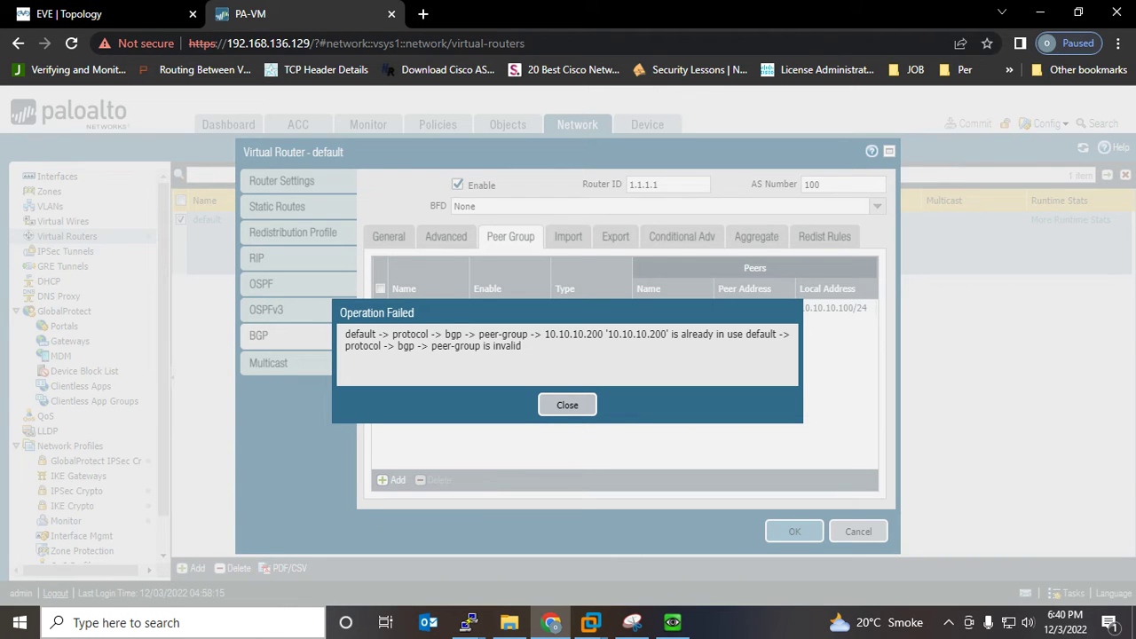
left_click(567, 404)
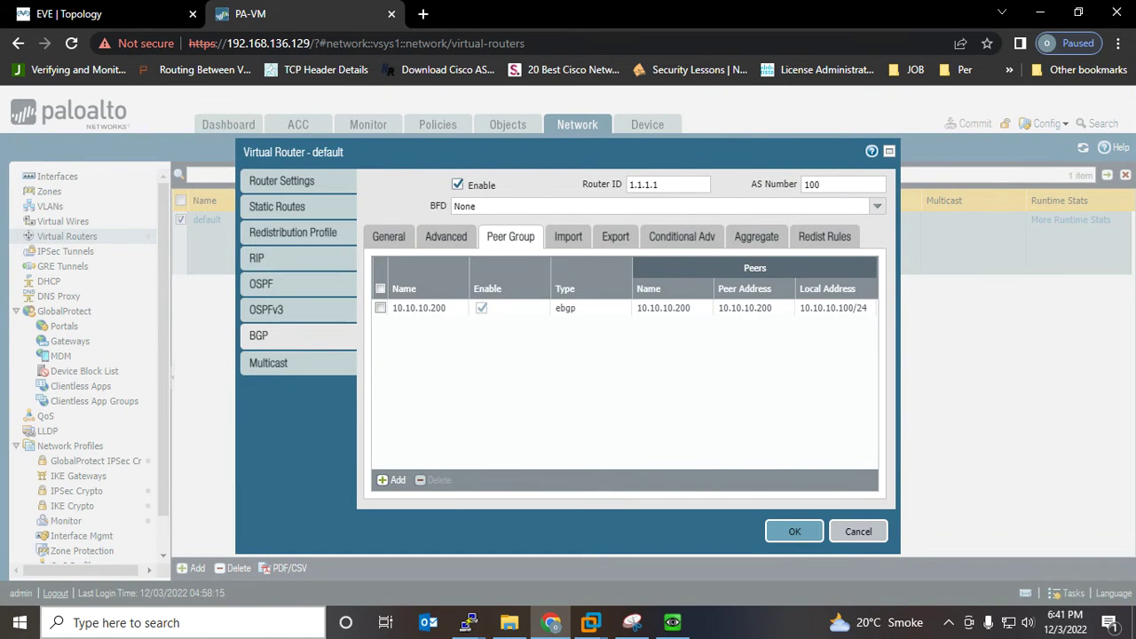
Rename the peer group to EBGP, save the virtual router, and commit the configuration
left_click(419, 308)
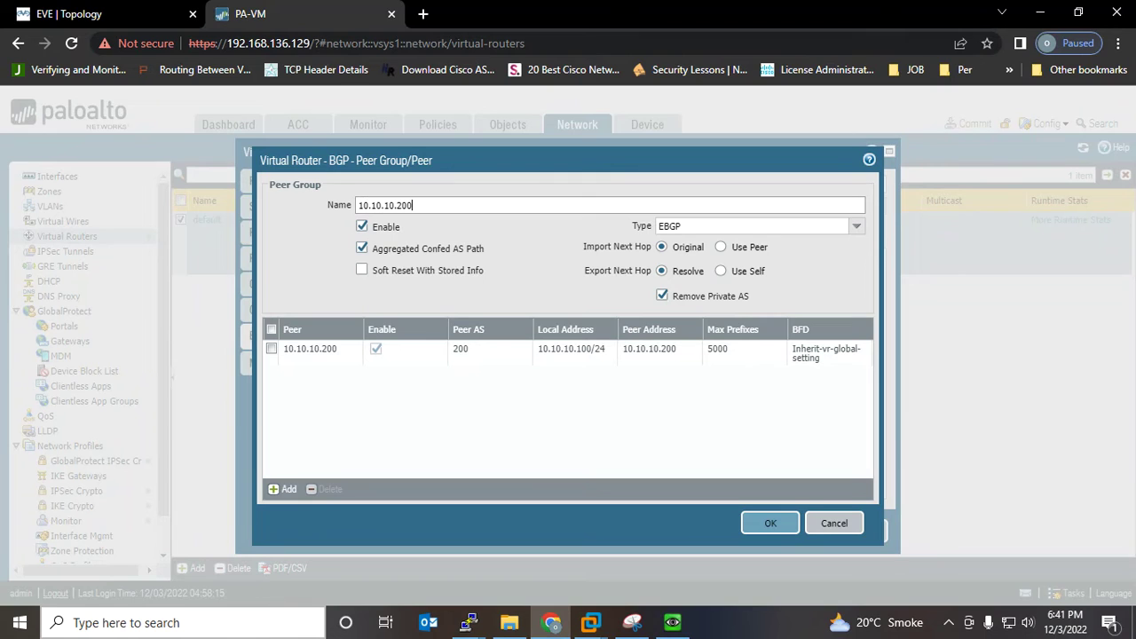
key("ctrl+a")
type("EBGP-")
key("BackSpace")
left_click(771, 523)
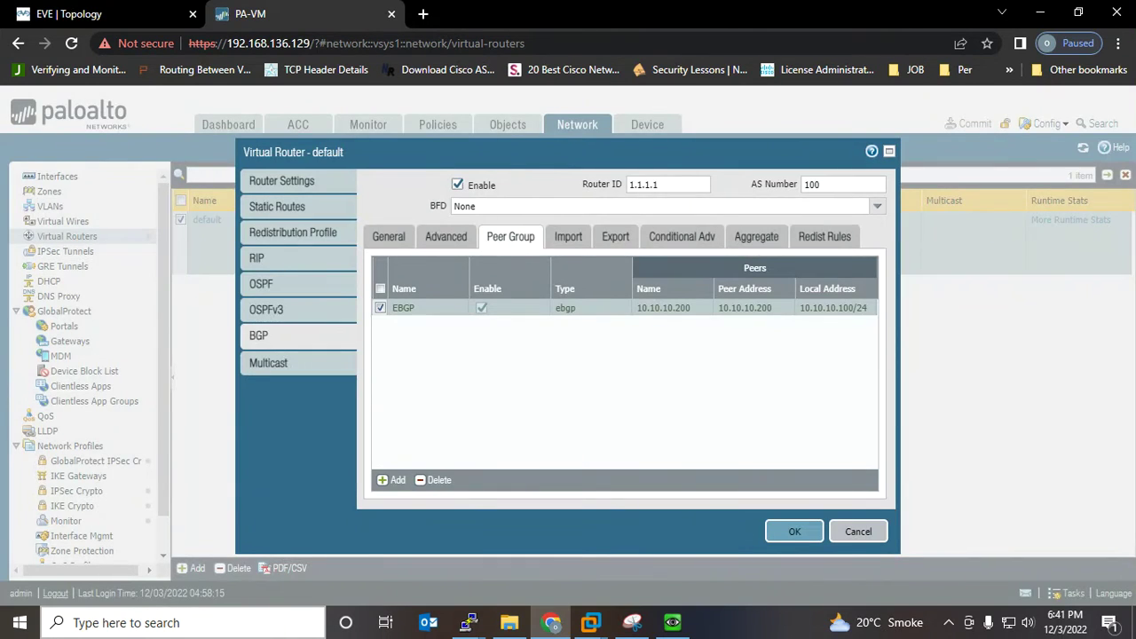
left_click(794, 531)
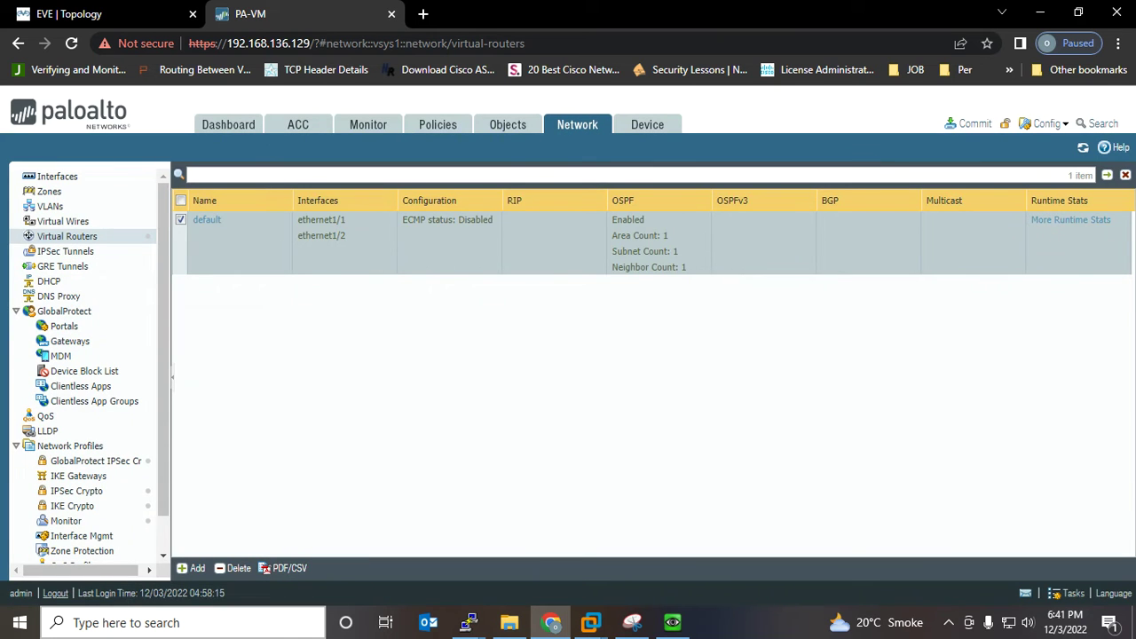
left_click(972, 123)
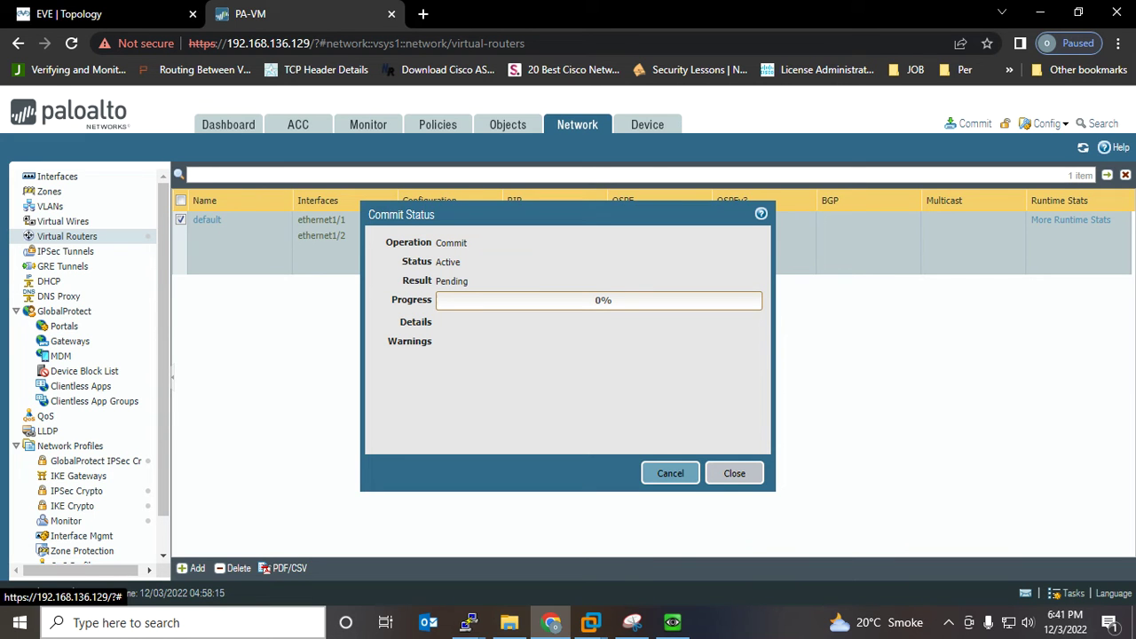
Run 'sh ip int brief' on R-Outside with the console moved aside to reveal commit status
mouse_move(469, 622)
left_click(545, 553)
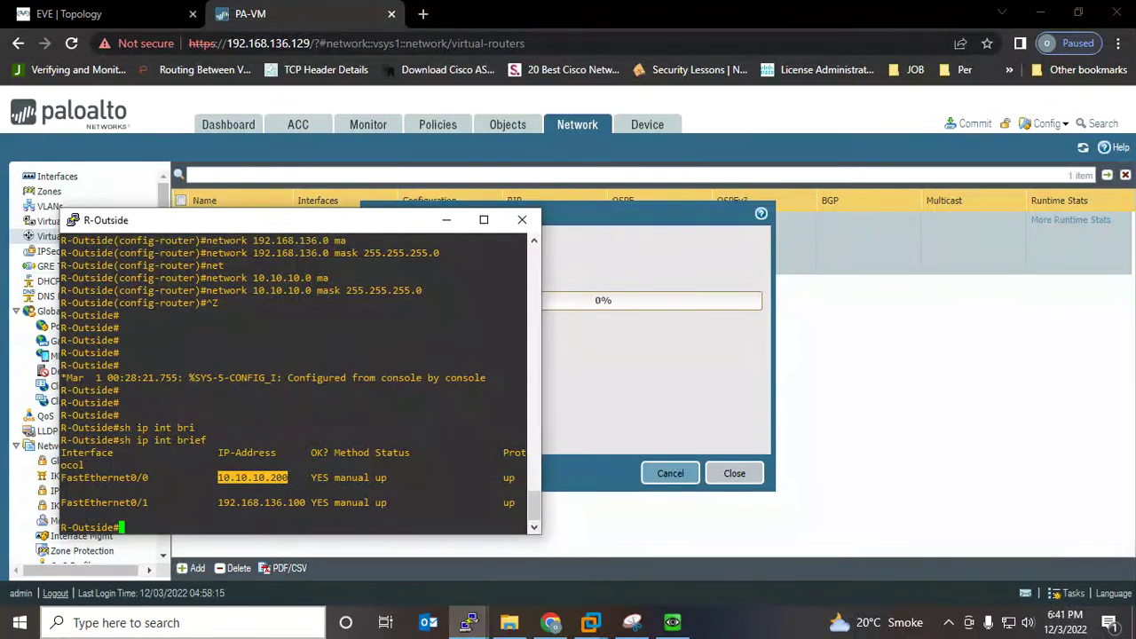
left_click_drag(308, 230, 812, 191)
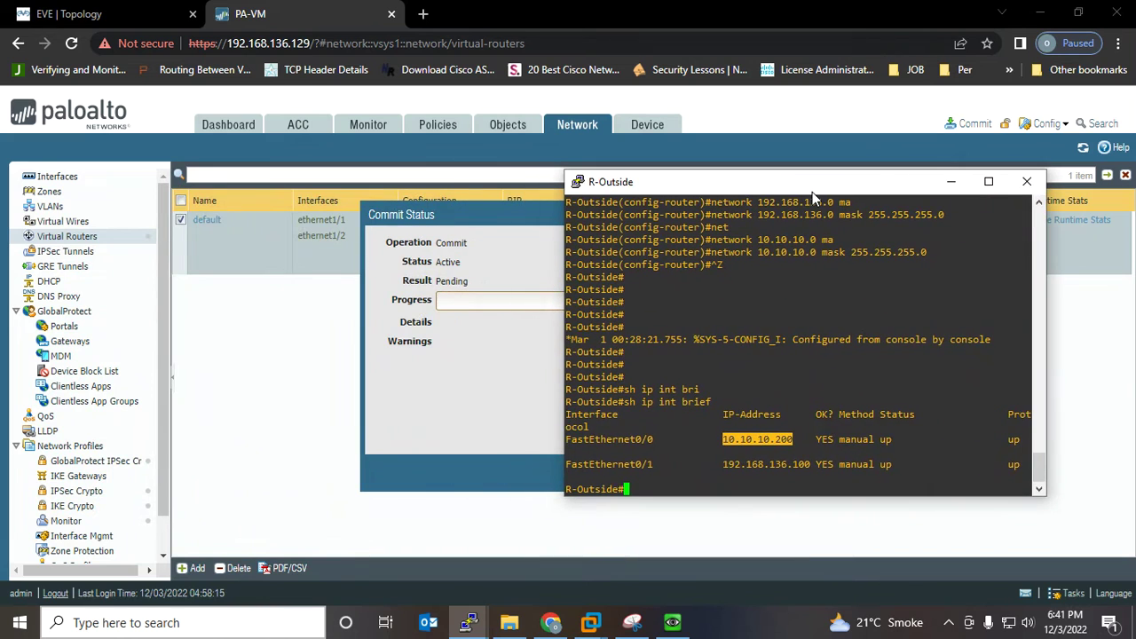
key("Return")
key("Return")
key("Return")
key("Return")
type("sh")
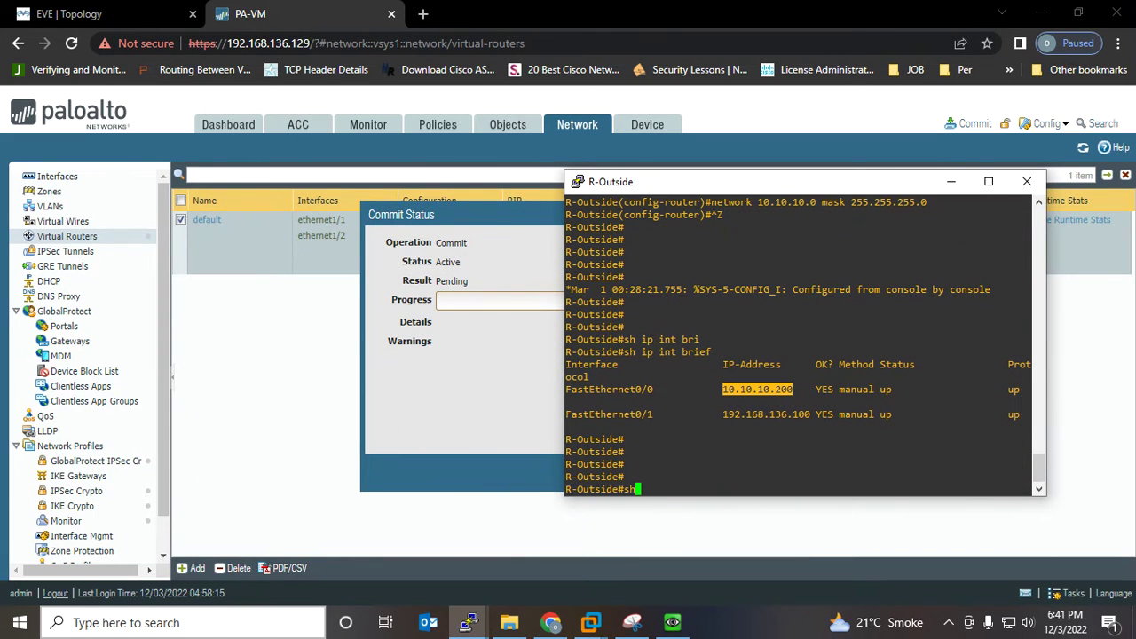
type(" ip int bri")
key("Tab")
key("Return")
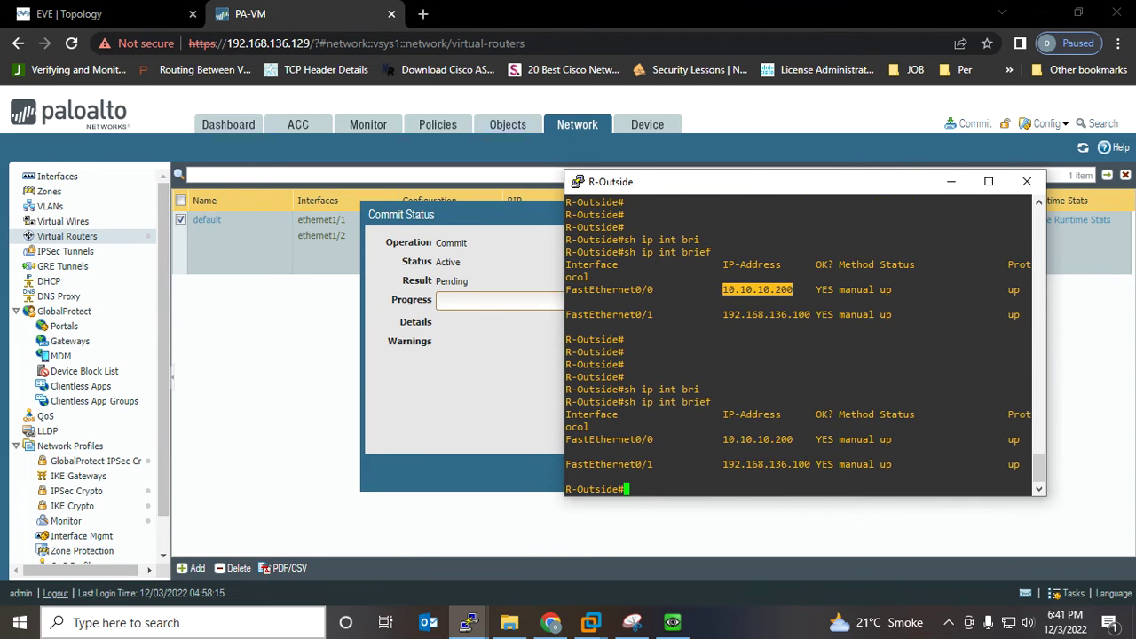
Show the routing table, highlighting 192.168.136.0 and the neighbor 10.10.10.100 Up message
key("Return")
key("Return")
key("Return")
key("Return")
type("sh ip ro")
key("Tab")
key("Return")
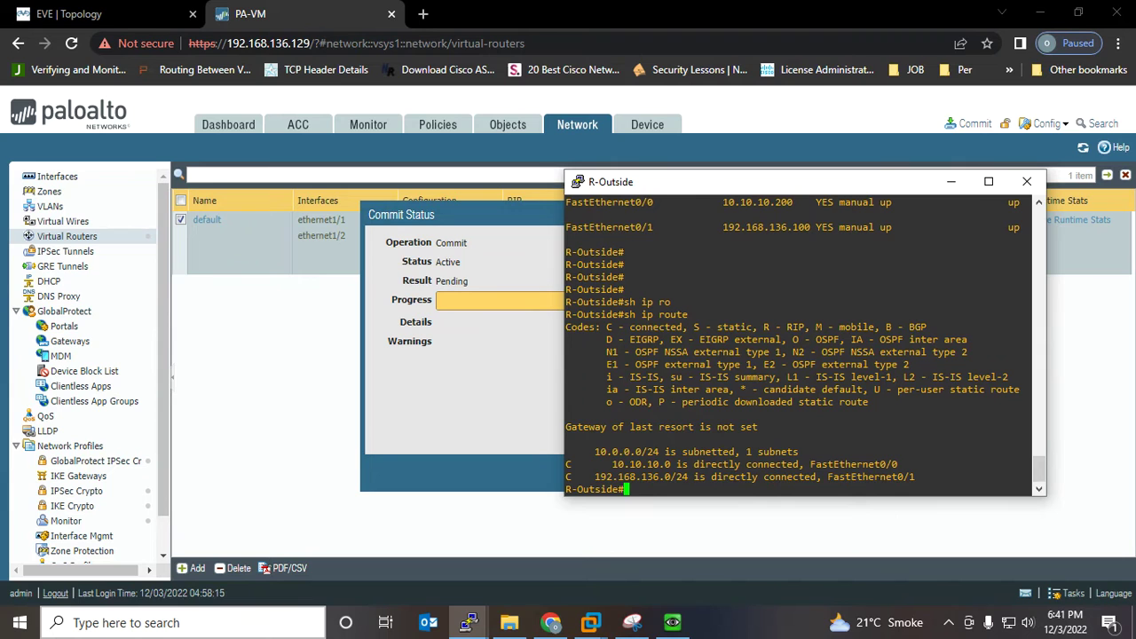
left_click_drag(665, 464, 594, 464)
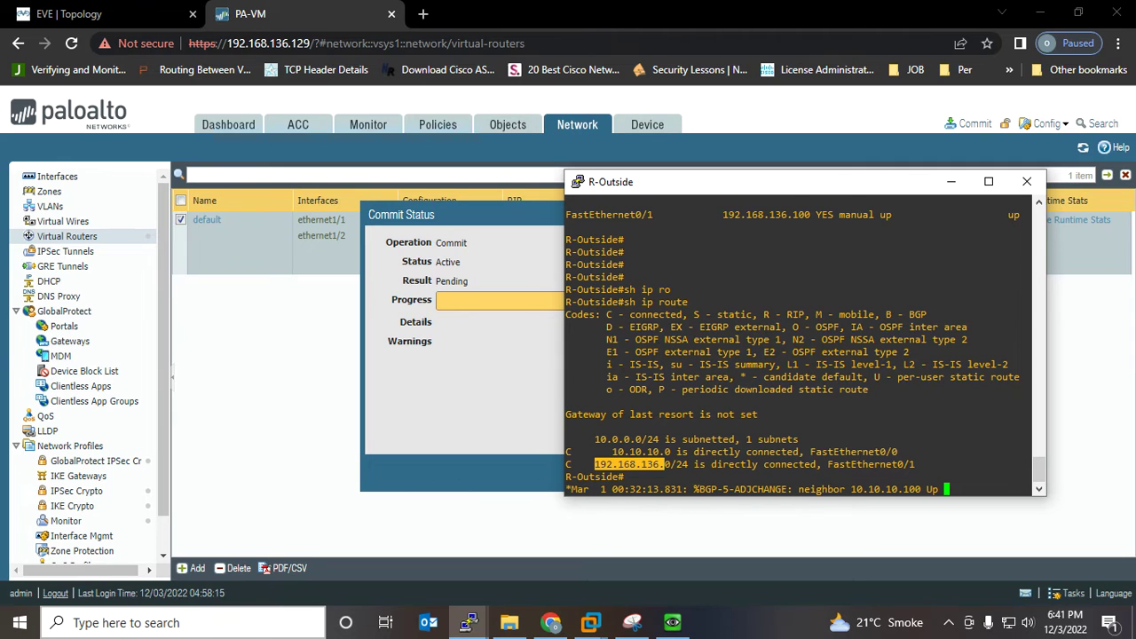
left_click(613, 464)
key("Return")
key("Return")
key("Return")
key("Return")
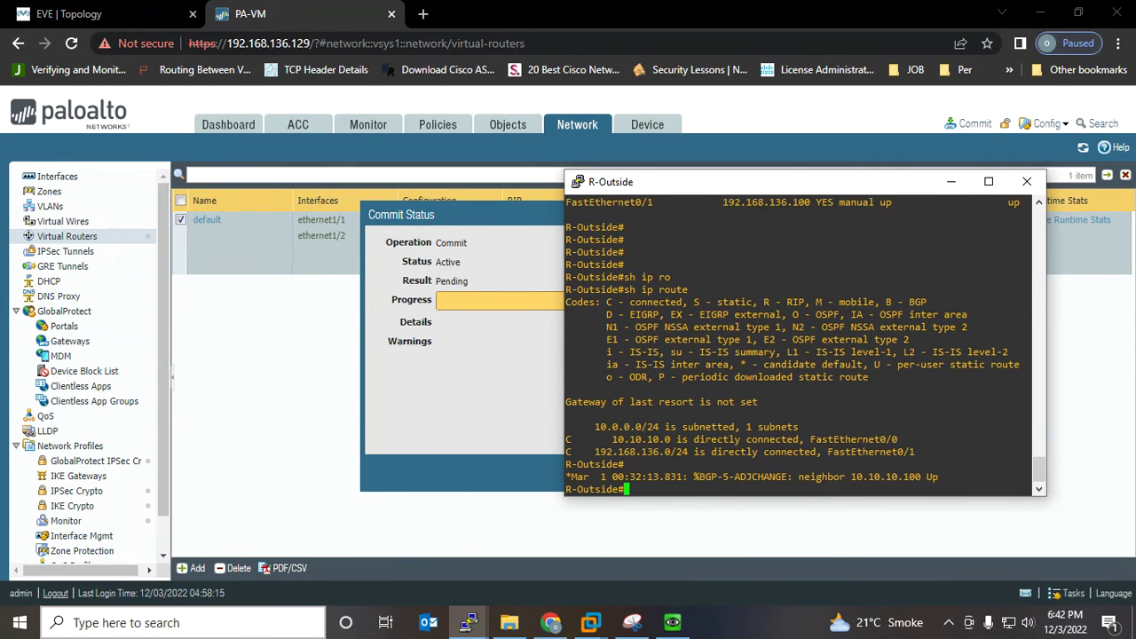
left_click_drag(1030, 439, 798, 439)
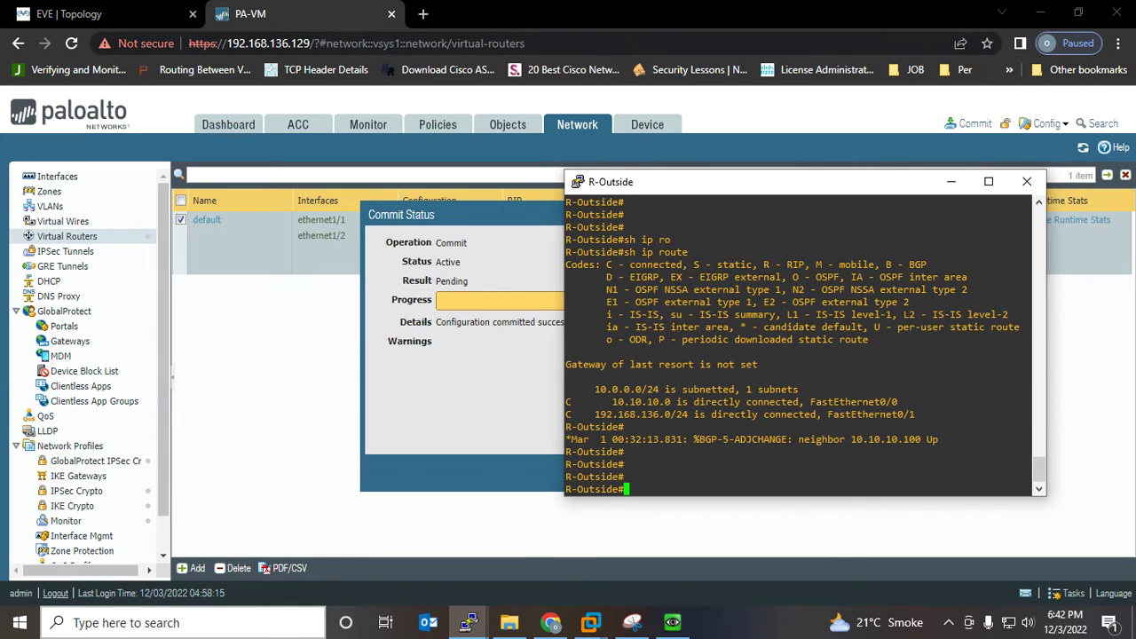
Run 'show ip bgp summary' and highlight neighbor 10.10.10.100's up time of 00:00:17
type("sh ip bgp")
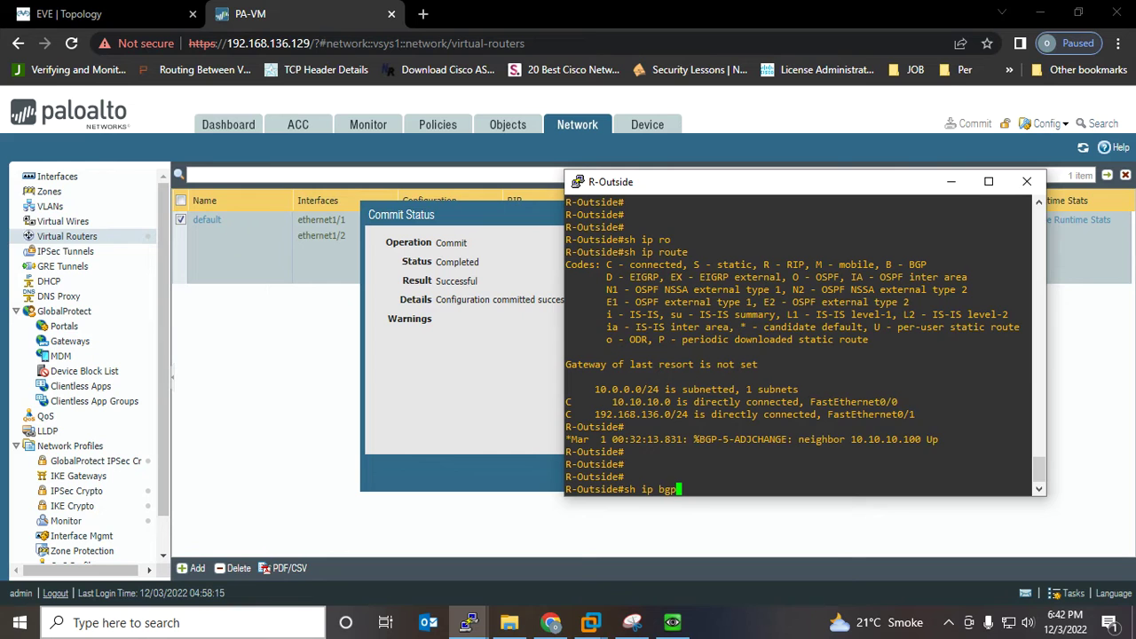
key("Tab")
type("su")
key("Tab")
key("Return")
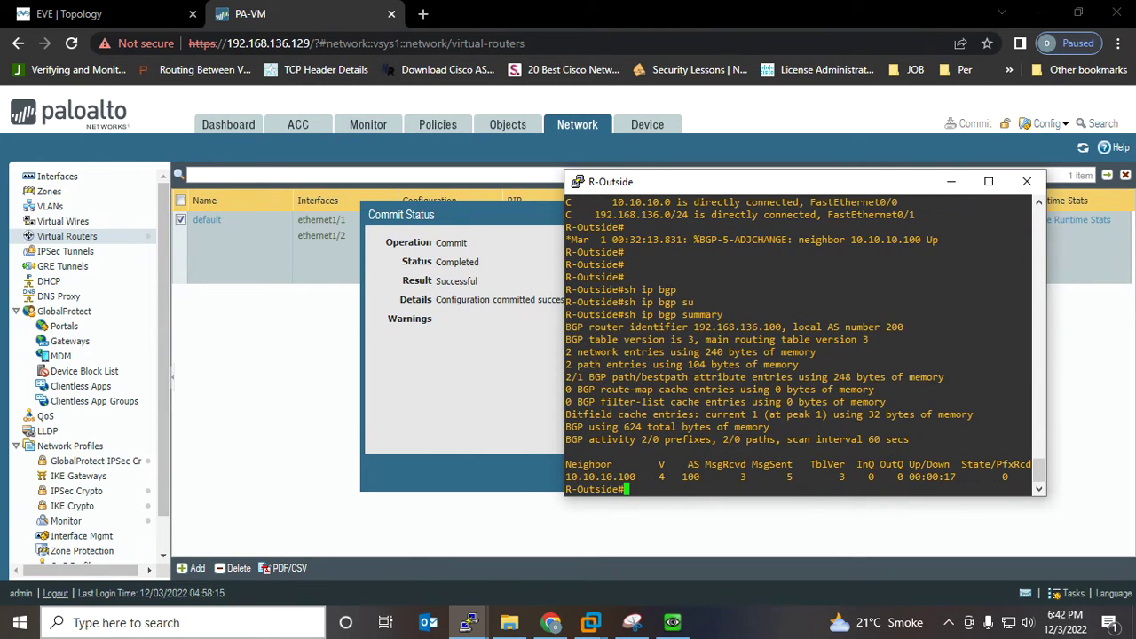
left_click_drag(967, 478, 899, 478)
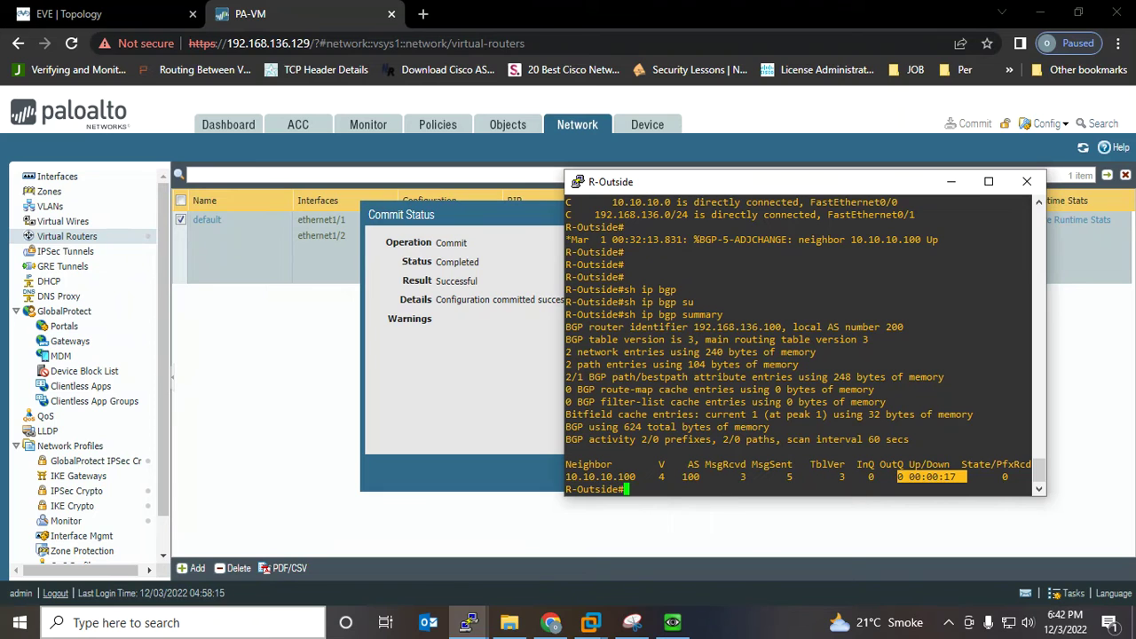
Minimise the R-Outside console, close the successful commit result, and open the default router's More Runtime Stats
left_click(951, 181)
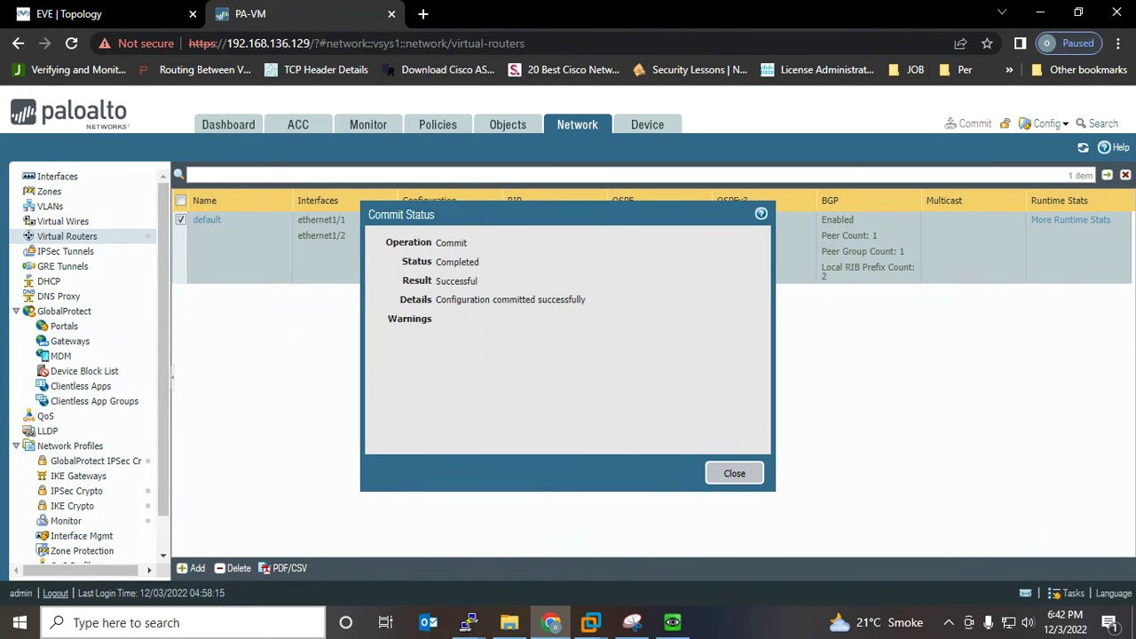
left_click(734, 473)
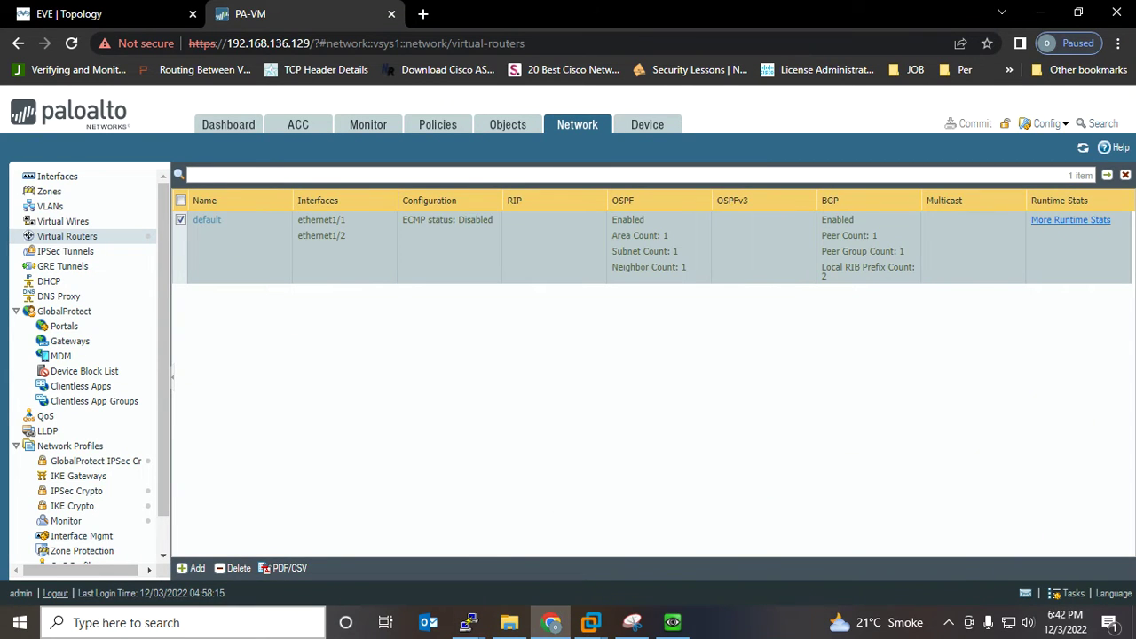
left_click(1071, 220)
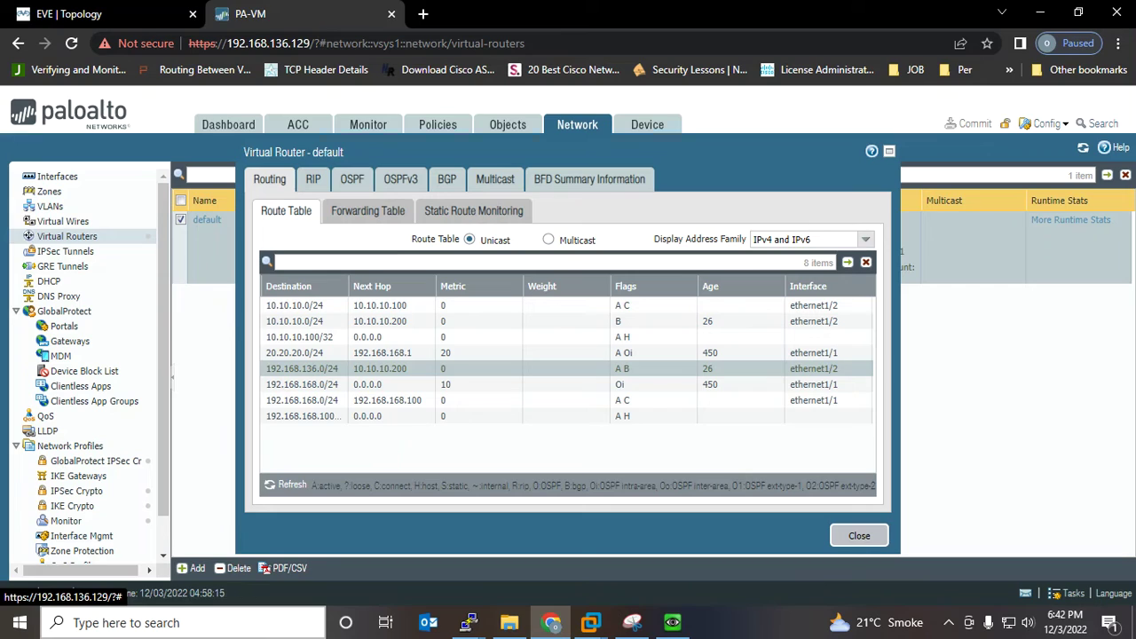
Snip the default virtual router's Route Table dialog with Snipping Tool
left_click(632, 623)
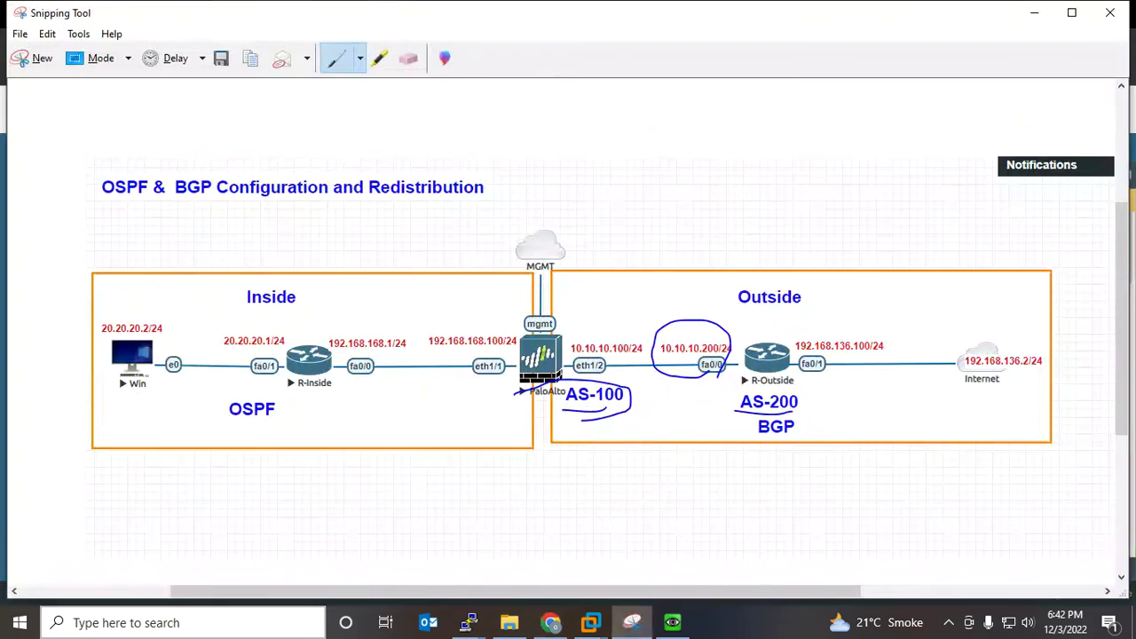
left_click(41, 57)
left_click_drag(222, 134, 1084, 632)
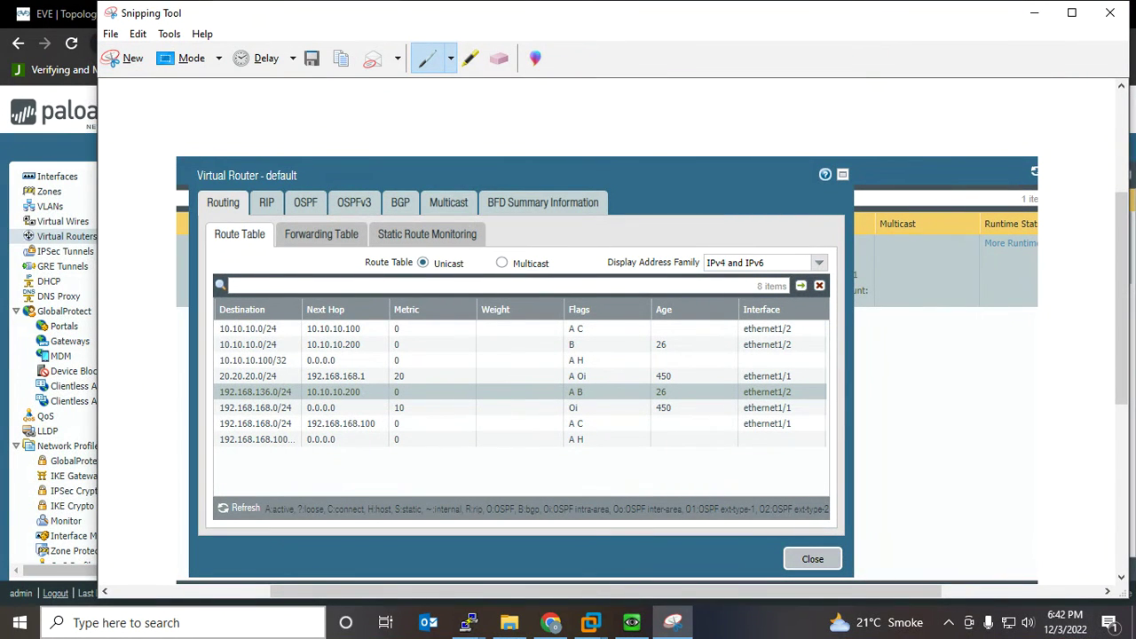
Ink the active, BGP and OSPF intra-area legend flags and circle routes 192.168.136.0/24 and 20.20.20.0/24
left_click_drag(297, 480, 291, 508)
left_click_drag(538, 504, 551, 466)
mouse_move(566, 401)
left_mouse_down()
mouse_move(597, 391)
mouse_move(288, 376)
mouse_move(204, 396)
mouse_move(432, 417)
mouse_move(586, 398)
left_mouse_up()
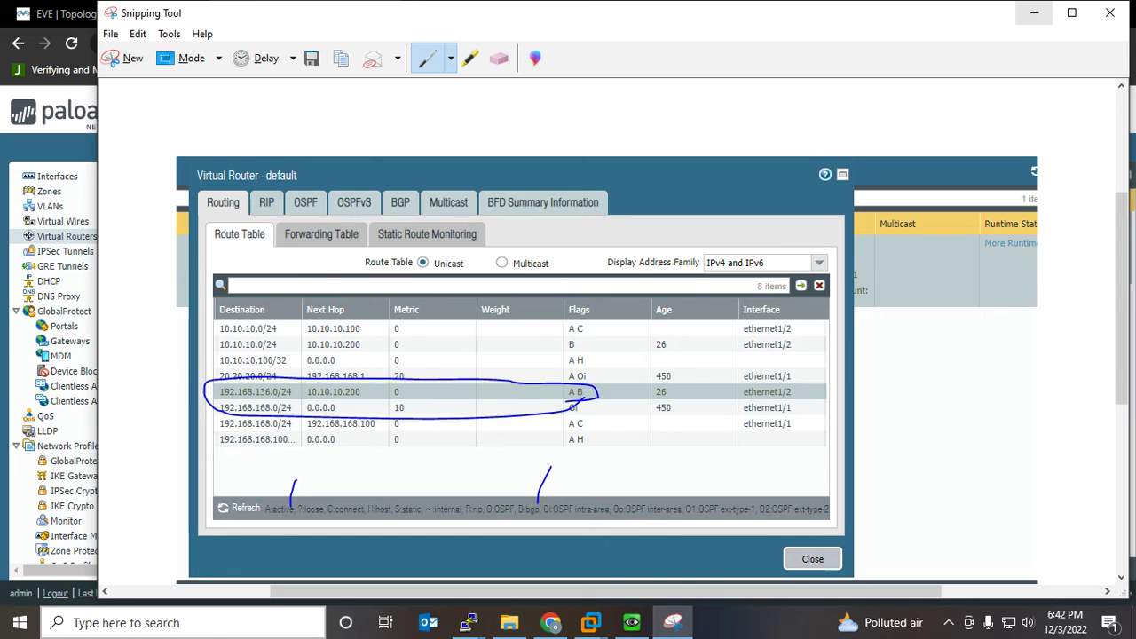
mouse_move(568, 384)
left_mouse_down()
mouse_move(600, 372)
mouse_move(397, 339)
mouse_move(211, 367)
mouse_move(273, 389)
mouse_move(525, 403)
mouse_move(596, 377)
left_mouse_up()
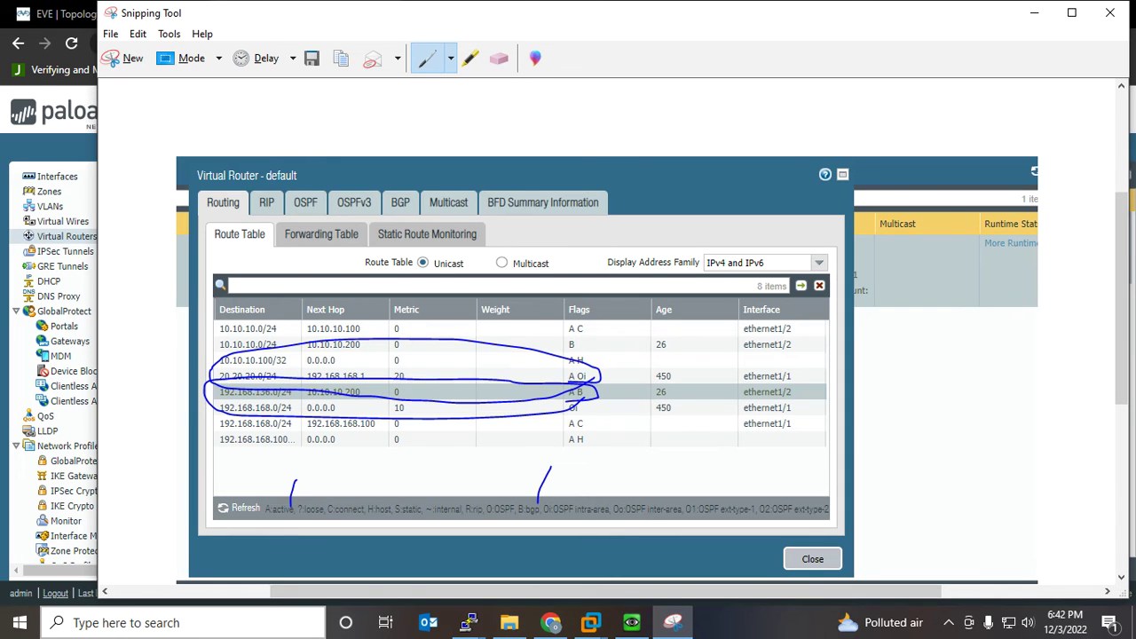
left_click_drag(589, 501, 604, 474)
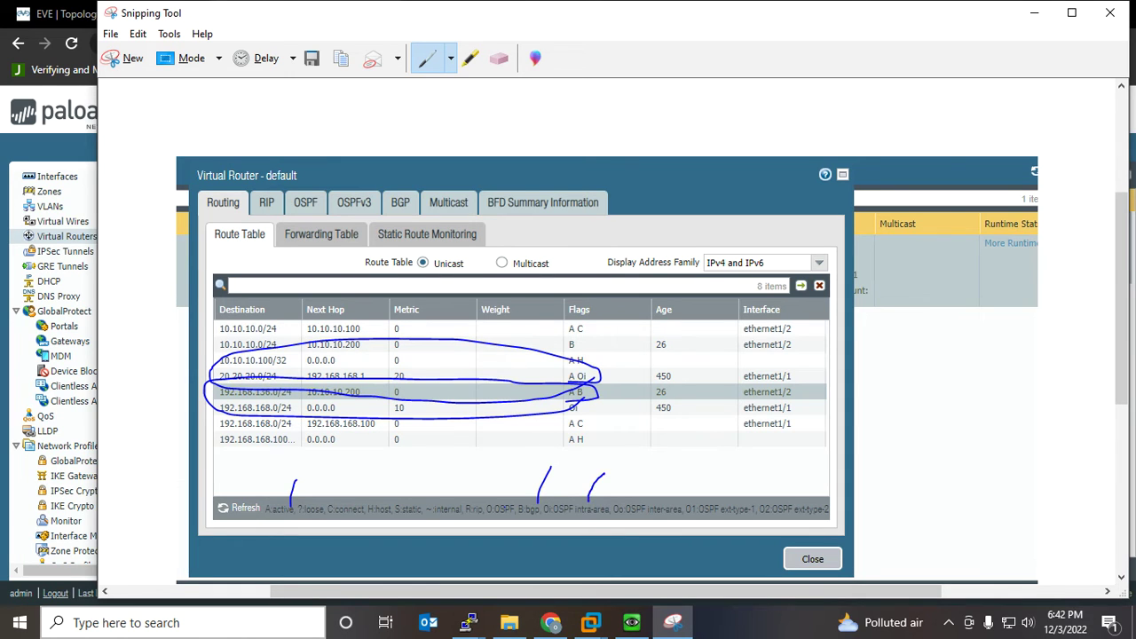
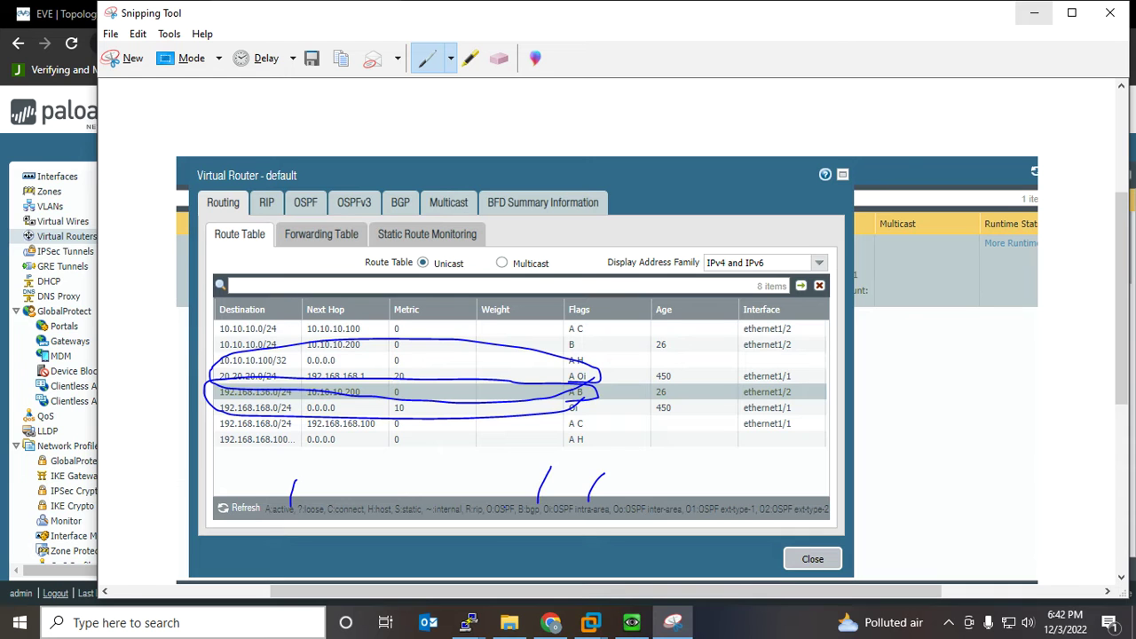
Put away the route table snip and dialog, then enter 'config t' mode on R-Outside
left_click(1034, 12)
left_click(859, 535)
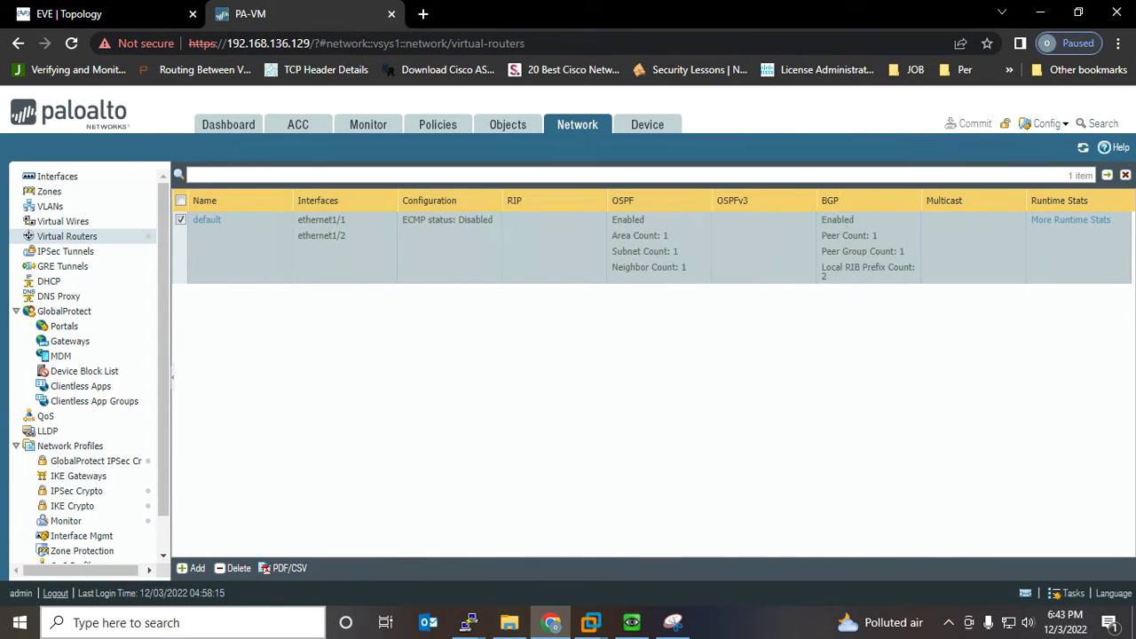
mouse_move(470, 622)
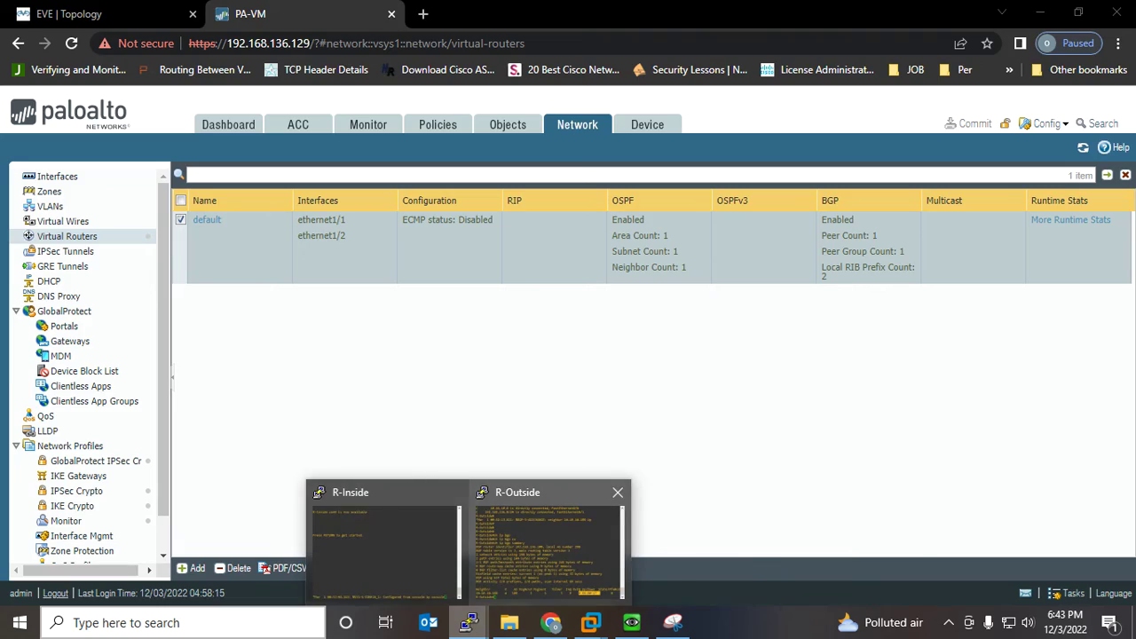
left_click(545, 550)
key("Return")
key("Return")
key("Return")
key("Return")
key("Return")
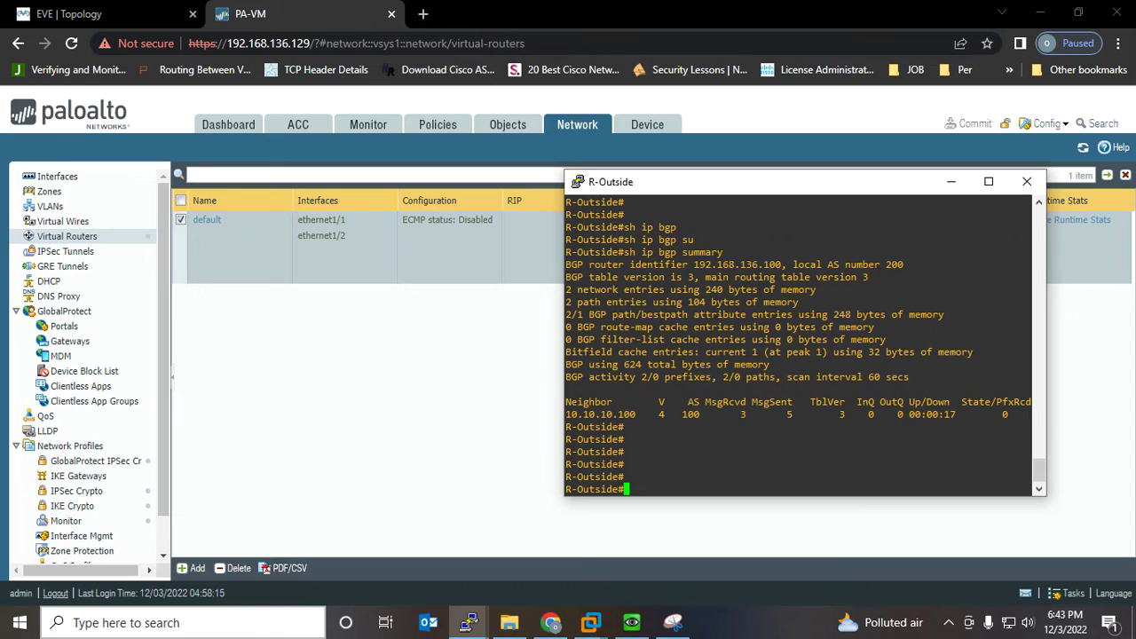
type("config ")
type("t")
key("Return")
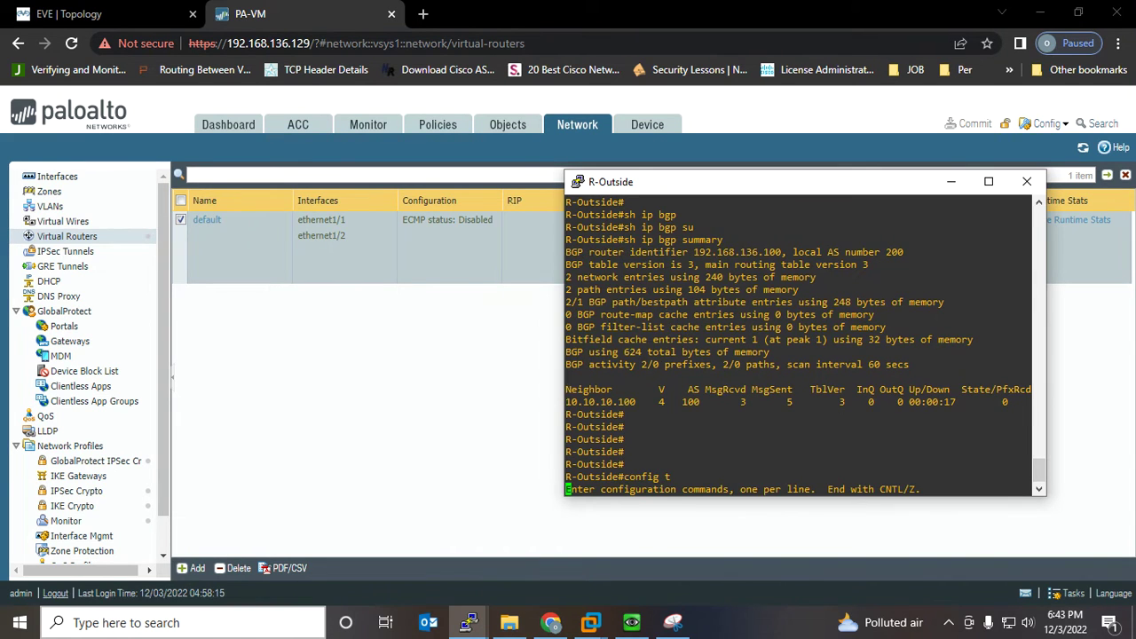
left_click(89, 13)
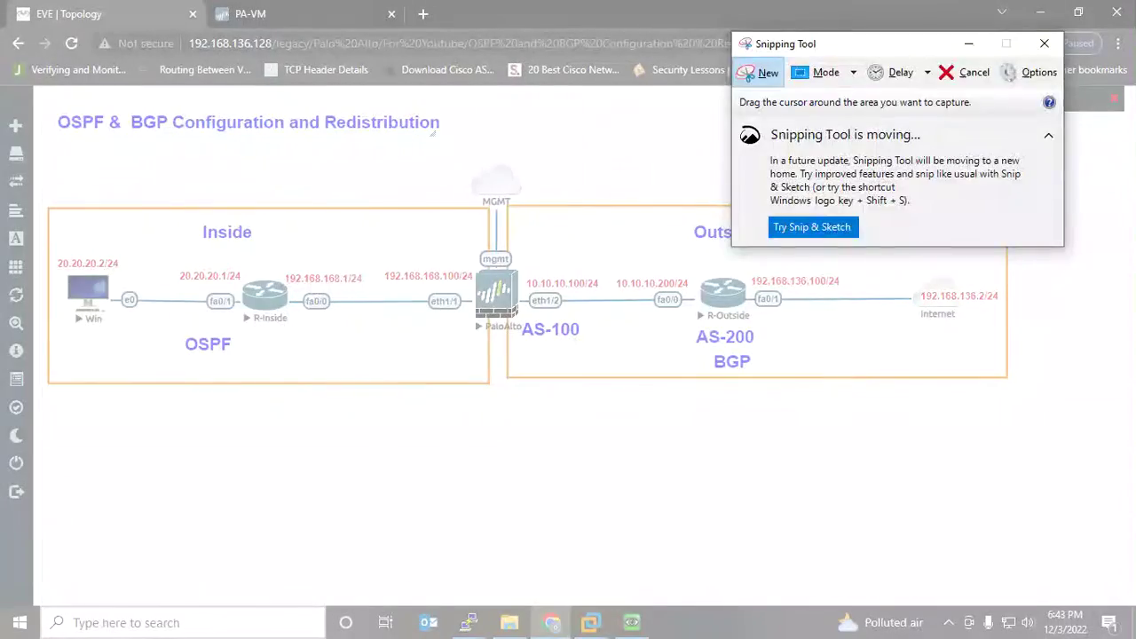
Snip the EVE topology and ink R-Outside's 192.168.136.100/24, R-Inside's 20.20.20.1/24 and the Internet path
left_click_drag(47, 95, 1134, 536)
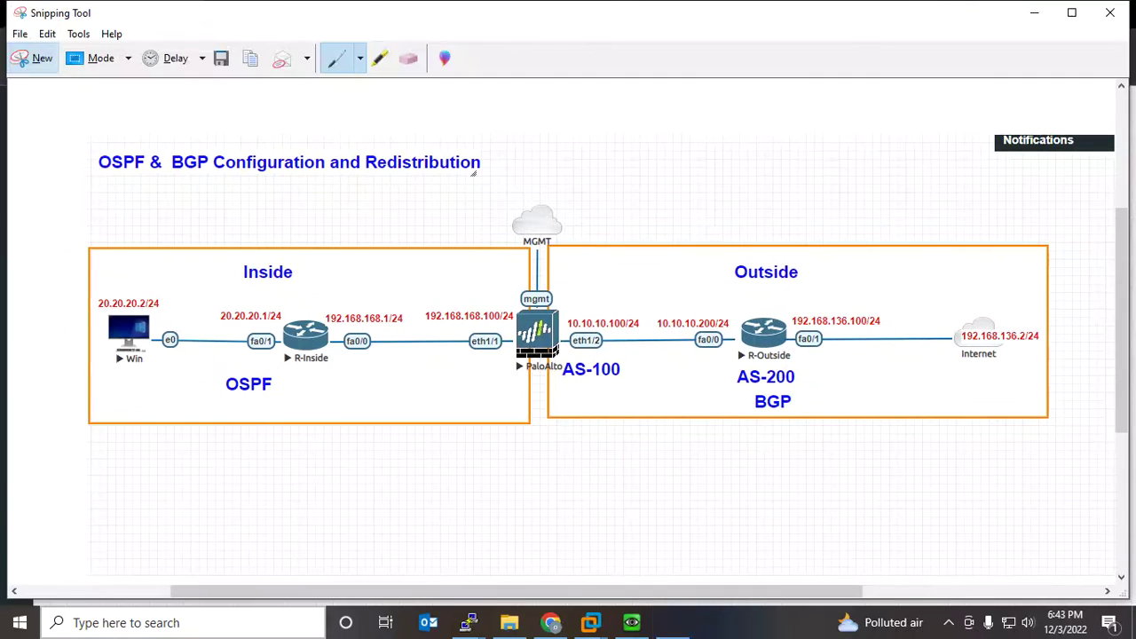
mouse_move(837, 336)
left_mouse_down()
mouse_move(850, 335)
mouse_move(819, 297)
mouse_move(850, 334)
mouse_move(617, 325)
mouse_move(568, 345)
mouse_move(582, 325)
left_mouse_up()
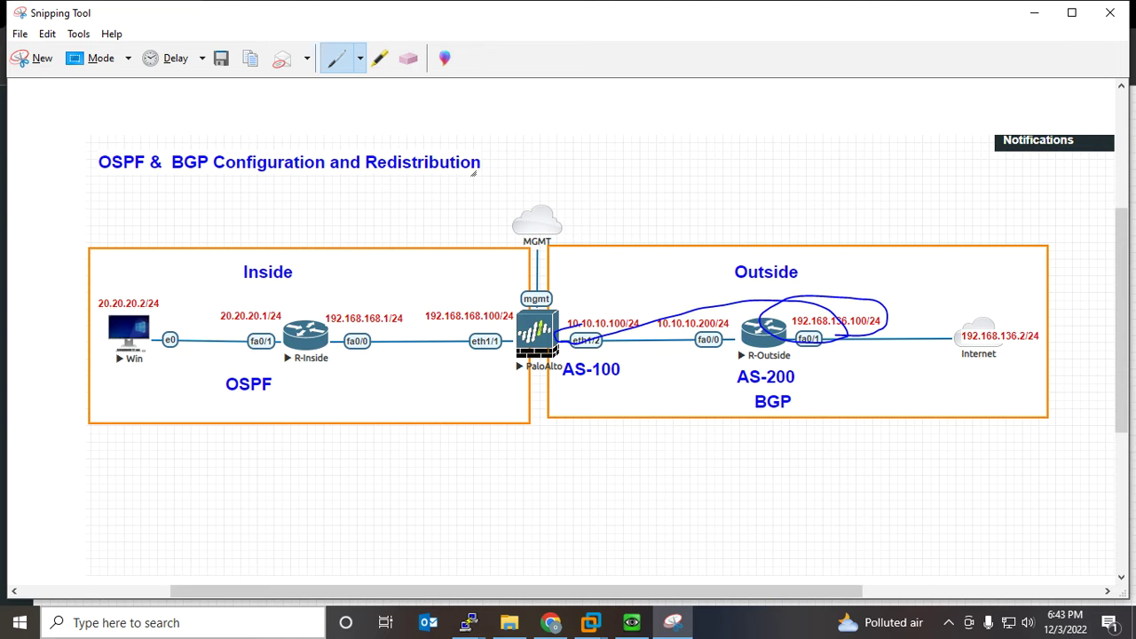
mouse_move(250, 291)
left_mouse_down()
mouse_move(218, 310)
mouse_move(302, 332)
mouse_move(311, 306)
mouse_move(417, 295)
mouse_move(510, 330)
mouse_move(513, 345)
left_mouse_up()
mouse_move(224, 387)
left_mouse_down()
mouse_move(586, 222)
mouse_move(974, 321)
mouse_move(913, 327)
left_mouse_up()
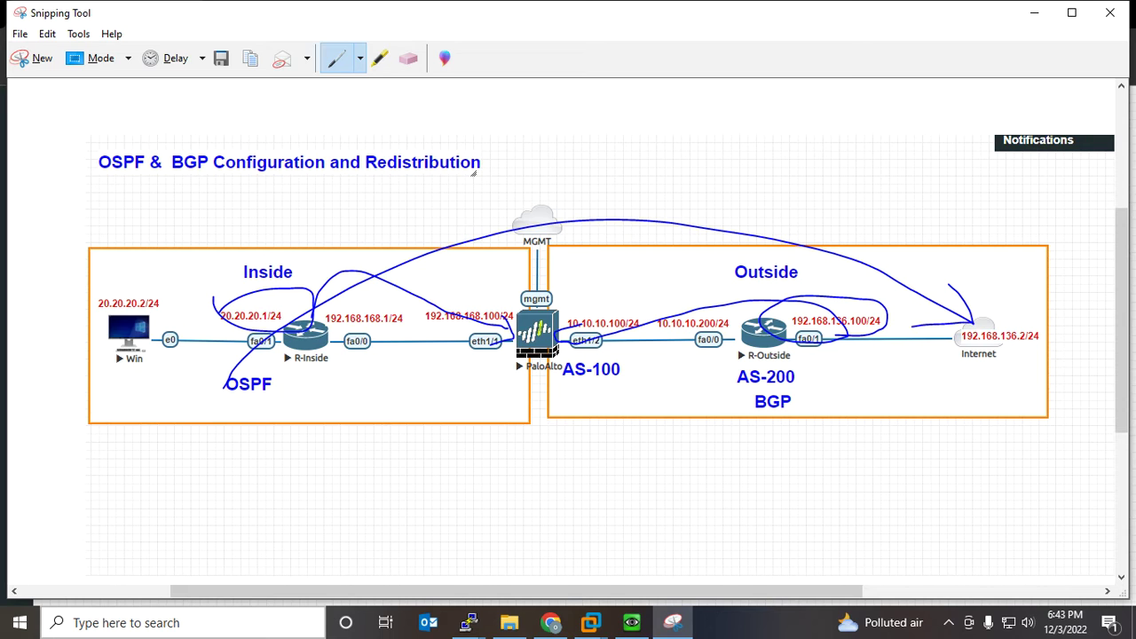
mouse_move(802, 367)
left_mouse_down()
mouse_move(981, 368)
mouse_move(947, 374)
left_mouse_up()
mouse_move(803, 303)
left_mouse_down()
mouse_move(737, 353)
mouse_move(824, 306)
left_mouse_up()
On R-Outside, type 'ip route 0.0.0.0 0.0.0.0 192.168.136.2', correcting a gateway typo
mouse_move(550, 623)
mouse_move(468, 622)
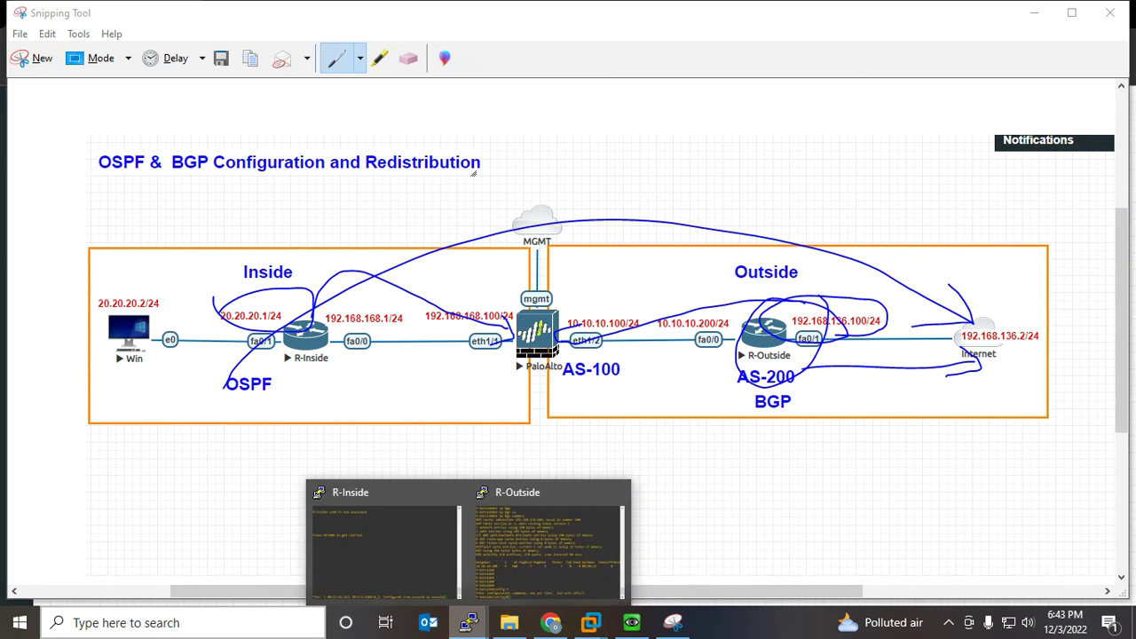
left_click(546, 542)
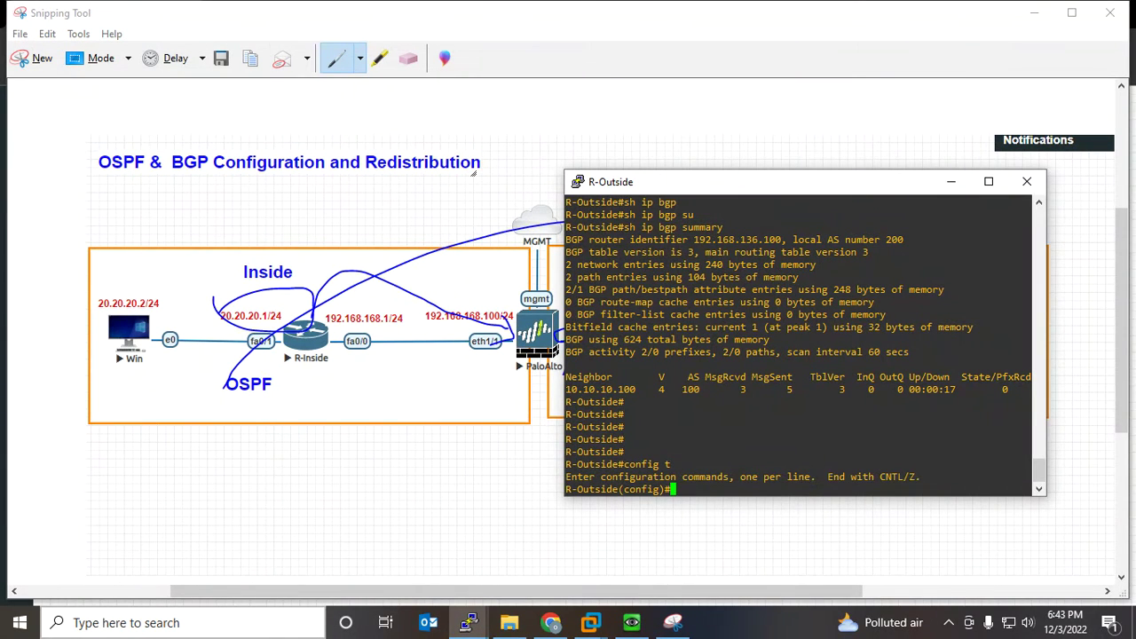
type("ip ro")
key("Tab")
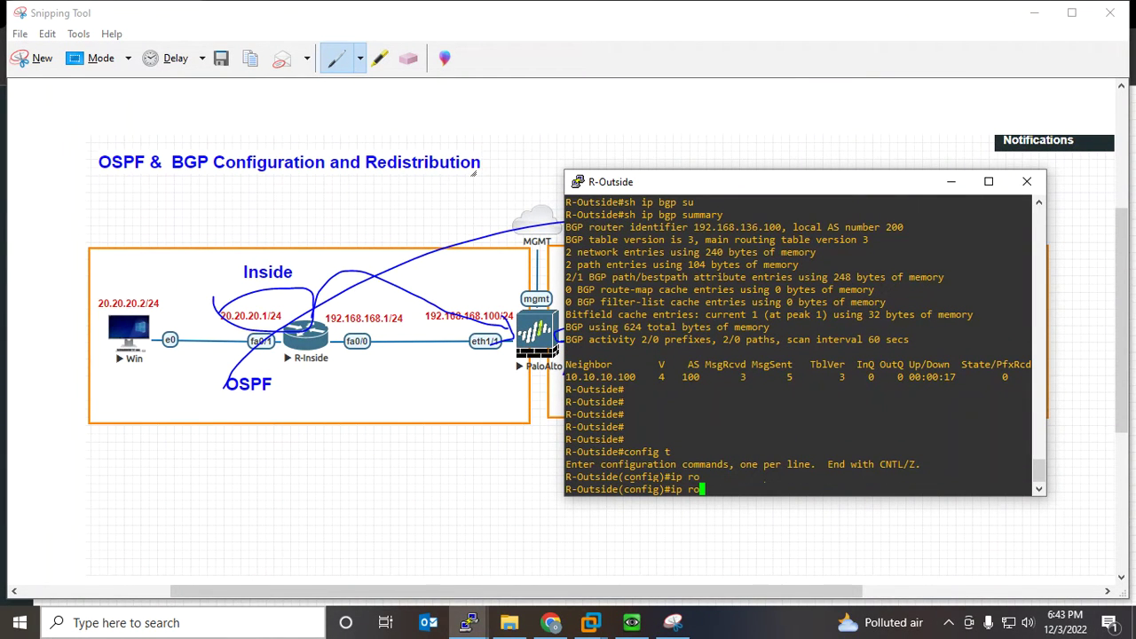
type("ute")
key("Tab")
type("0.0.0.0 ")
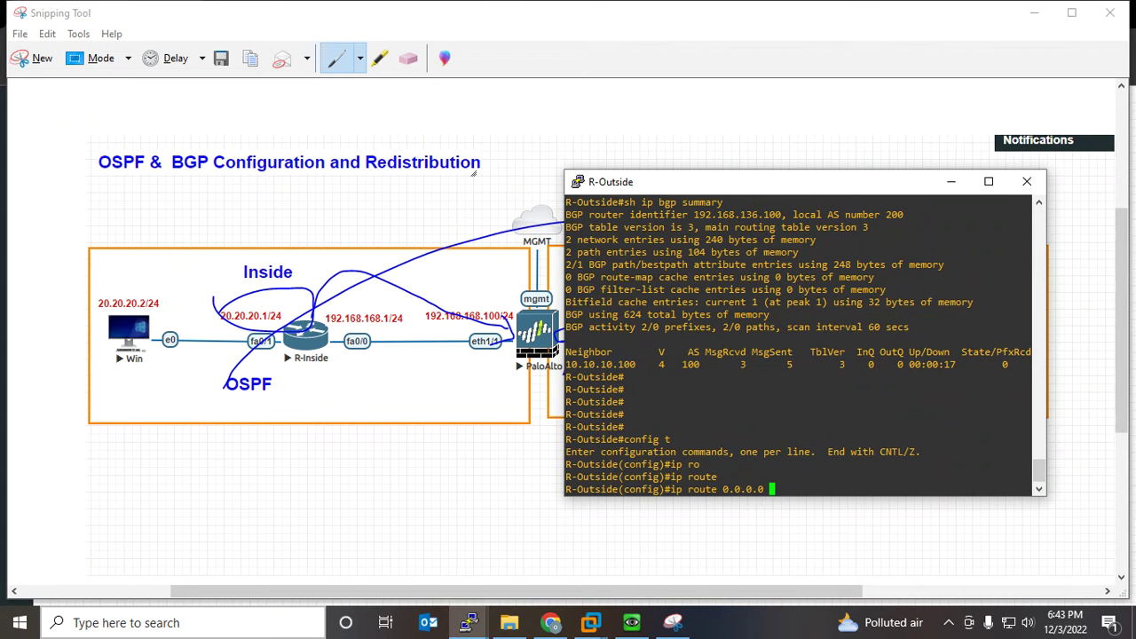
type("0.0.")
type("0 1923.")
key("BackSpace")
key("BackSpace")
type(".168.136.2")
Circle the Internet node's 192.168.136.2/24 on the diagram, then apply and highlight the default route
key("alt+Tab")
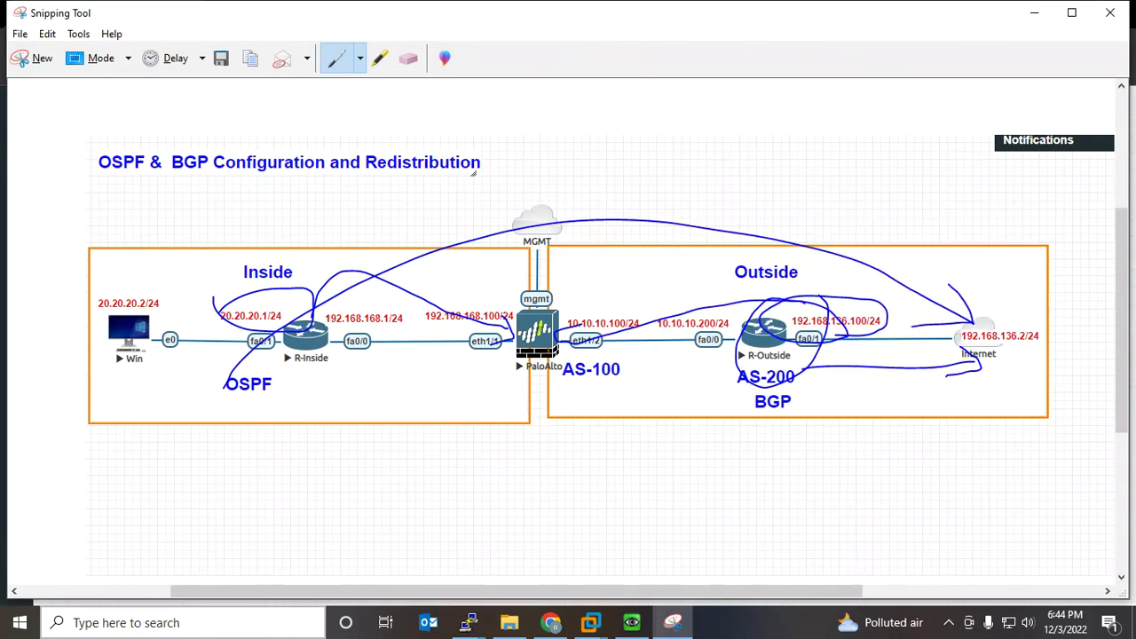
mouse_move(923, 359)
left_mouse_down()
mouse_move(1047, 355)
mouse_move(1003, 298)
mouse_move(954, 328)
mouse_move(963, 359)
left_mouse_up()
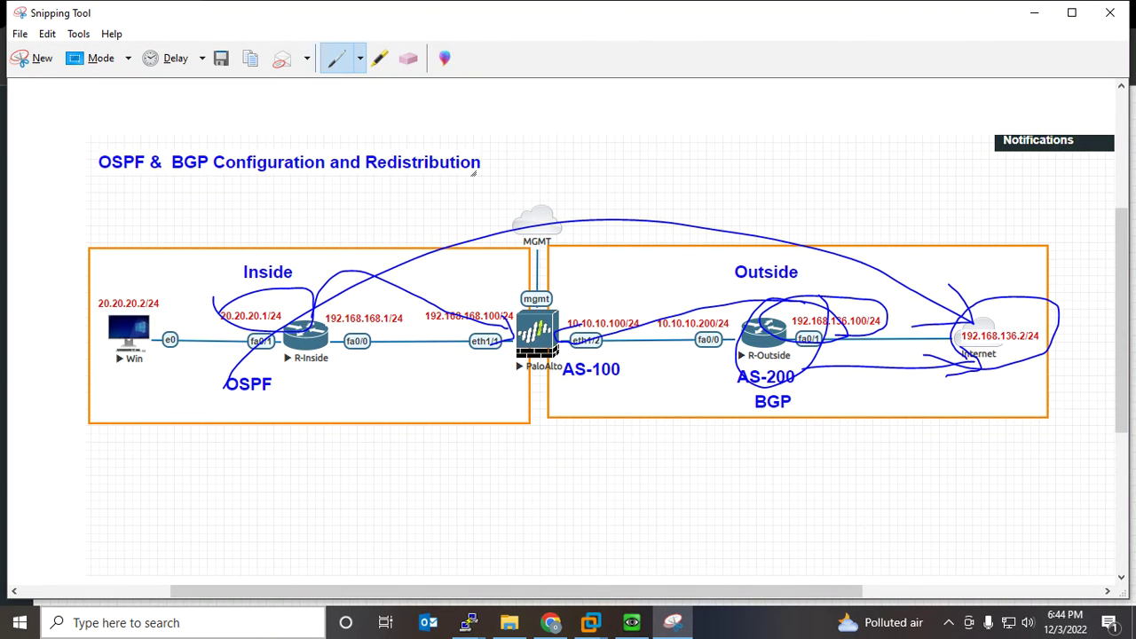
mouse_move(467, 623)
left_click(551, 532)
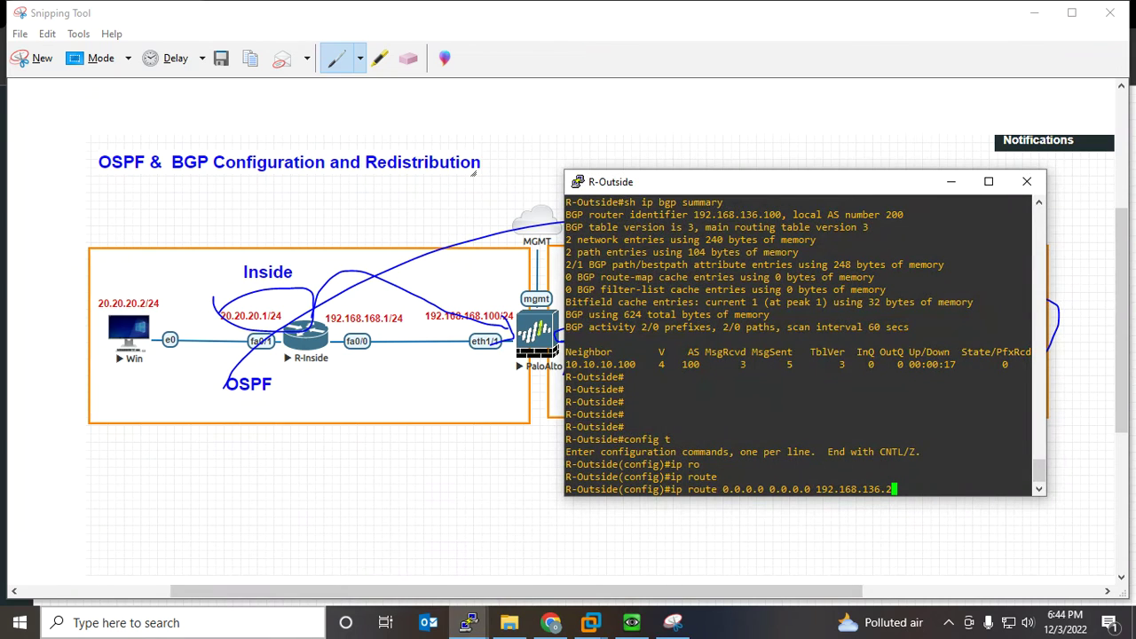
key("Return")
key("Return")
key("Return")
key("Return")
key("Return")
key("Return")
key("Return")
key("Return")
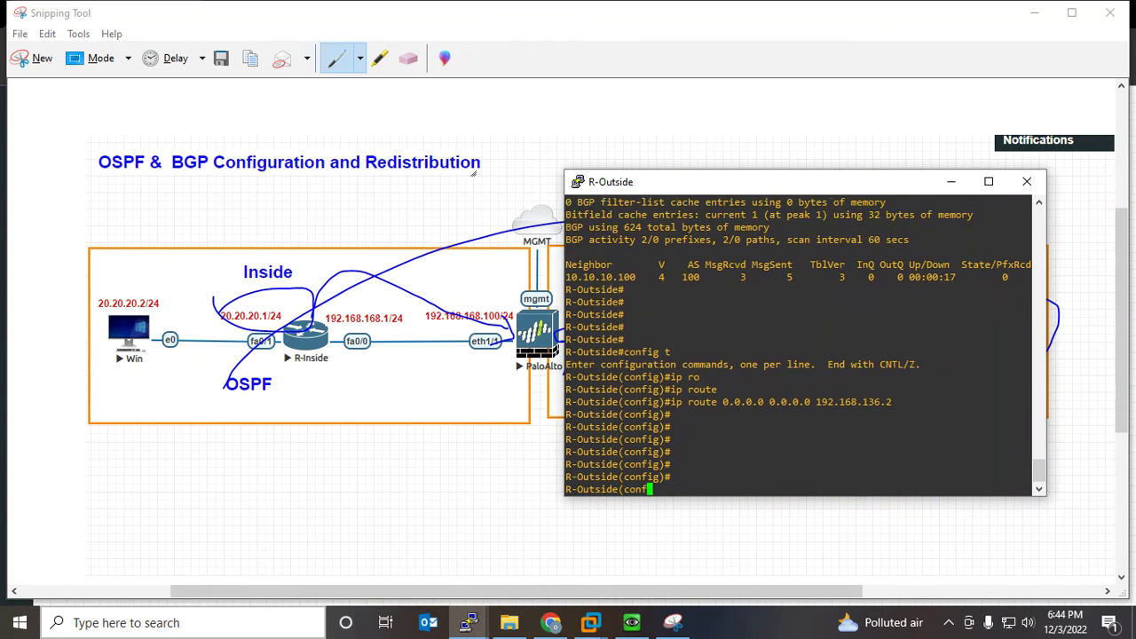
left_click_drag(1030, 389, 672, 389)
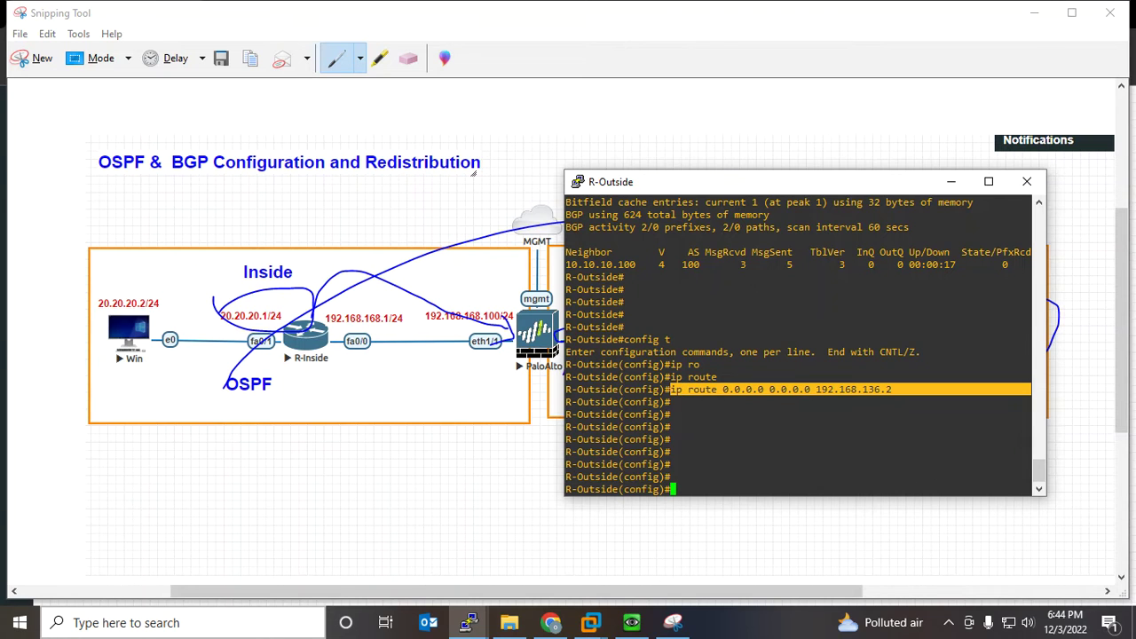
key("alt+Tab")
Draw arrows tracing the round trip between the Win PC and the Internet via R-Outside
mouse_move(1023, 318)
left_mouse_down()
mouse_move(957, 221)
mouse_move(146, 239)
mouse_move(142, 282)
mouse_move(192, 255)
left_mouse_up()
mouse_move(107, 313)
left_mouse_down()
mouse_move(123, 376)
mouse_move(464, 436)
mouse_move(811, 419)
mouse_move(930, 350)
mouse_move(920, 355)
left_mouse_up()
mouse_move(959, 307)
left_mouse_down()
mouse_move(423, 172)
mouse_move(116, 292)
left_mouse_up()
mouse_move(121, 251)
left_mouse_down()
mouse_move(113, 292)
mouse_move(126, 295)
left_mouse_up()
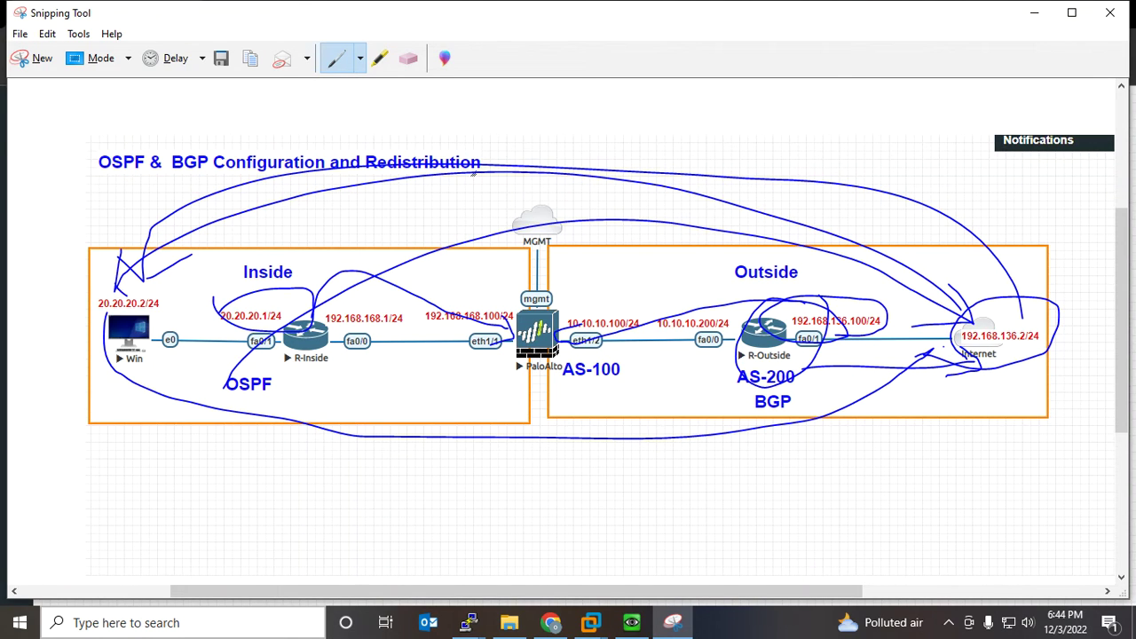
mouse_move(117, 357)
left_mouse_down()
mouse_move(671, 512)
mouse_move(903, 381)
mouse_move(918, 357)
mouse_move(897, 369)
mouse_move(925, 385)
left_mouse_up()
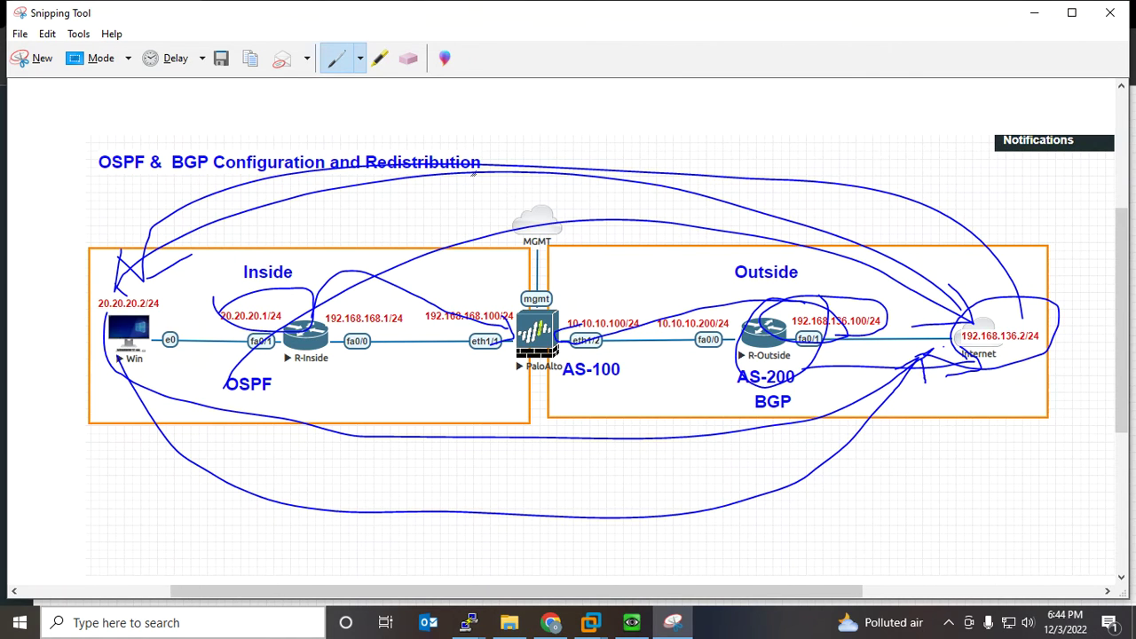
mouse_move(955, 318)
left_mouse_down()
mouse_move(606, 234)
mouse_move(131, 357)
left_mouse_up()
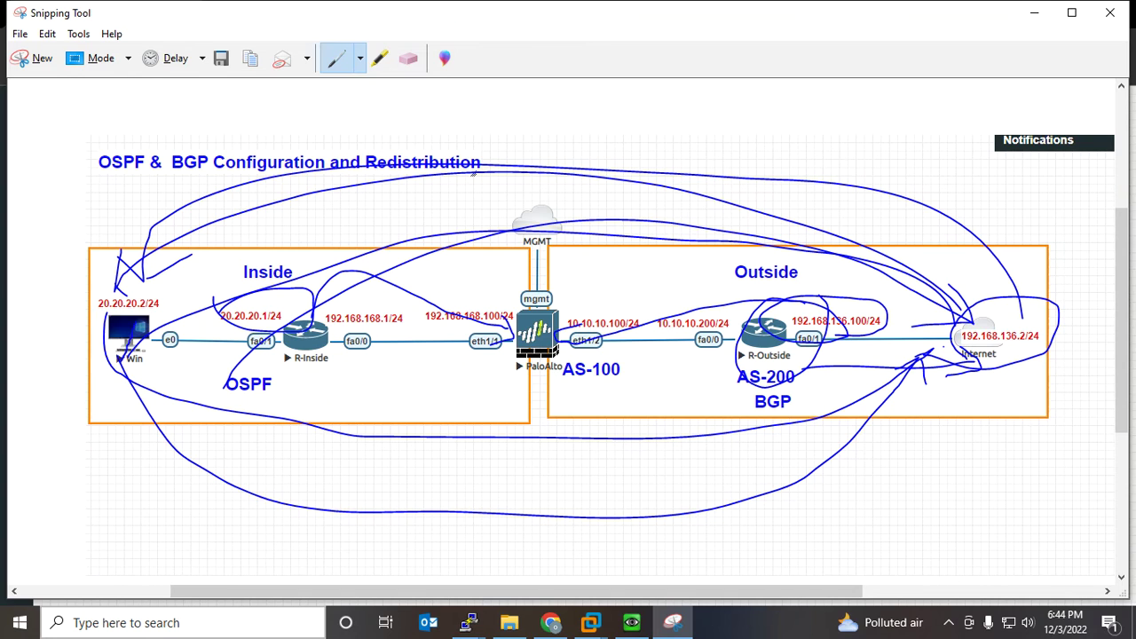
left_click_drag(119, 363, 170, 364)
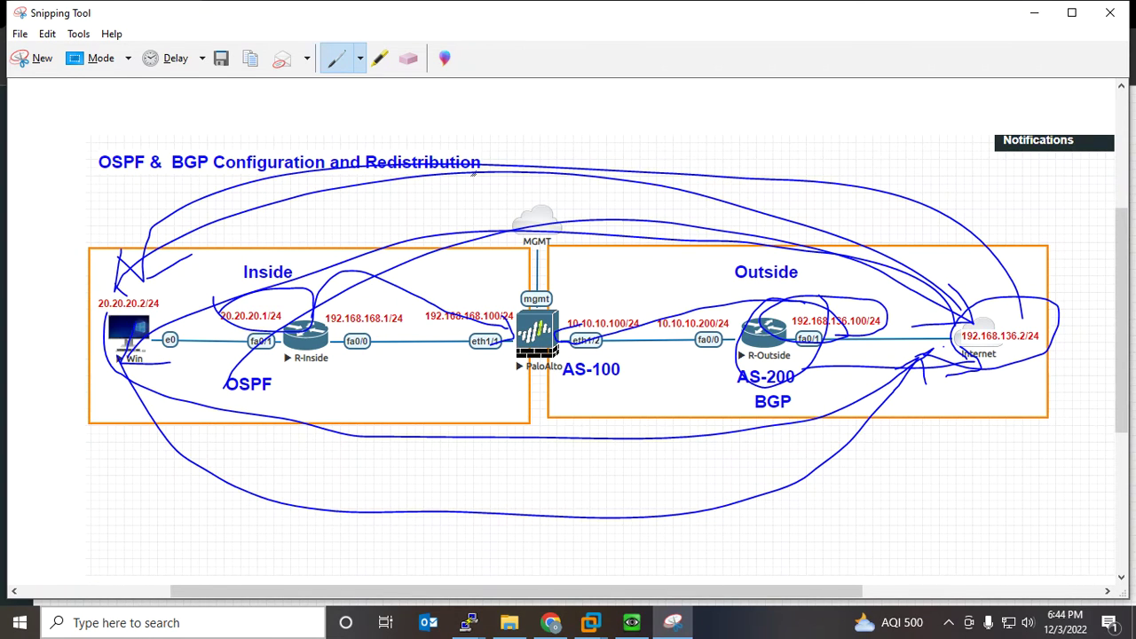
mouse_move(825, 364)
left_mouse_down()
mouse_move(892, 315)
mouse_move(648, 286)
mouse_move(799, 390)
mouse_move(833, 376)
mouse_move(447, 380)
mouse_move(358, 353)
mouse_move(353, 337)
mouse_move(377, 334)
mouse_move(379, 379)
left_mouse_up()
mouse_move(139, 330)
left_mouse_down()
mouse_move(256, 319)
mouse_move(383, 286)
mouse_move(751, 345)
mouse_move(760, 328)
mouse_move(742, 376)
left_mouse_up()
Erase nearly all ink strokes from the topology snip with the Eraser
left_click(408, 59)
mouse_move(497, 156)
left_mouse_down()
mouse_move(755, 306)
mouse_move(963, 363)
left_mouse_up()
left_click_drag(568, 218, 555, 253)
mouse_move(550, 551)
left_mouse_down()
mouse_move(568, 426)
mouse_move(497, 271)
mouse_move(338, 279)
left_mouse_up()
mouse_move(200, 268)
left_mouse_down()
mouse_move(169, 267)
mouse_move(366, 343)
mouse_move(368, 366)
mouse_move(505, 332)
left_mouse_up()
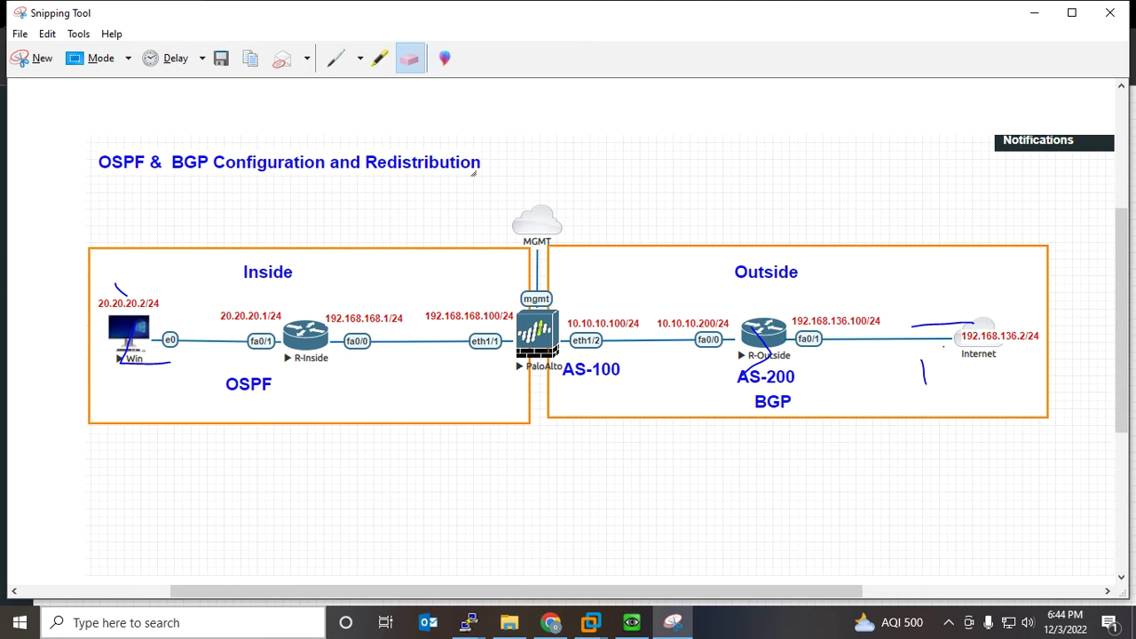
left_click_drag(941, 325, 766, 357)
left_click(924, 373)
On the R-Outside console, enter 'router bgp 200' configuration mode
mouse_move(469, 622)
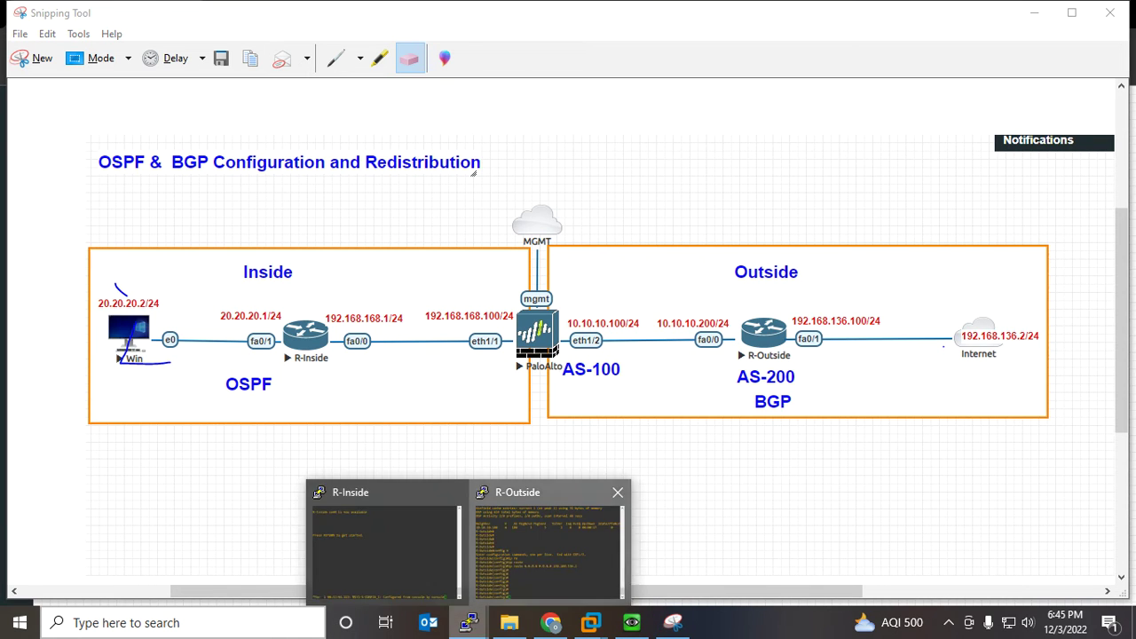
left_click(549, 546)
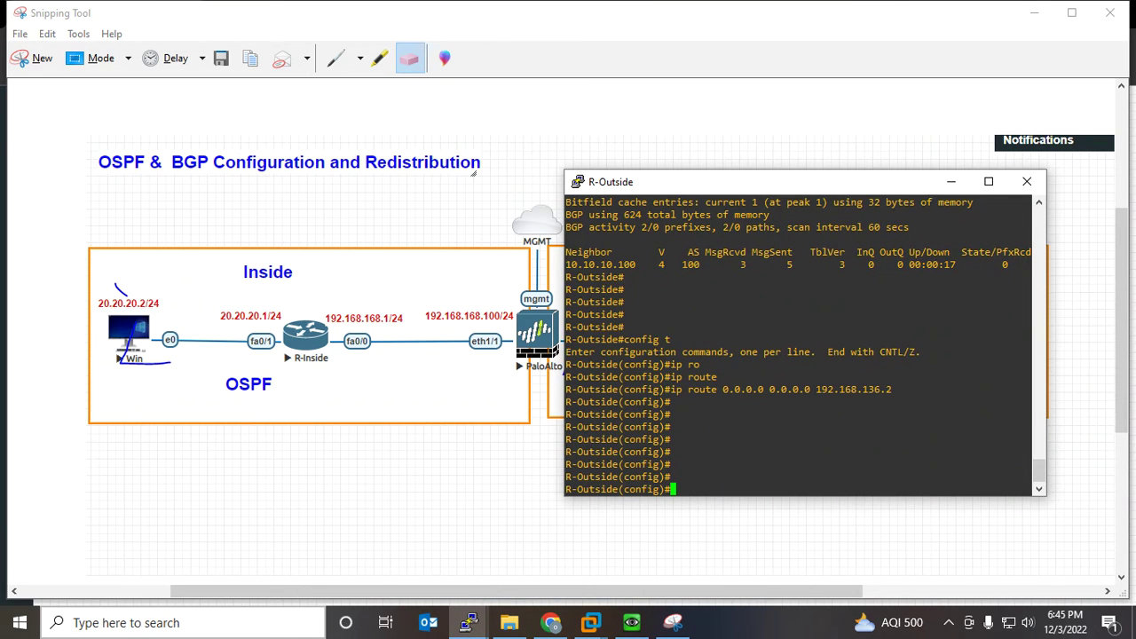
type("rou")
key("Tab")
type("te")
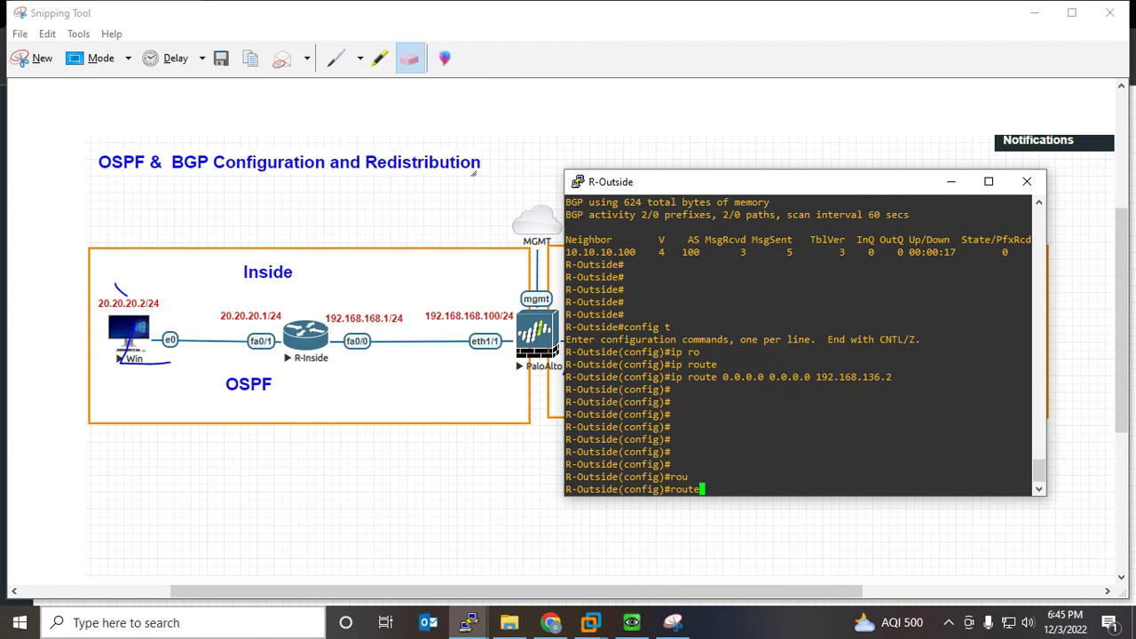
type("r")
key("Tab")
type("bg")
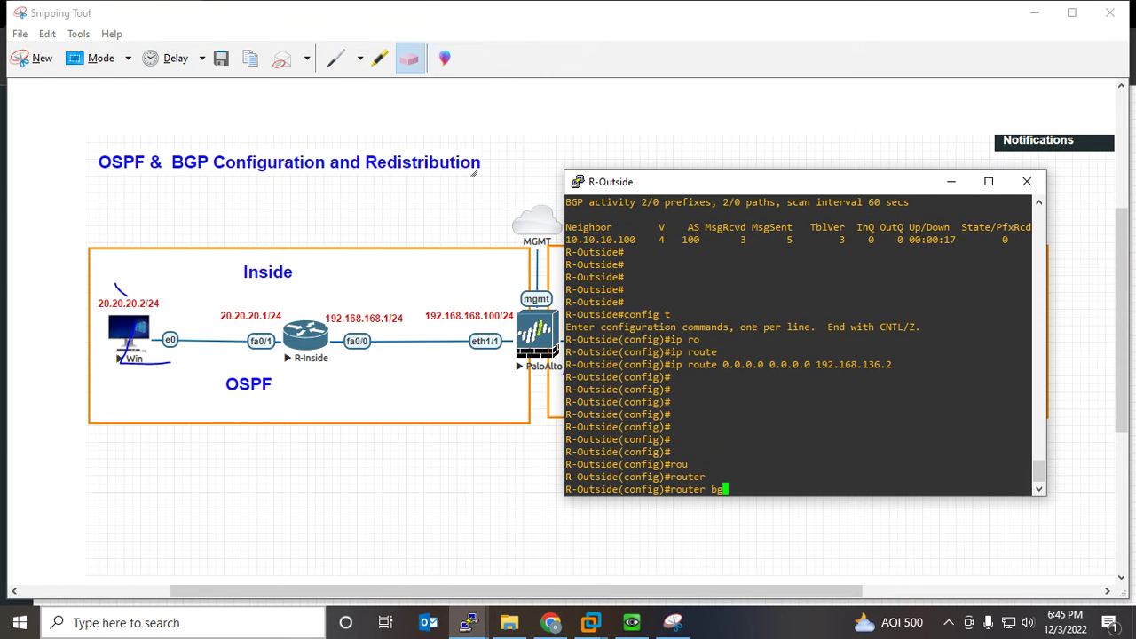
key("Tab")
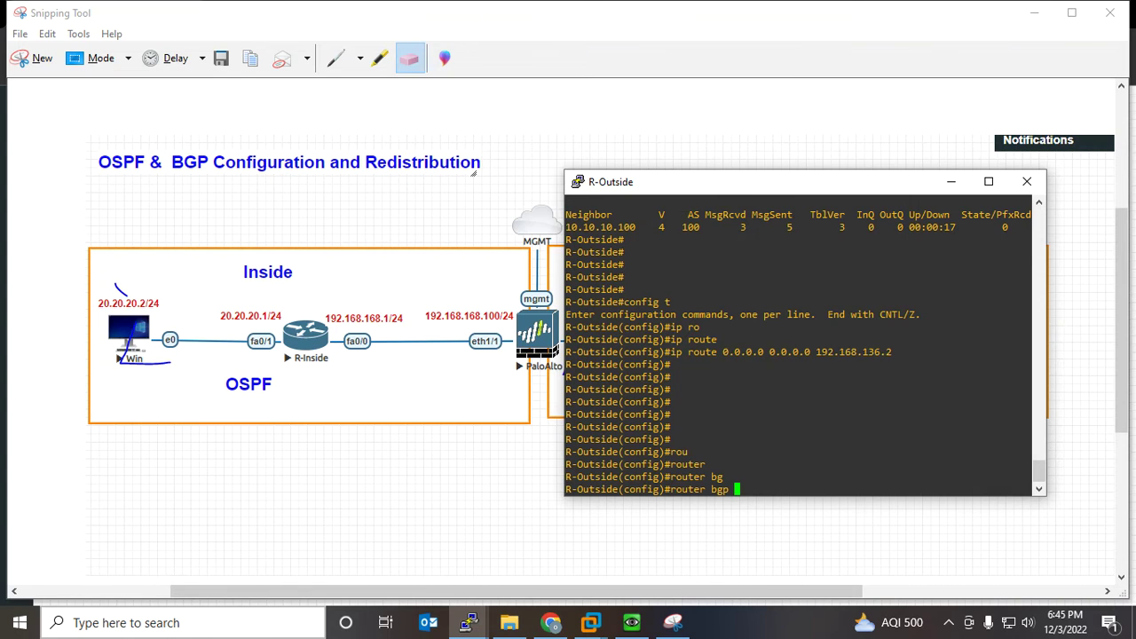
left_click_drag(770, 189, 777, 152)
type("200")
key("Return")
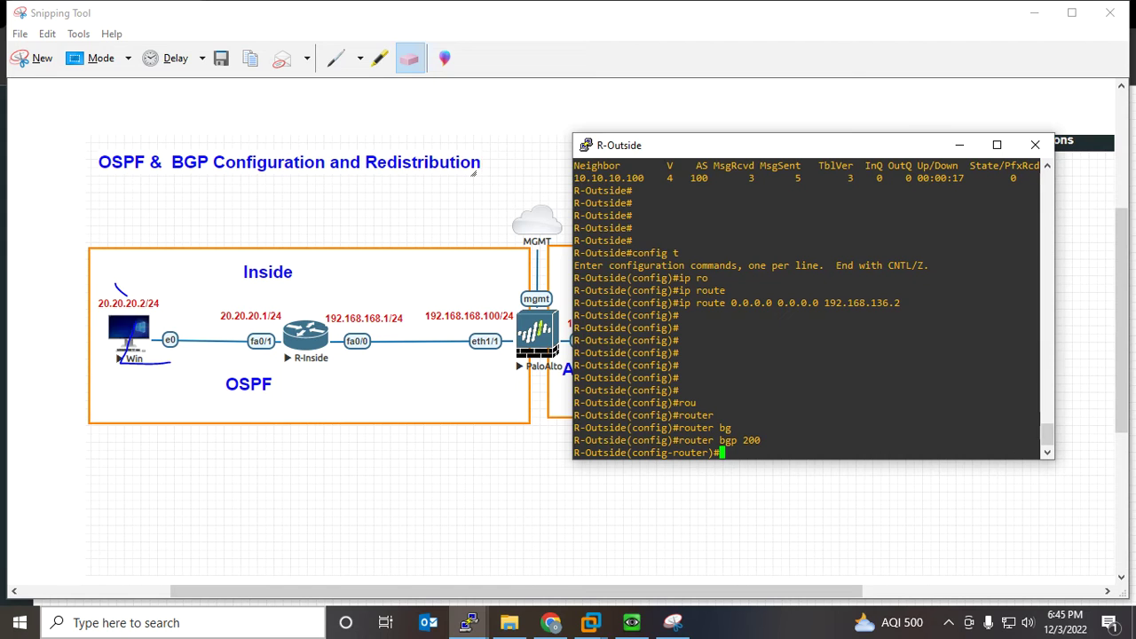
Add 'redistribute static' and 'redistribute connected' under BGP 200
type("redi")
key("Tab")
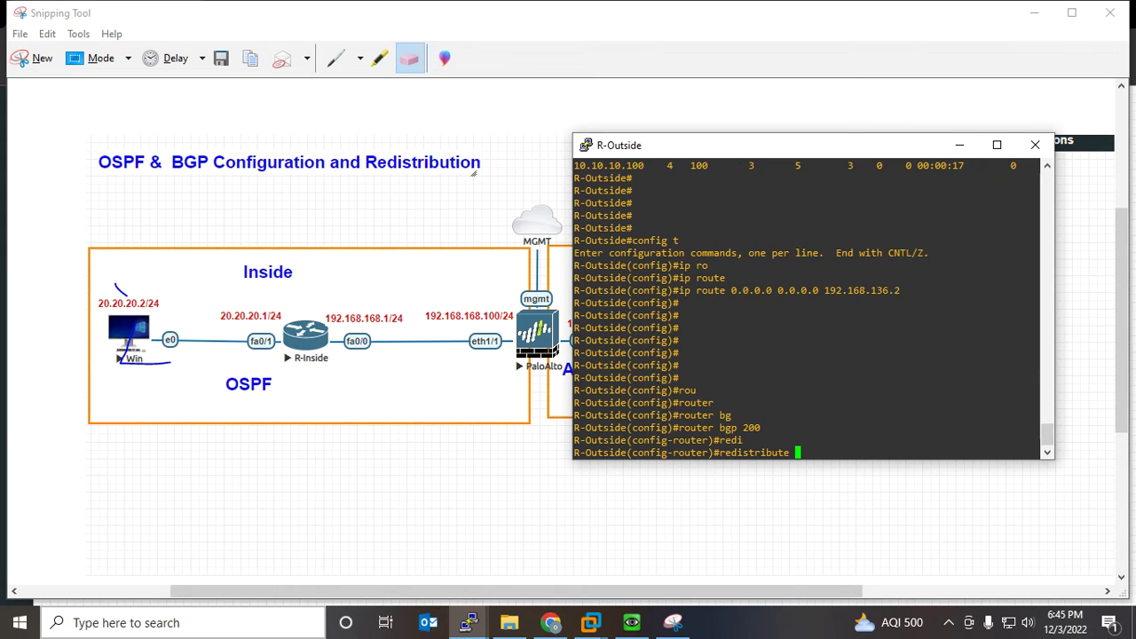
type("st")
key("Tab")
key("Return")
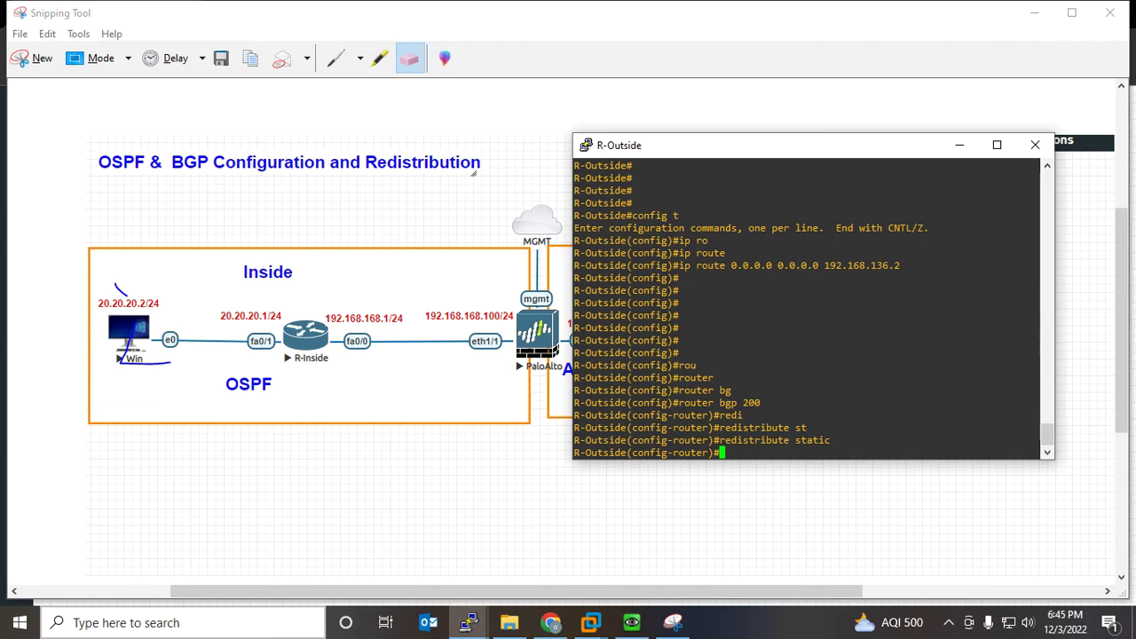
type("red")
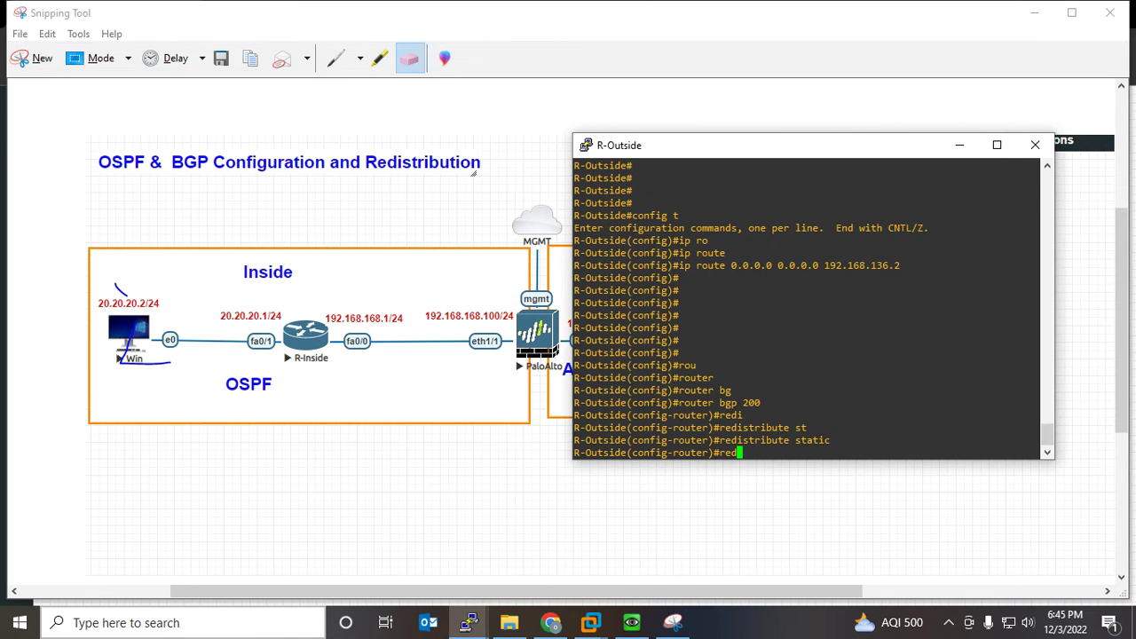
type("i")
key("Tab")
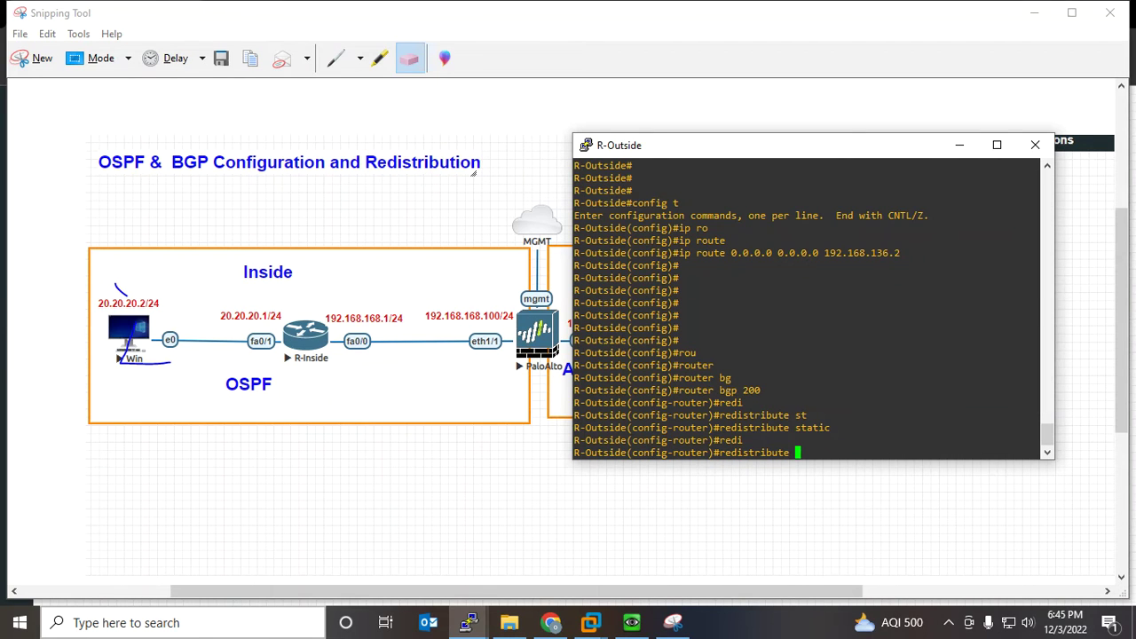
type("con")
key("Tab")
key("Return")
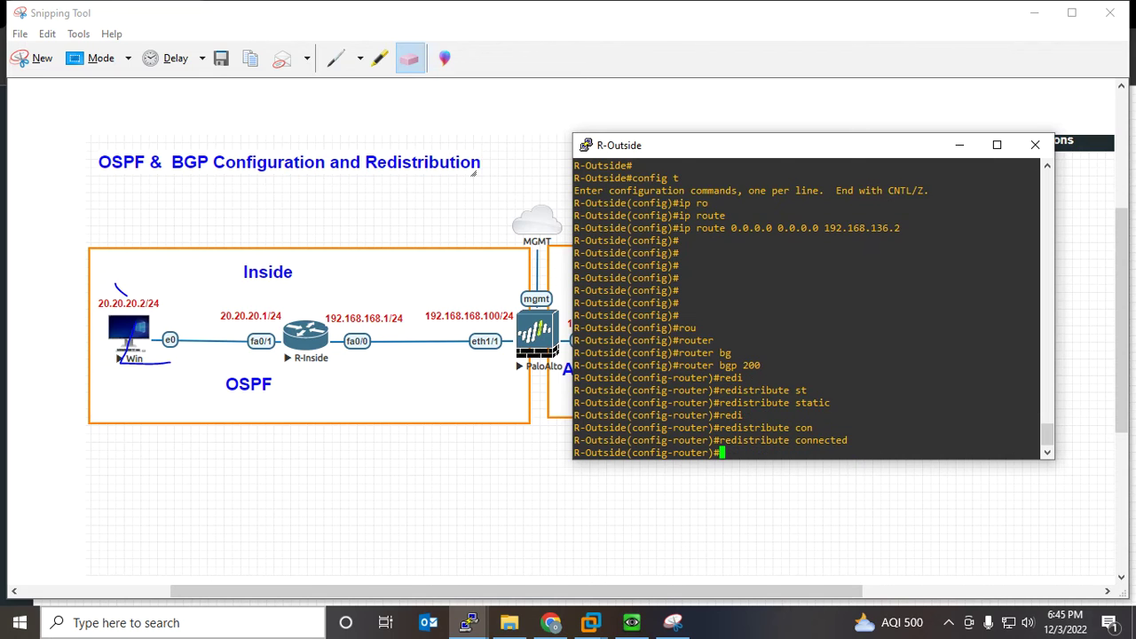
key("Return")
key("Return")
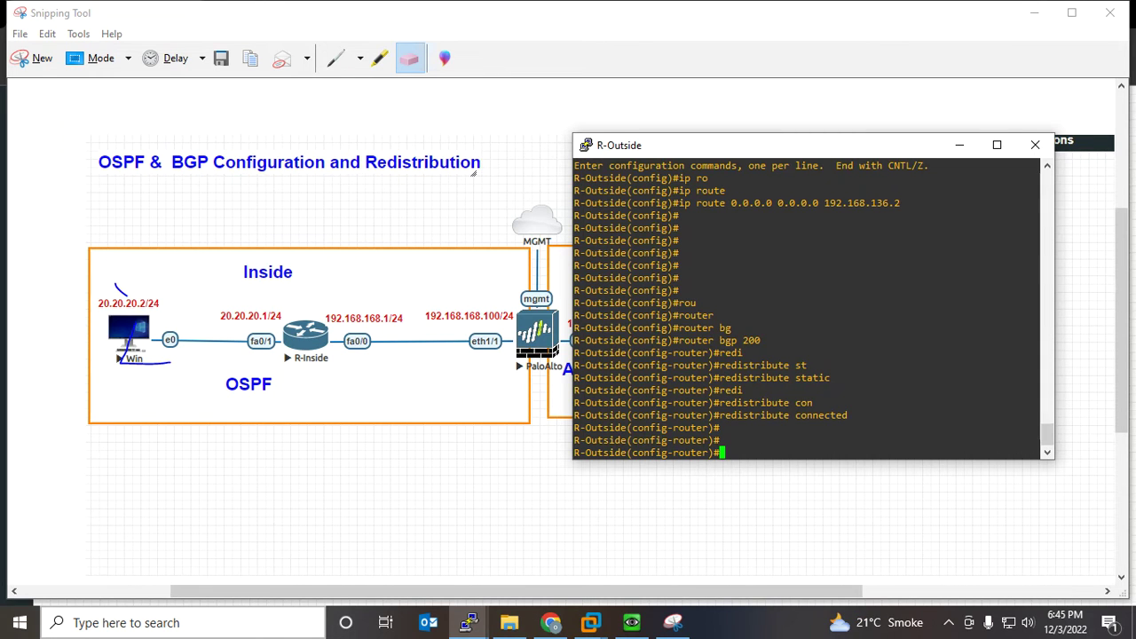
Add 'default-information originate' under BGP 200, then return to the diagram
type("def")
key("Tab")
type("-i")
key("Tab")
type("or")
key("Tab")
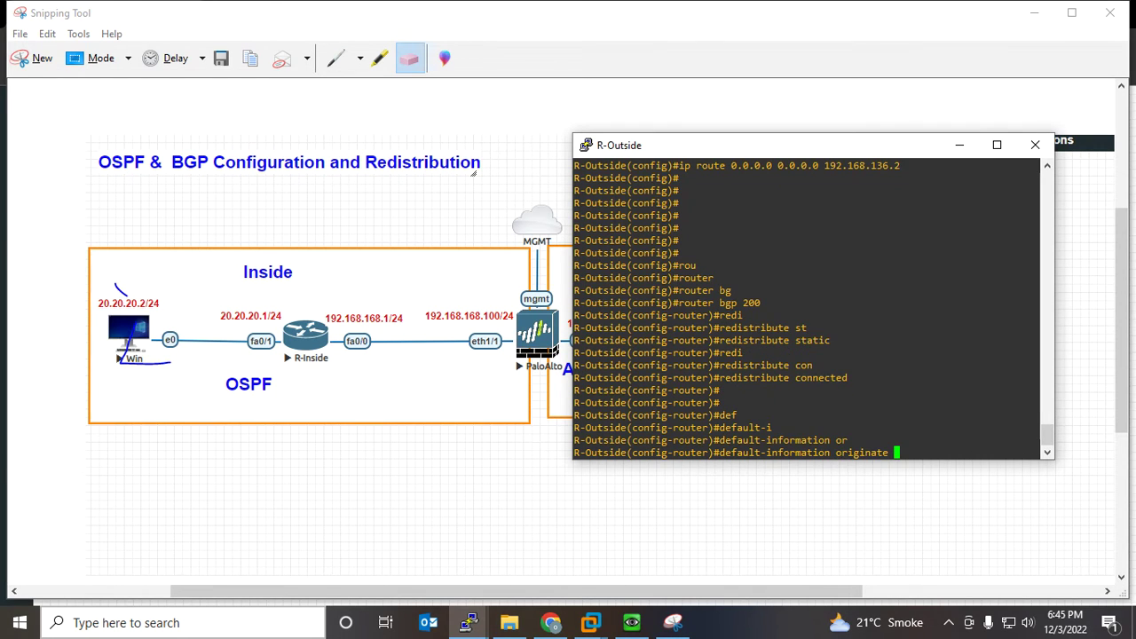
key("Return")
key("Return")
key("Return")
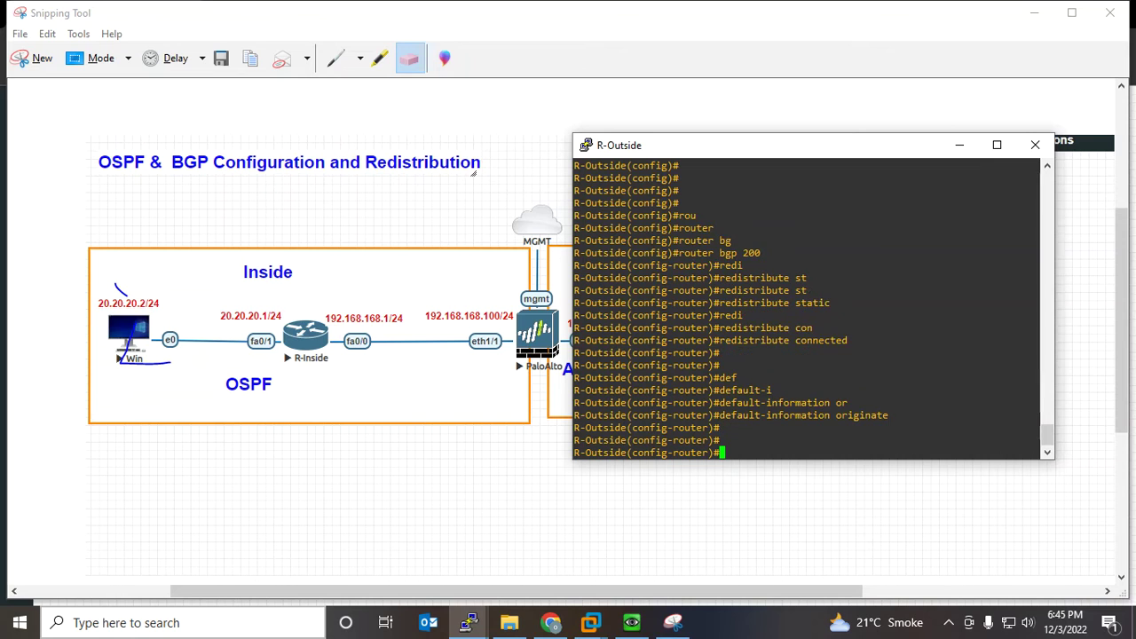
key("alt+Tab")
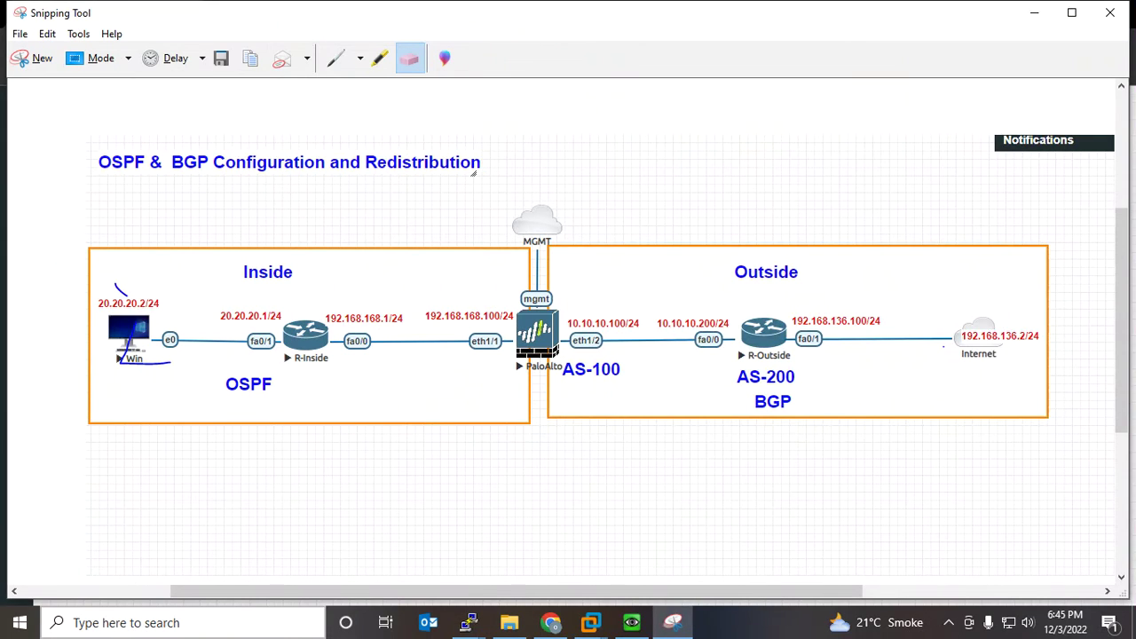
Draw a pen curve from AS-200 to the Internet cloud, then return to the PA-VM firewall page
left_click(336, 59)
mouse_move(784, 385)
left_mouse_down()
mouse_move(980, 354)
mouse_move(941, 319)
mouse_move(597, 318)
mouse_move(657, 324)
left_mouse_up()
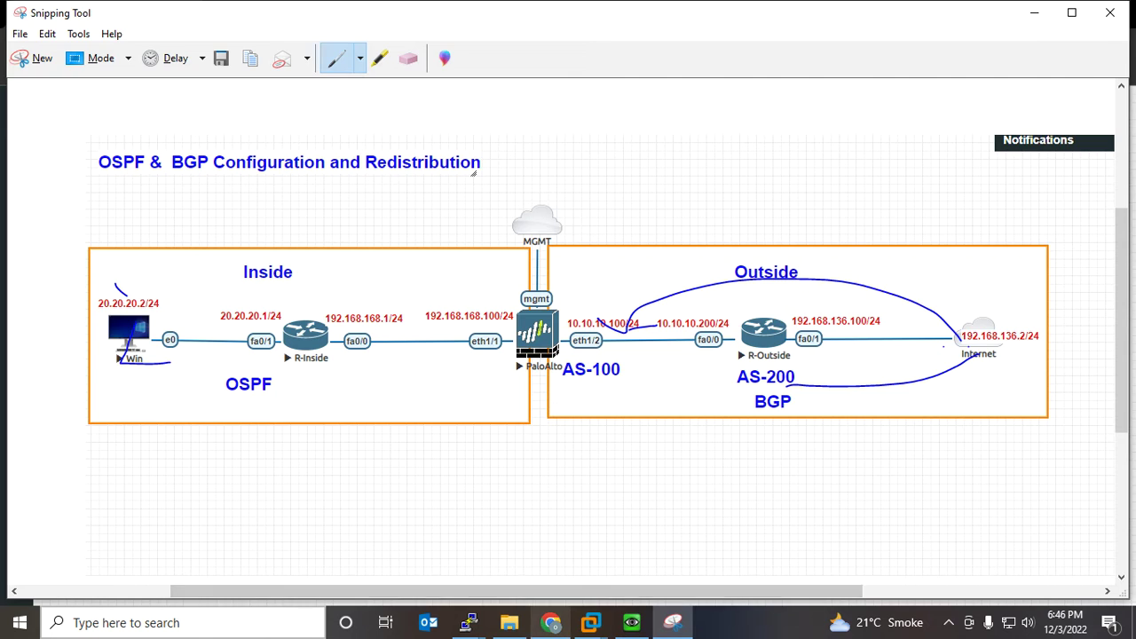
left_click(550, 623)
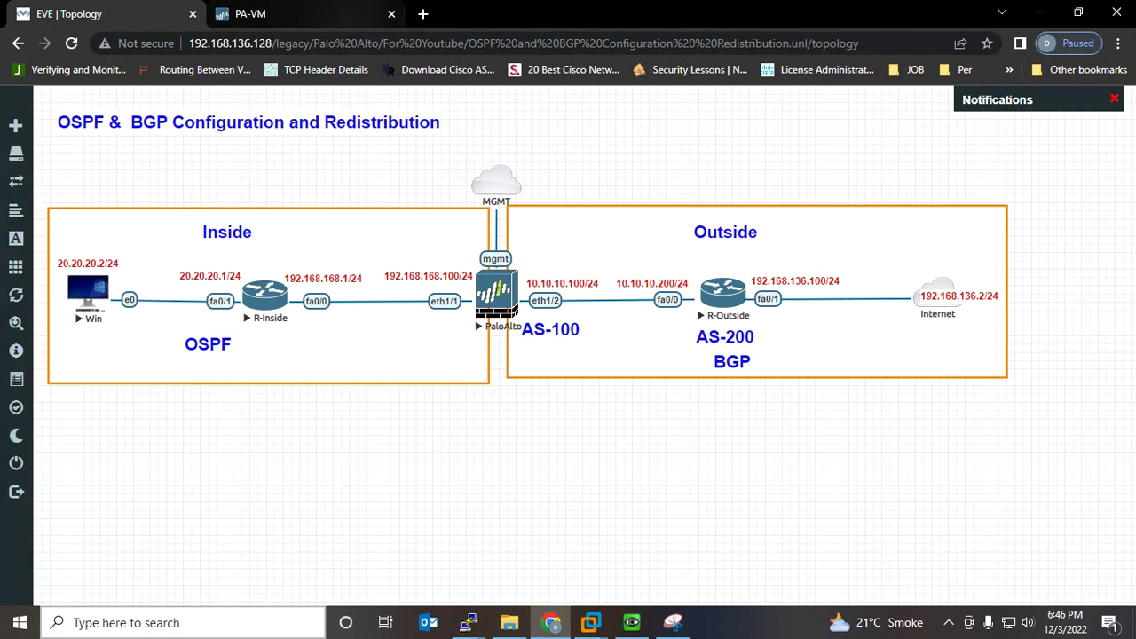
left_click(311, 14)
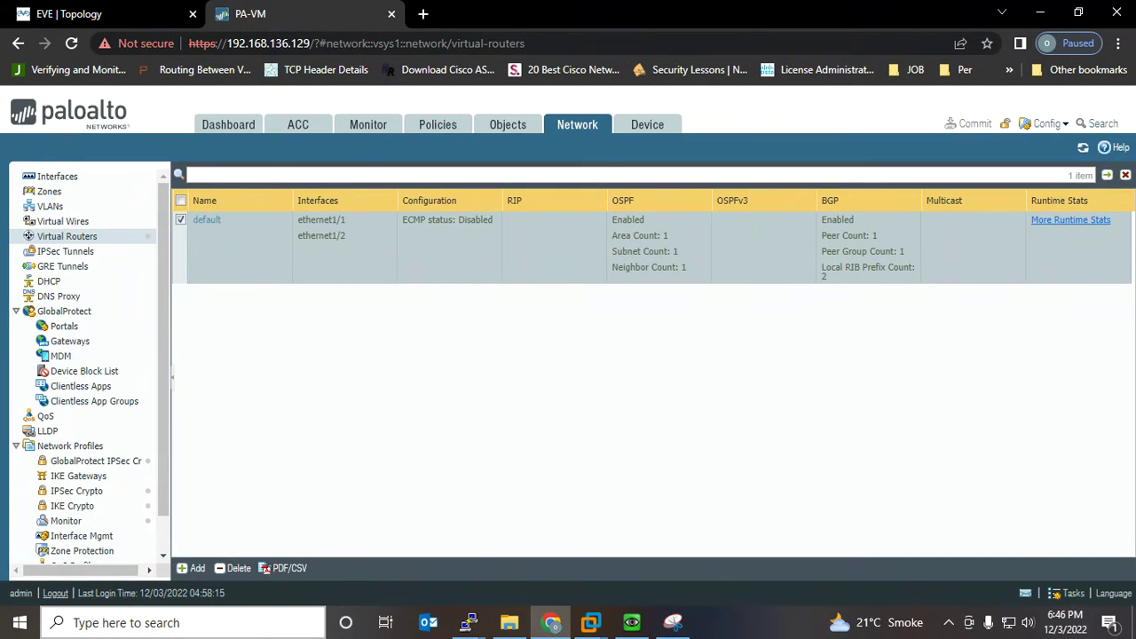
Show the default virtual router's runtime routes, now including 0.0.0.0/0 via 10.10.10.200
left_click(1071, 220)
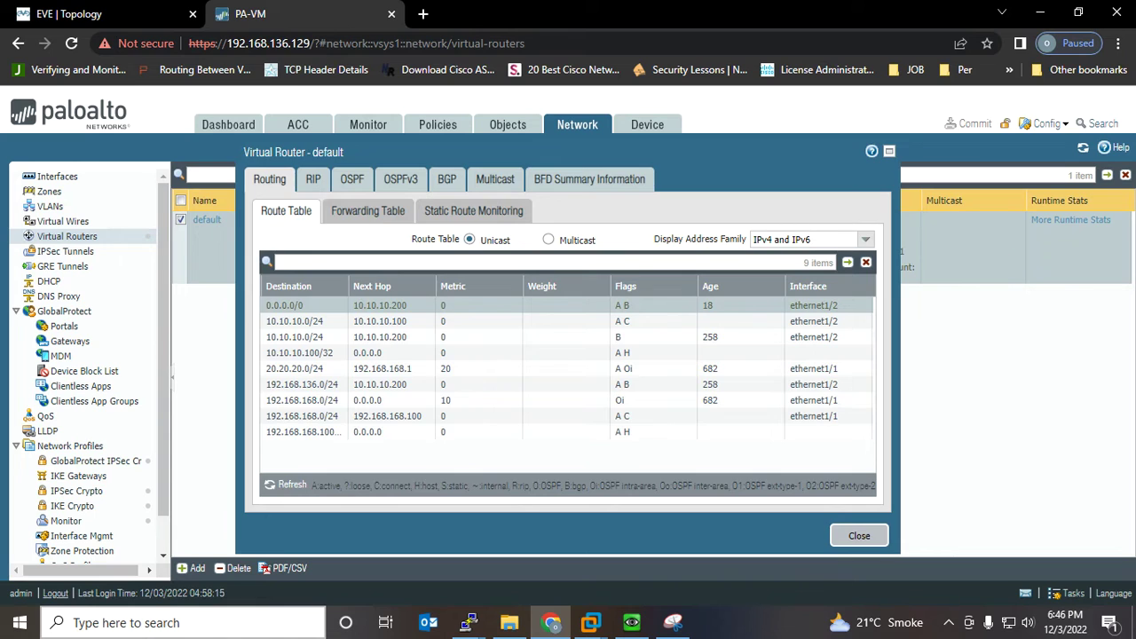
Enable Allow Redistribute Default Route in the default virtual router's BGP Redist Rules
left_click(860, 535)
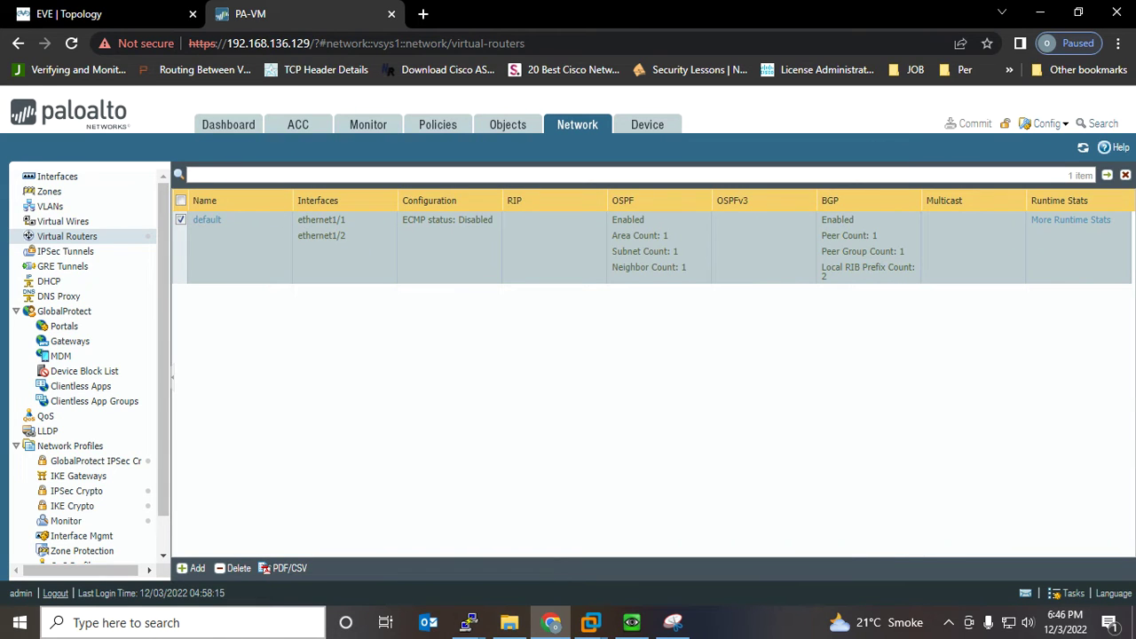
left_click(207, 220)
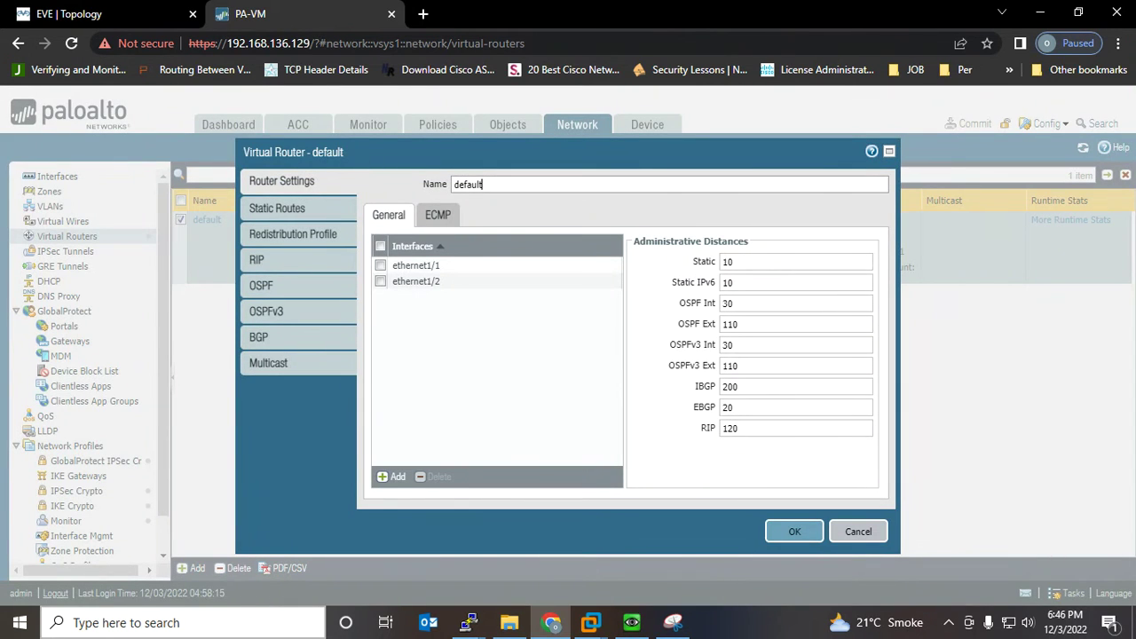
left_click(258, 336)
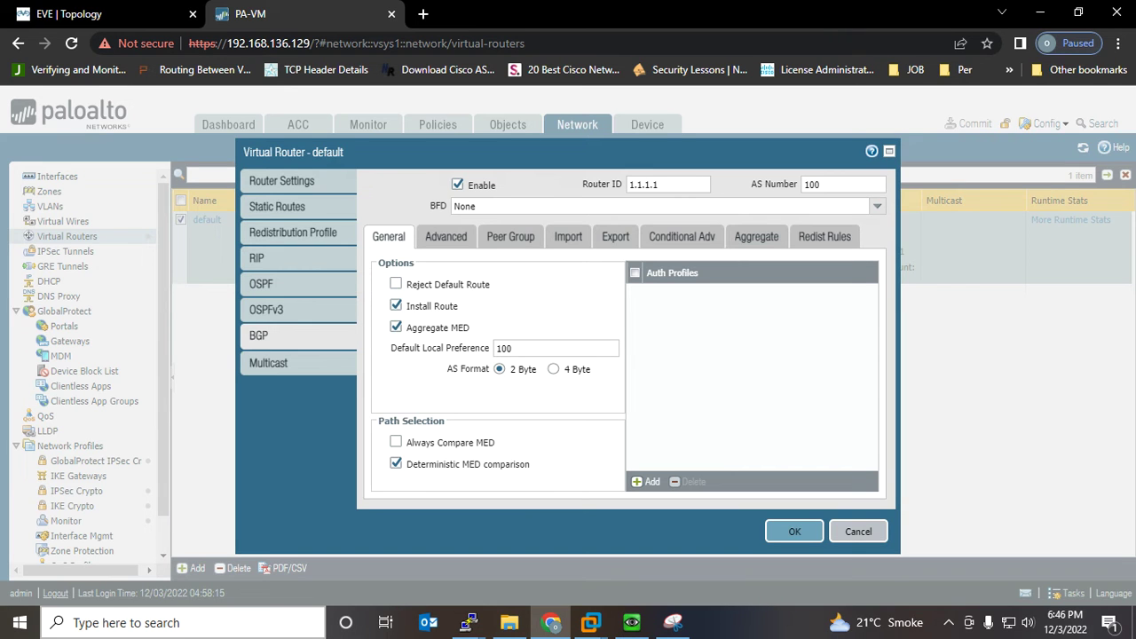
left_click(446, 236)
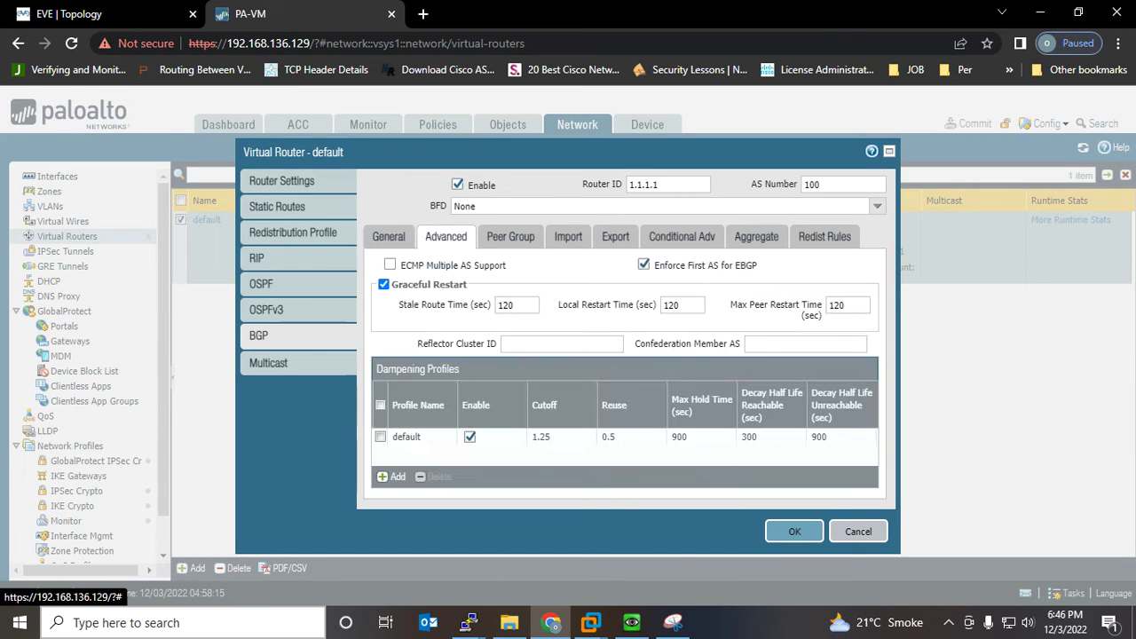
left_click(510, 238)
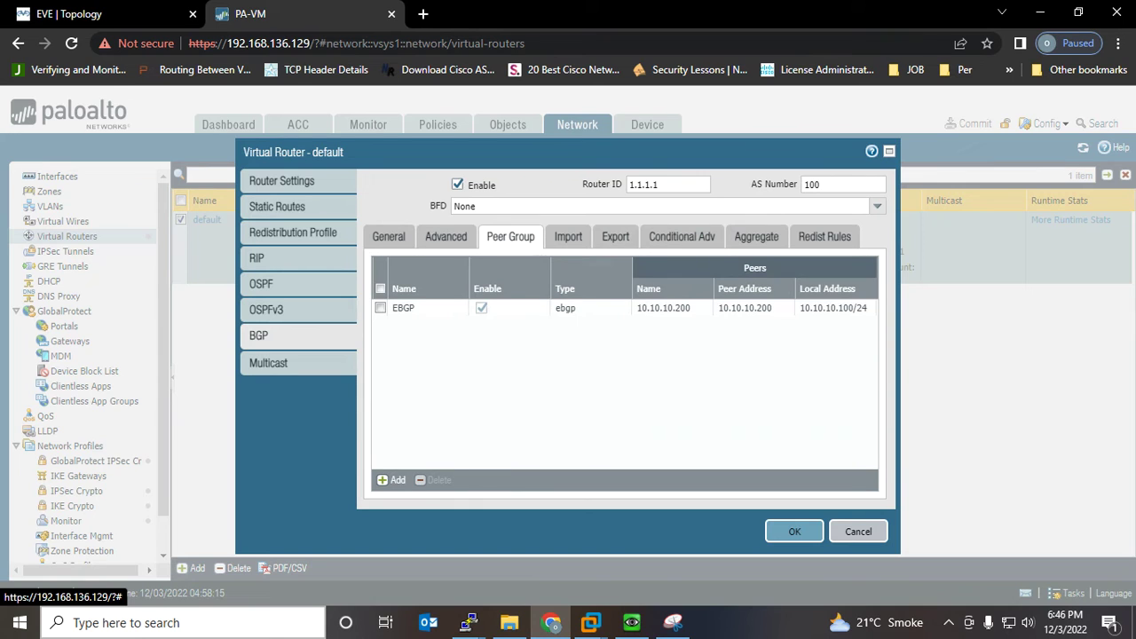
left_click(568, 236)
left_click(615, 236)
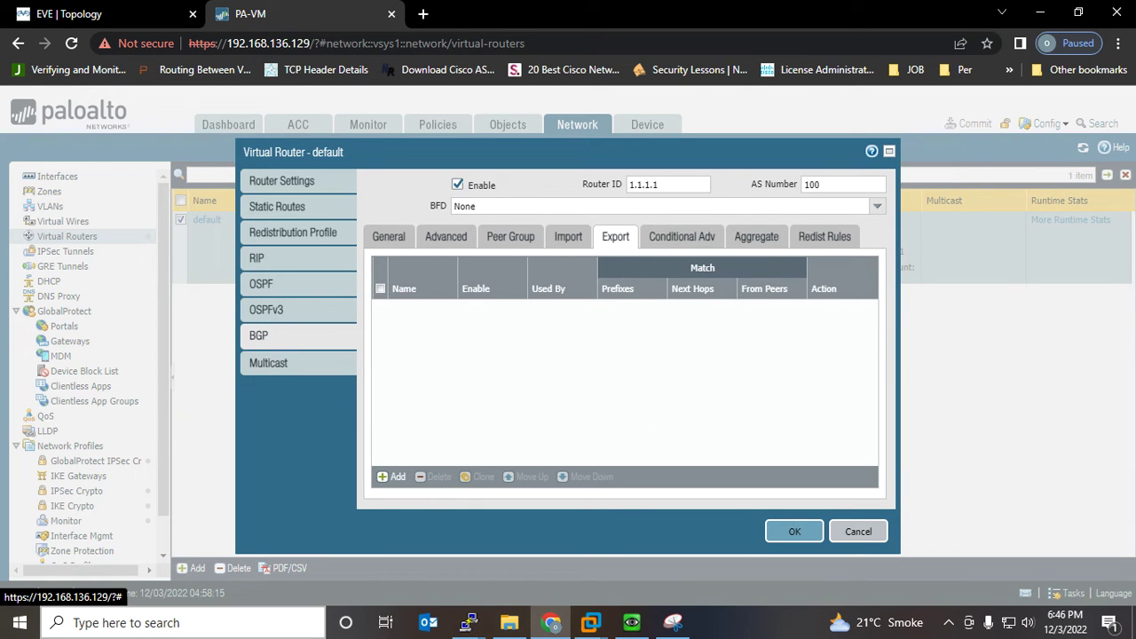
left_click(824, 236)
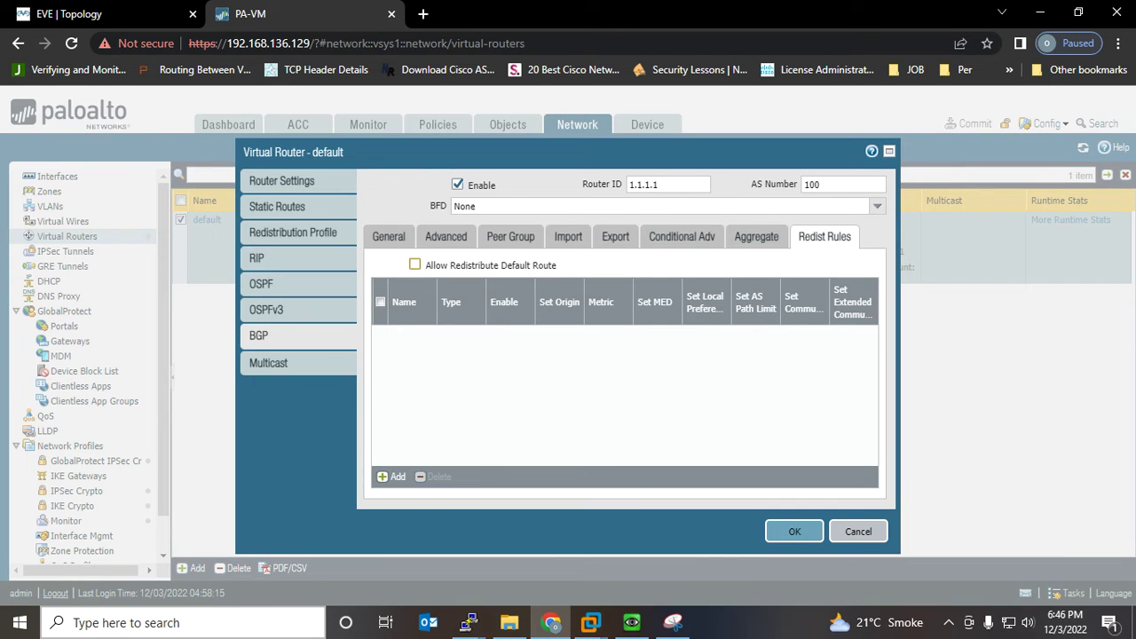
left_click(415, 264)
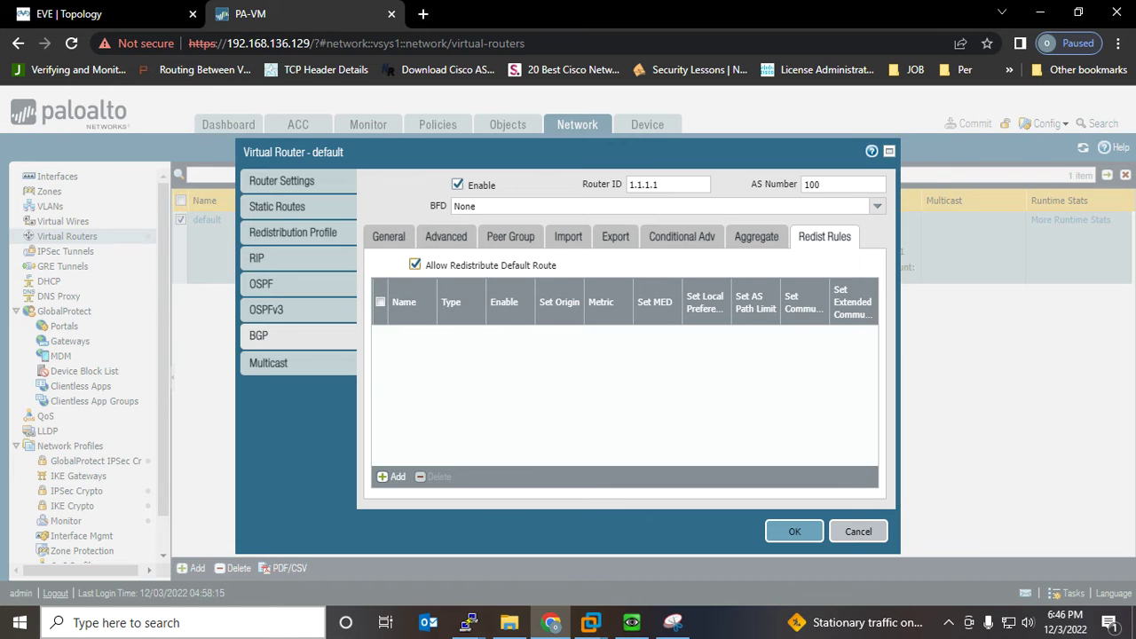
mouse_move(467, 622)
left_click(528, 559)
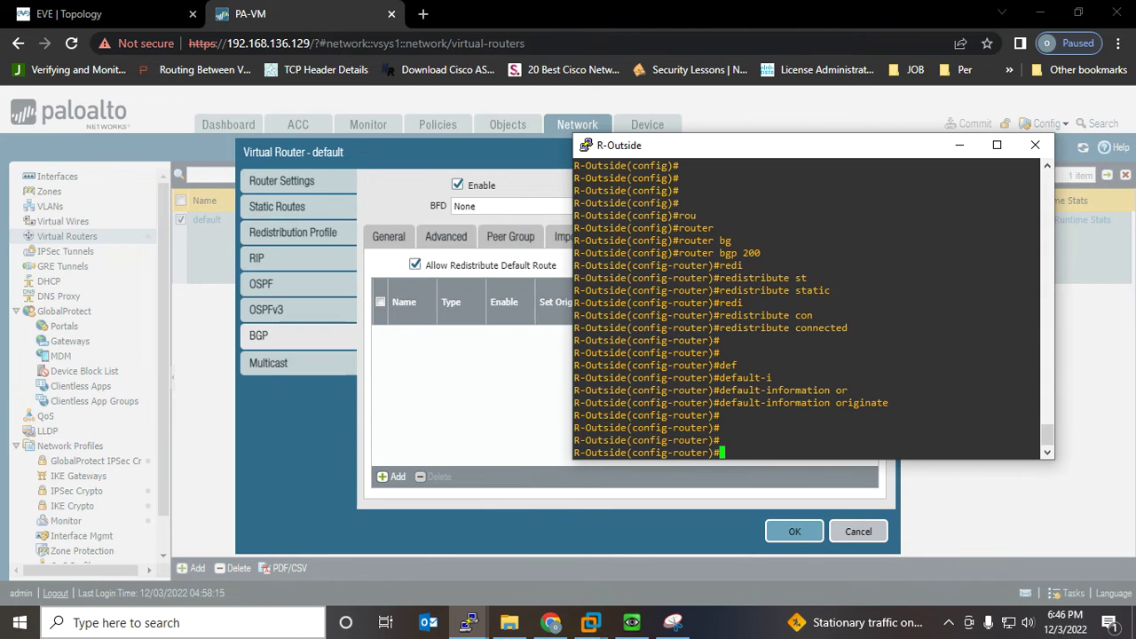
key("alt+Tab")
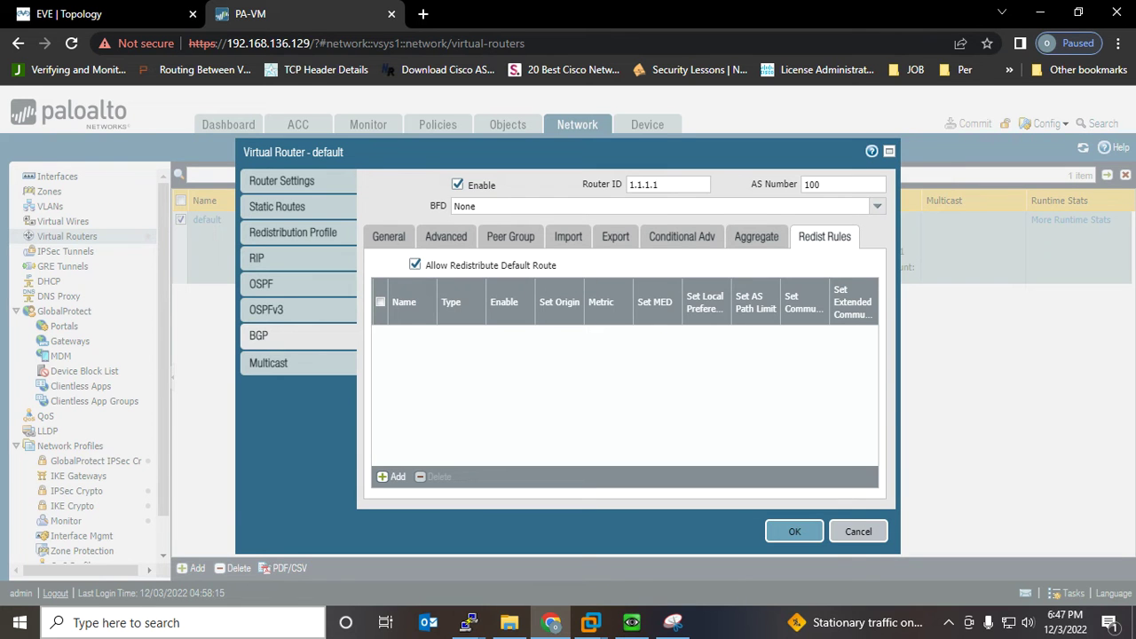
Save the BGP change with OK and open the default virtual router's OSPF settings
left_click(794, 532)
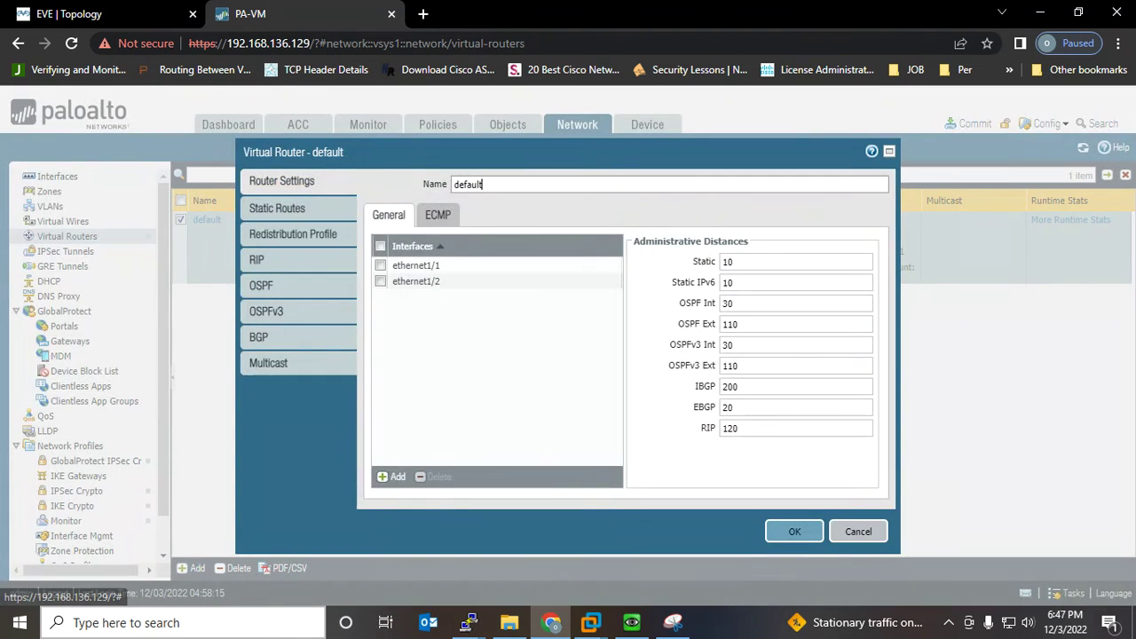
left_click(262, 286)
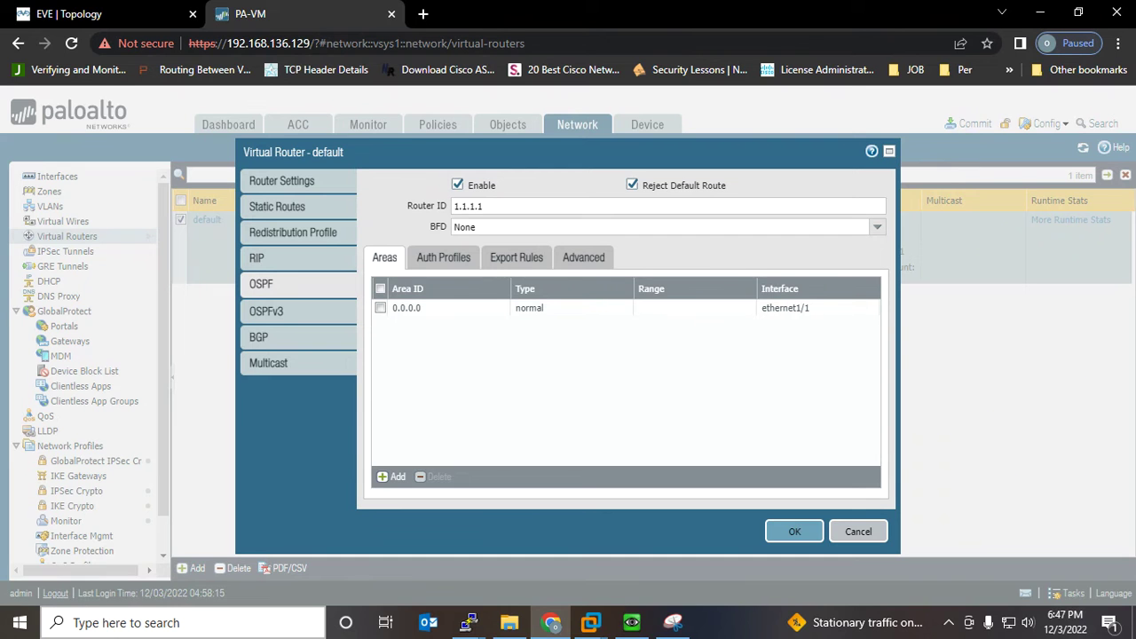
Draw an arc from R-Outside to R-Inside and underline 192.168.168.1/24 on the diagram
left_click(673, 622)
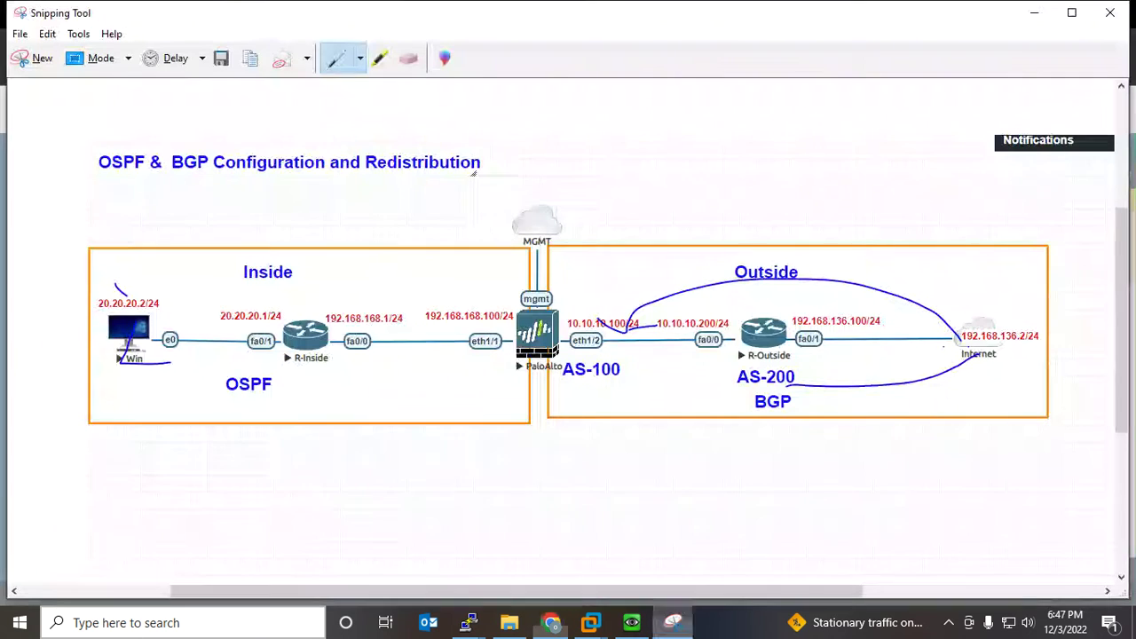
mouse_move(855, 312)
left_mouse_down()
mouse_move(683, 248)
mouse_move(382, 286)
mouse_move(335, 307)
mouse_move(368, 273)
left_mouse_up()
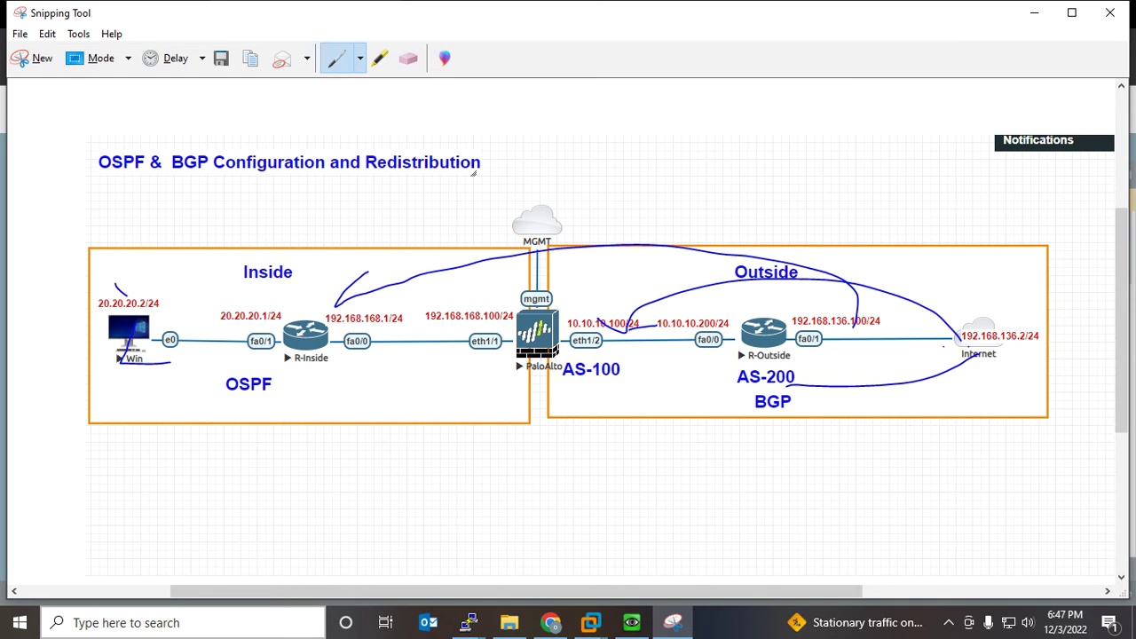
left_click_drag(338, 310, 375, 313)
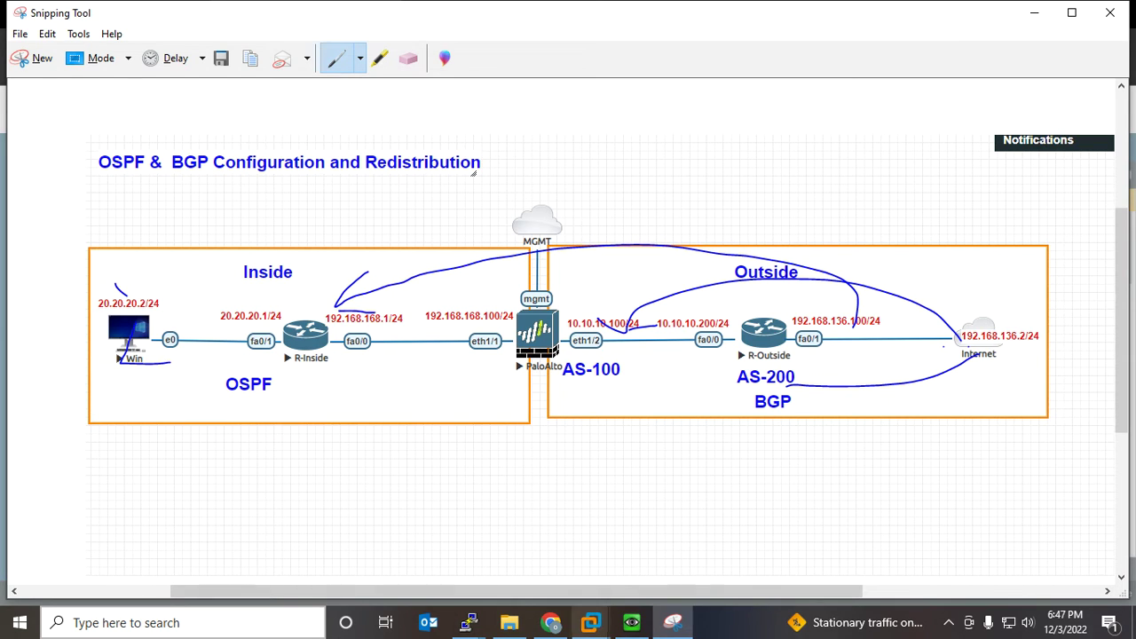
left_click(673, 623)
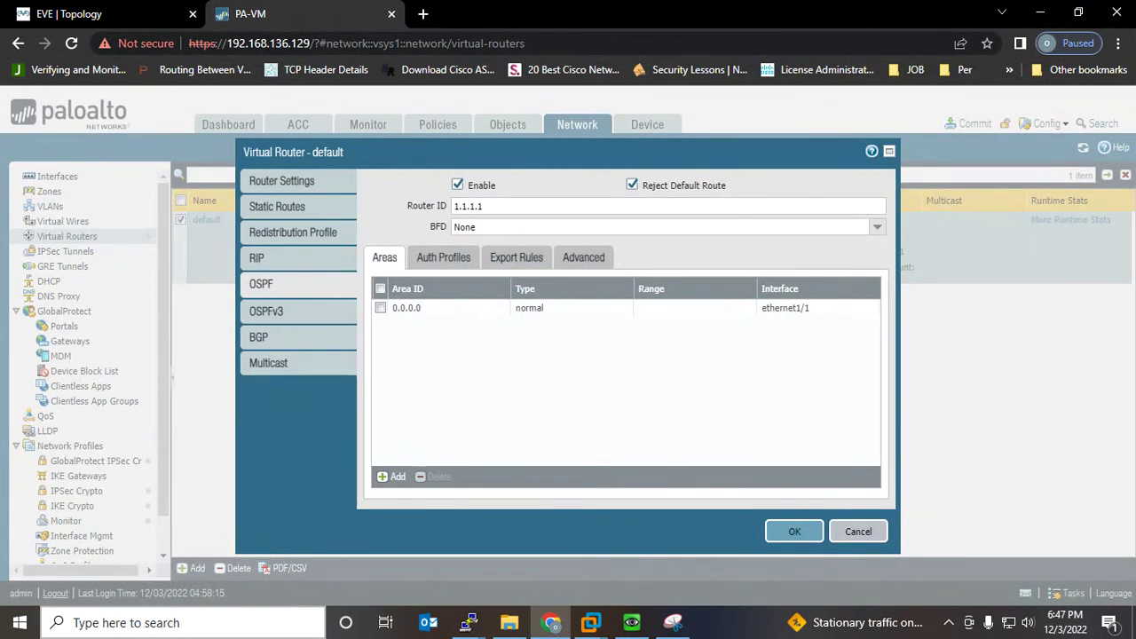
Turn off Reject Default Route in the default router's OSPF settings and save the virtual router
left_click(516, 257)
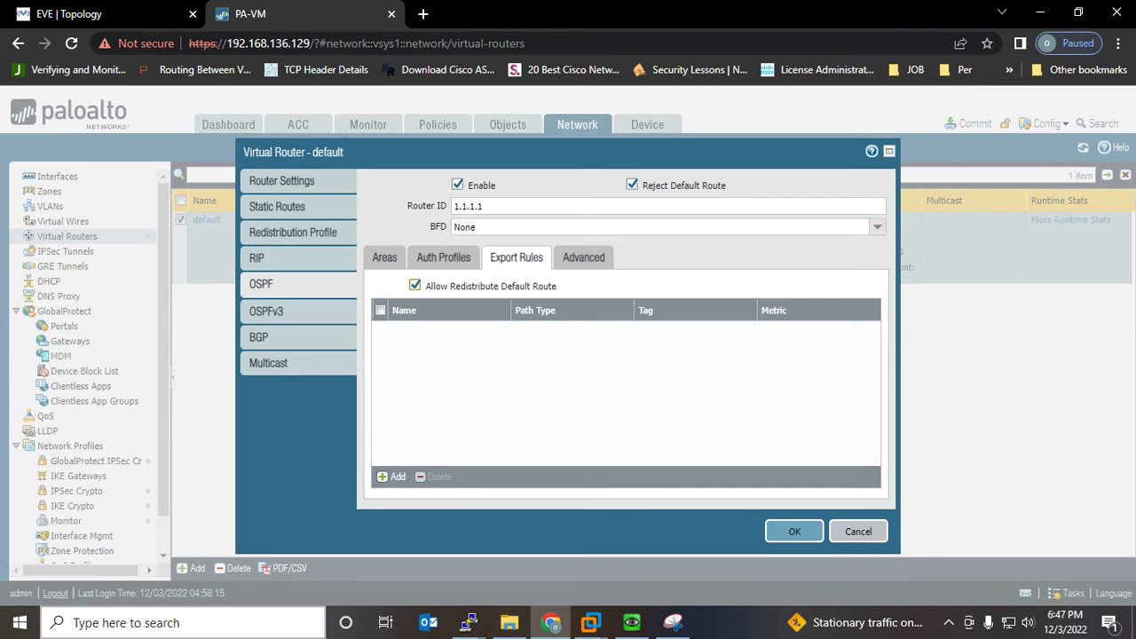
left_click(632, 184)
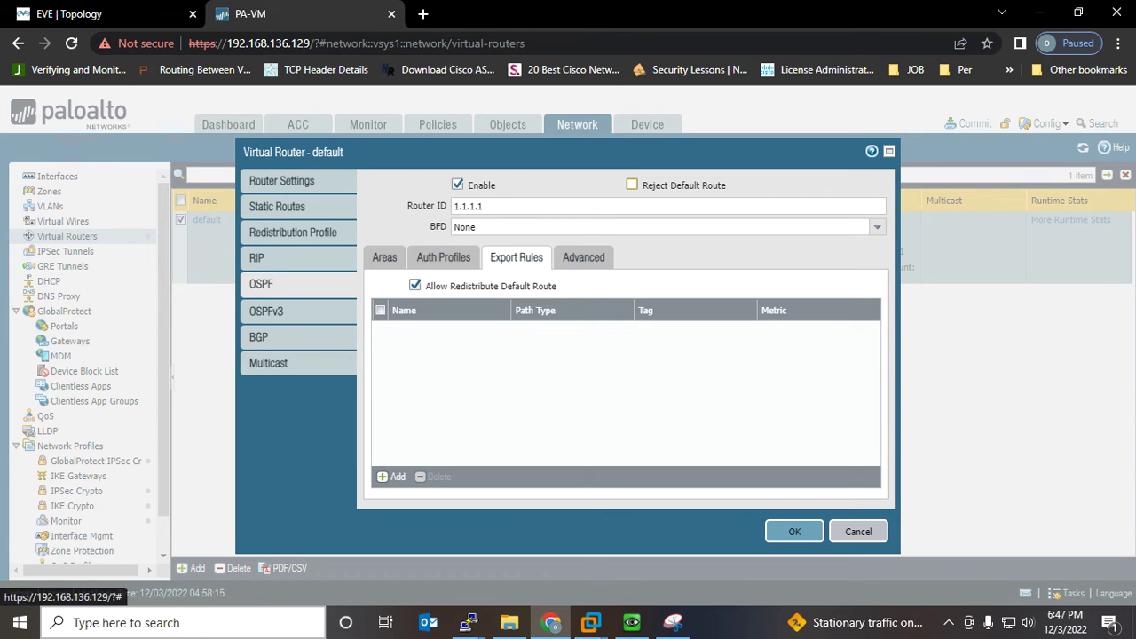
left_click(385, 257)
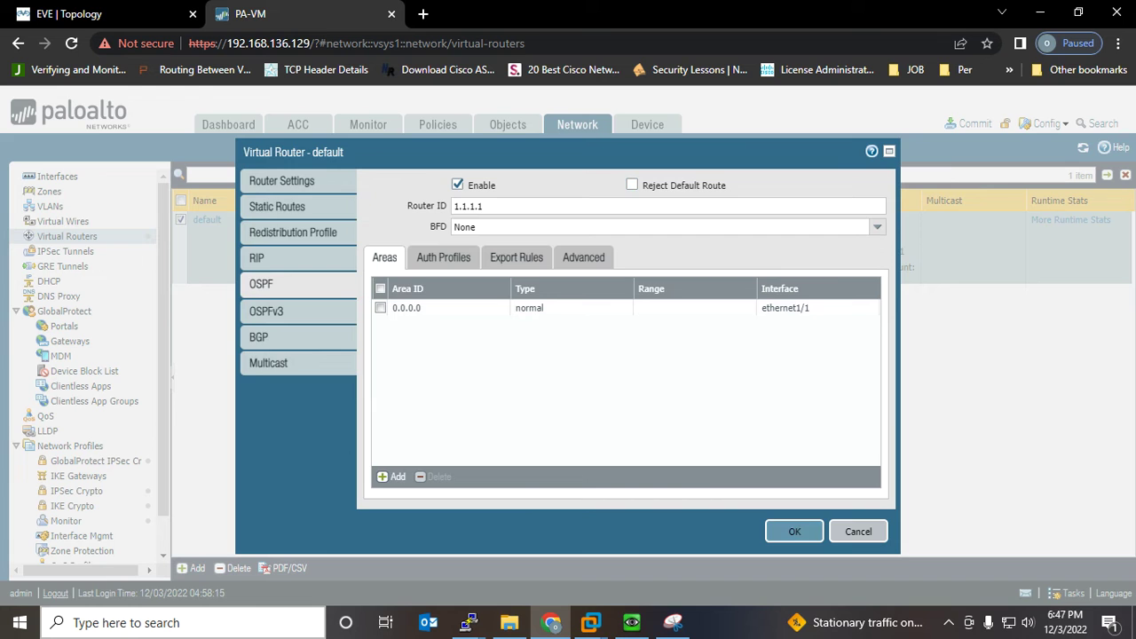
left_click(794, 532)
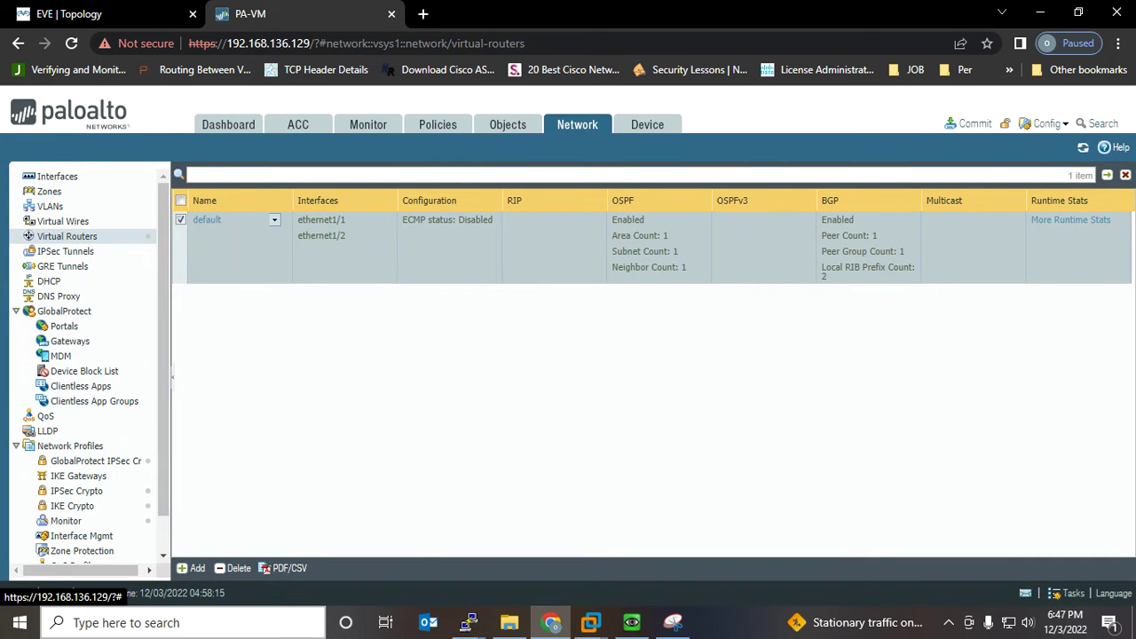
Create IPv4 profile Red-BGP, priority 1, Redist action, sourcing bgp, connect and static routes
left_click(207, 220)
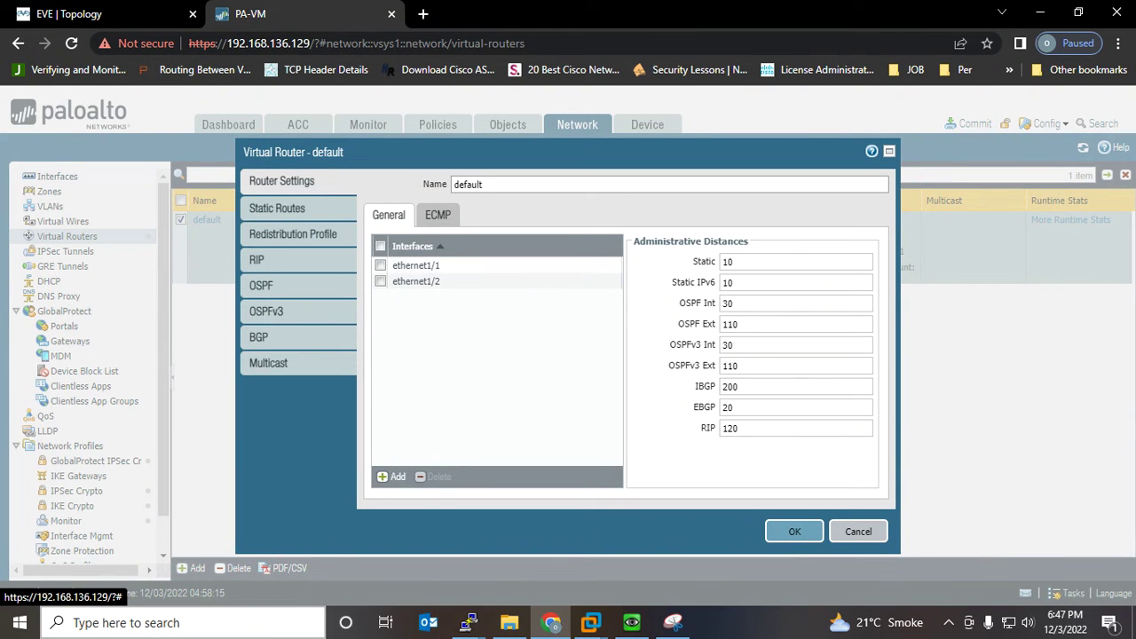
left_click(293, 234)
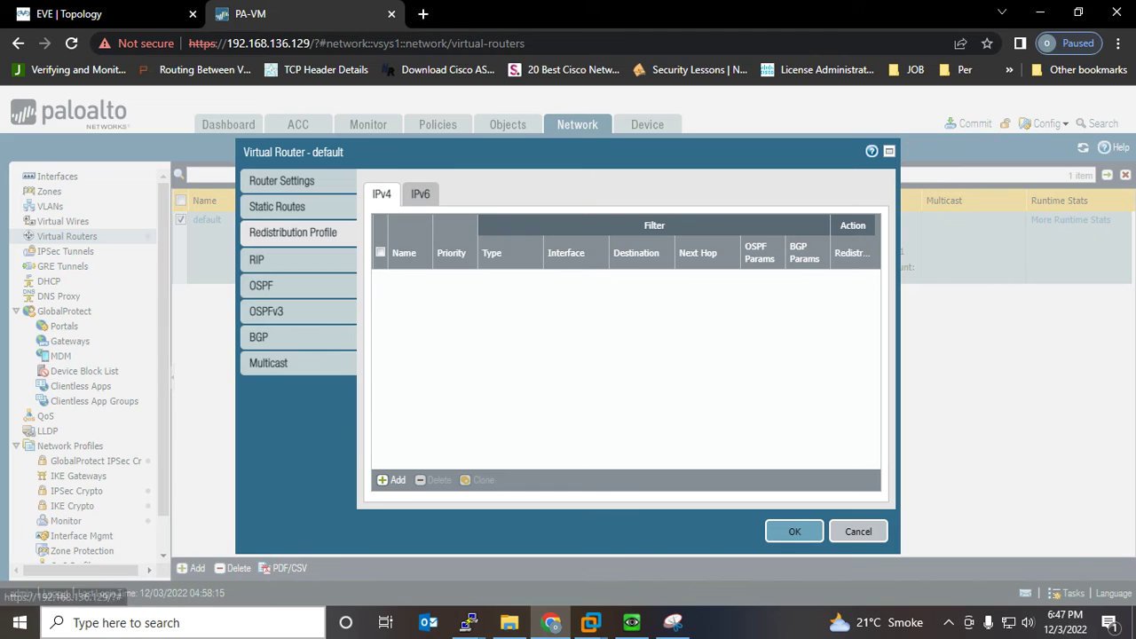
left_click(392, 480)
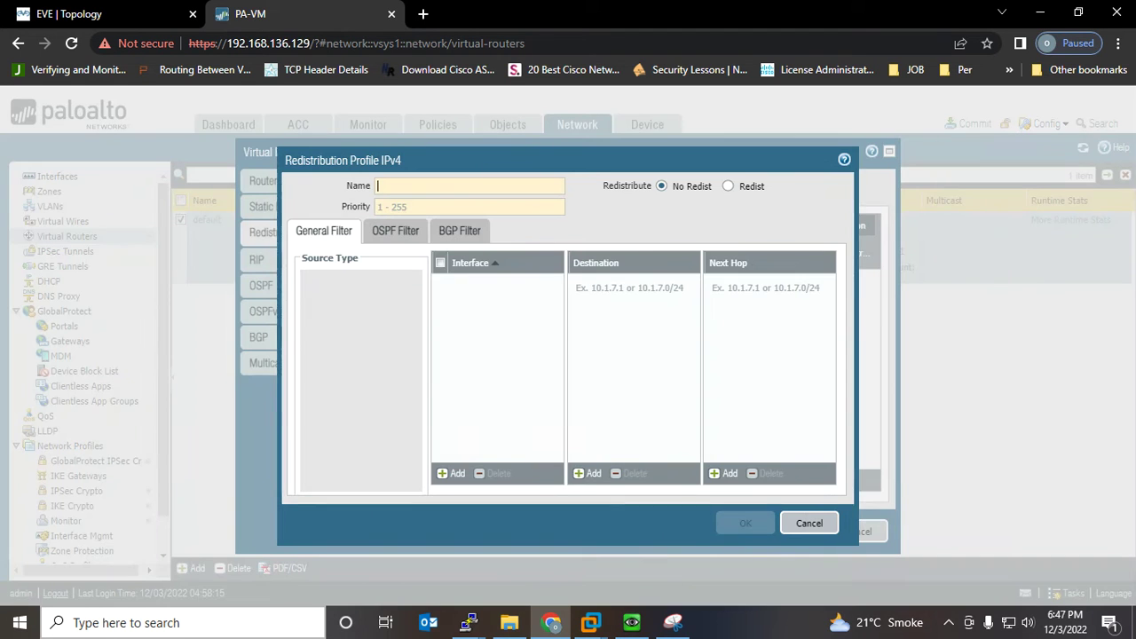
type("Re")
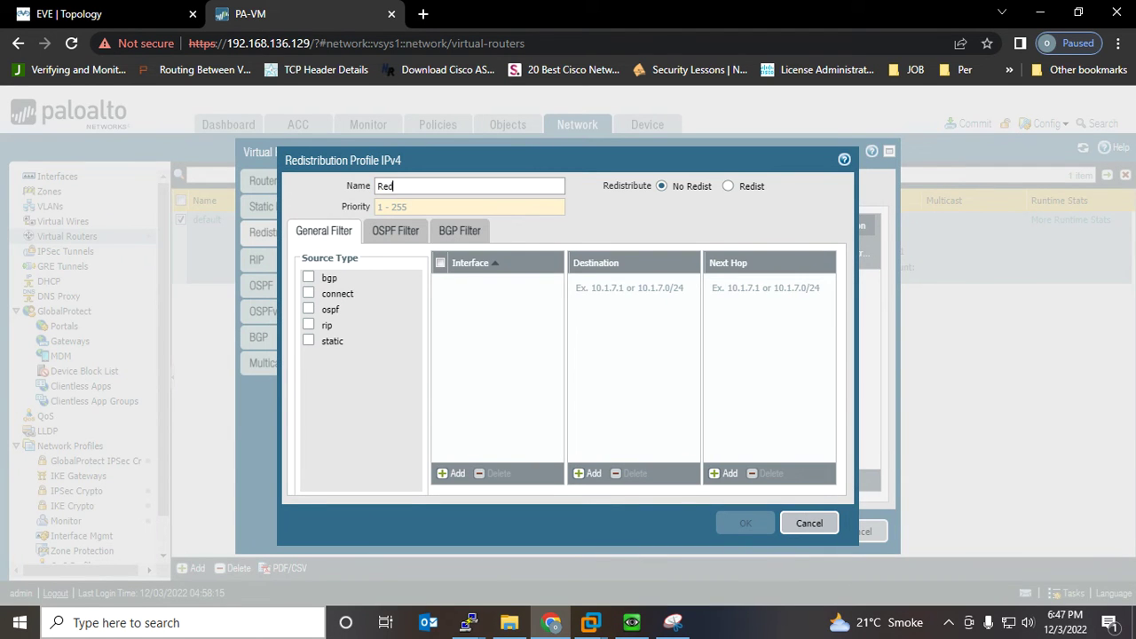
type("d-BGP")
left_click(411, 204)
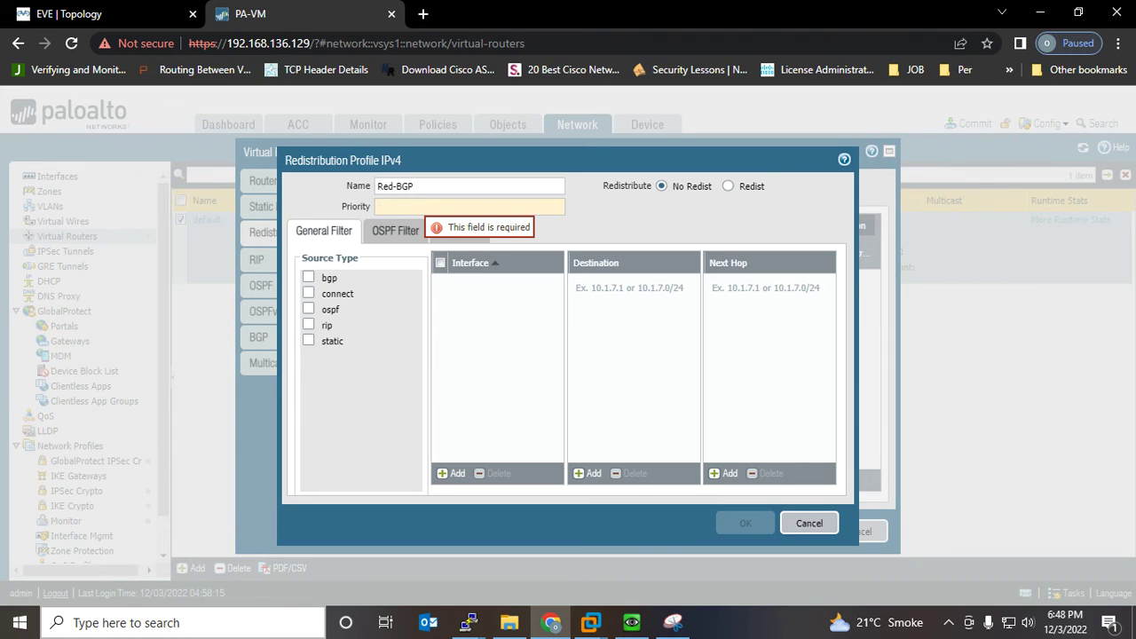
type("1")
left_click(308, 277)
left_click(308, 293)
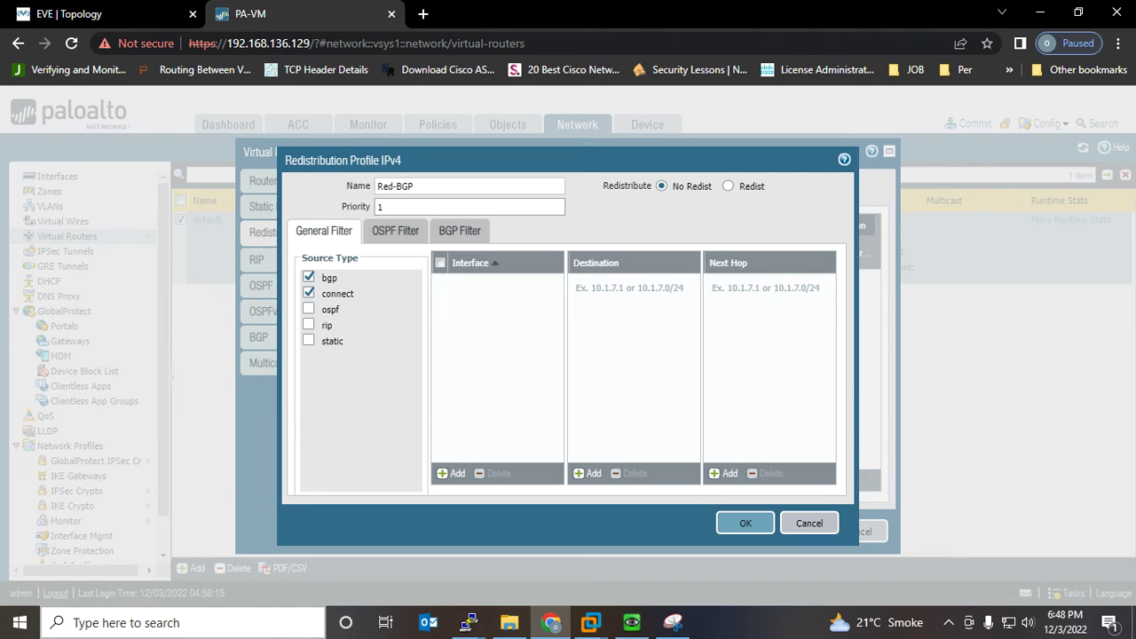
left_click(308, 341)
left_click(728, 185)
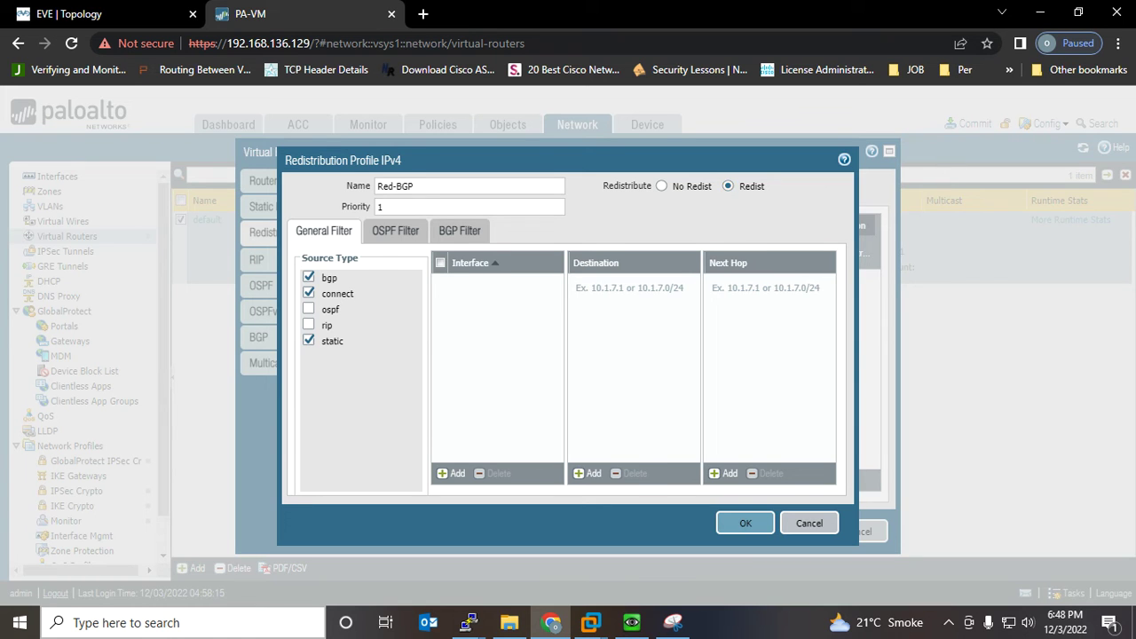
left_click(746, 524)
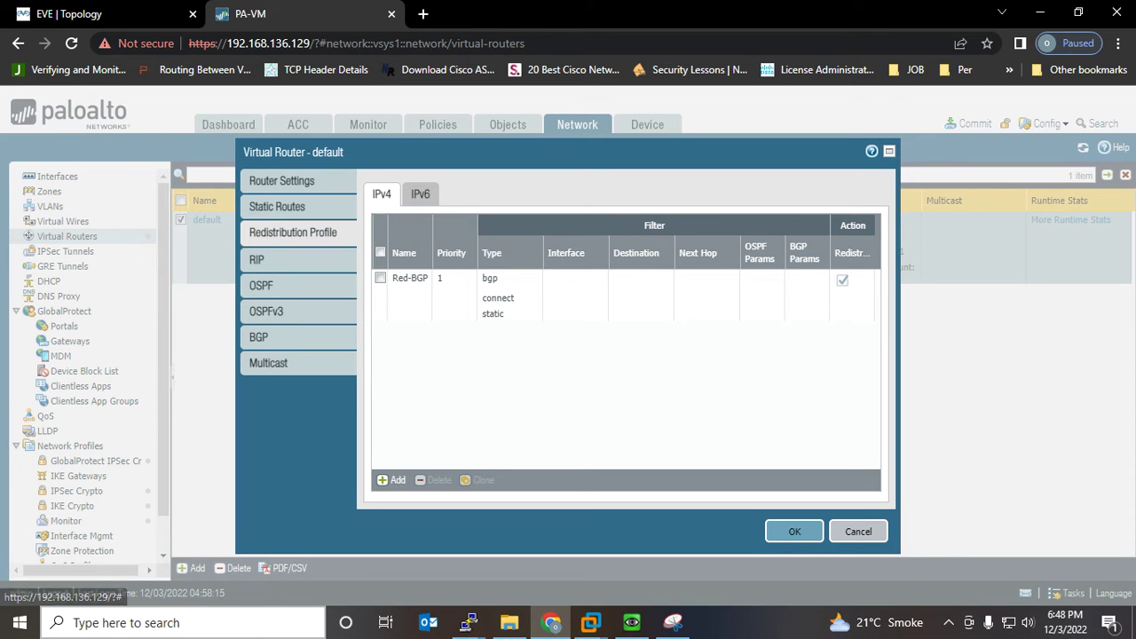
left_click(261, 285)
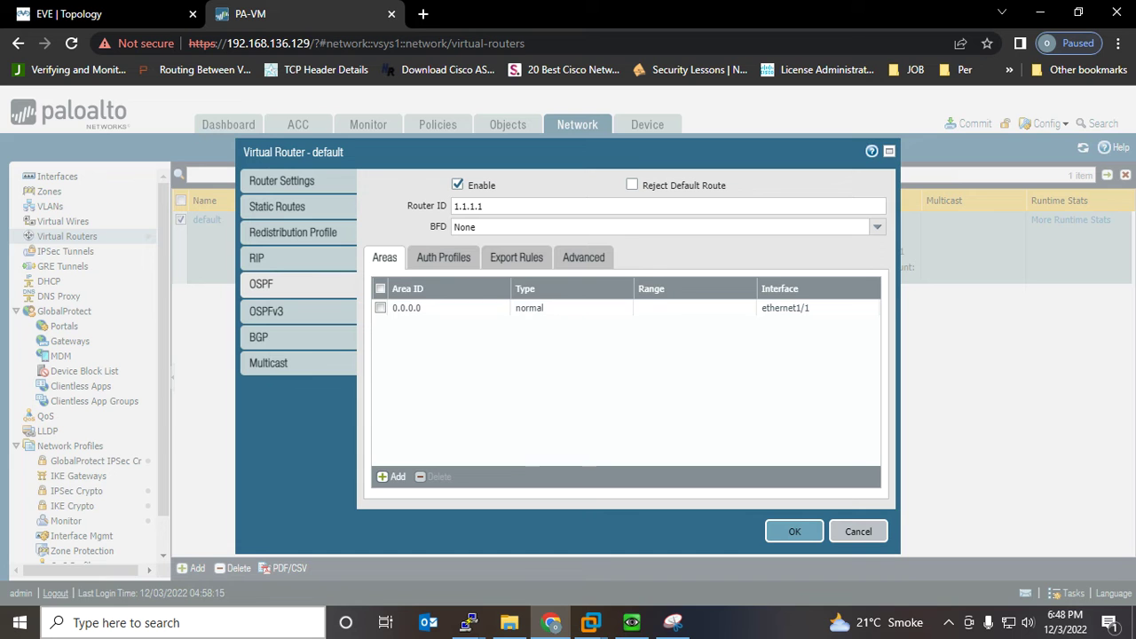
Add Red-BGP as an OSPF export rule and save the default virtual router
left_click(516, 258)
left_click(392, 476)
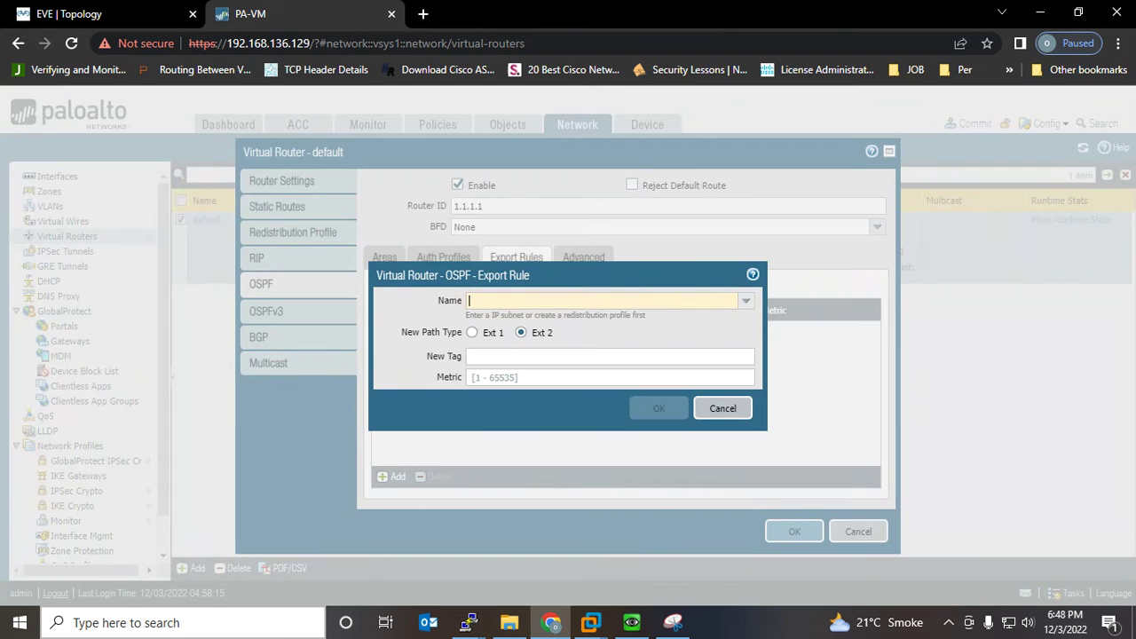
left_click(745, 301)
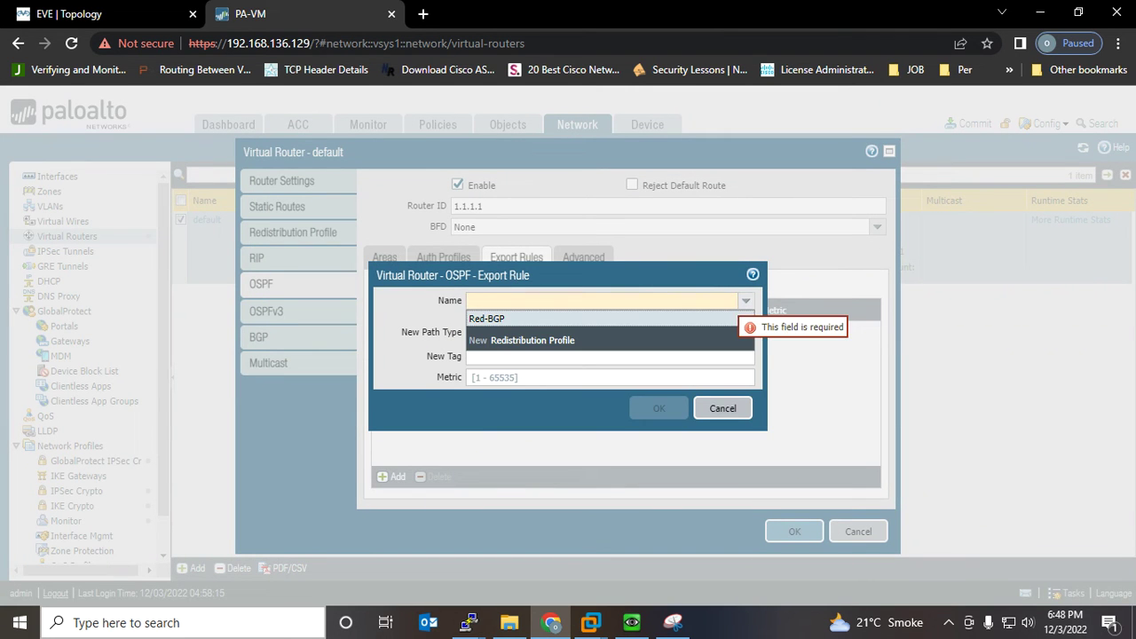
left_click(490, 318)
left_click(659, 408)
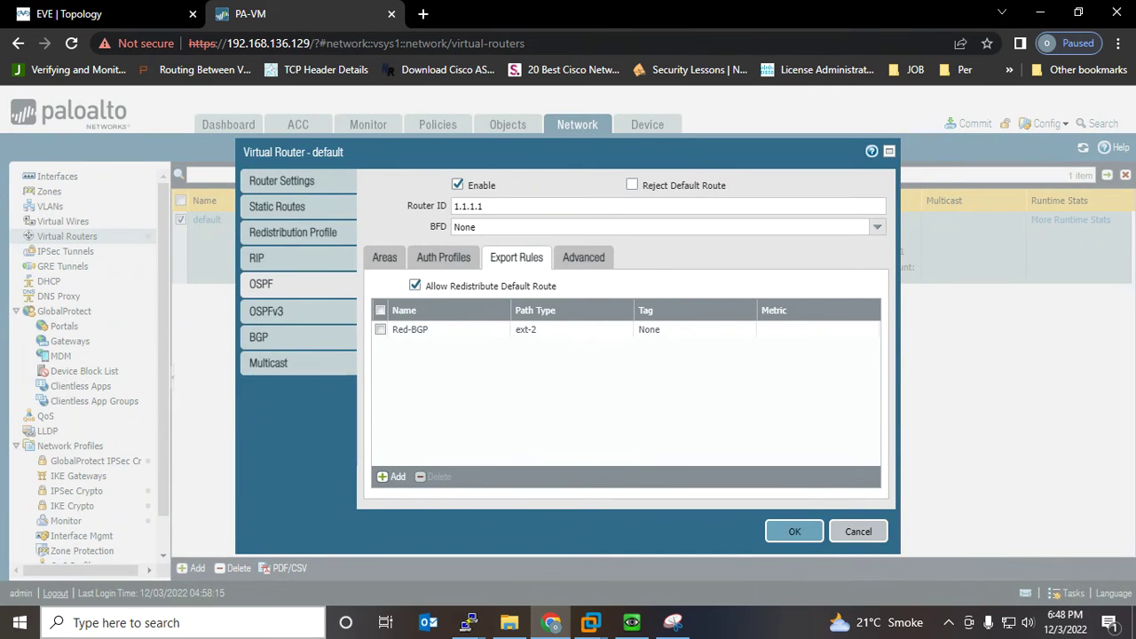
left_click(795, 532)
Commit the configuration to the firewall
left_click(971, 123)
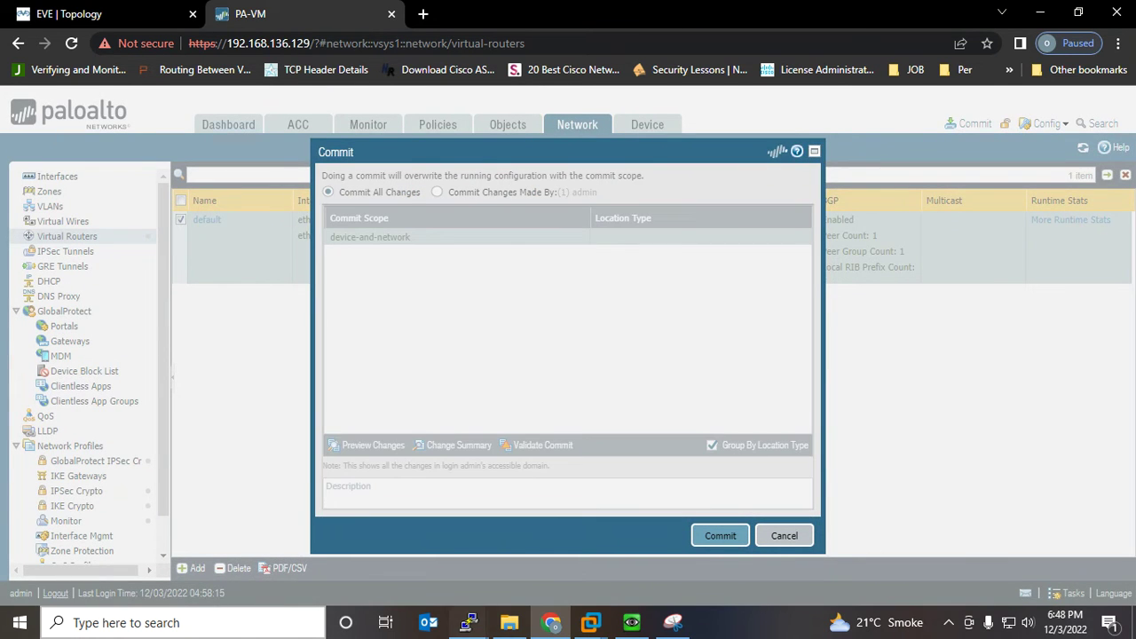
left_click(720, 536)
mouse_move(470, 622)
left_click(395, 550)
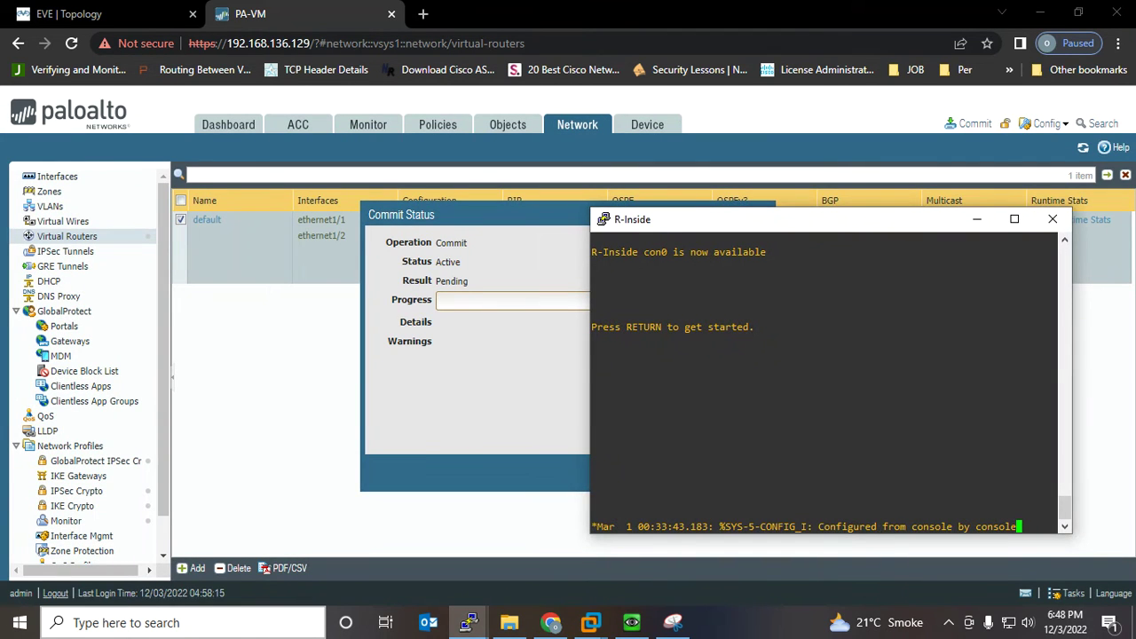
On R-Inside, enter privileged mode and run show ip route
key("Return")
key("Return")
key("Return")
type("en")
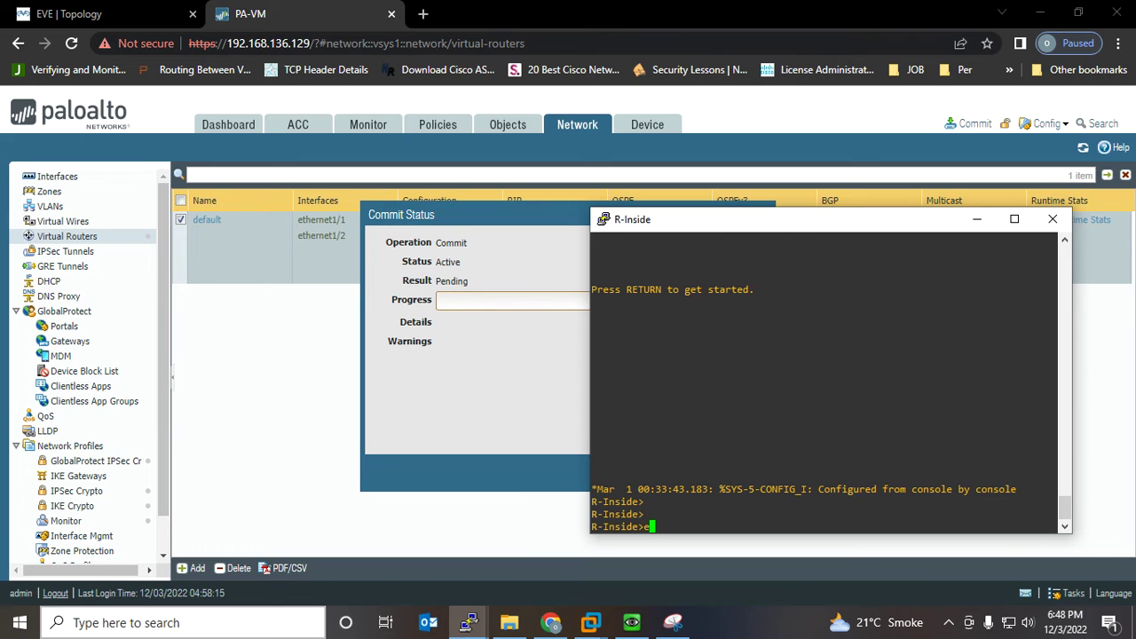
key("Return")
key("Return")
key("Return")
key("Return")
key("Return")
type("sh ip ro")
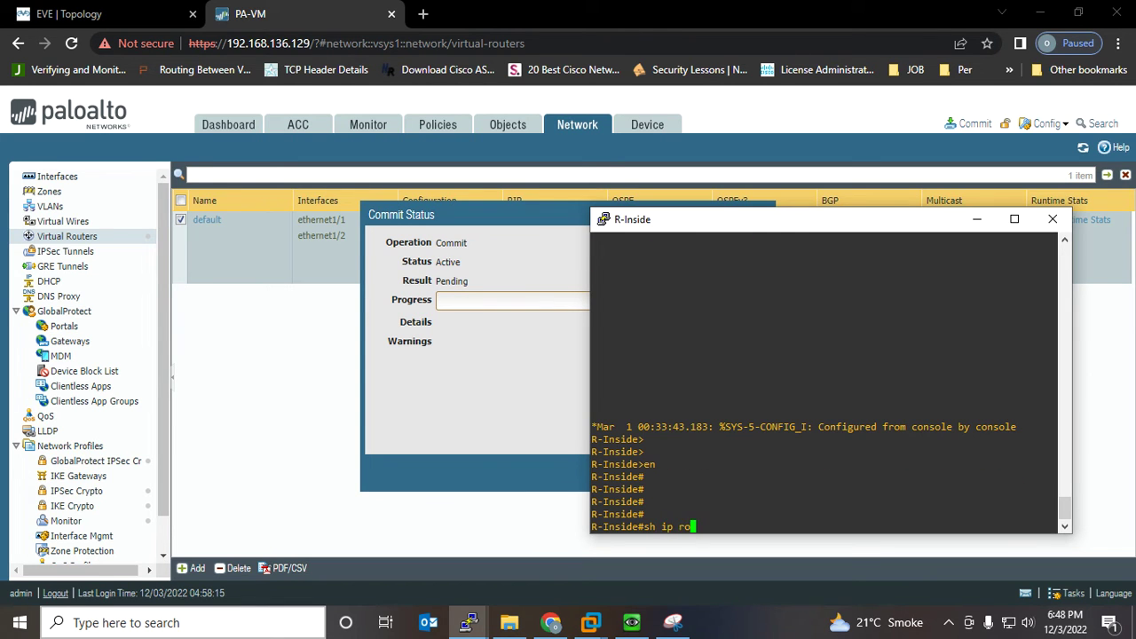
key("Tab")
key("Return")
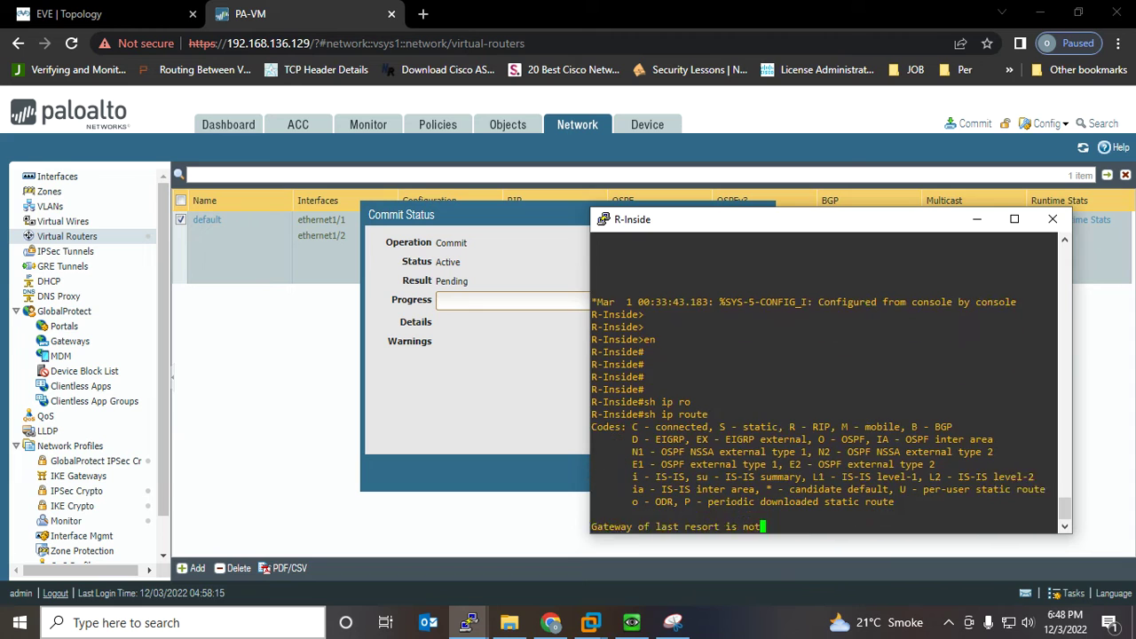
Highlight R-Inside's three route entries, then circle R-Outside and the AS-100 area on the topology diagram
left_click_drag(1056, 517, 609, 489)
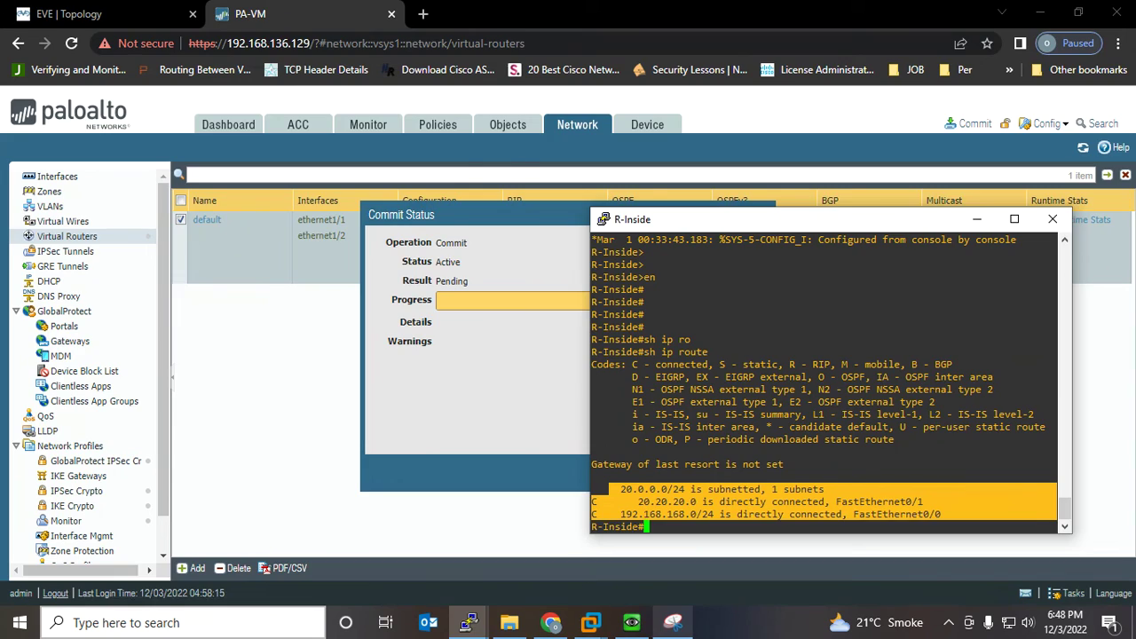
left_click(673, 622)
mouse_move(810, 316)
left_mouse_down()
mouse_move(573, 327)
mouse_move(765, 334)
mouse_move(910, 308)
mouse_move(849, 373)
mouse_move(775, 318)
left_mouse_up()
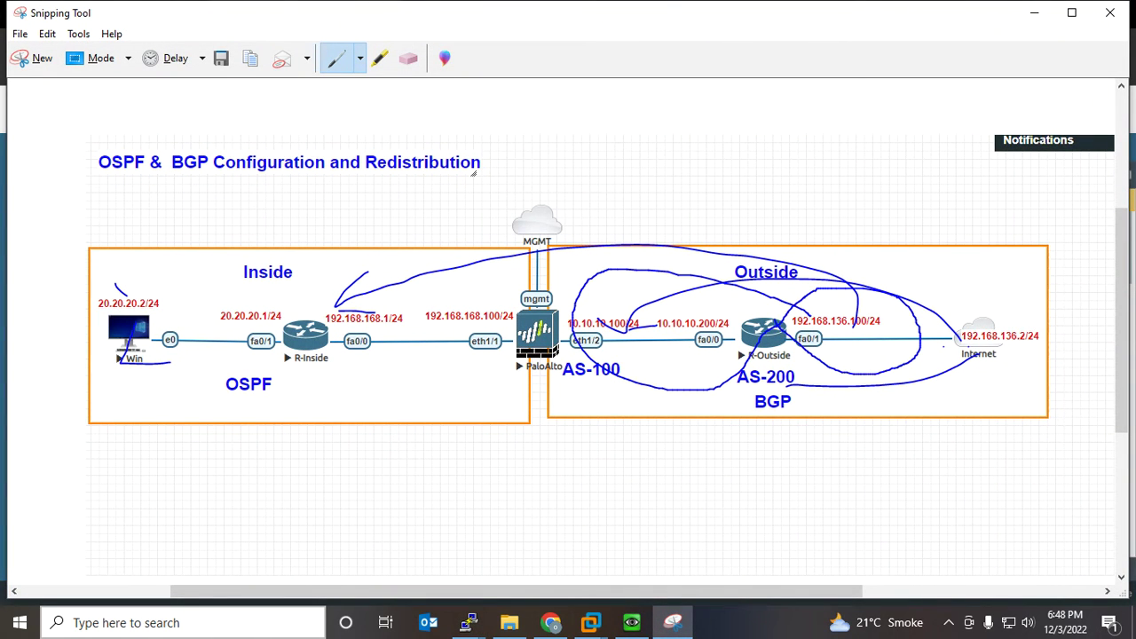
Draw blue strokes from BGP toward the Internet cloud and around R-Inside
mouse_move(787, 400)
left_mouse_down()
mouse_move(986, 357)
mouse_move(946, 373)
mouse_move(982, 385)
left_mouse_up()
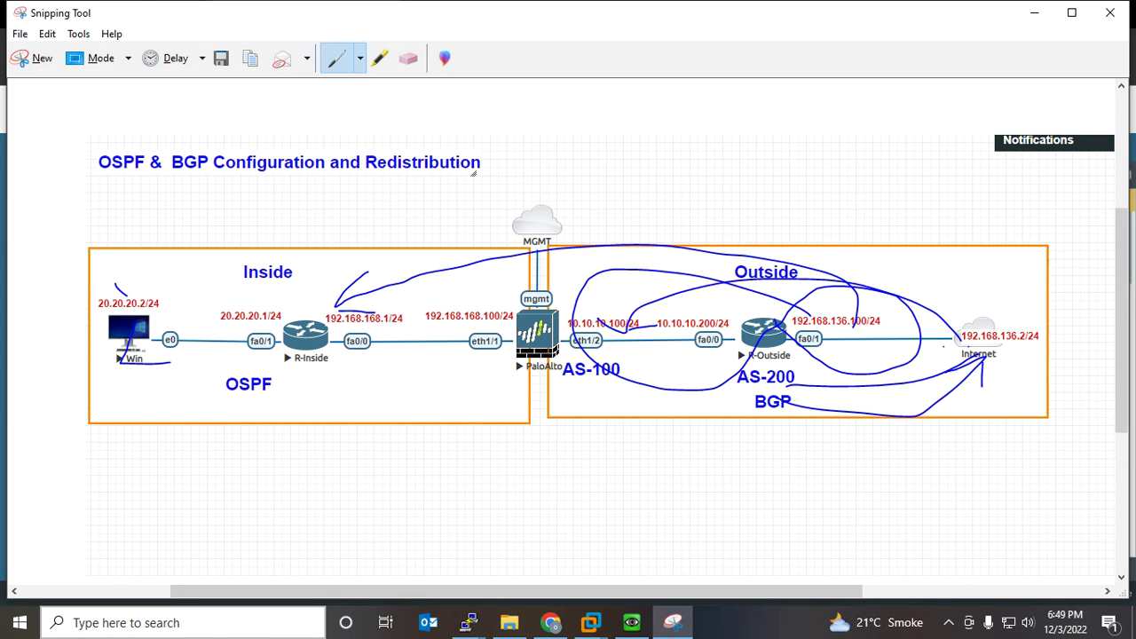
mouse_move(310, 374)
left_mouse_down()
mouse_move(356, 352)
mouse_move(259, 337)
mouse_move(334, 382)
left_mouse_up()
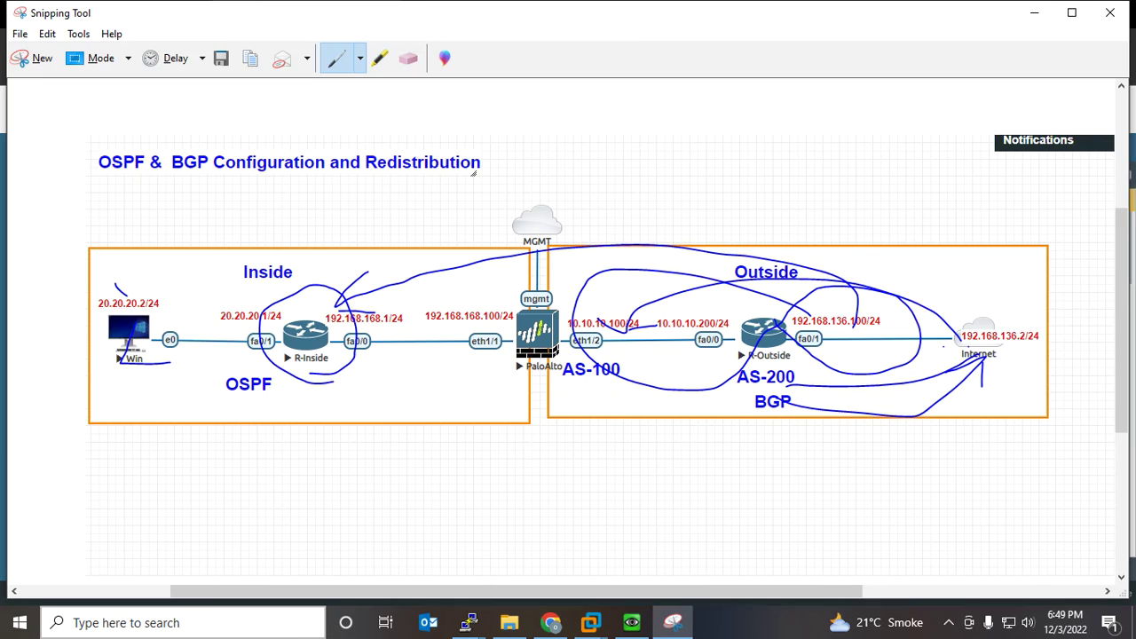
left_click(1034, 12)
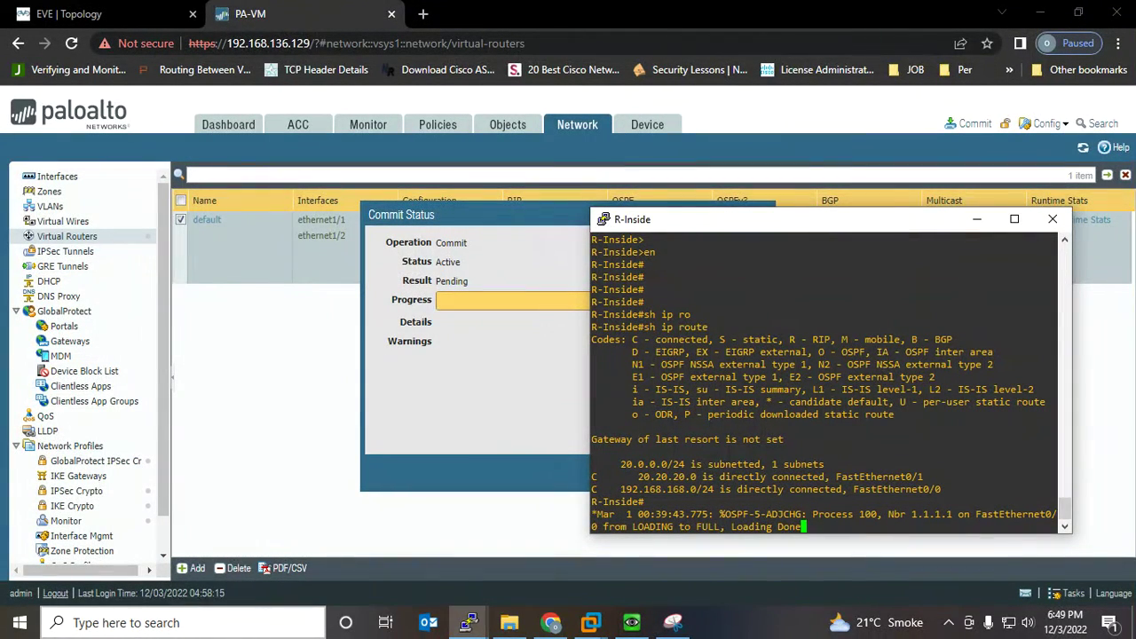
key("Return")
key("Return")
key("Return")
key("Return")
key("Return")
key("Return")
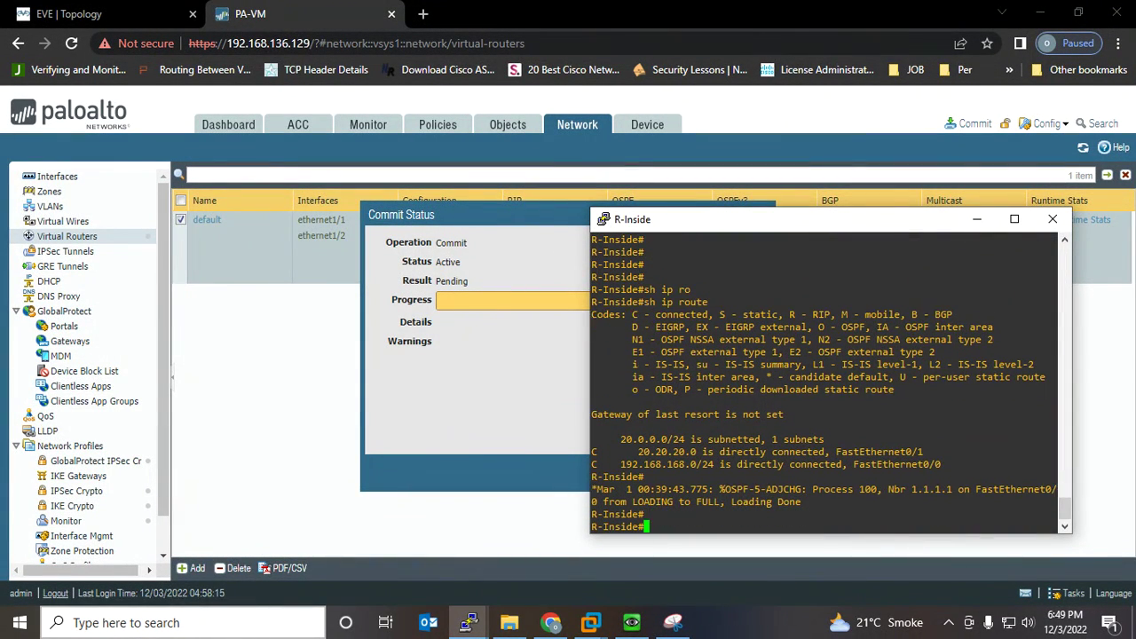
left_click_drag(497, 215, 317, 200)
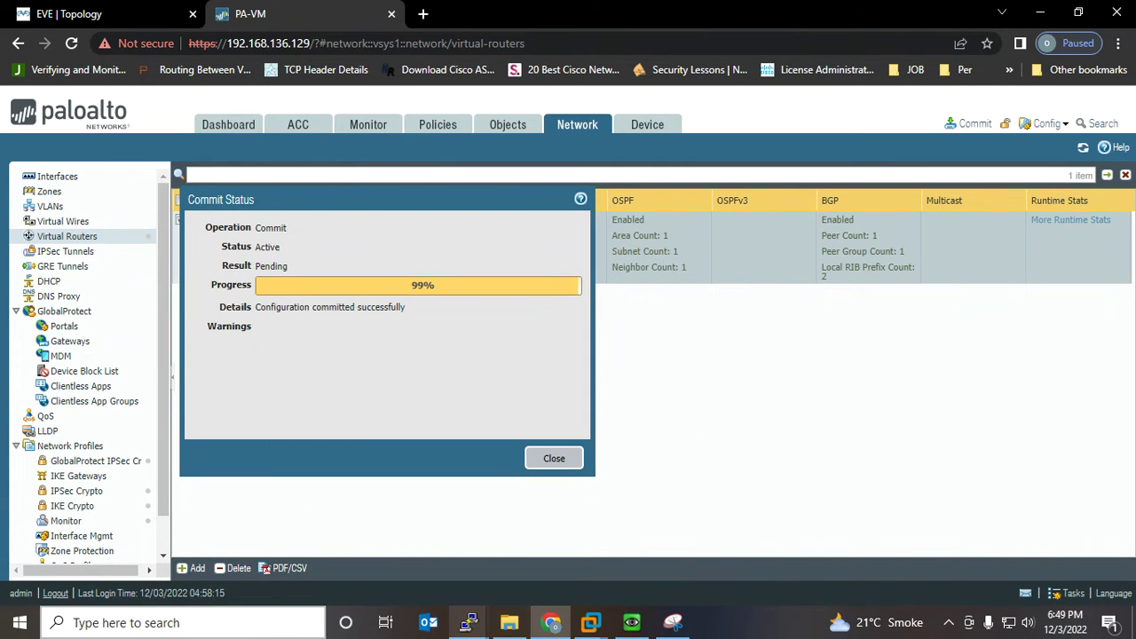
left_click(468, 623)
left_click(386, 546)
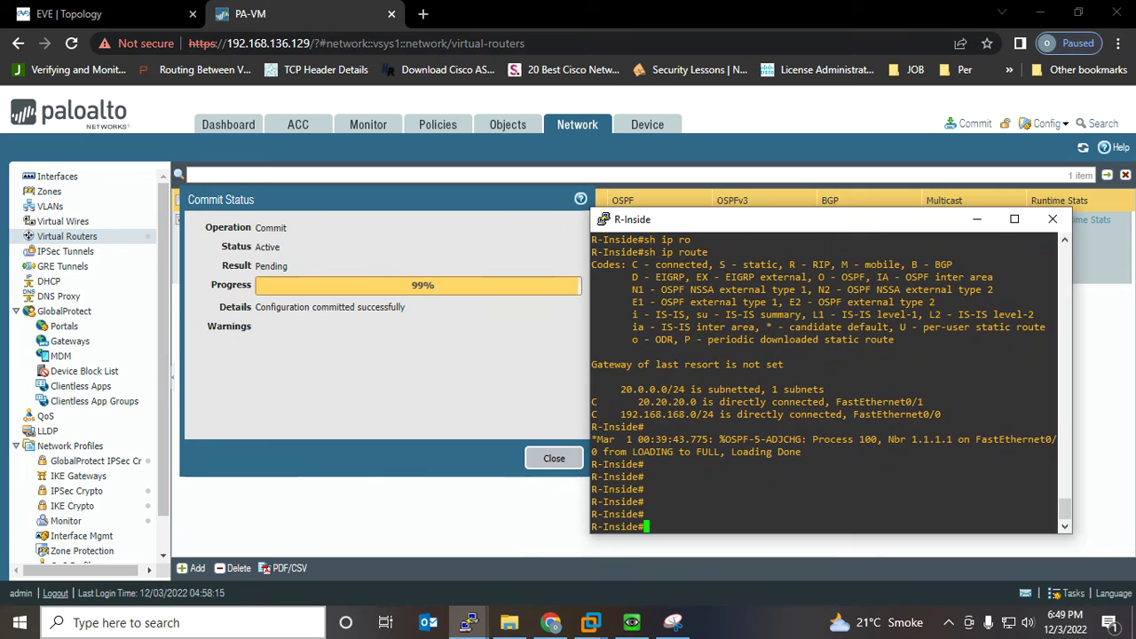
type("sh ip route")
key("Return")
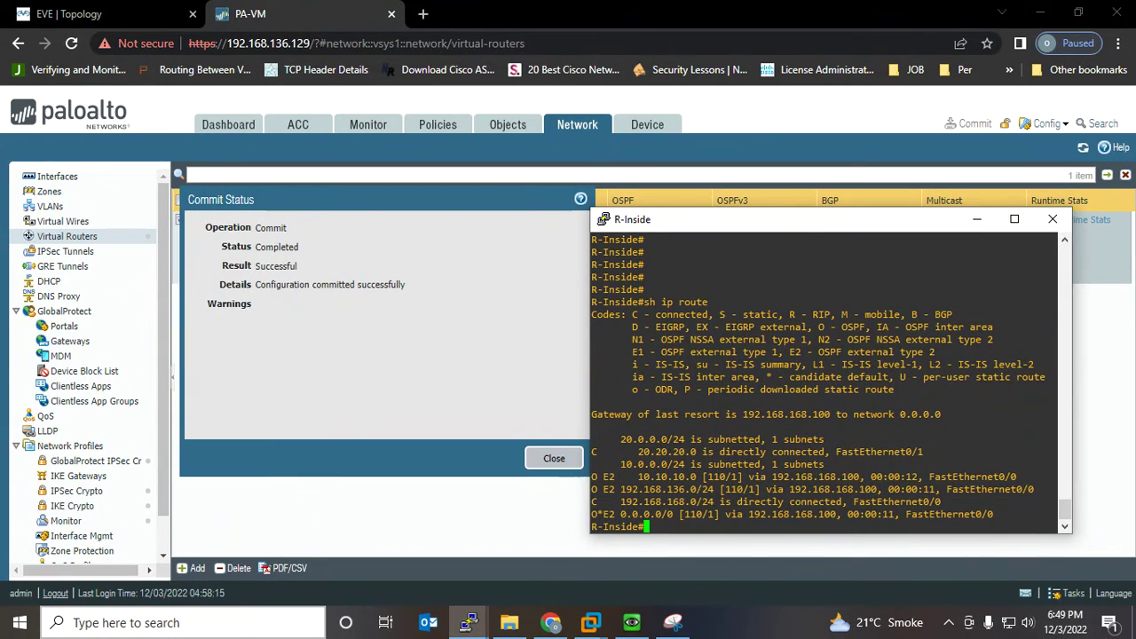
left_click_drag(1057, 514, 593, 514)
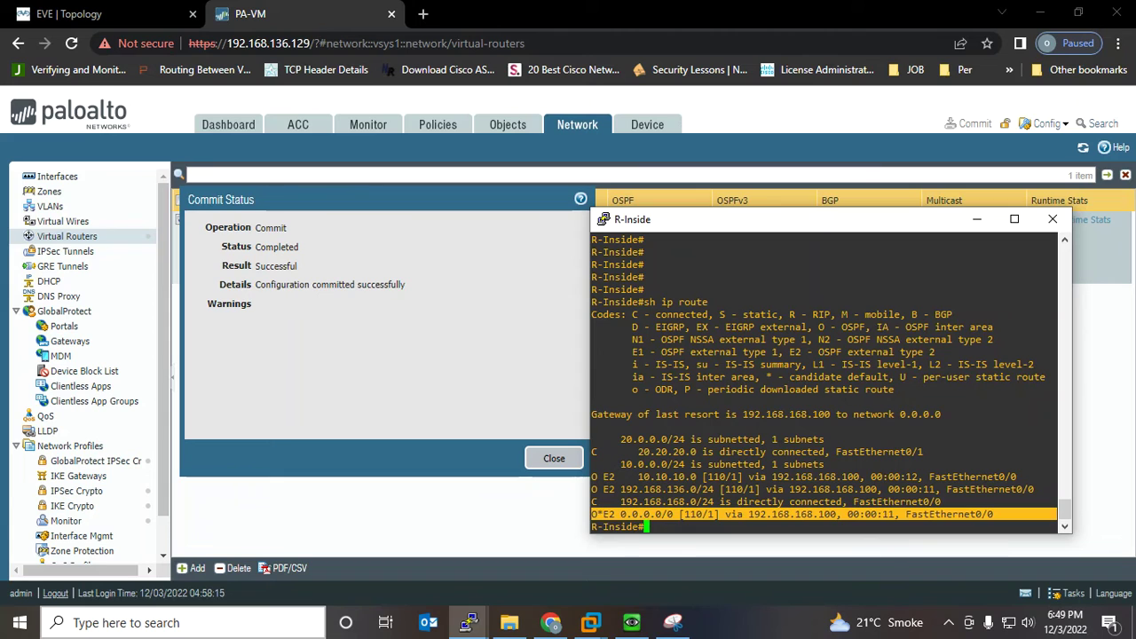
mouse_move(592, 490)
left_mouse_down()
mouse_move(1023, 489)
mouse_move(1056, 477)
mouse_move(1057, 489)
mouse_move(592, 477)
left_mouse_up()
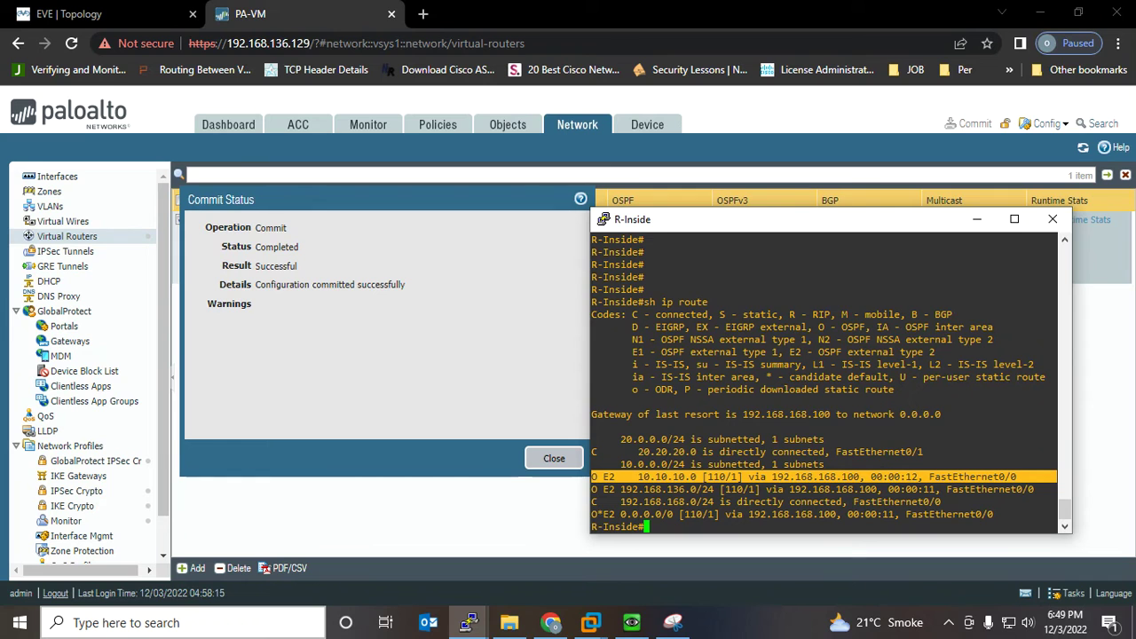
mouse_move(469, 622)
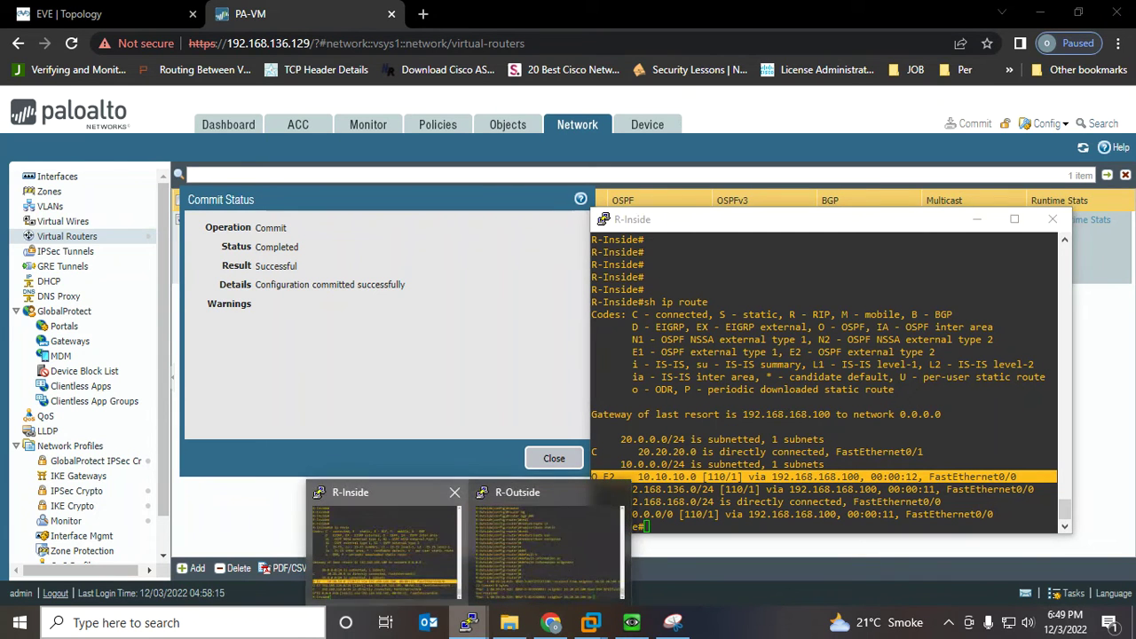
On R-Outside, exit config mode, run sh ip route, and mark the static default via 192.168.136.2
left_click(545, 551)
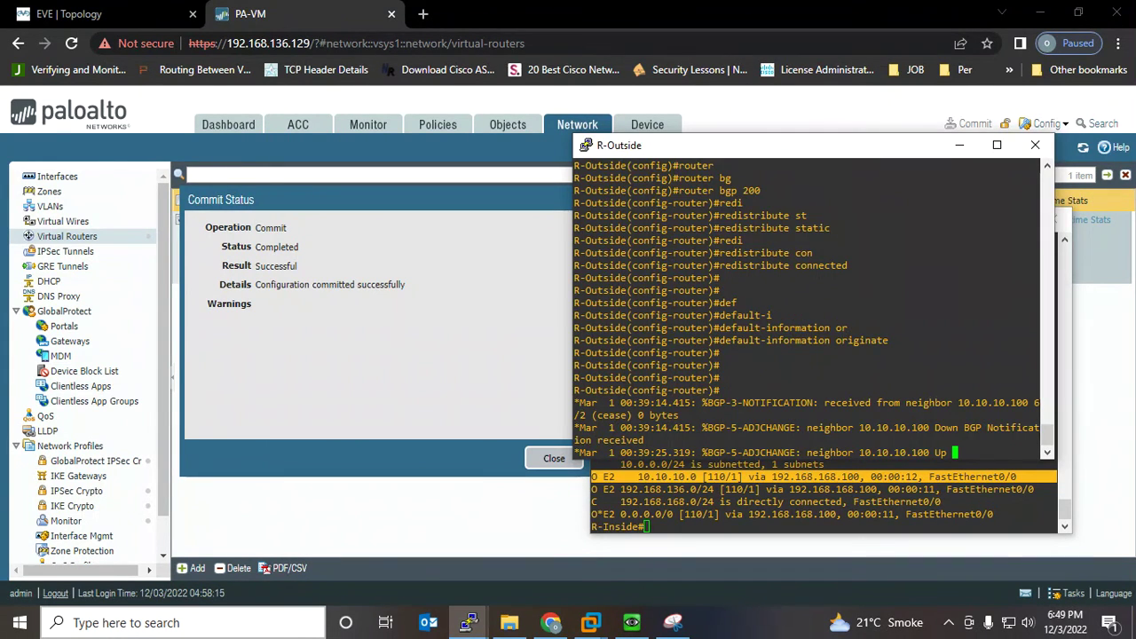
left_click_drag(781, 153, 802, 232)
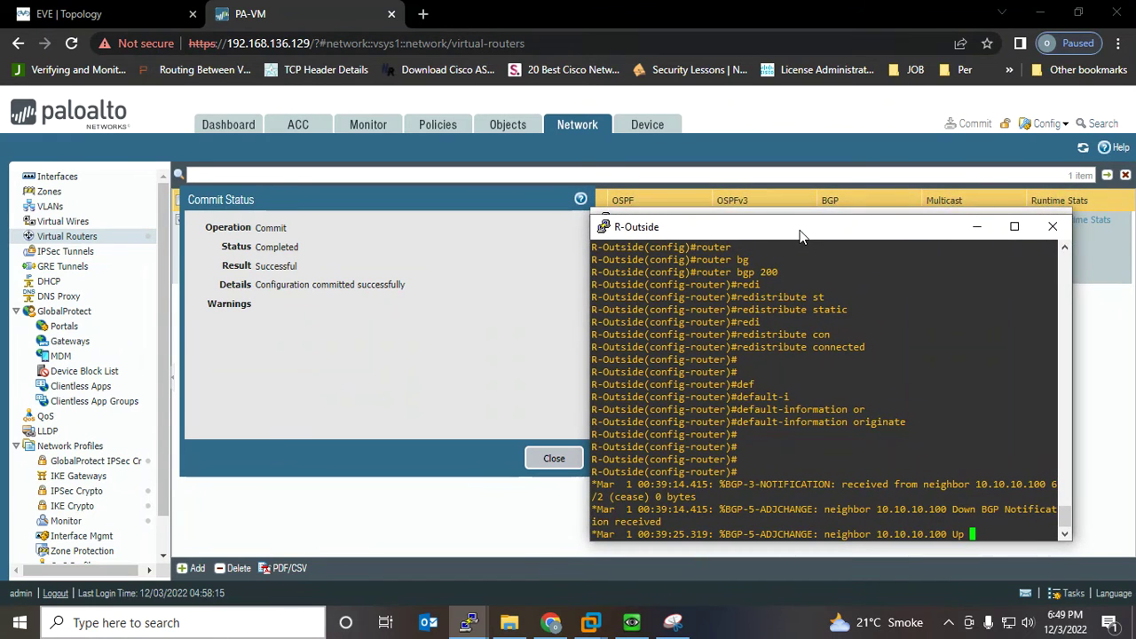
key("Return")
key("Return")
key("Return")
key("Return")
key("Return")
key("Return")
key("Return")
key("Return")
key("Return")
key("Return")
key("Return")
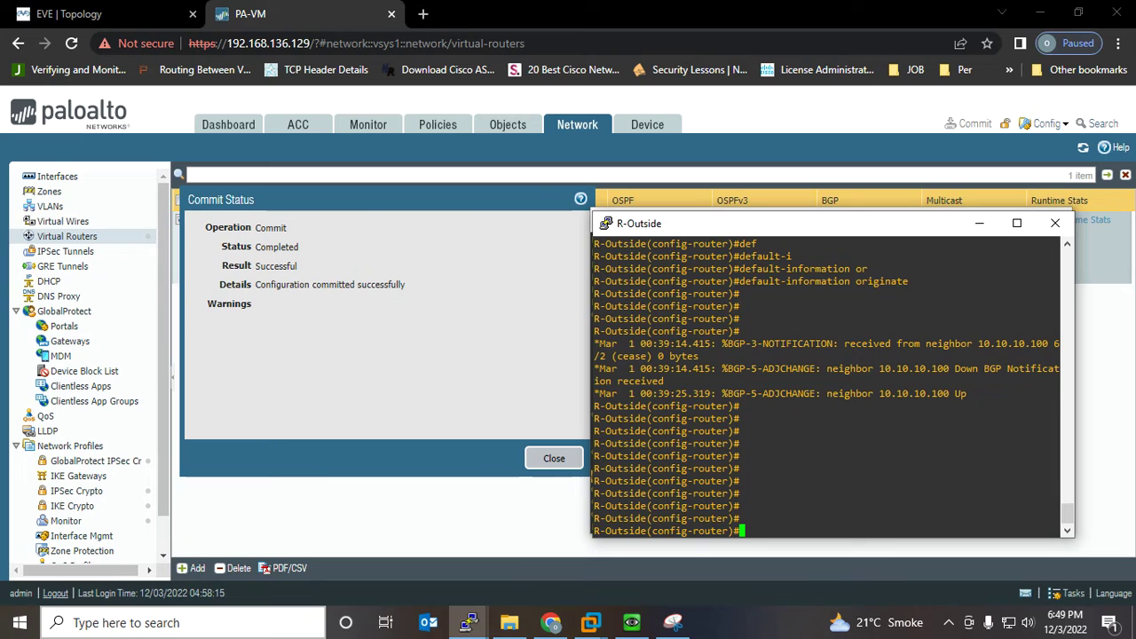
key("ctrl+z")
key("Return")
key("Return")
key("Return")
key("Return")
key("Return")
type("s")
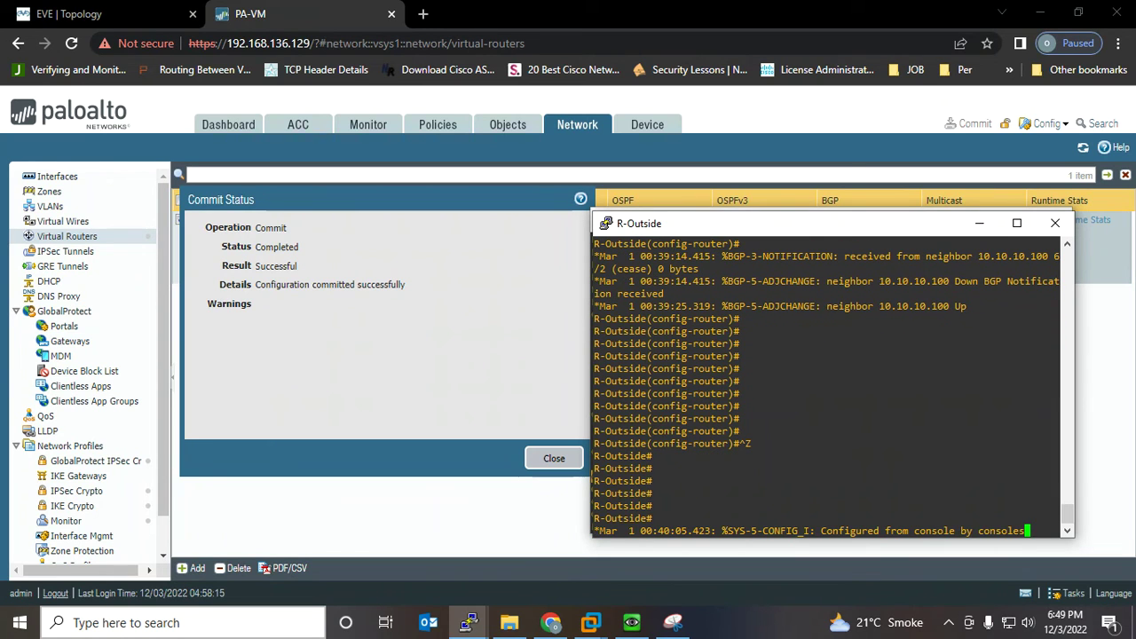
type("h ip route")
key("Return")
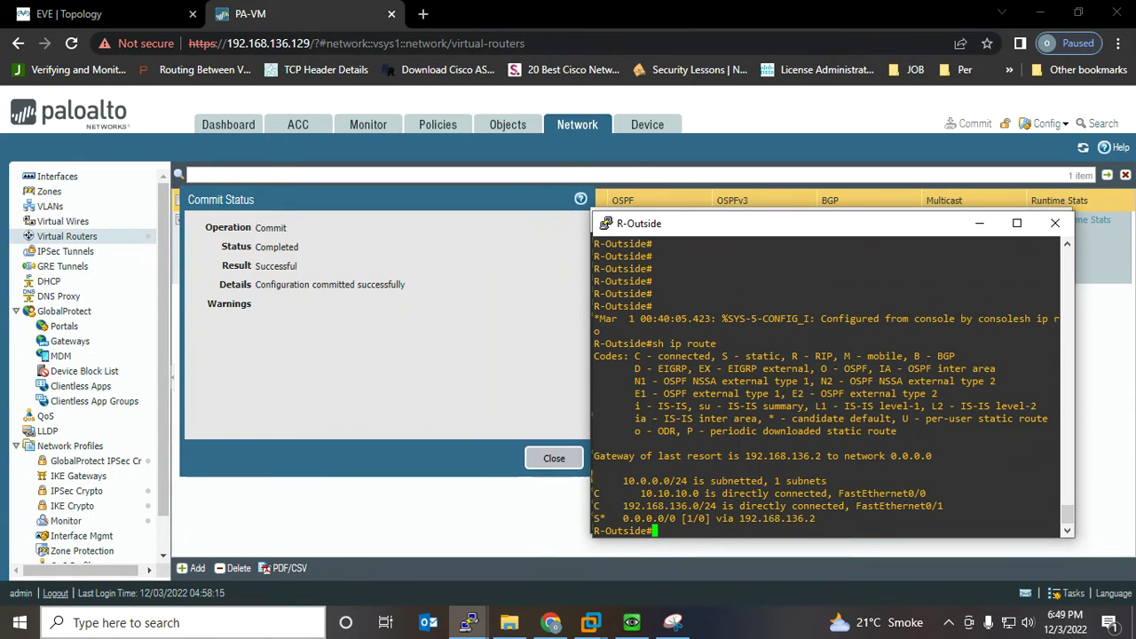
left_click_drag(828, 519, 618, 480)
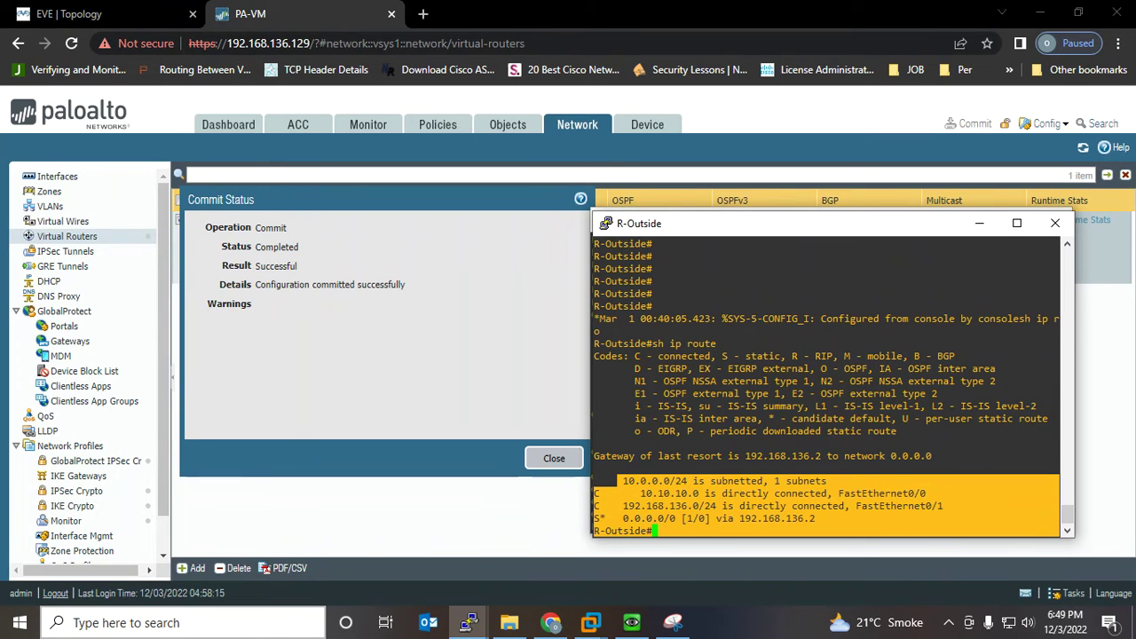
Dismiss the commit status and start redistribution profile Red-OSPF with priority 1 on the default router
left_click(554, 458)
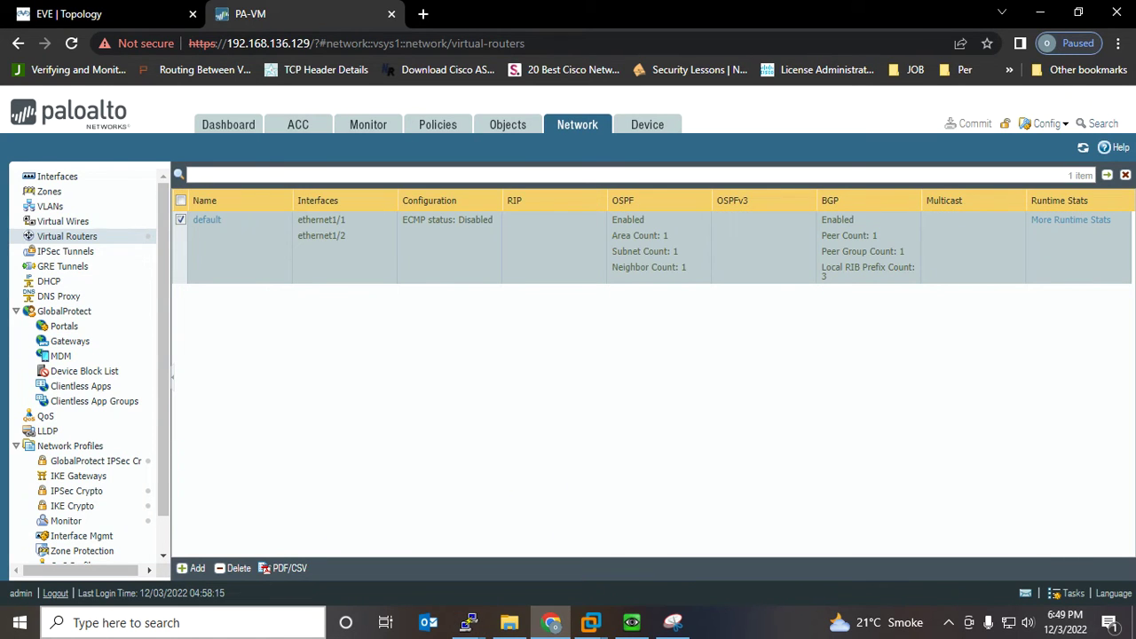
left_click(207, 220)
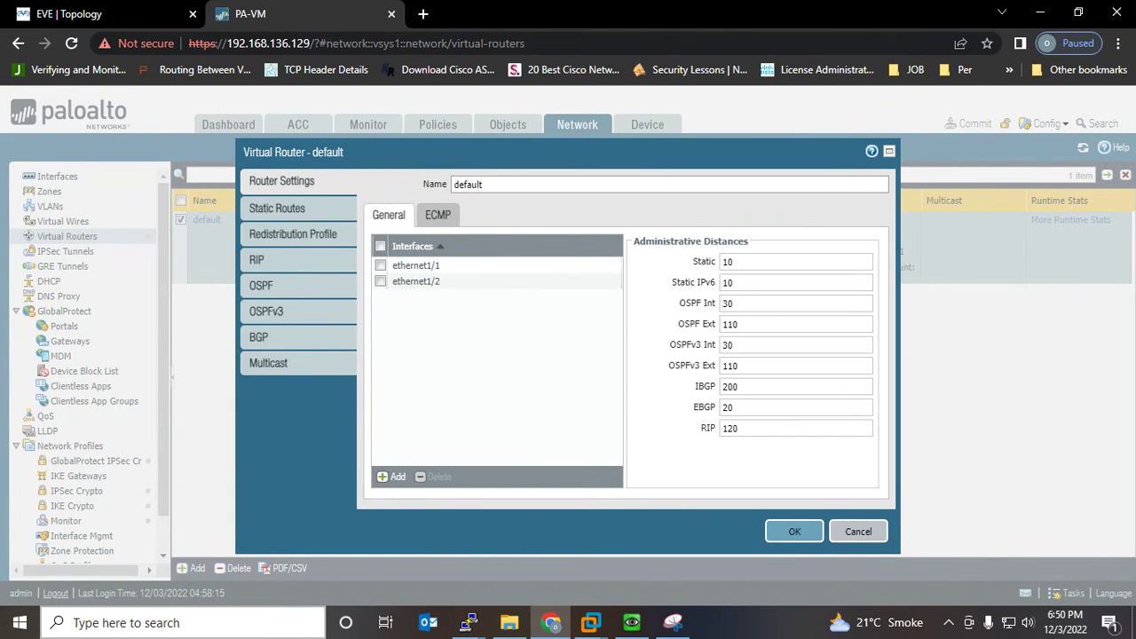
left_click(293, 235)
left_click(391, 480)
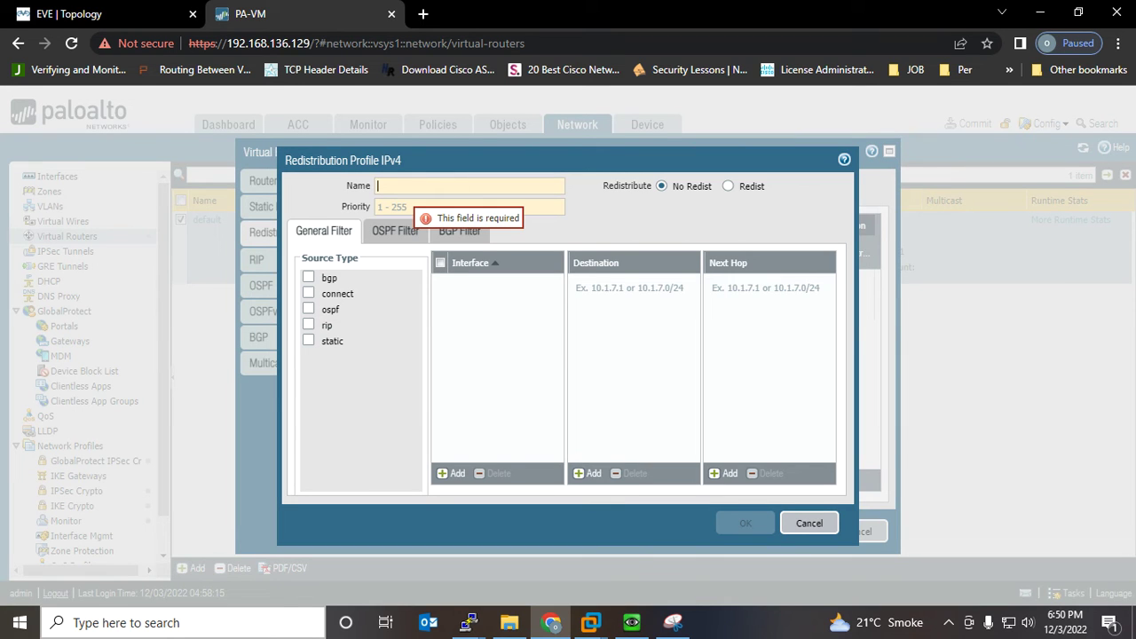
type("Red-OSPF")
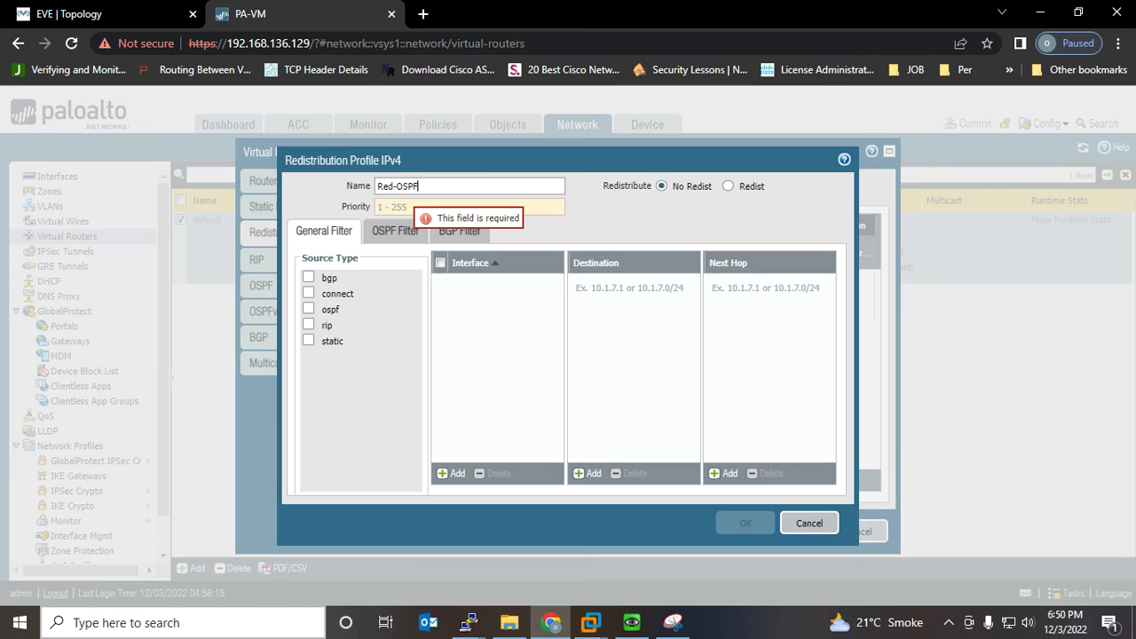
key("Tab")
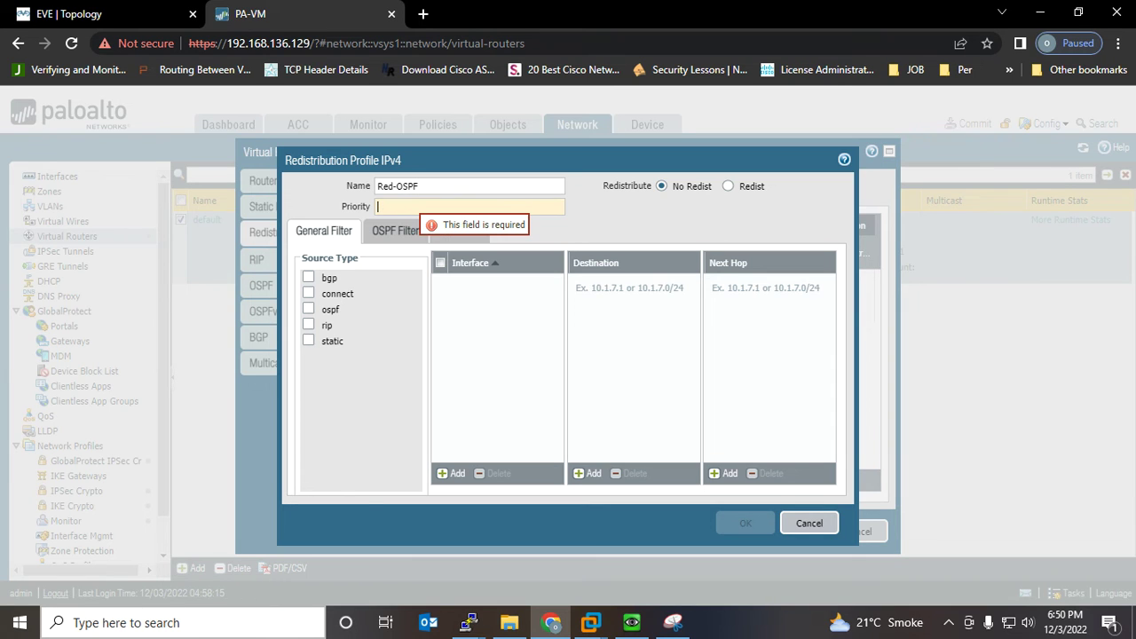
type("1")
Source ospf, connect and static routes with the Redist action, and save the profile
left_click(308, 309)
left_click(308, 293)
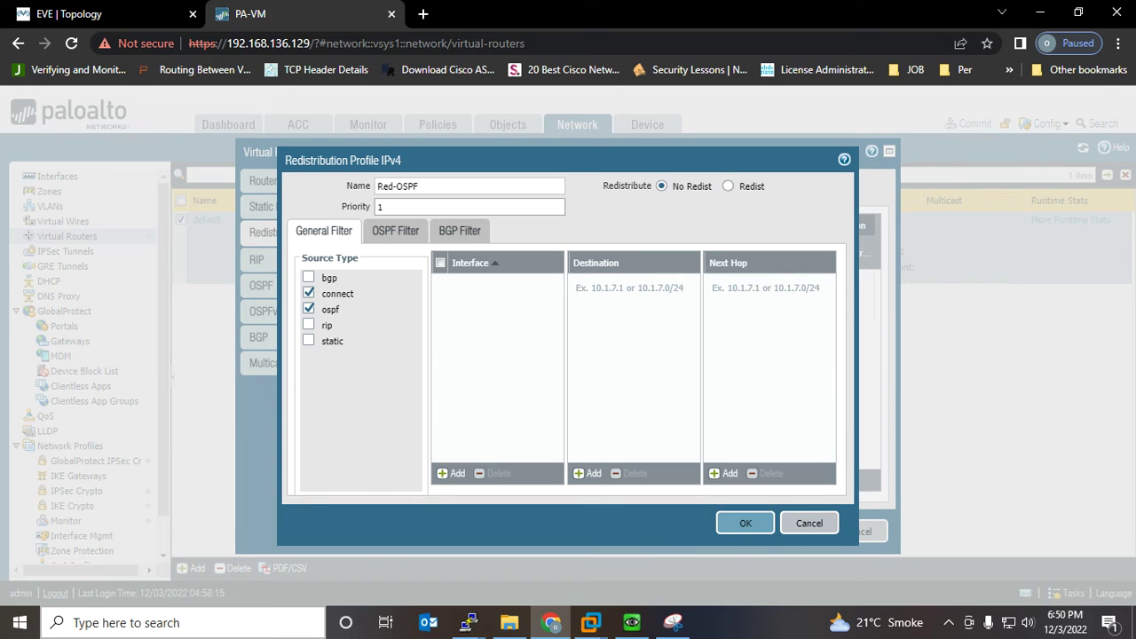
left_click(308, 341)
left_click(728, 187)
left_click(745, 523)
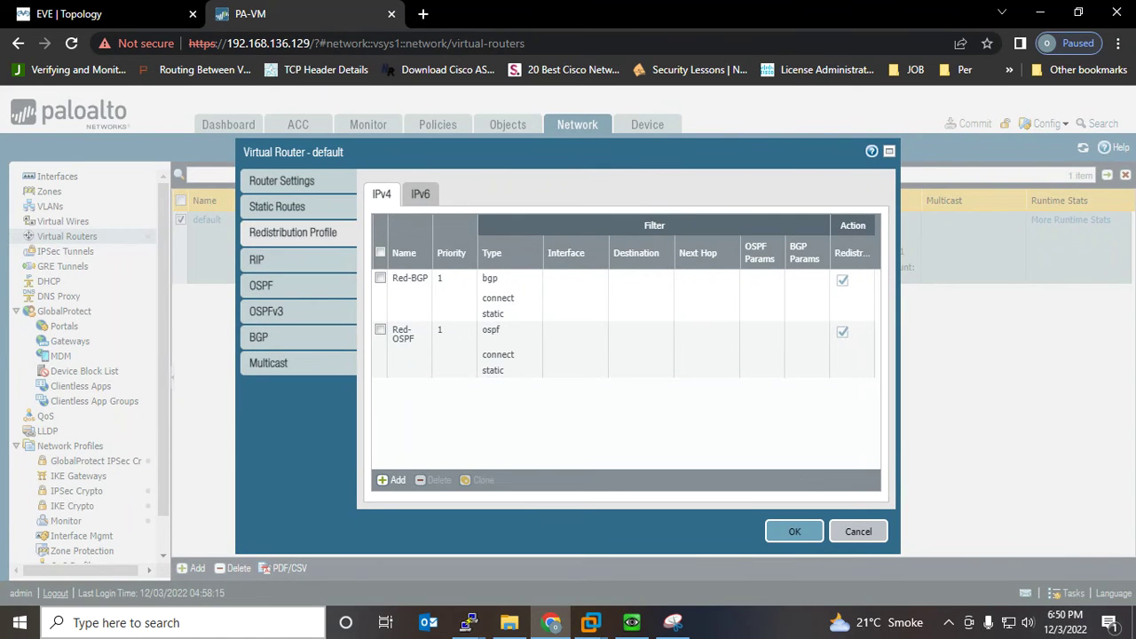
left_click(258, 337)
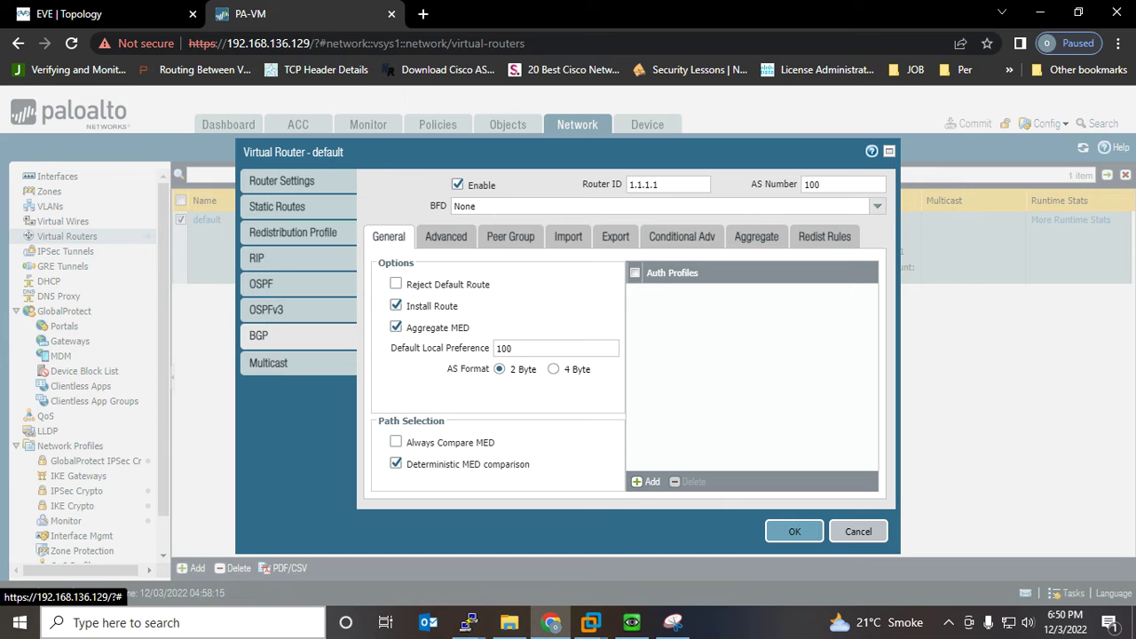
Add a Red-OSPF BGP redistribution rule and save the default virtual router
left_click(615, 237)
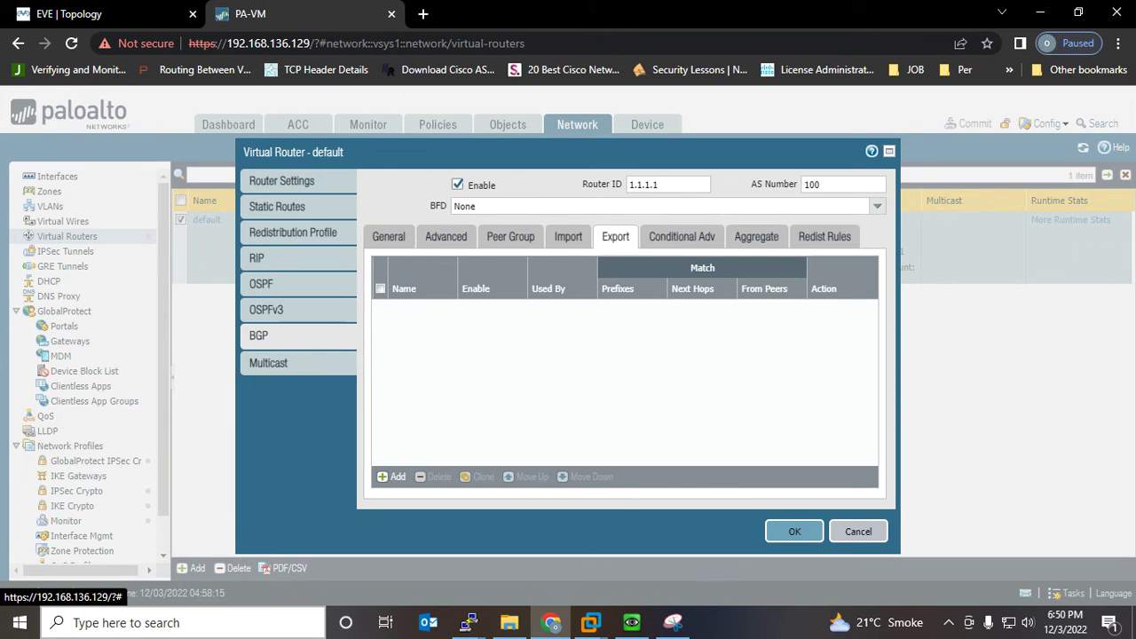
left_click(391, 477)
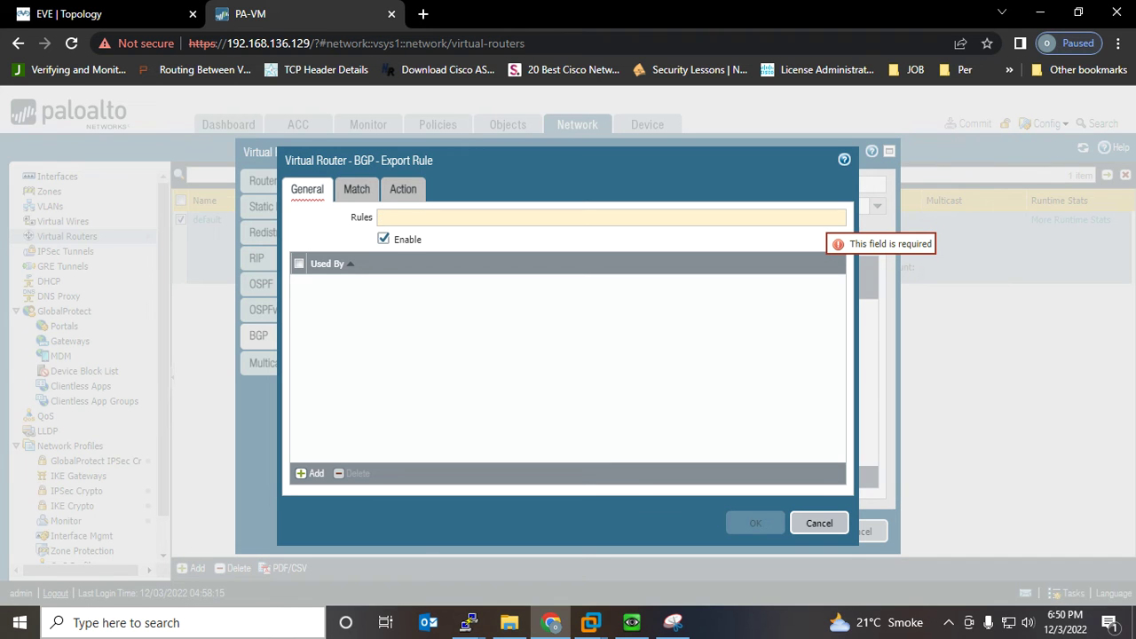
left_click(819, 523)
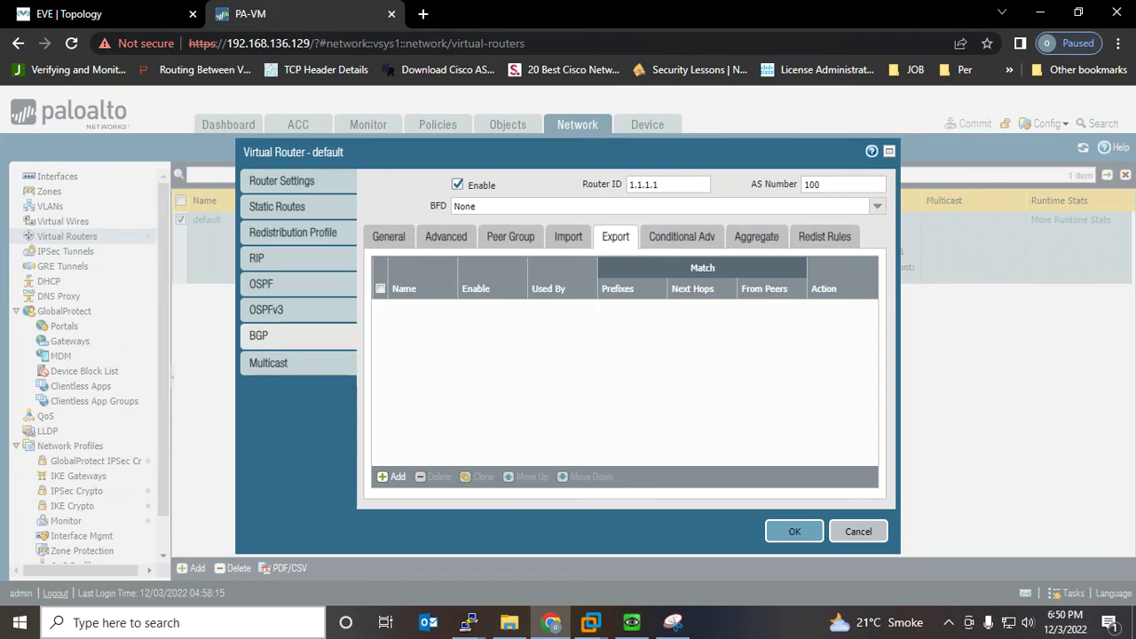
left_click(825, 236)
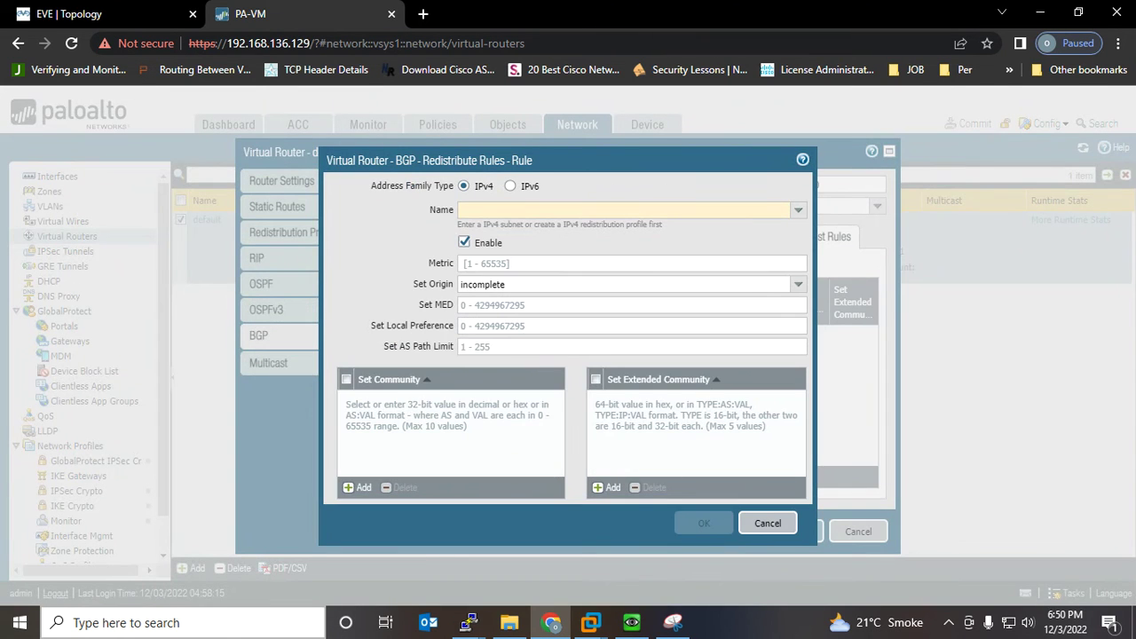
left_click(798, 211)
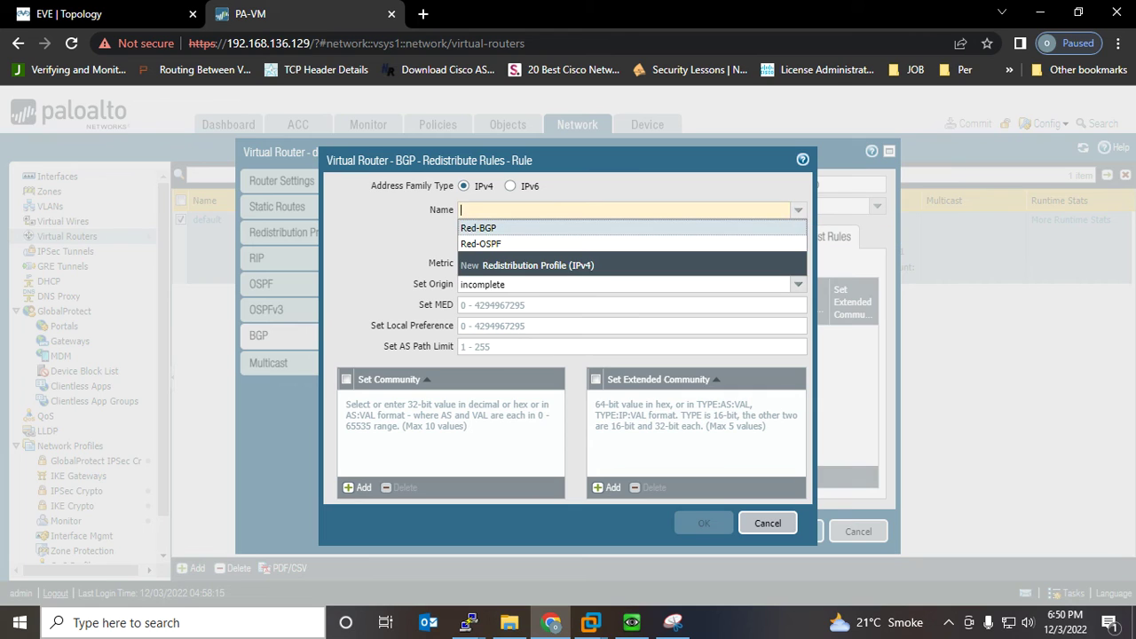
left_click(481, 243)
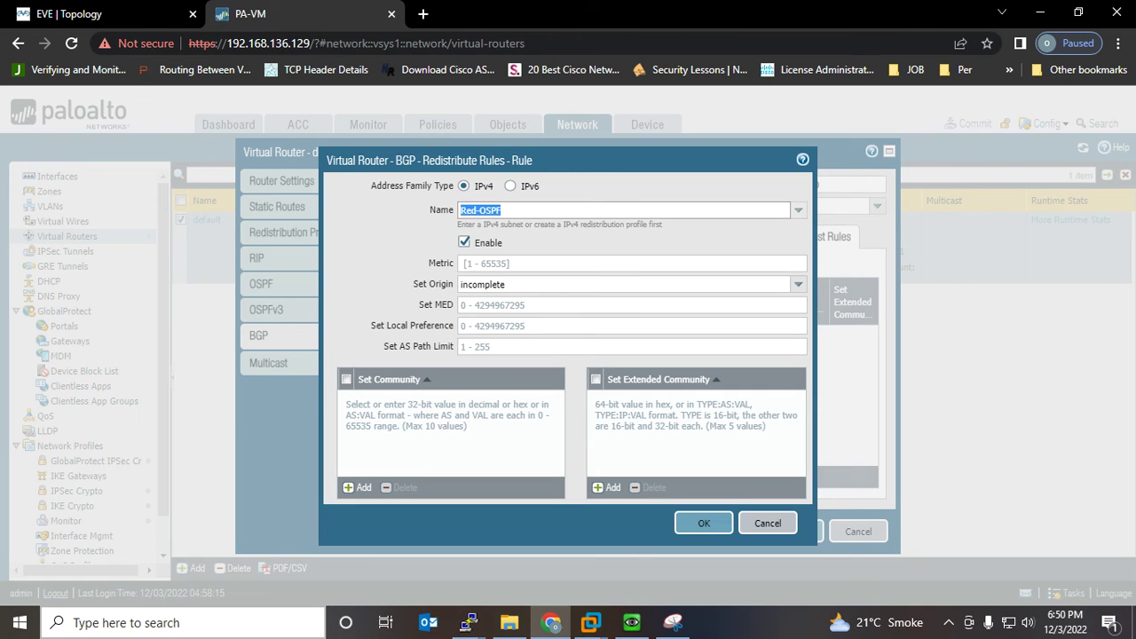
left_click(497, 264)
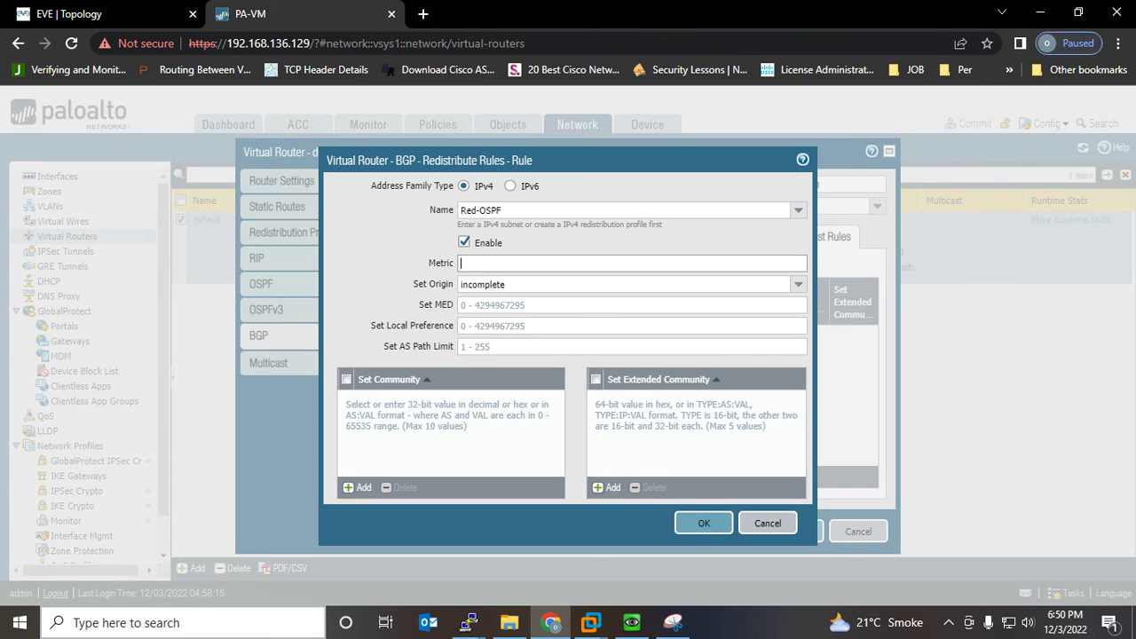
left_click_drag(500, 210, 440, 210)
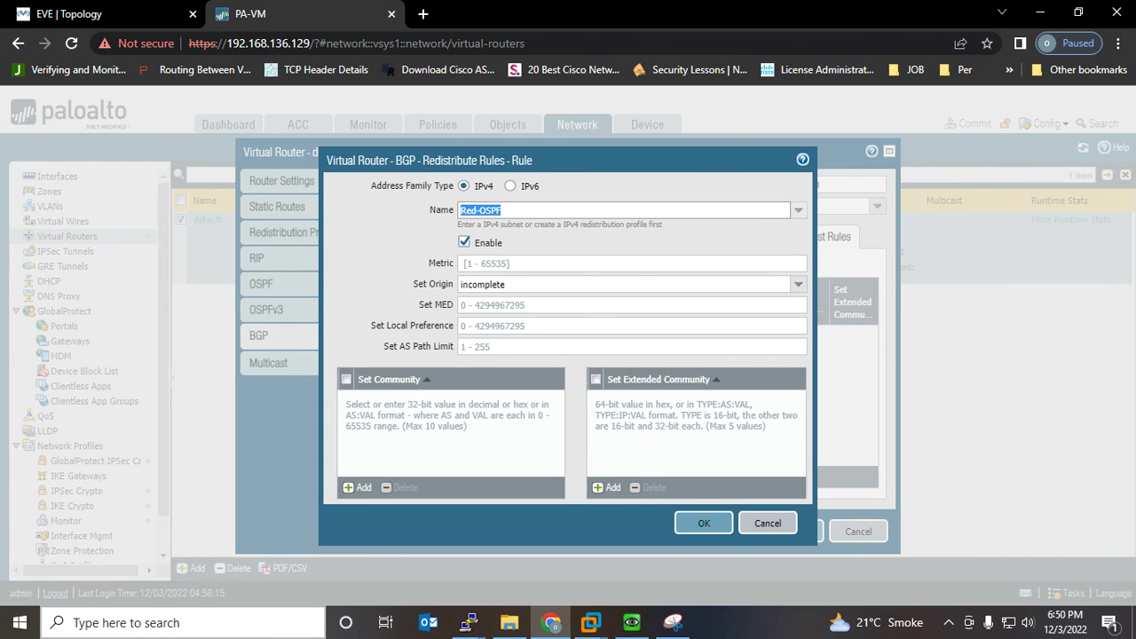
left_click(704, 523)
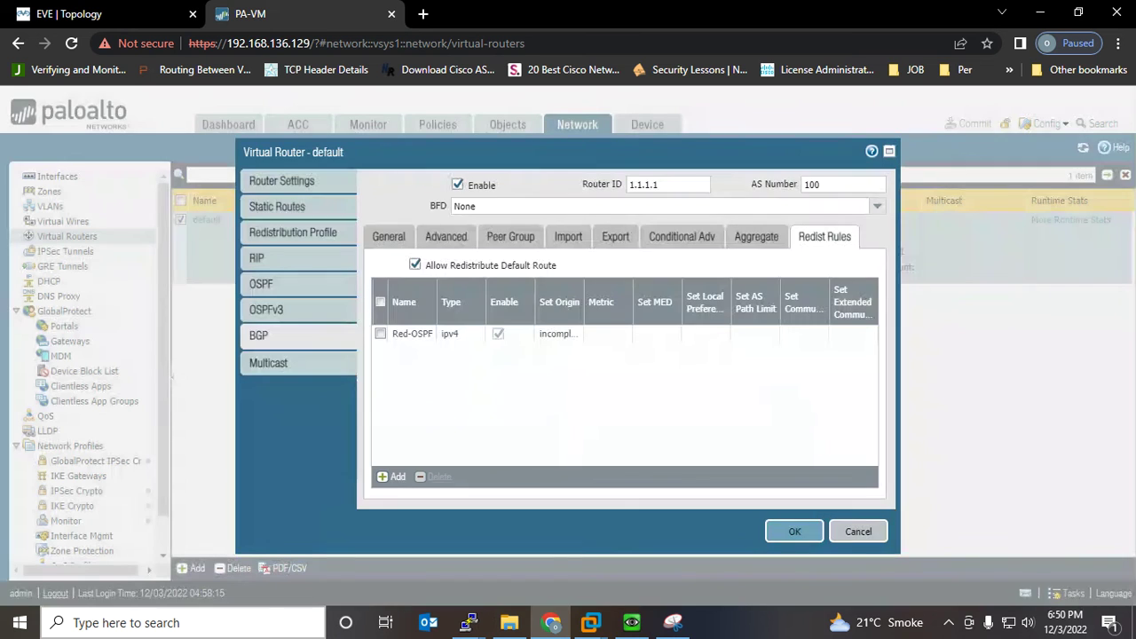
left_click(795, 531)
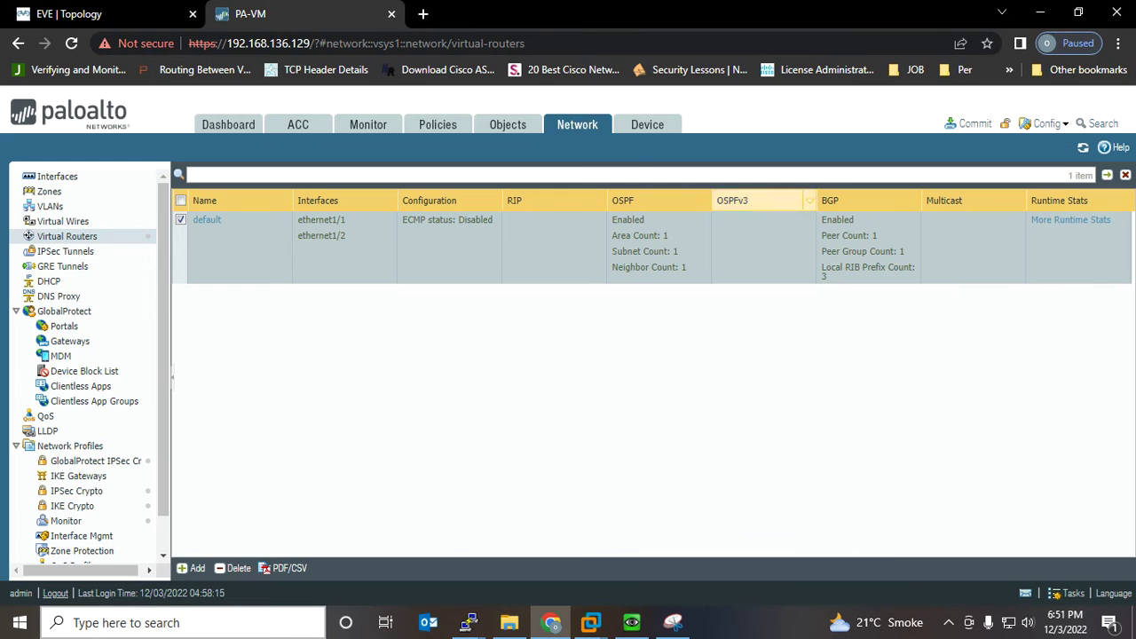
Commit the pending configuration to the firewall
left_click(973, 123)
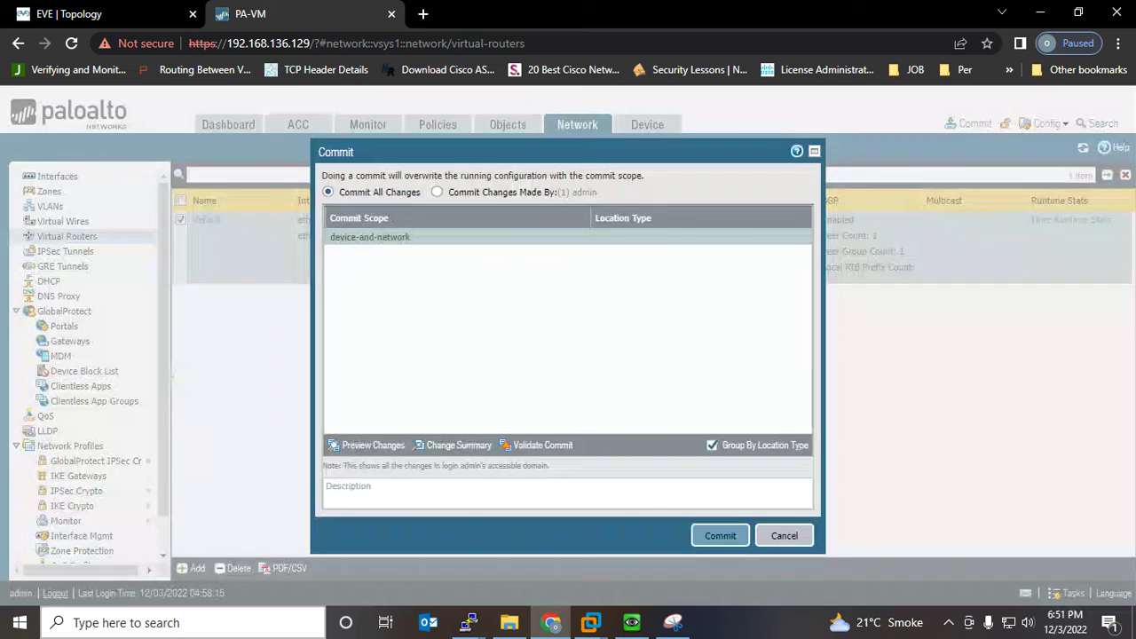
left_click(720, 536)
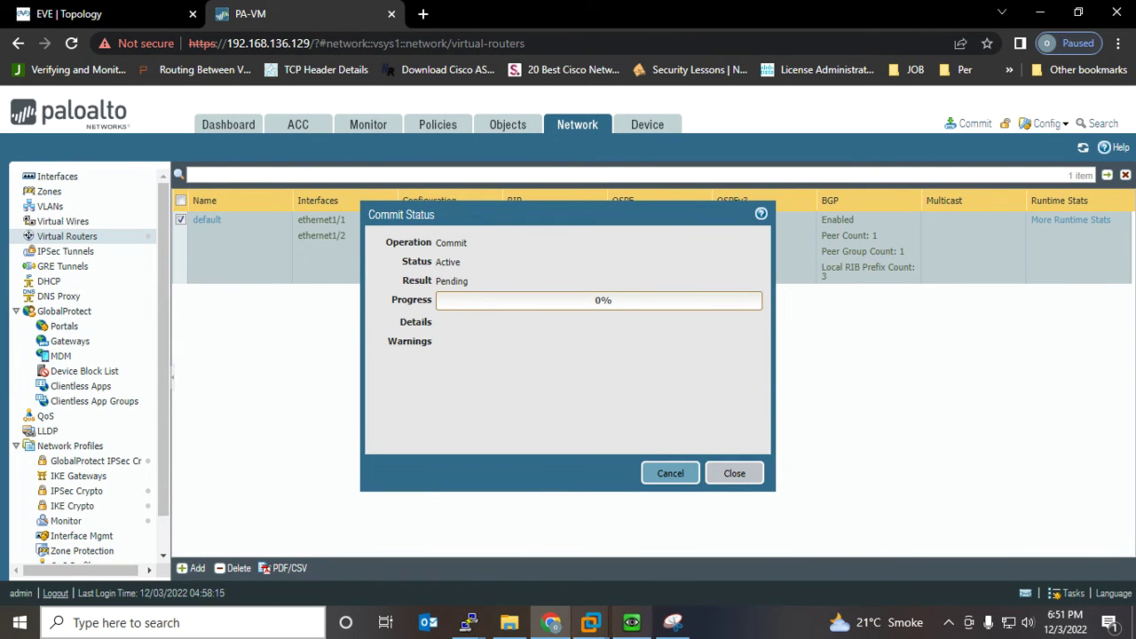
mouse_move(469, 622)
On R-Outside, rerun show ip route and highlight the BGP routes to 20.20.20.0/24 and 192.168.168.0/24
left_click(532, 533)
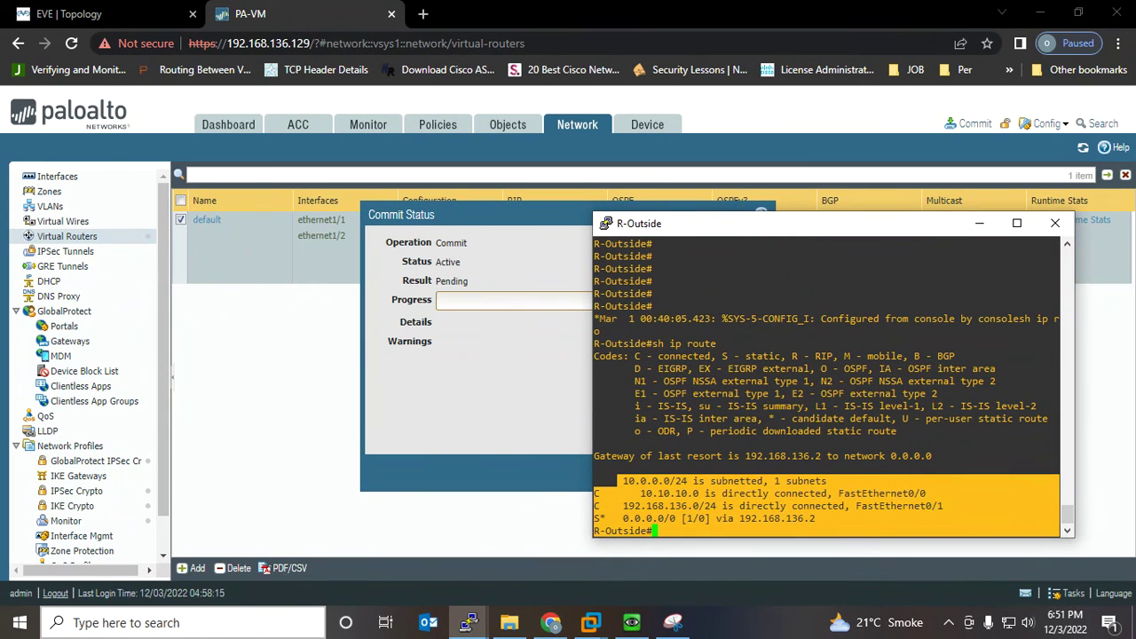
left_click_drag(627, 224, 698, 190)
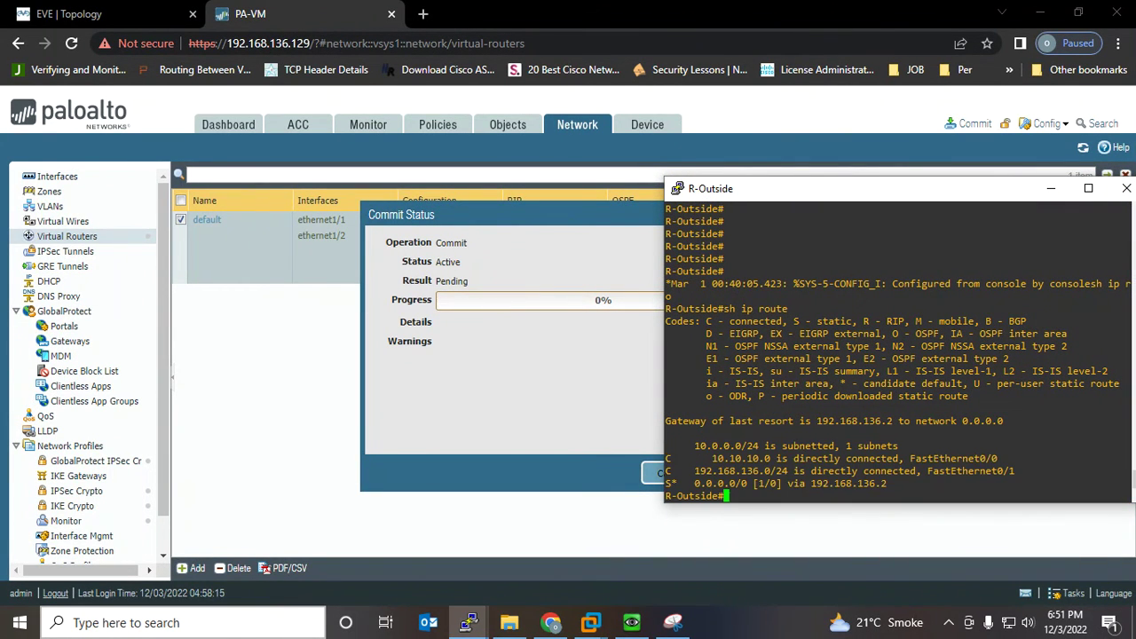
key("Return")
key("Return")
key("Return")
key("Return")
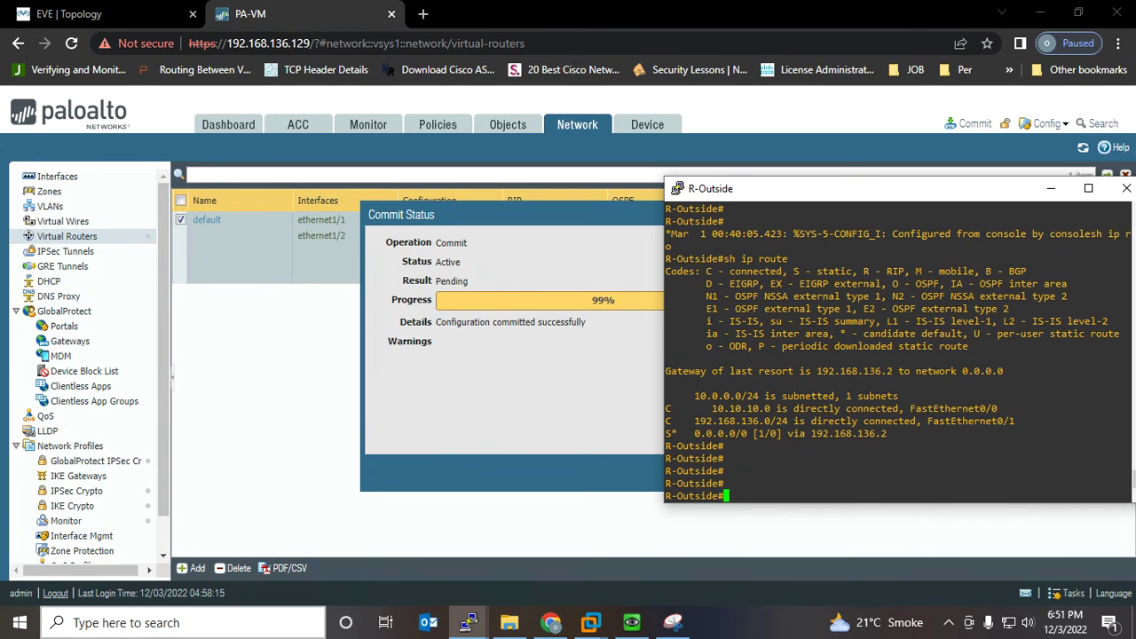
key("Up")
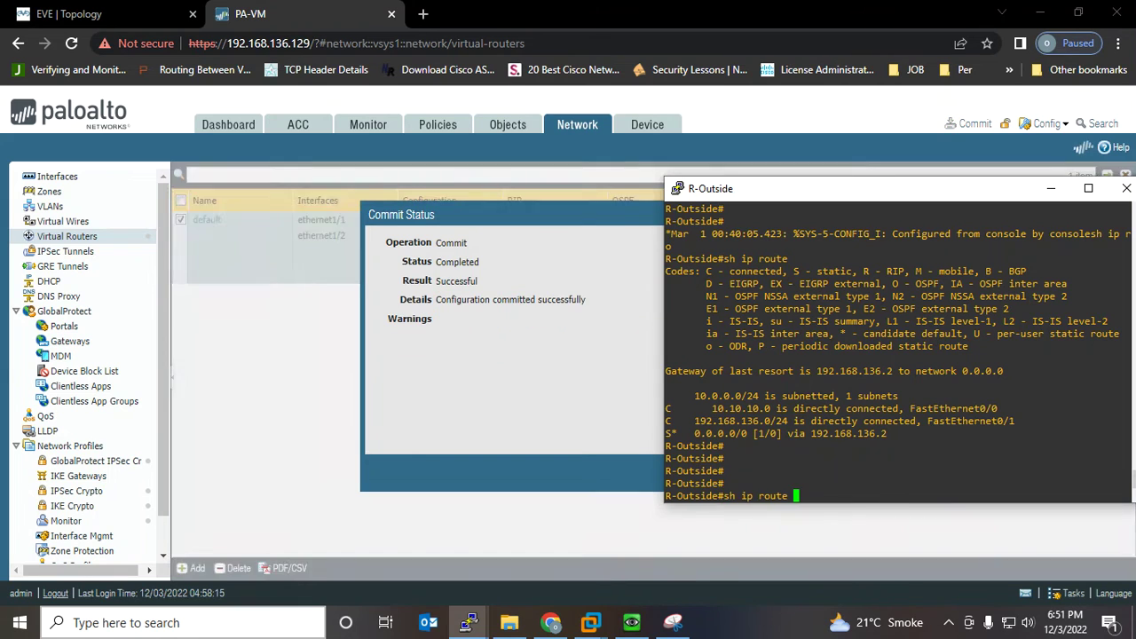
key("Return")
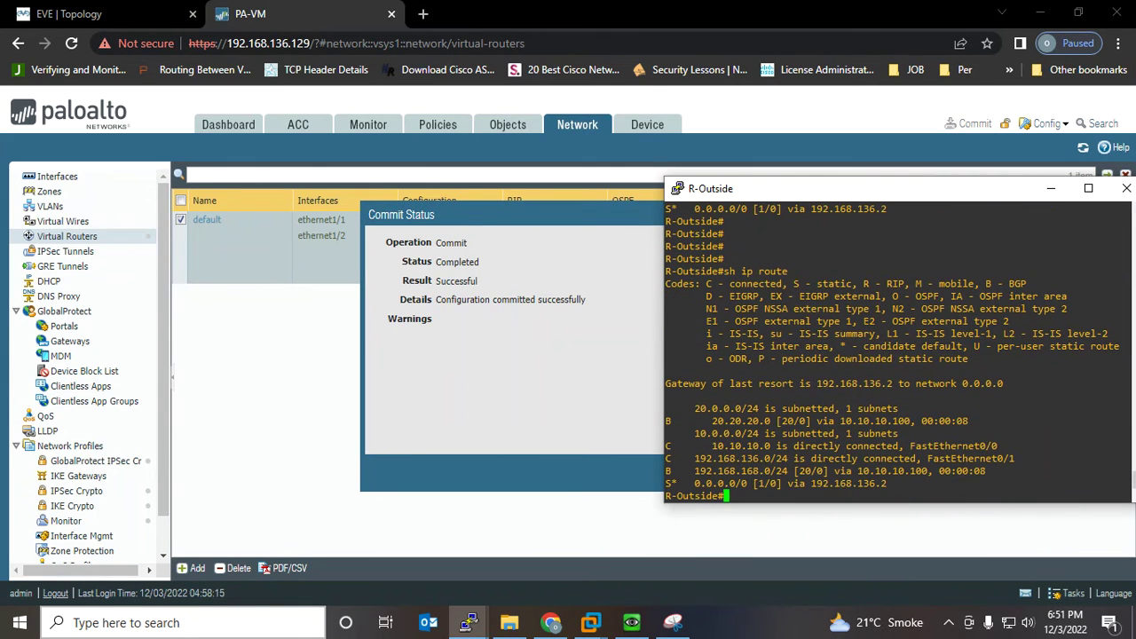
left_click_drag(690, 408, 981, 422)
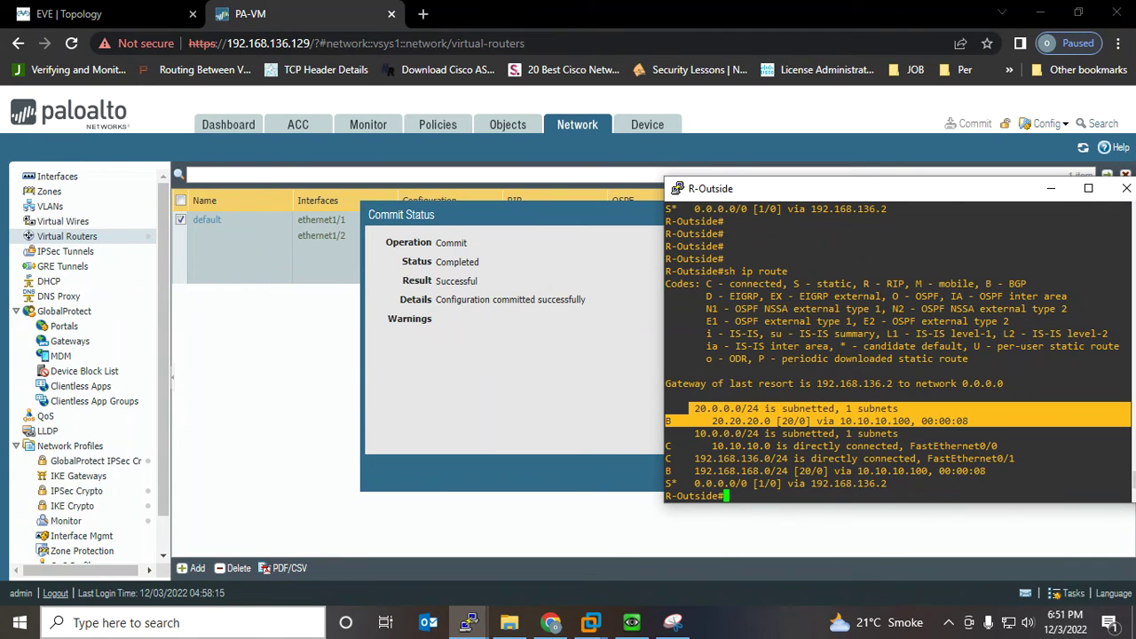
left_click_drag(677, 471, 1131, 471)
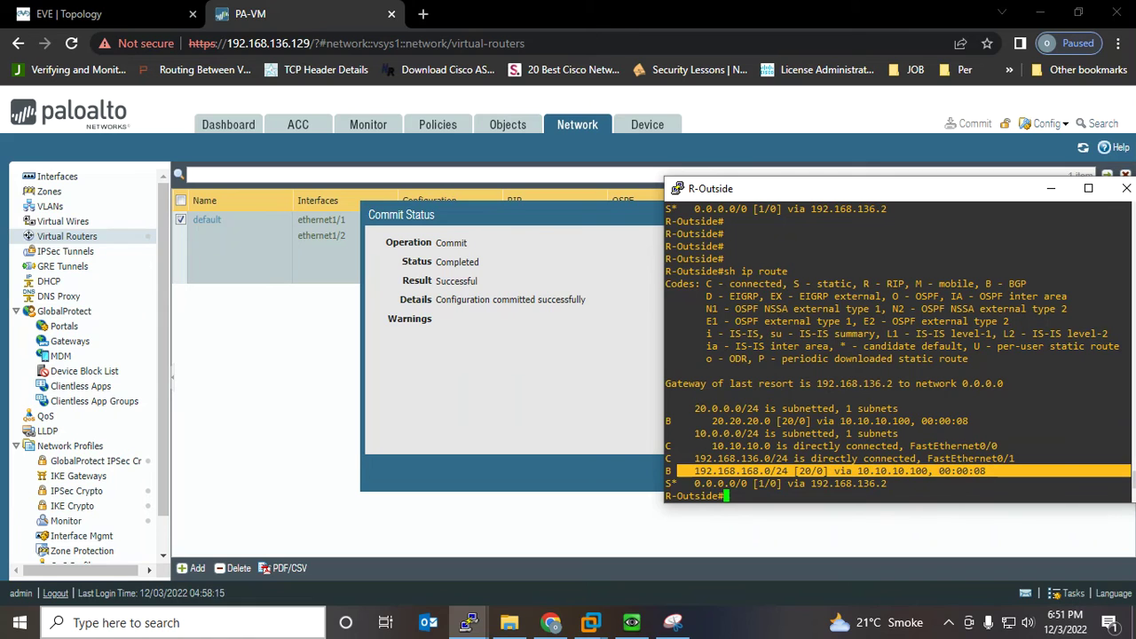
scroll(897, 350, "up", 4)
left_click_drag(675, 371, 675, 307)
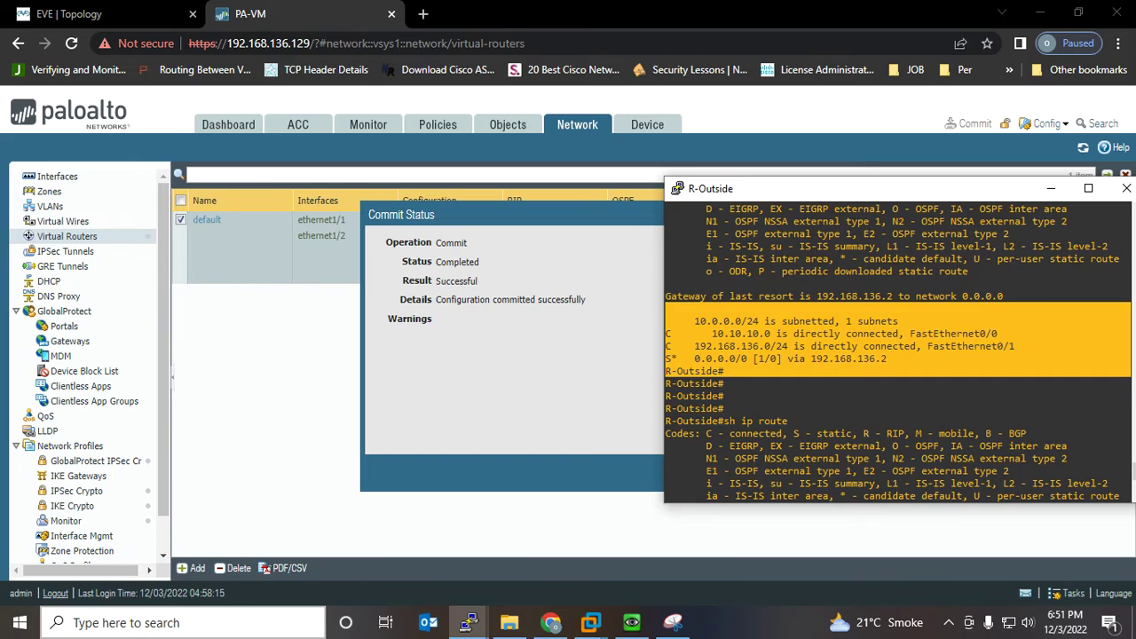
key("alt+Tab")
Dismiss the commit status and launch the Win client's console from the EVE topology
left_click(734, 473)
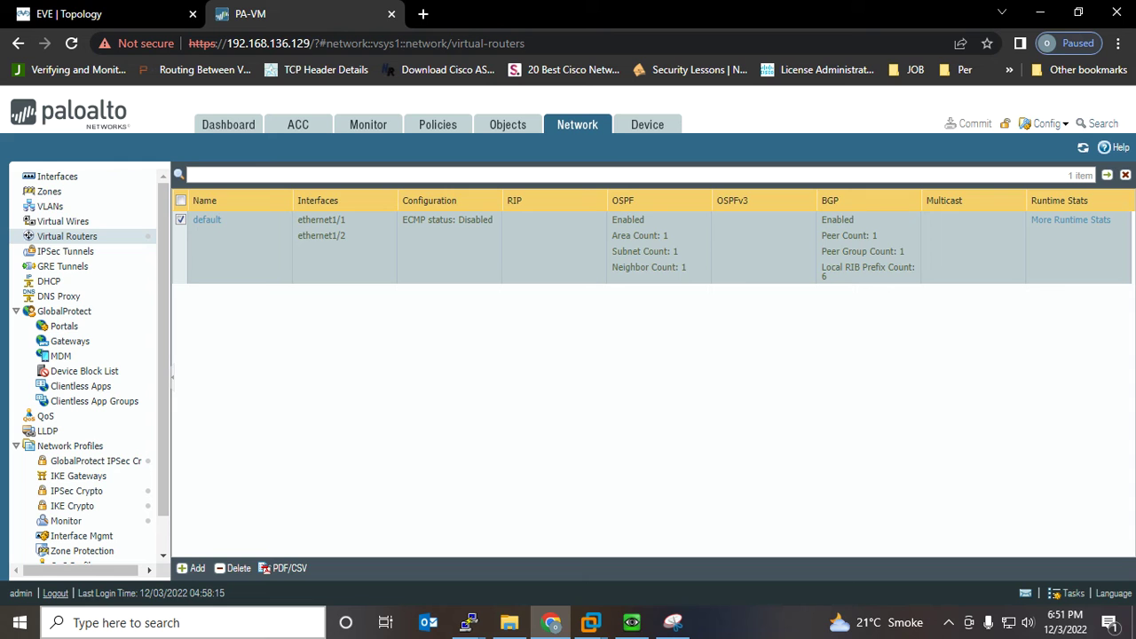
left_click(97, 14)
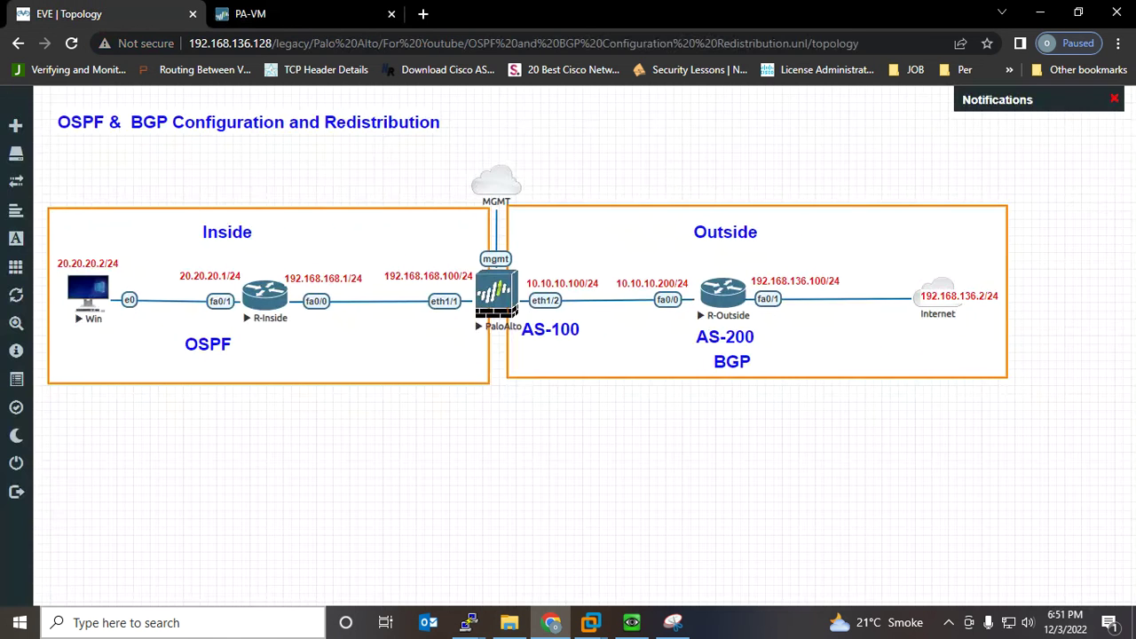
left_click(88, 291)
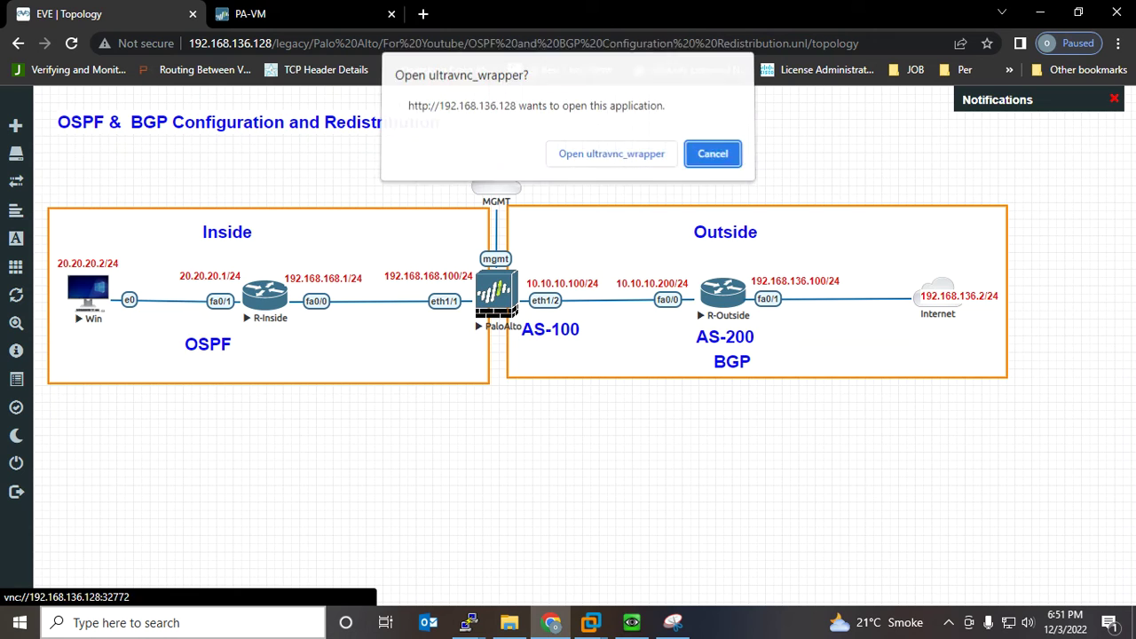
left_click(612, 157)
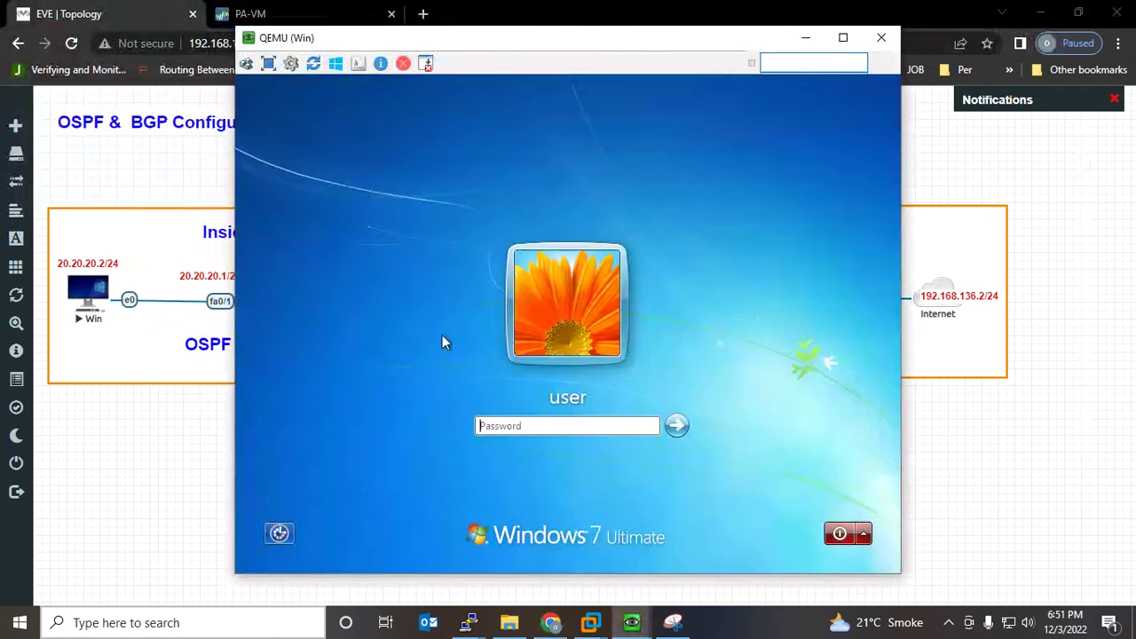
Sign in to Windows 7 with the account password and minimize the console
left_click(492, 428)
type("*******")
key("Return")
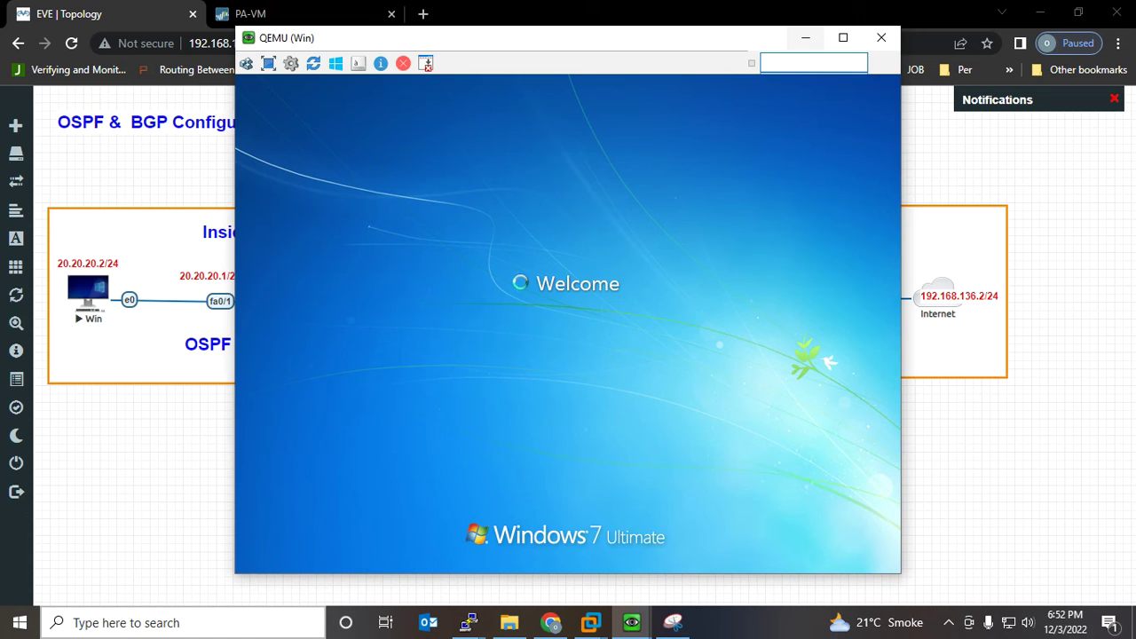
left_click(805, 37)
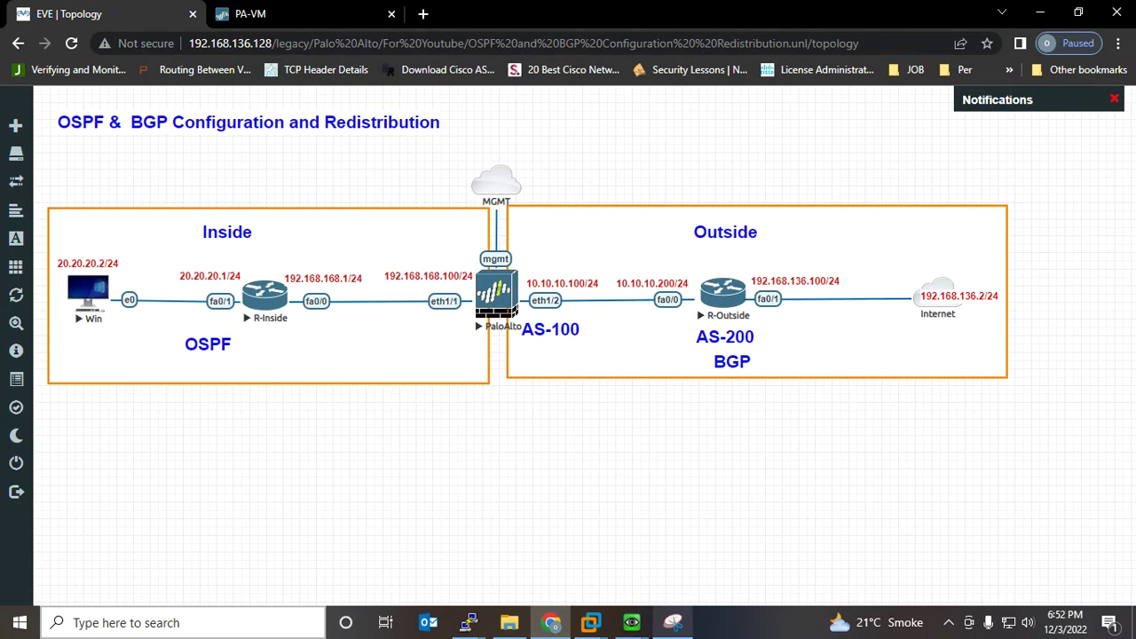
left_click(673, 622)
Erase all the old ink strokes from the topology snip with the Eraser
left_click(409, 59)
left_click_drag(382, 285, 343, 295)
left_click_drag(834, 275, 879, 415)
left_click(982, 375)
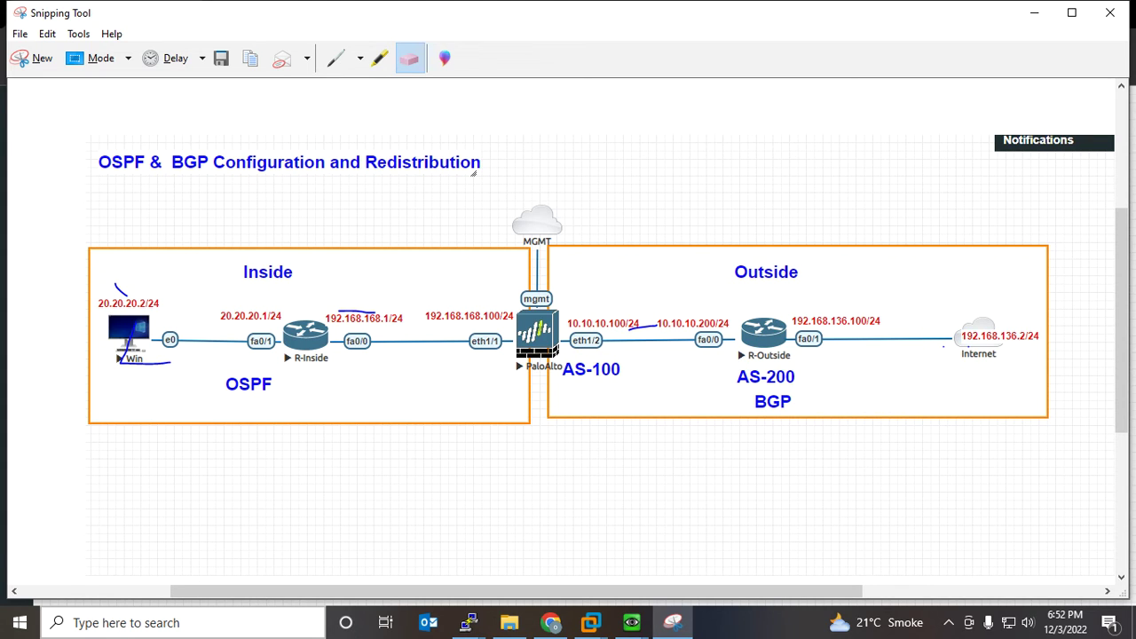
left_click(643, 326)
left_click(355, 311)
left_click(120, 289)
left_click(147, 361)
Draw pen arcs and loops tracing R-Inside through PaloAlto to eth1/2 and AS-100
left_click(335, 58)
mouse_move(294, 313)
left_mouse_down()
mouse_move(619, 311)
mouse_move(619, 281)
mouse_move(603, 318)
left_mouse_up()
mouse_move(302, 384)
left_mouse_down()
mouse_move(497, 398)
mouse_move(618, 307)
mouse_move(617, 355)
left_mouse_up()
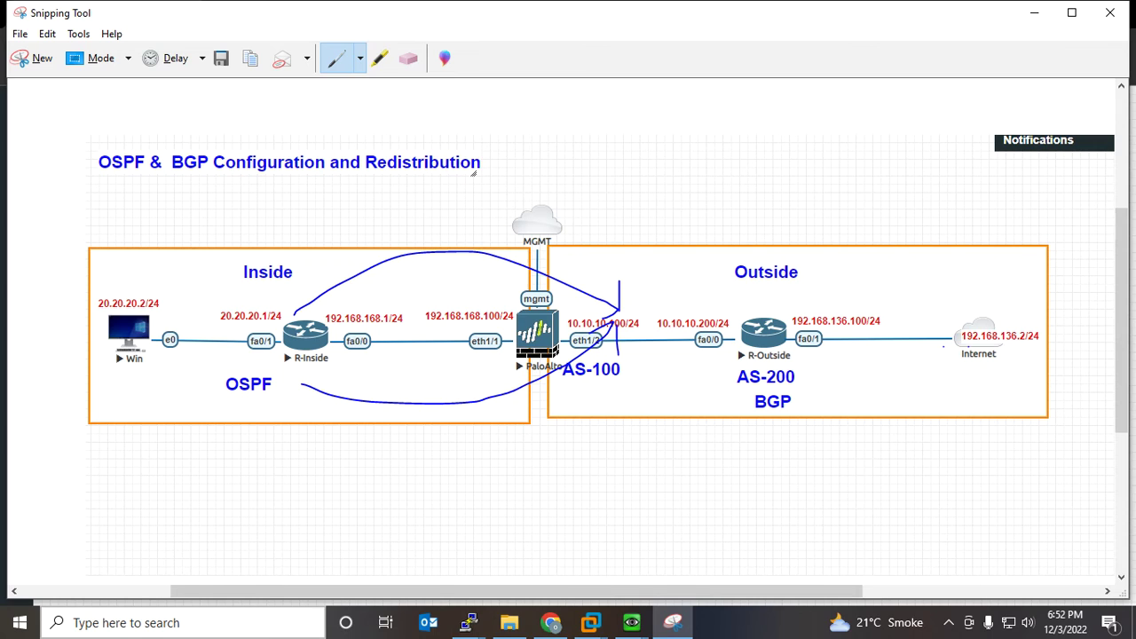
mouse_move(417, 388)
left_mouse_down()
mouse_move(352, 190)
mouse_move(232, 468)
mouse_move(426, 323)
left_mouse_up()
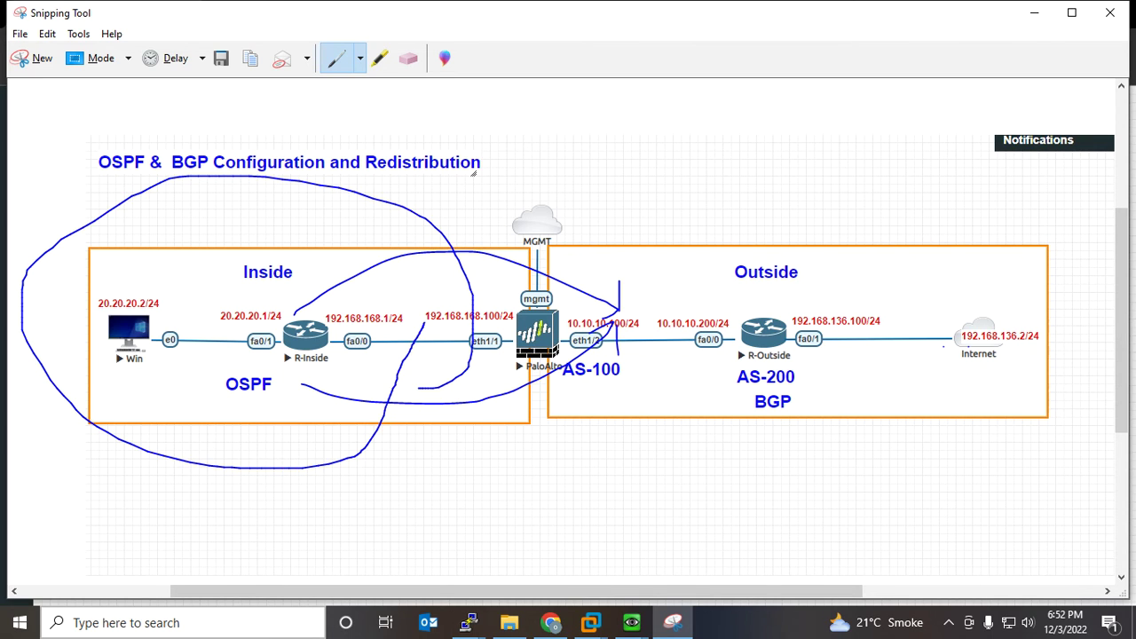
mouse_move(632, 281)
left_mouse_down()
mouse_move(561, 364)
mouse_move(638, 291)
left_mouse_up()
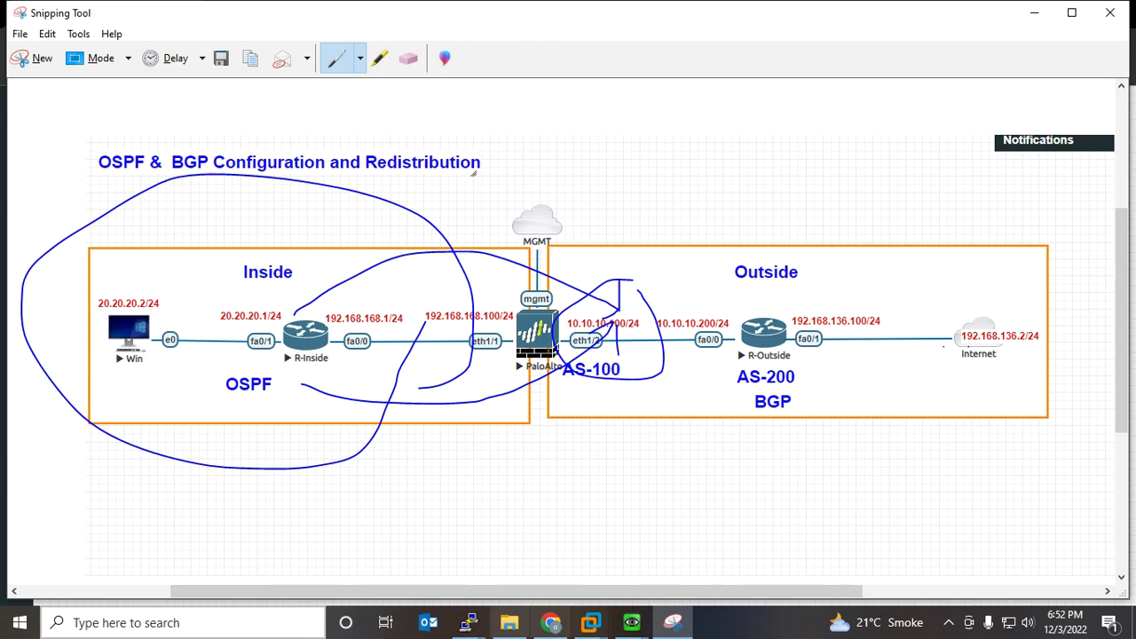
left_click(551, 624)
left_click(289, 15)
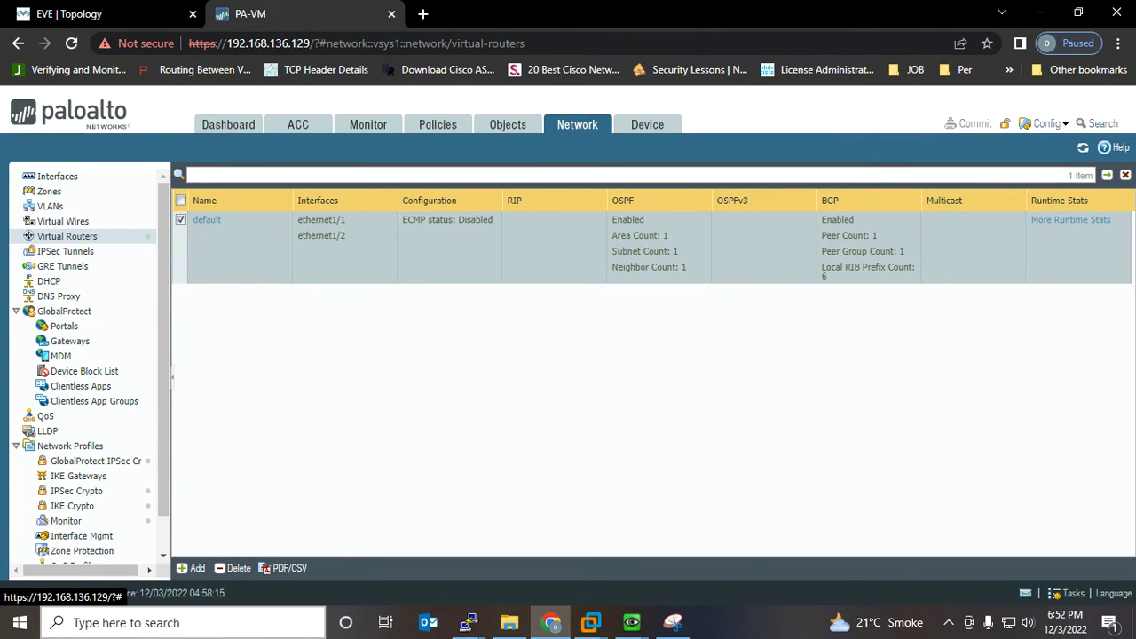
Start a new Security policy rule named Inside-To-Outside
left_click(438, 124)
left_click(53, 177)
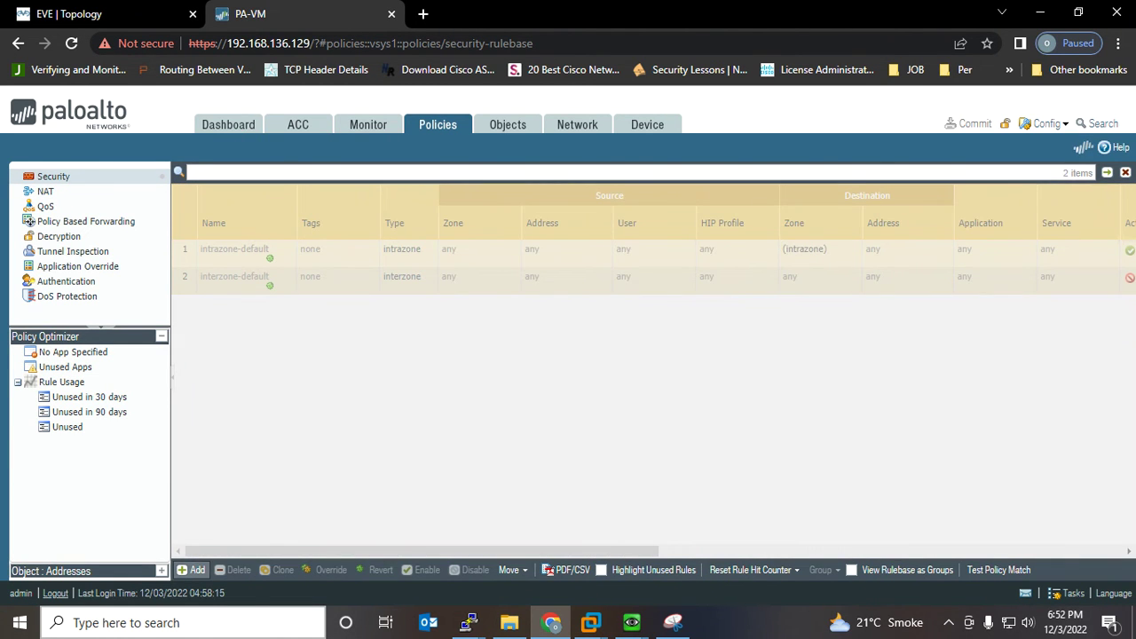
left_click(192, 570)
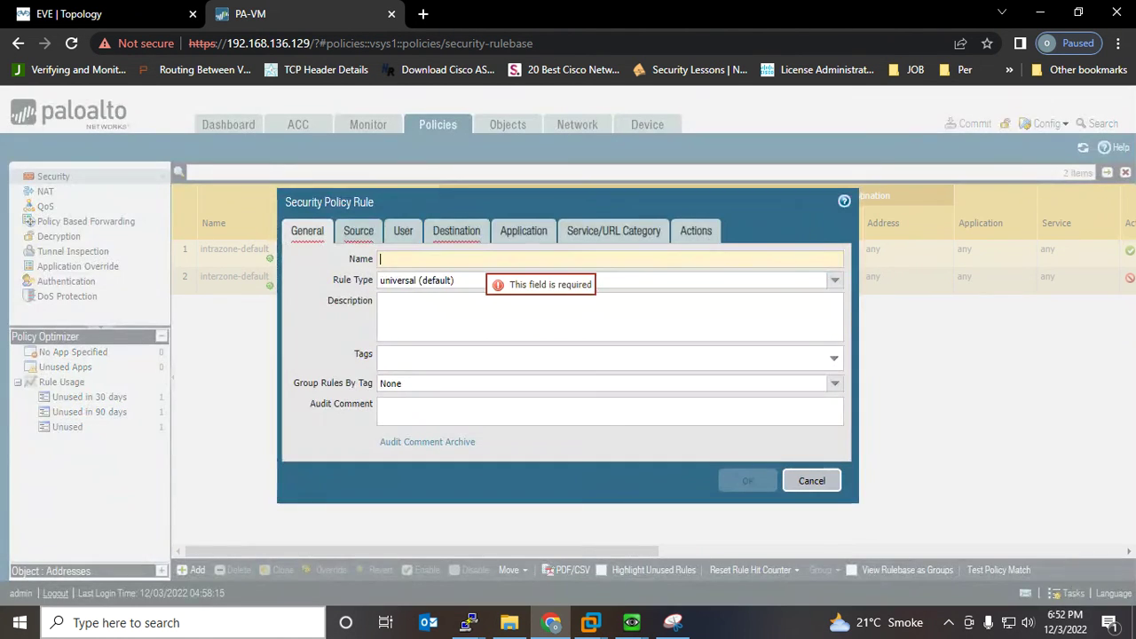
type("Inside")
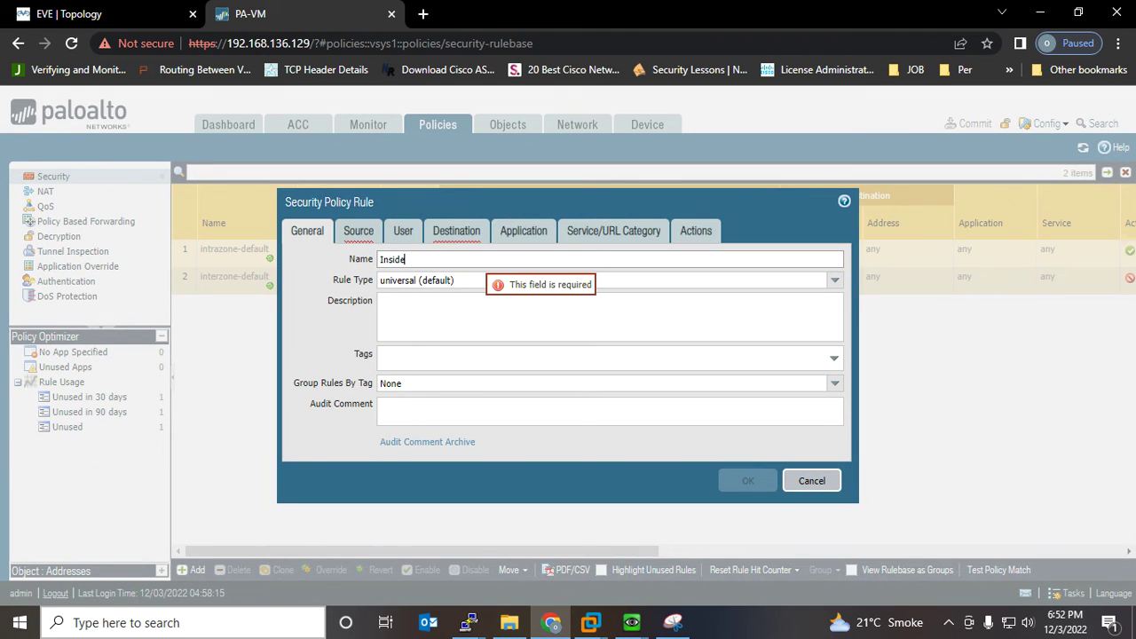
type("-To-Outside")
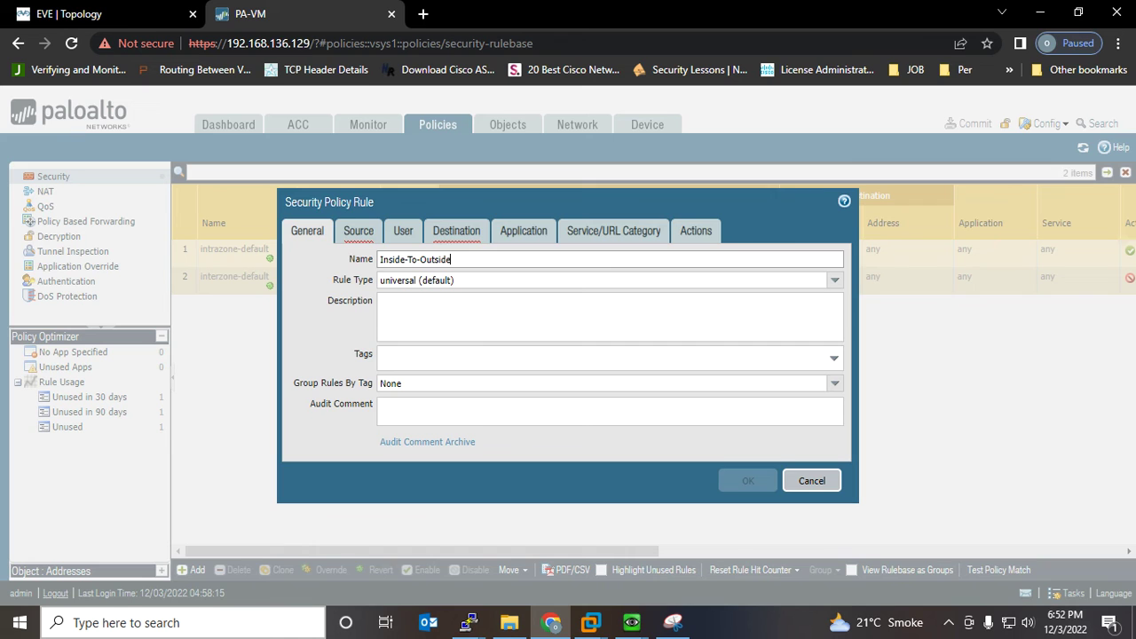
Set the rule's source zone to Inside and destination zone to Outside, then save it
left_click(358, 231)
left_click(311, 438)
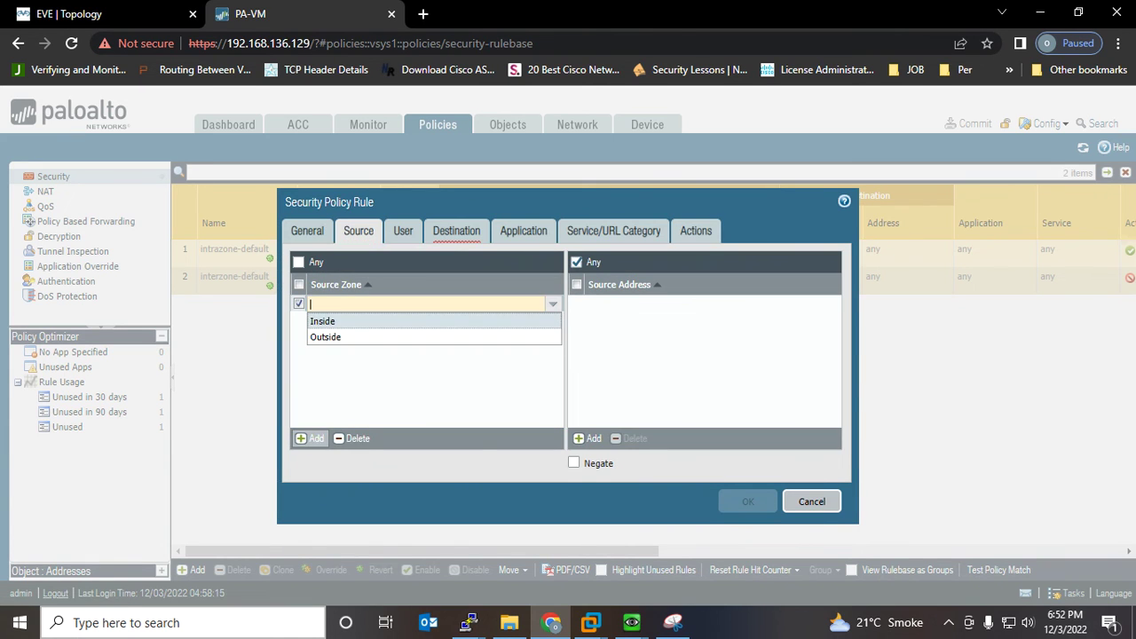
left_click(323, 321)
left_click(457, 231)
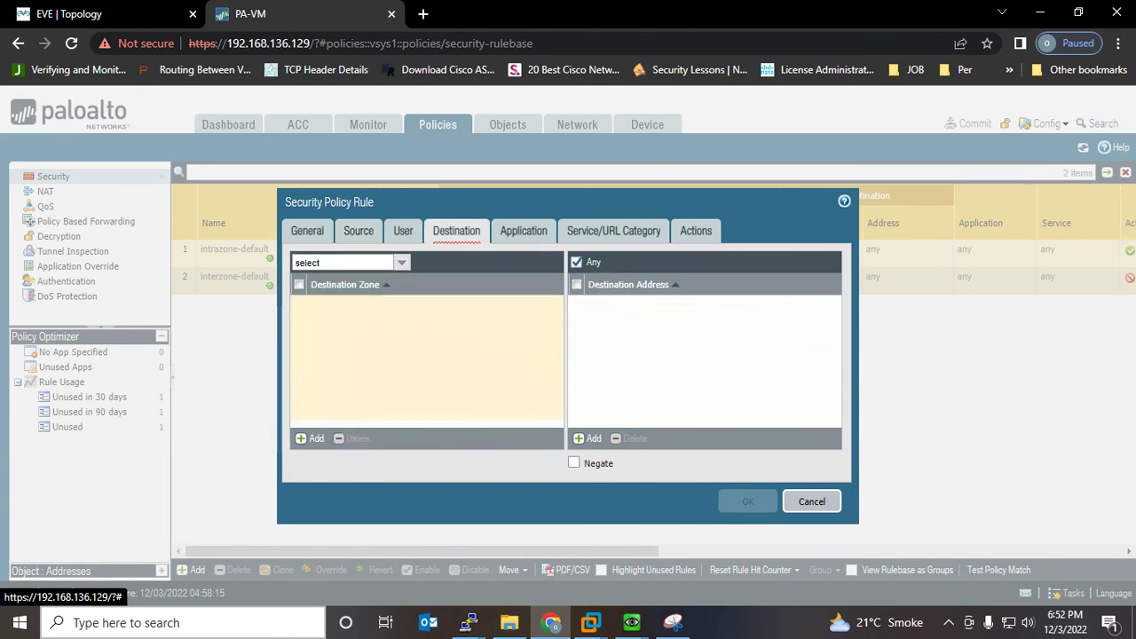
left_click(311, 439)
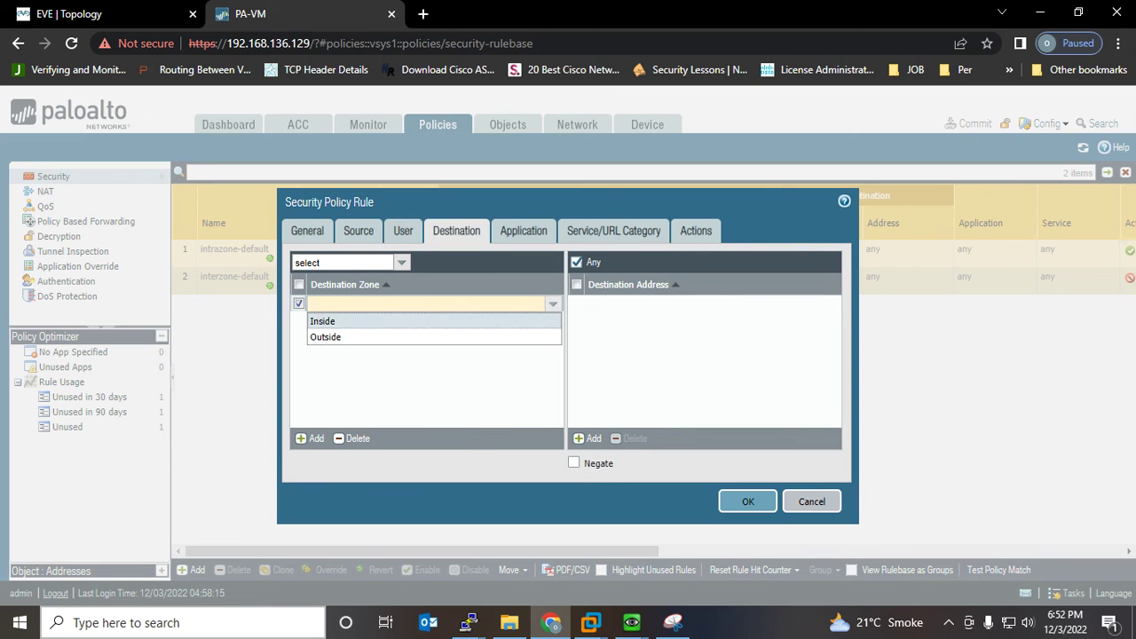
left_click(324, 337)
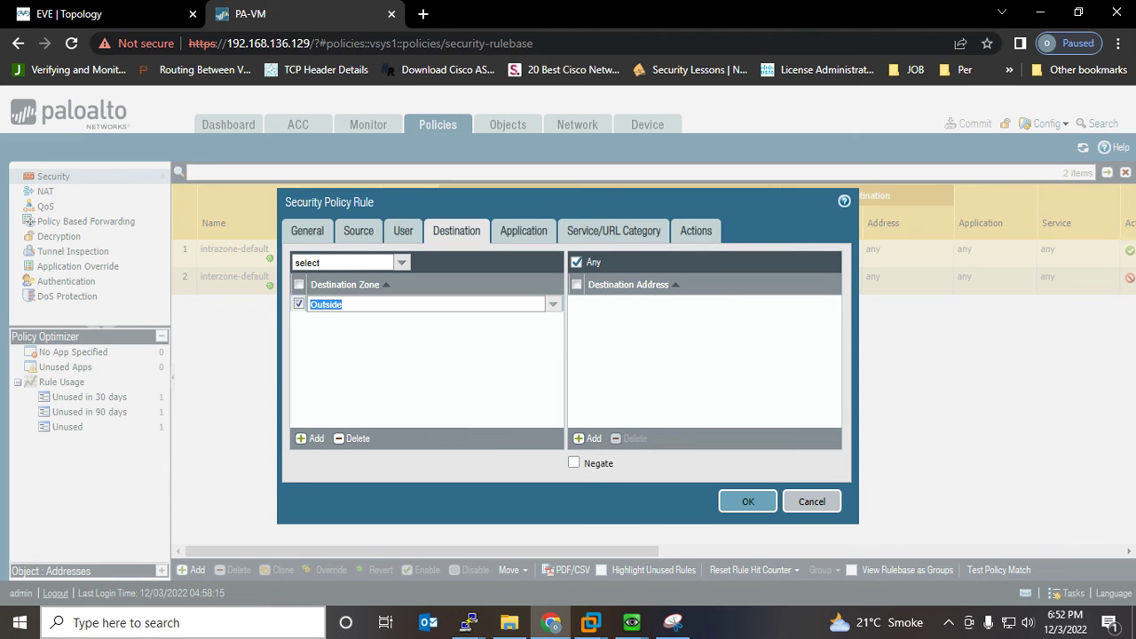
left_click(351, 357)
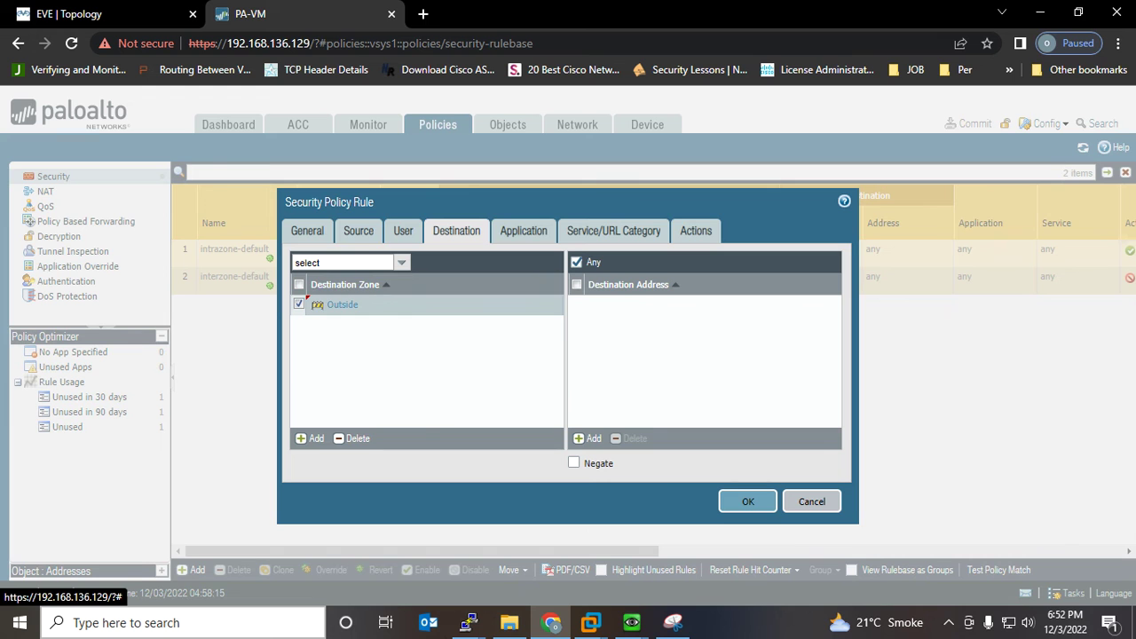
left_click(748, 501)
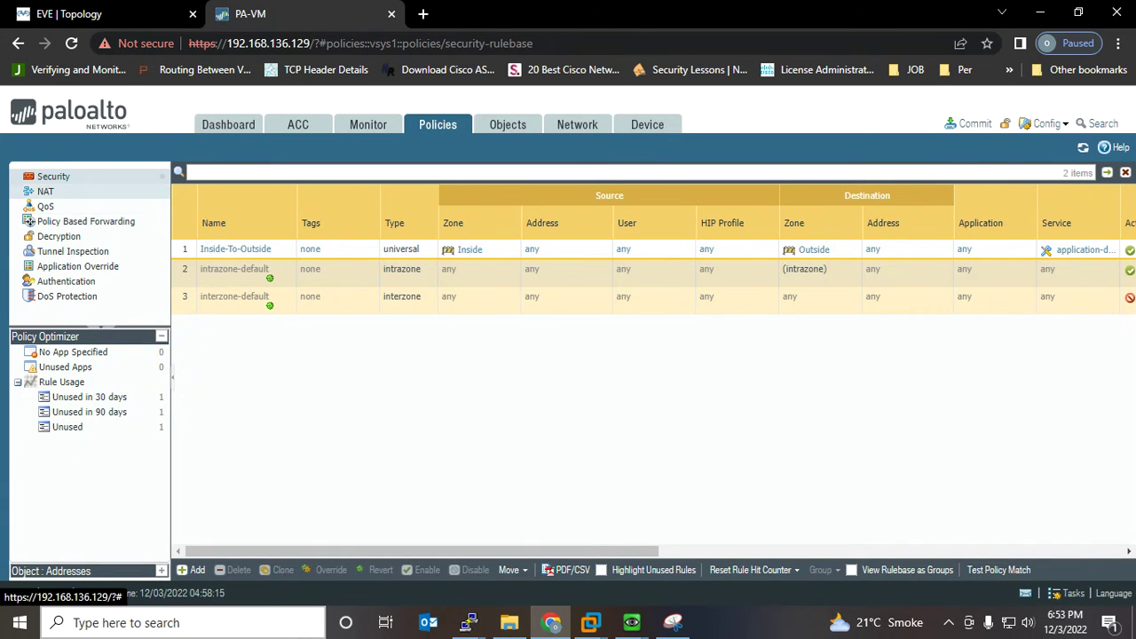
Add a new NAT rule named NAT-In-to-Out
left_click(45, 191)
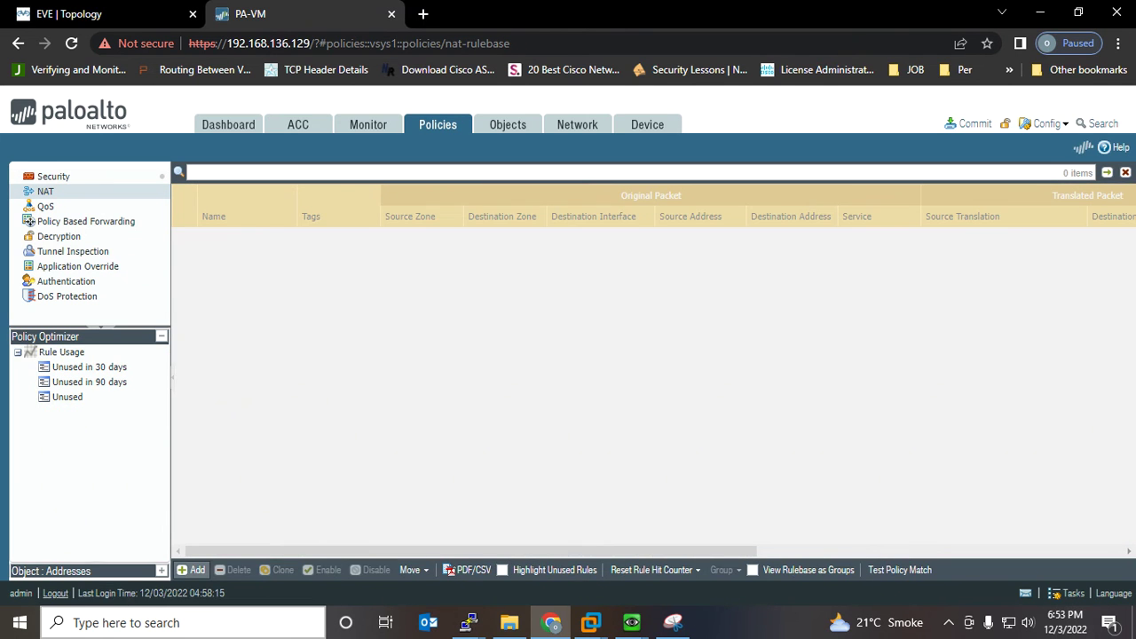
left_click(193, 570)
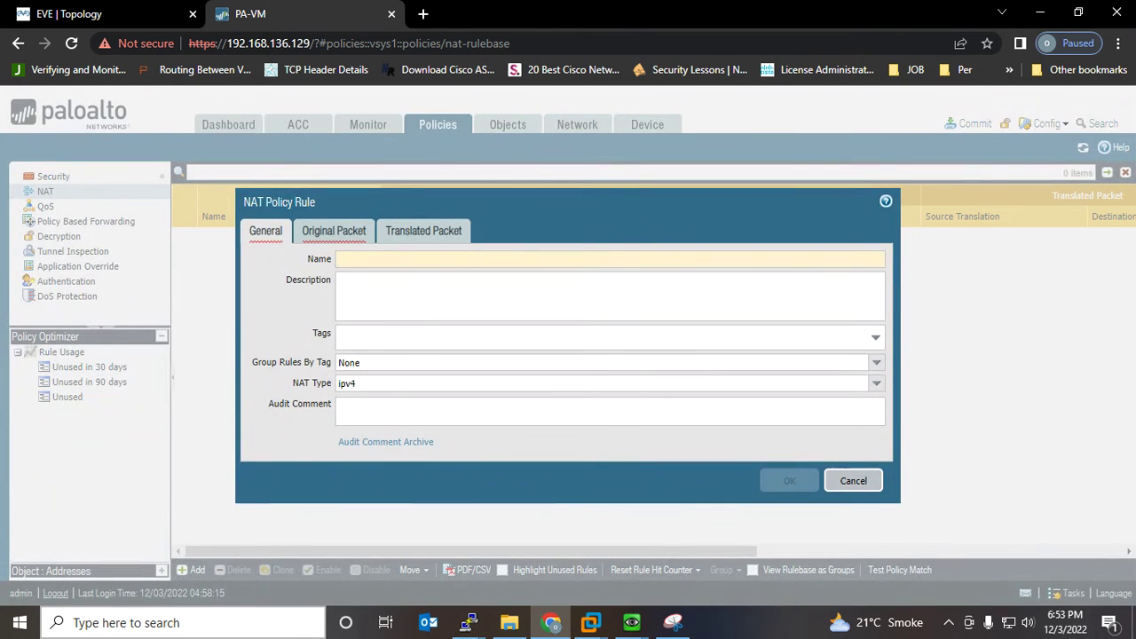
type("NAT")
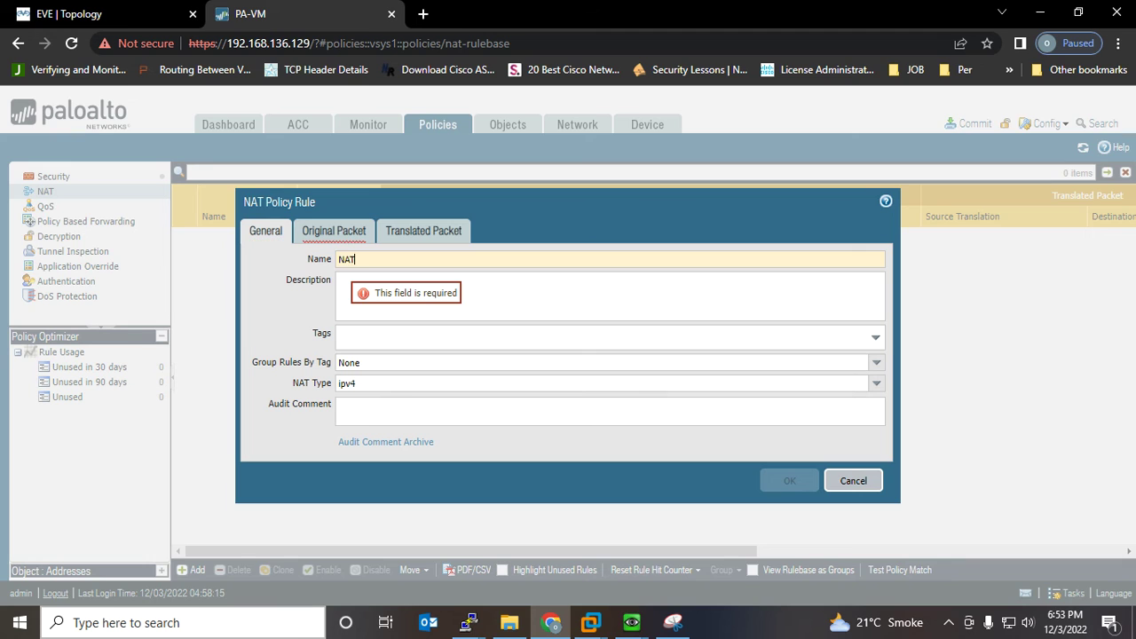
type("-1n-to=")
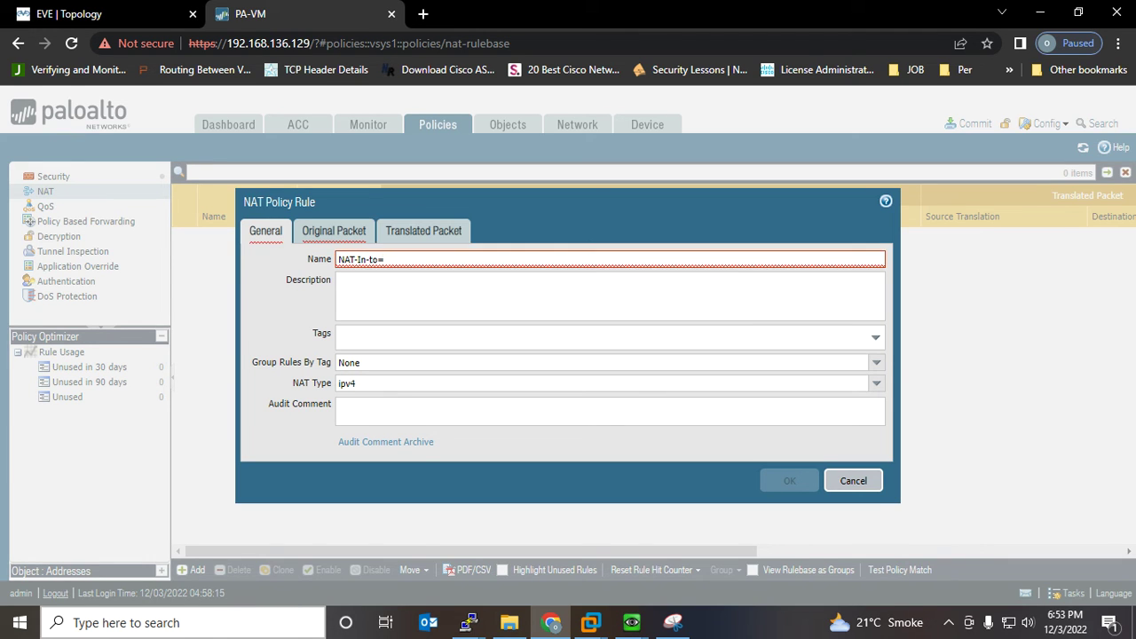
key("BackSpace")
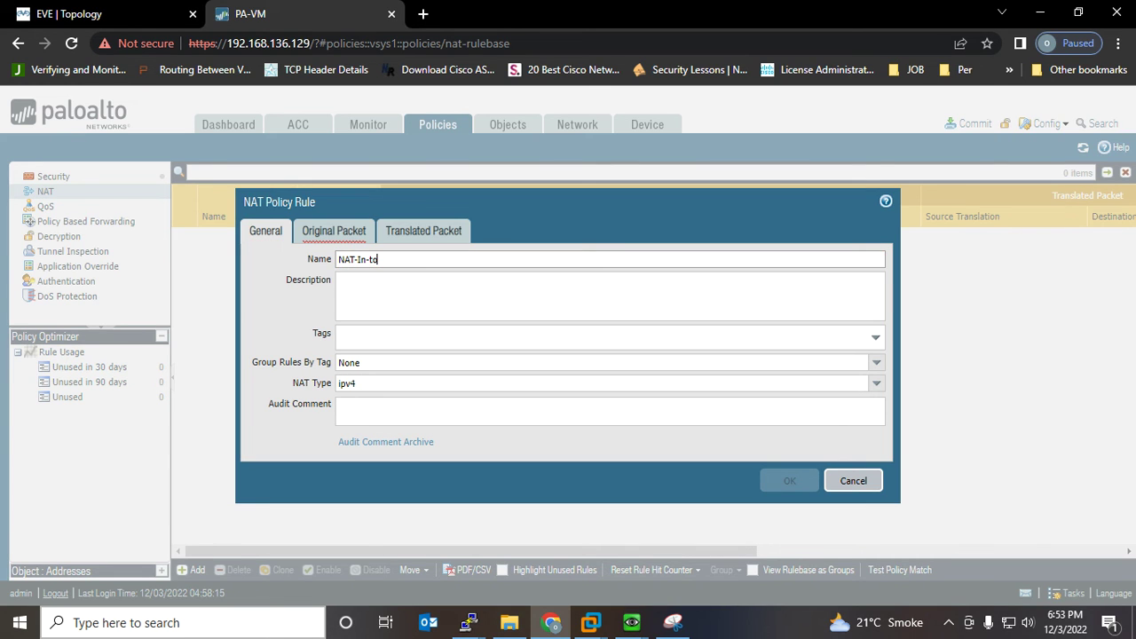
type("-Our")
key("BackSpace")
Match original packets from the Inside zone to the Outside zone
left_click(333, 230)
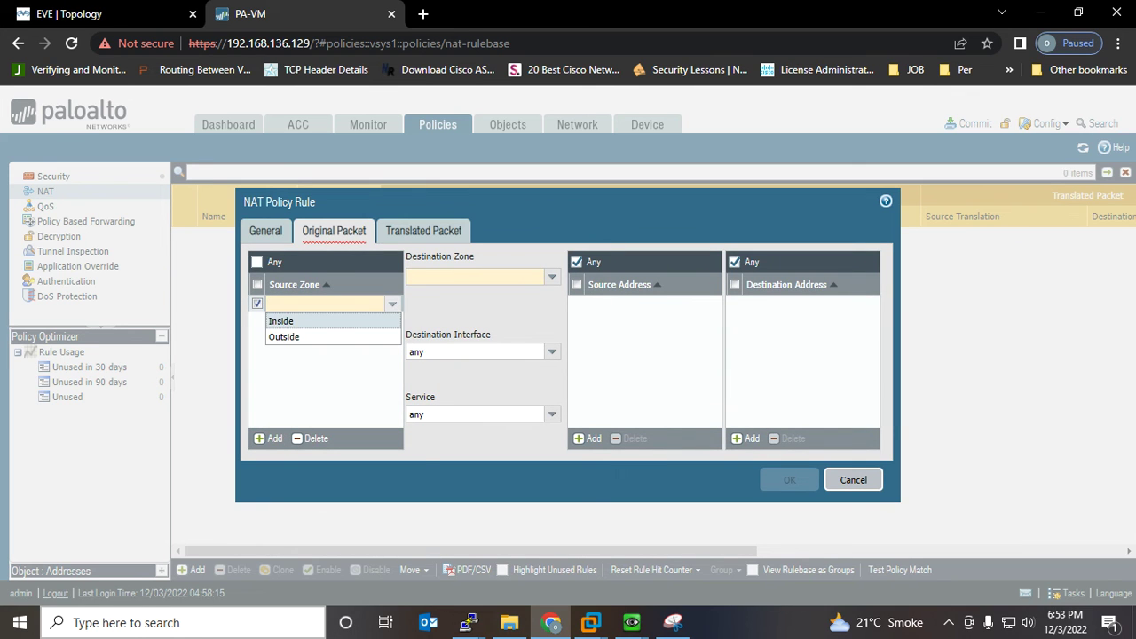
left_click(280, 322)
left_click(480, 277)
left_click(421, 307)
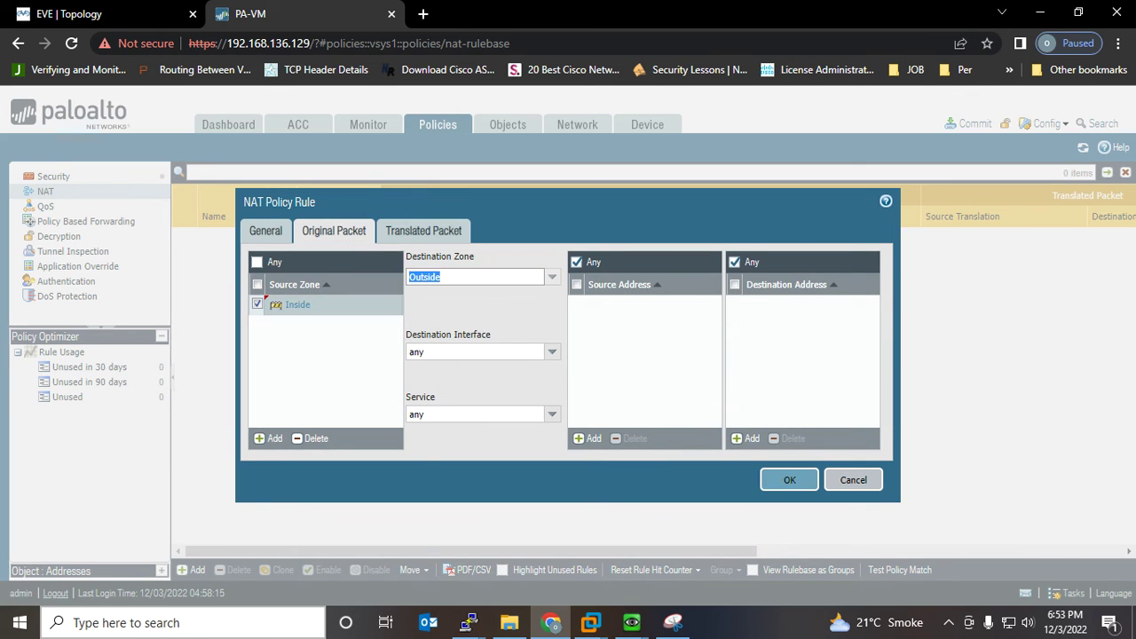
Set source translation to Dynamic IP And Port using interface ethernet1/2's address
left_click(423, 231)
left_click(550, 279)
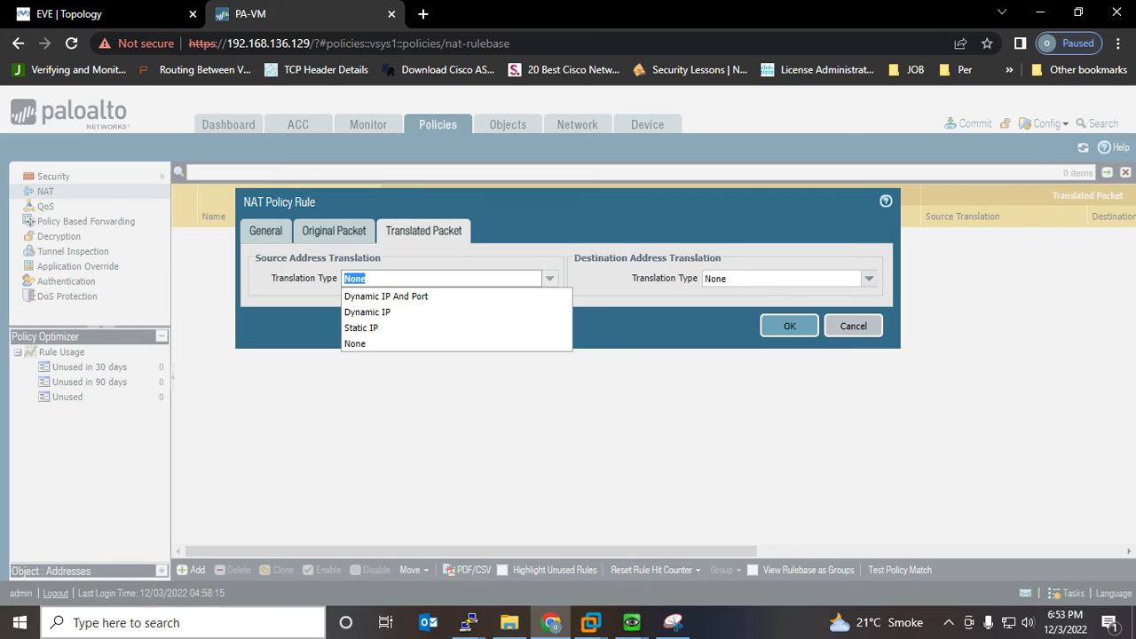
left_click(382, 295)
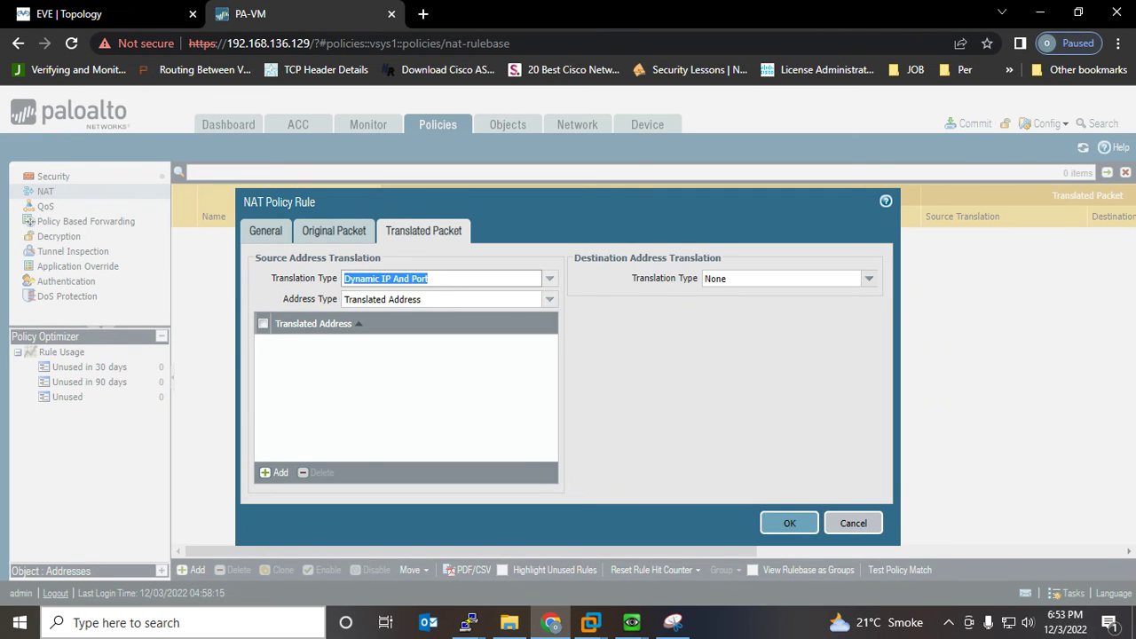
left_click(549, 299)
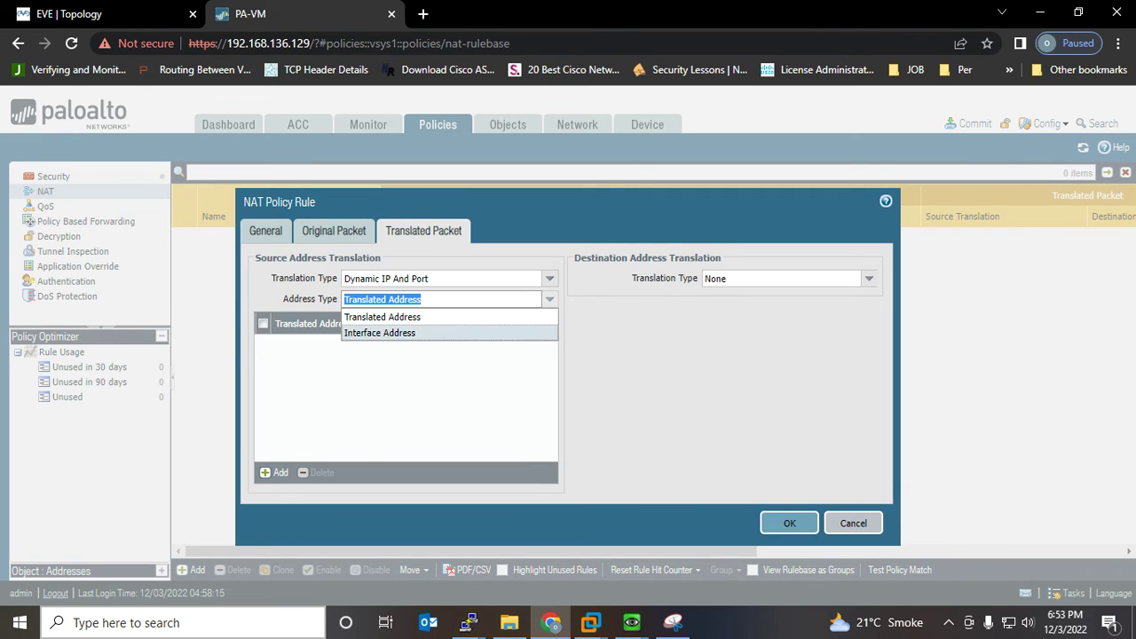
left_click(380, 332)
left_click(549, 319)
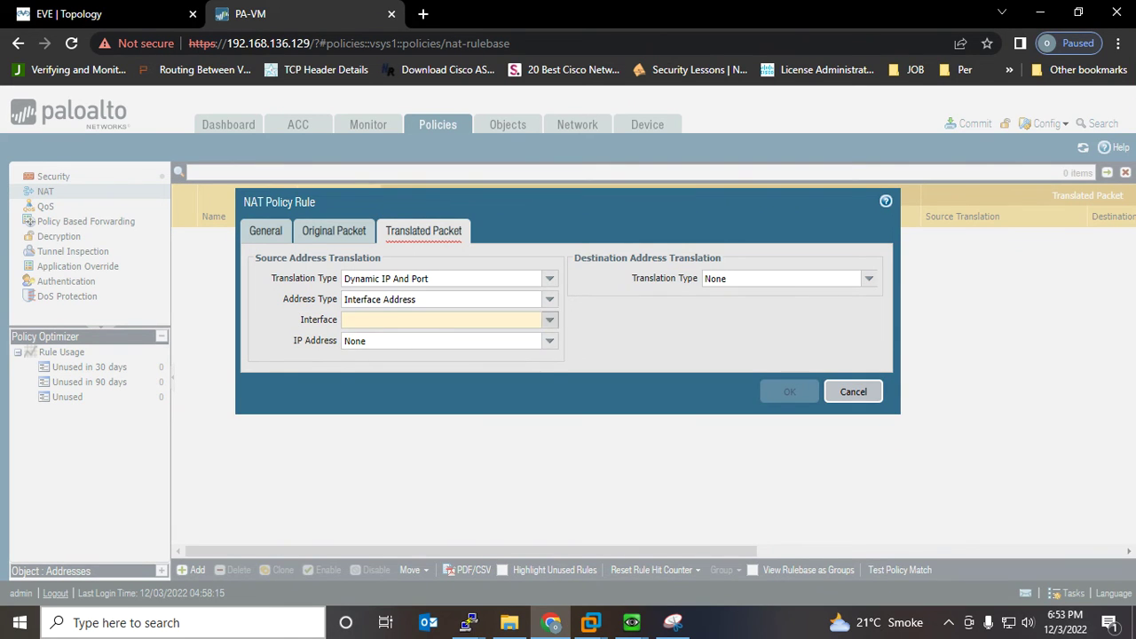
left_click(367, 353)
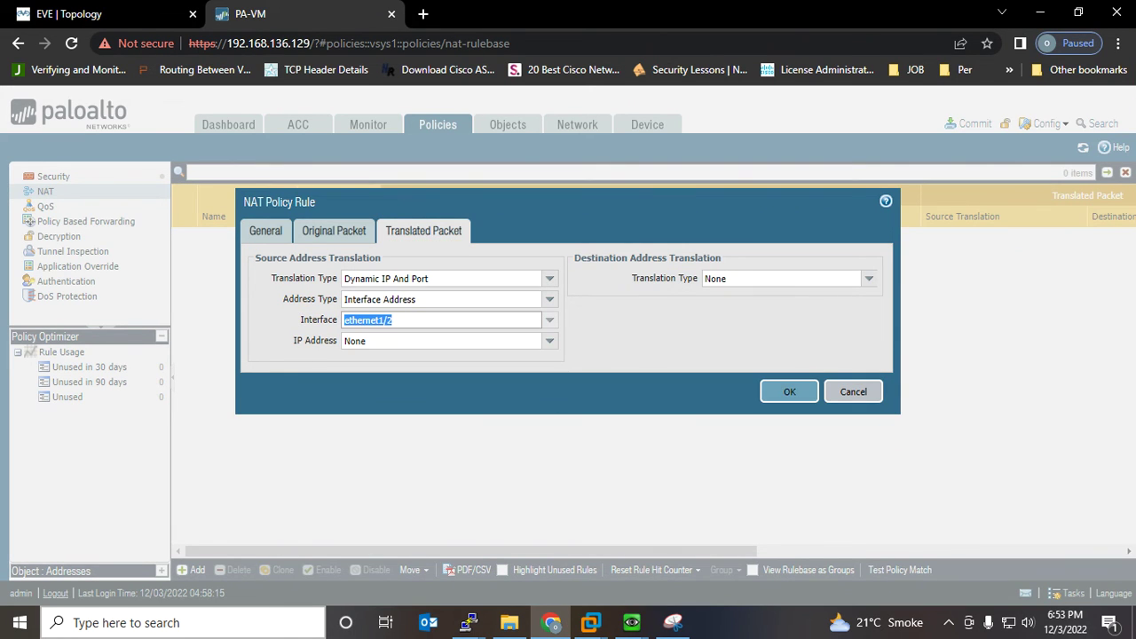
Mark up the AS-100 side of the annotated topology snip
left_click(673, 623)
left_click_drag(632, 351, 581, 398)
left_click_drag(621, 322, 540, 346)
Choose 10.10.10.100/24 as the translated address and save the NAT rule
left_click(551, 622)
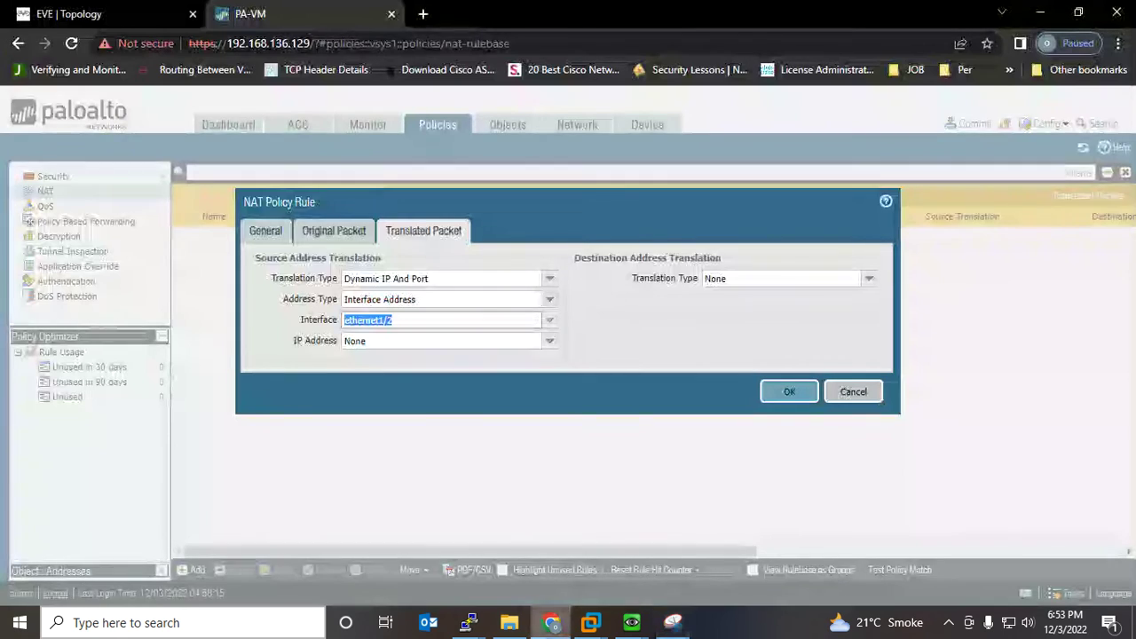
left_click(550, 341)
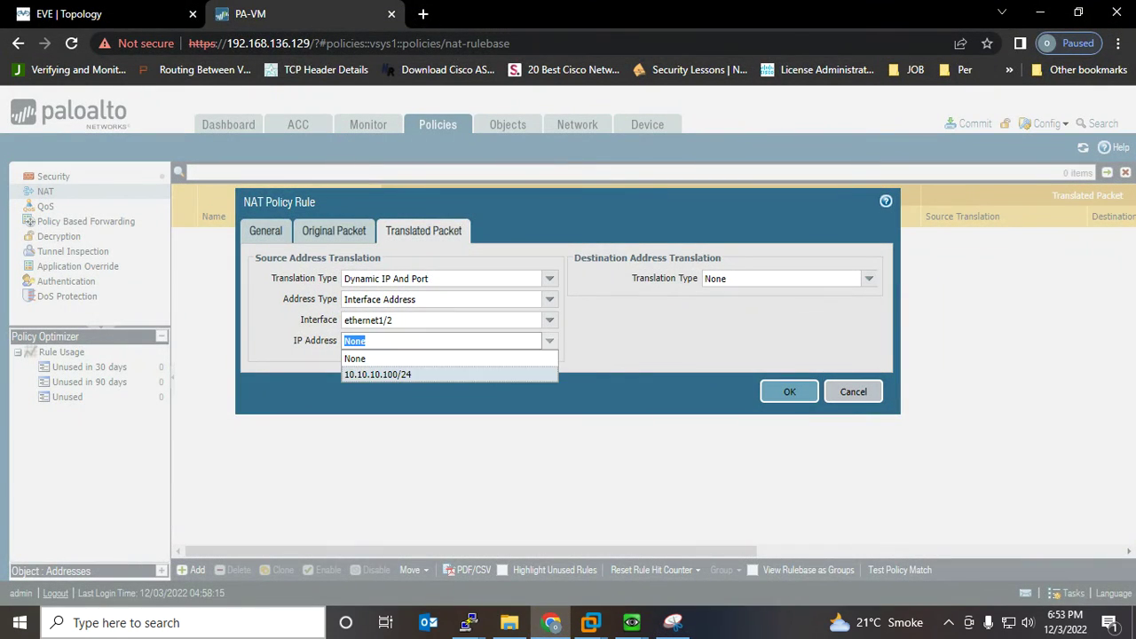
left_click(378, 375)
left_click(790, 392)
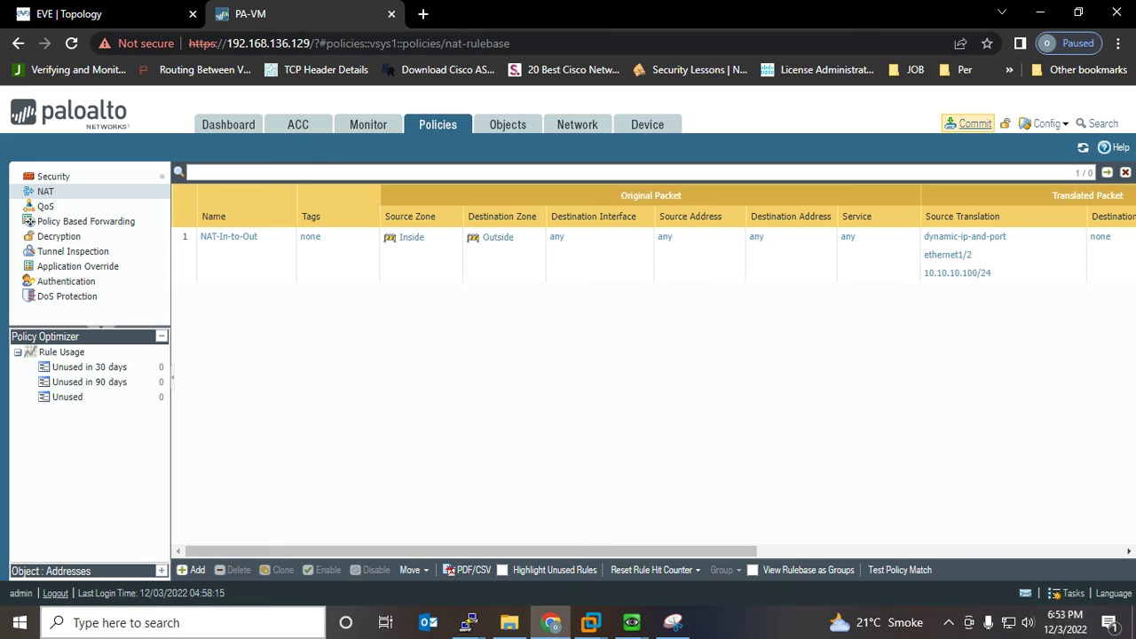
Commit the firewall configuration containing the NAT-In-to-Out rule
left_click(974, 125)
left_click(720, 535)
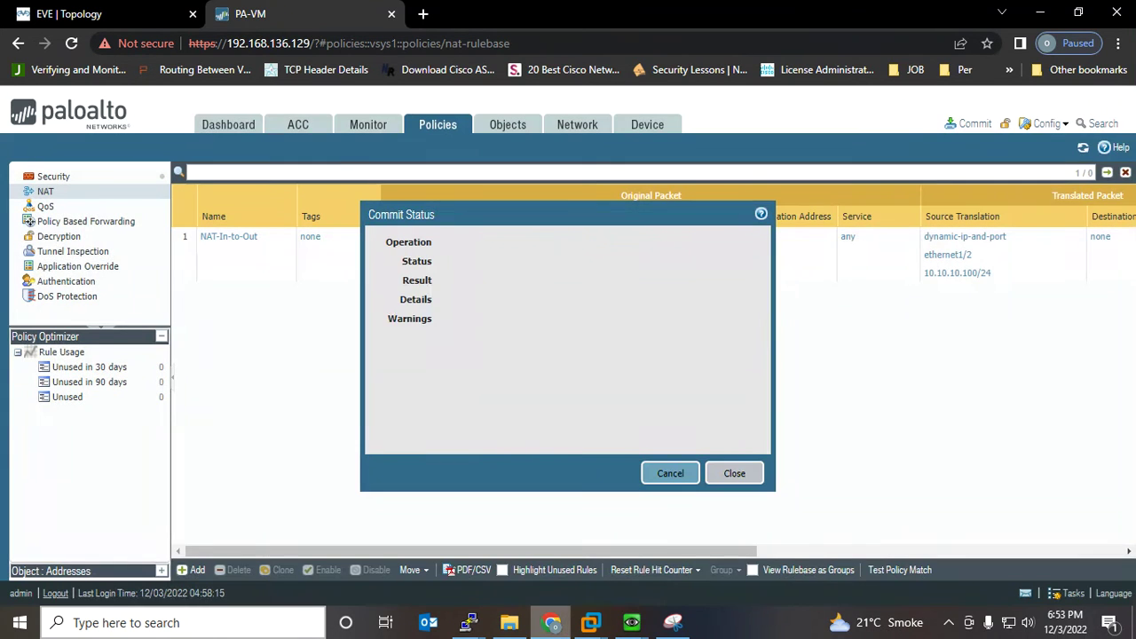
mouse_move(632, 622)
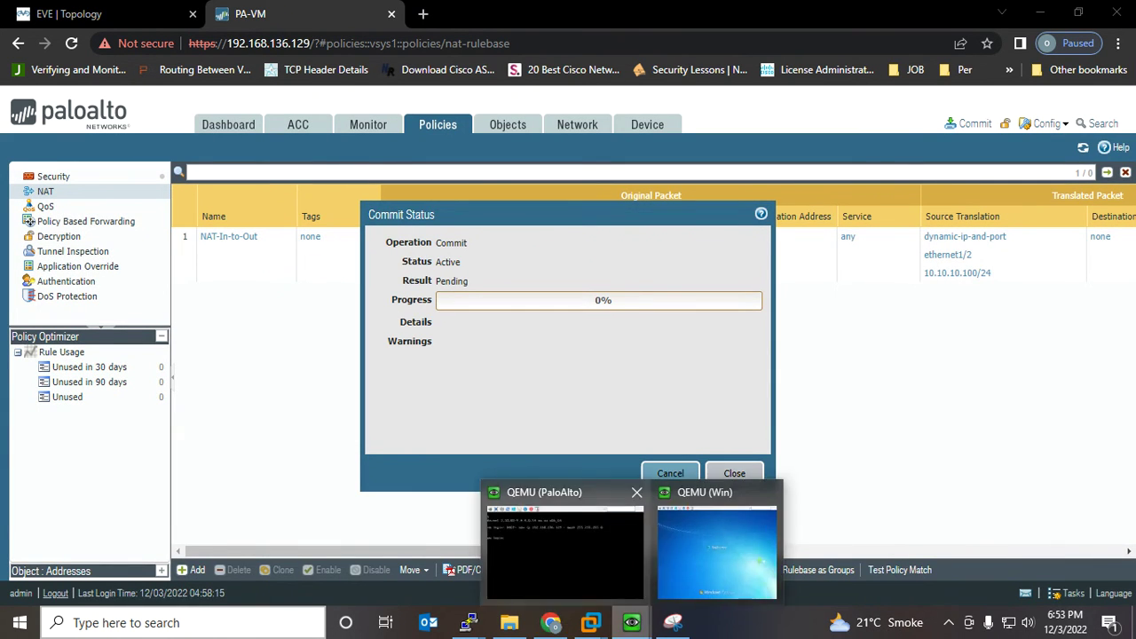
left_click(699, 561)
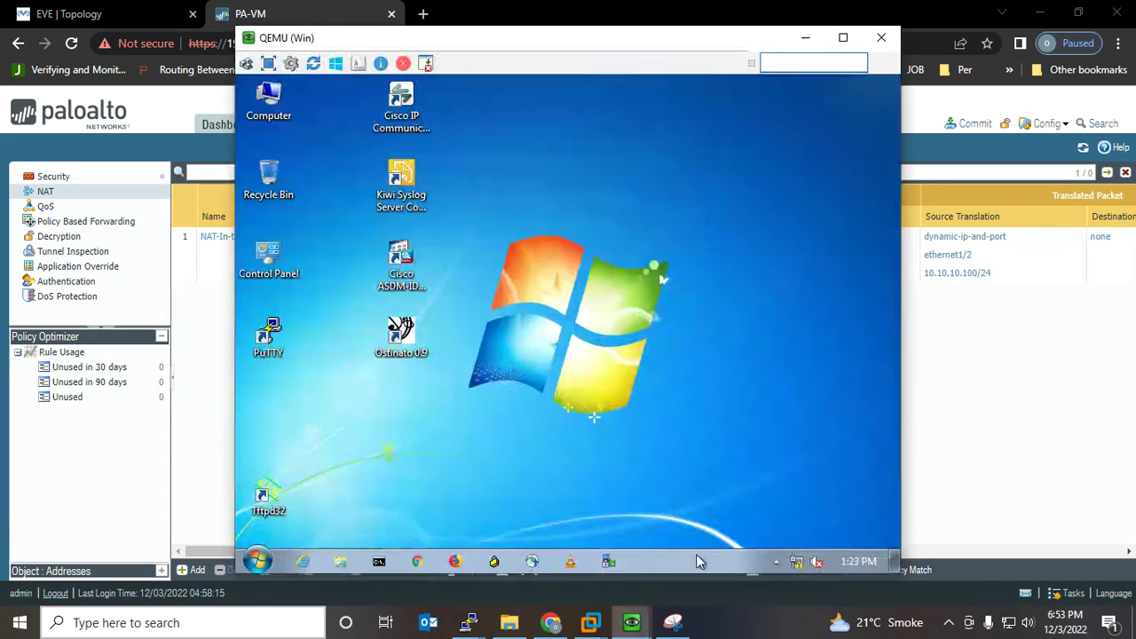
Open the Local Area Connection's IPv4 properties and choose a manually set IP address
right_click(796, 563)
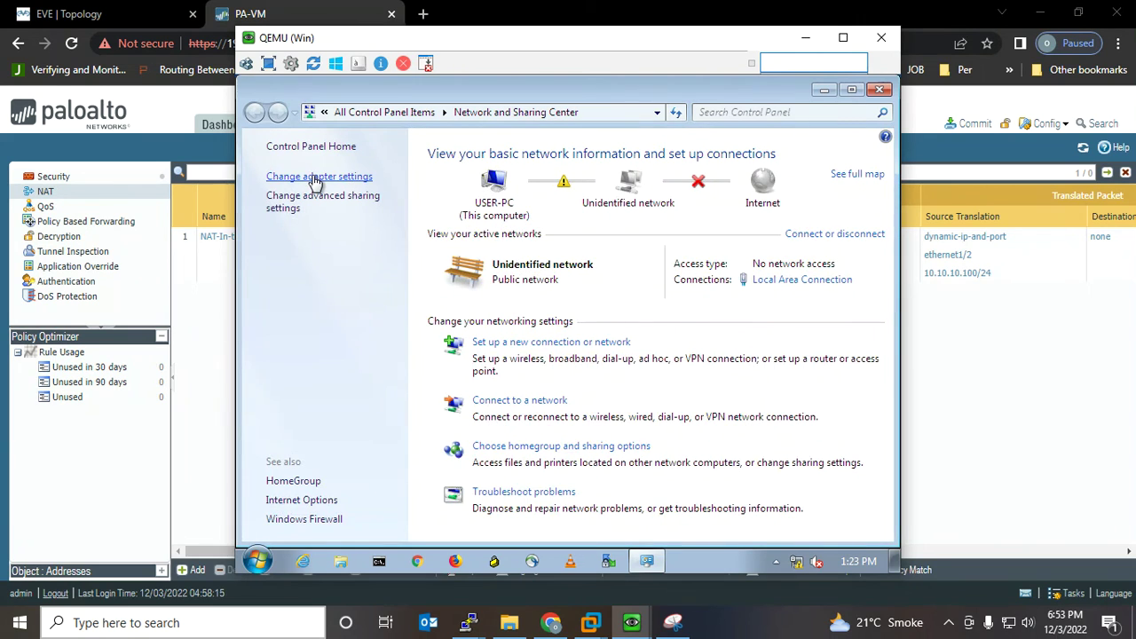
left_click(317, 177)
right_click(339, 183)
left_click(381, 343)
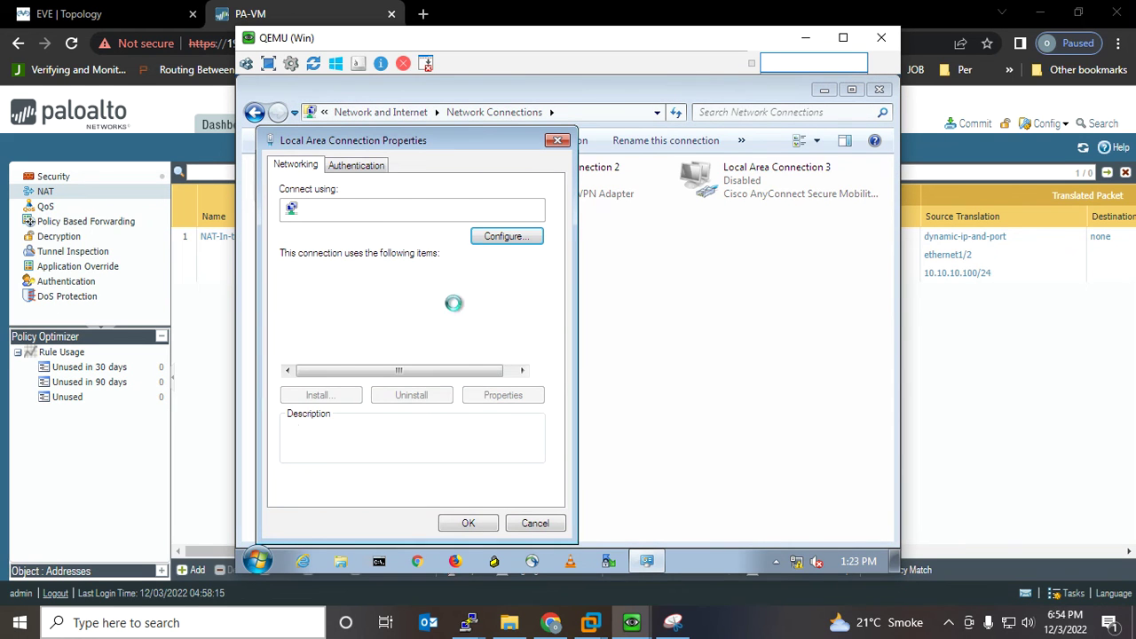
double_click(388, 358)
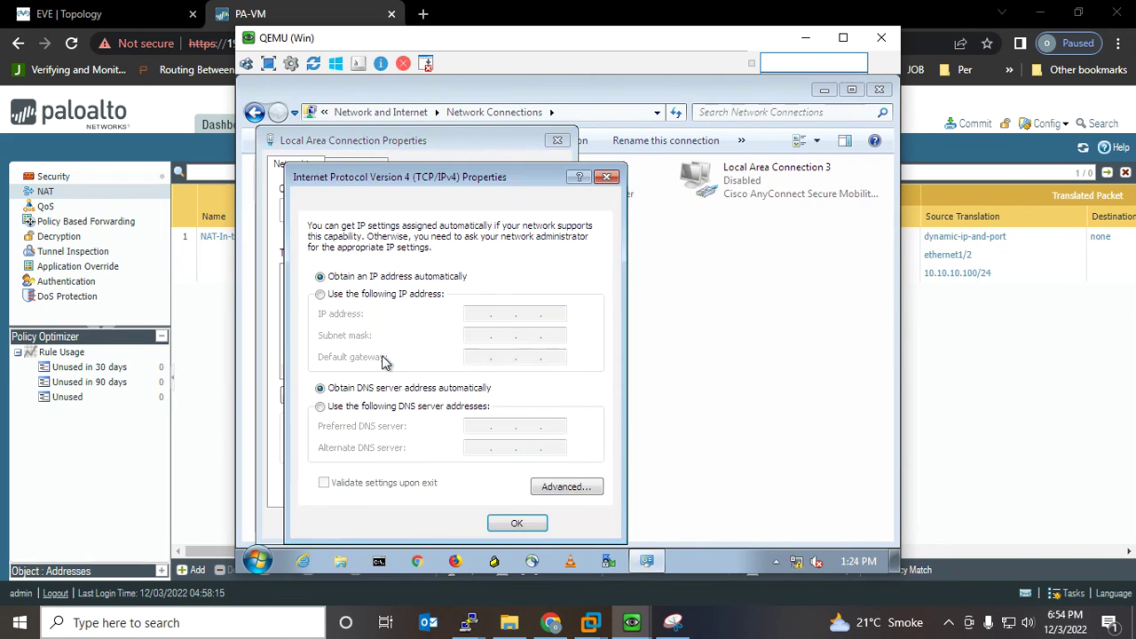
left_click(351, 294)
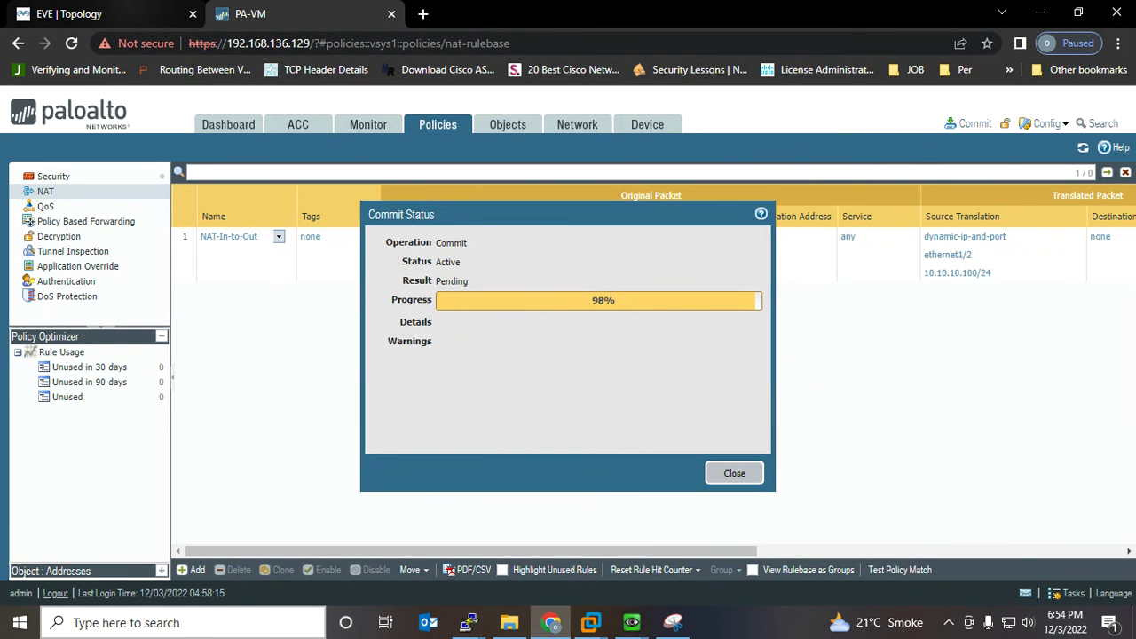
Check the EVE topology and circle the client's 20.20.20.2/24 address on the snip
left_click(79, 14)
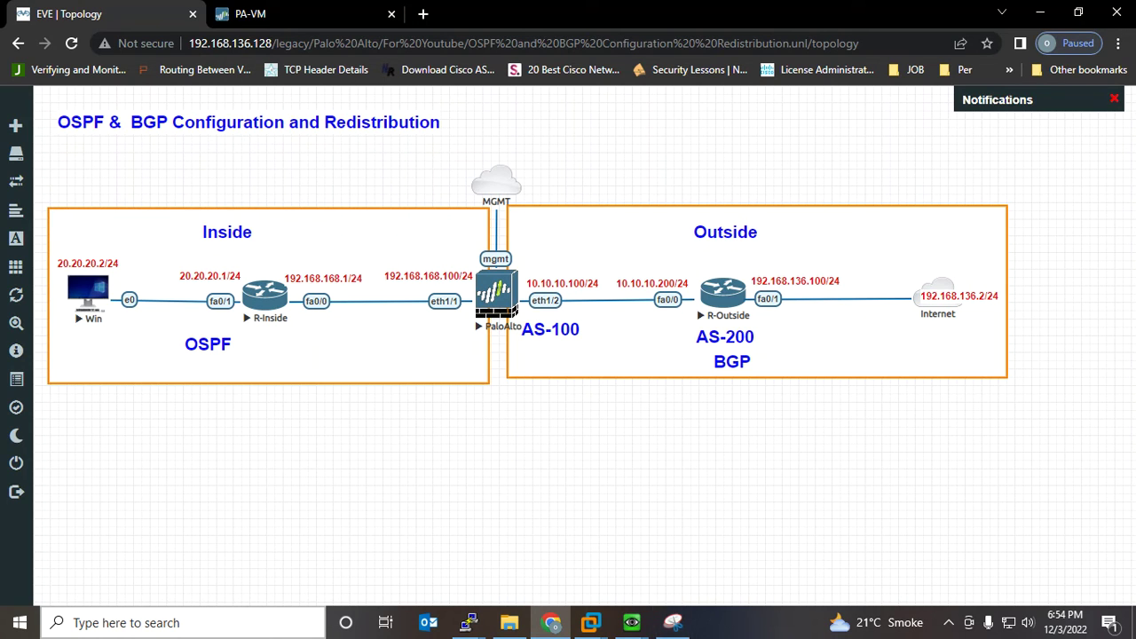
left_click(673, 623)
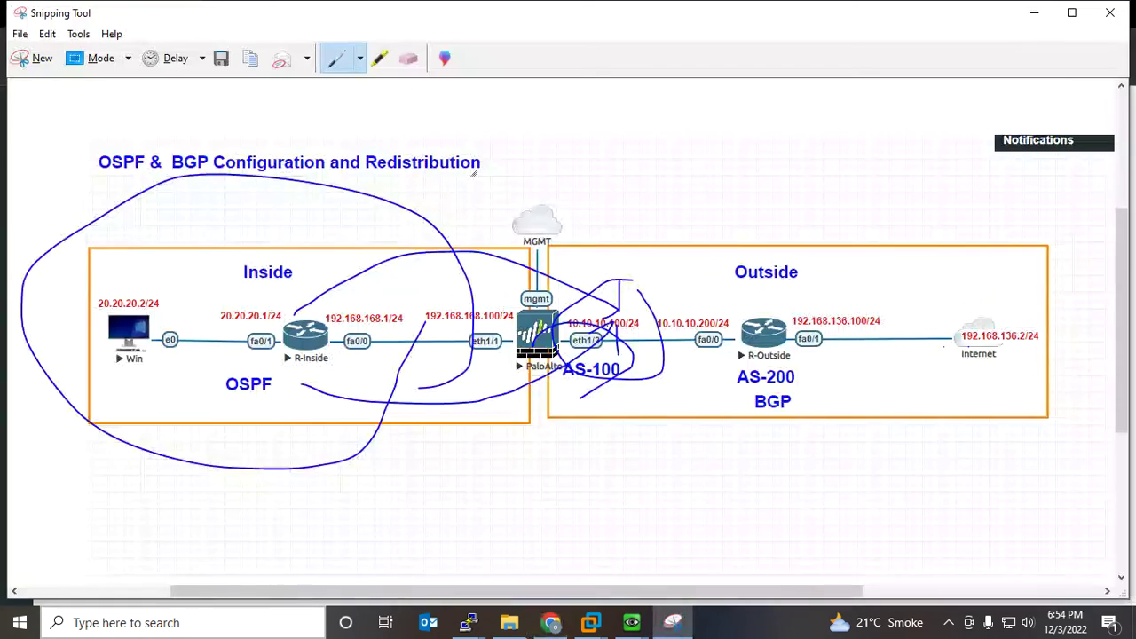
mouse_move(146, 321)
left_mouse_down()
mouse_move(169, 301)
mouse_move(89, 298)
mouse_move(108, 334)
left_mouse_up()
left_click(1034, 12)
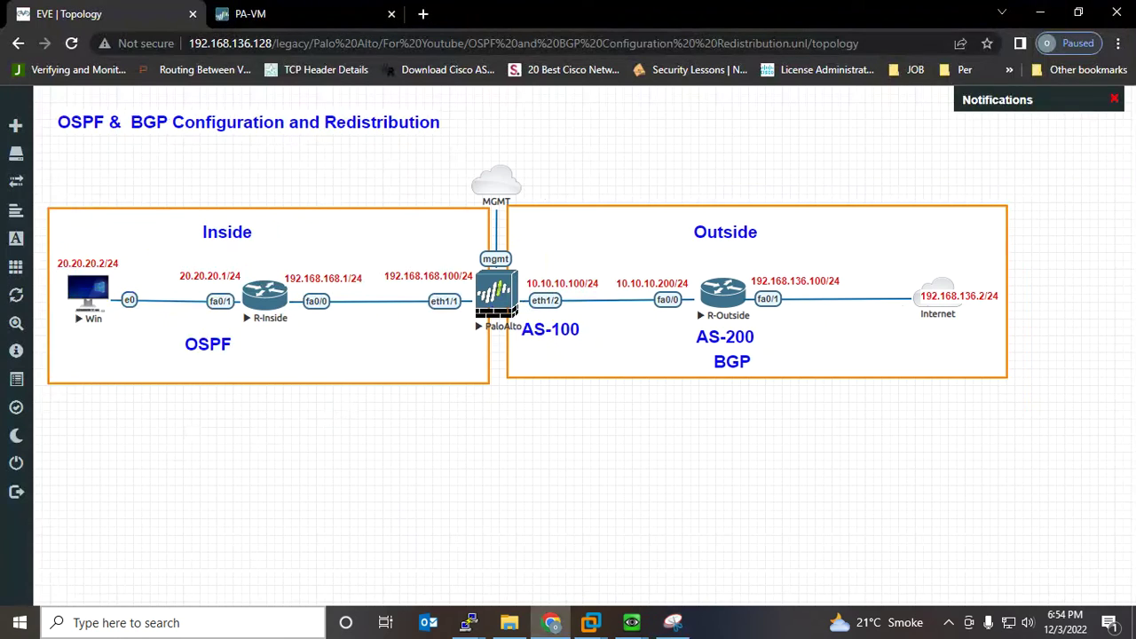
Enter the static IPv4 values: 20.20.20.1, subnet mask 255.255.255, and gateway 20.20.20
mouse_move(631, 622)
left_click(719, 543)
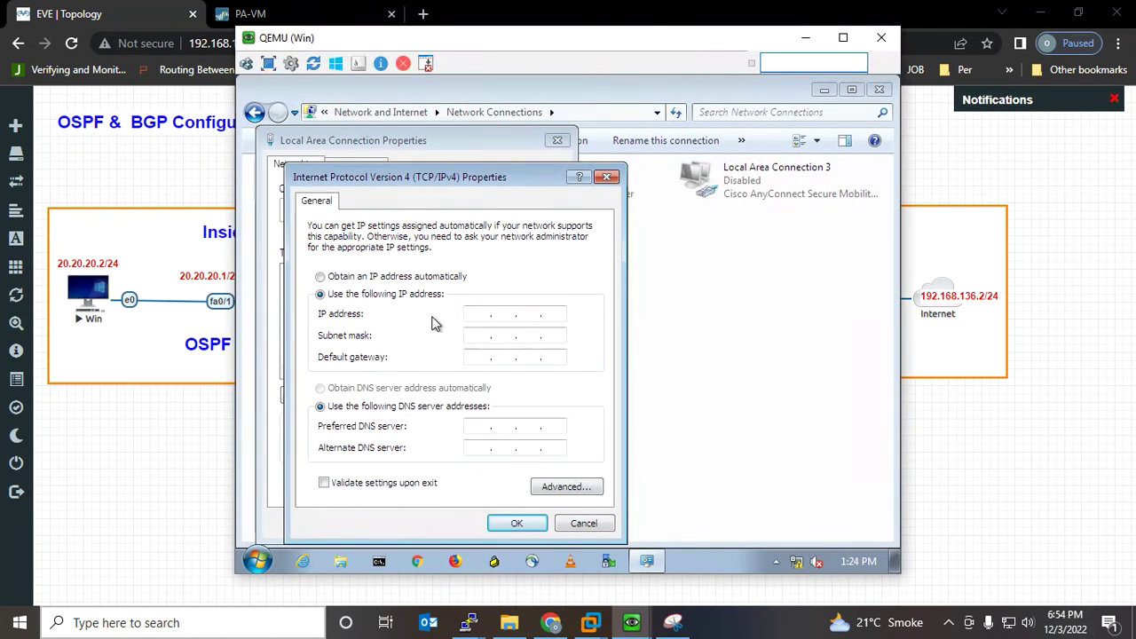
left_click(478, 312)
type("20.")
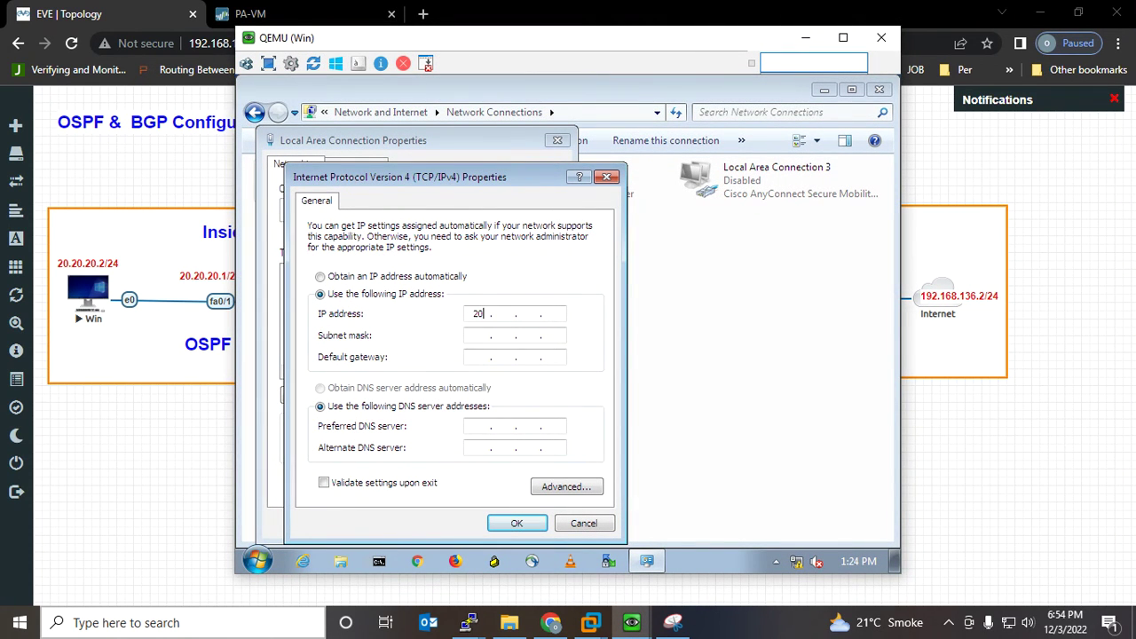
type("20.20.1")
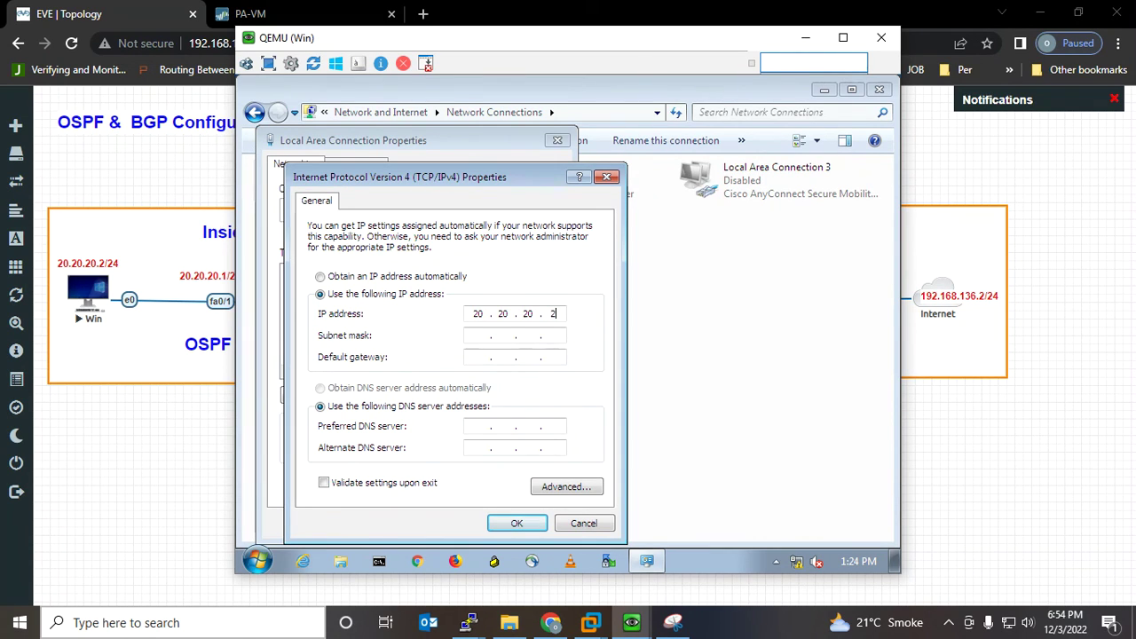
key("Tab")
type("255 . 255 . 255")
key("Tab")
type("20.20.20.")
left_click(160, 417)
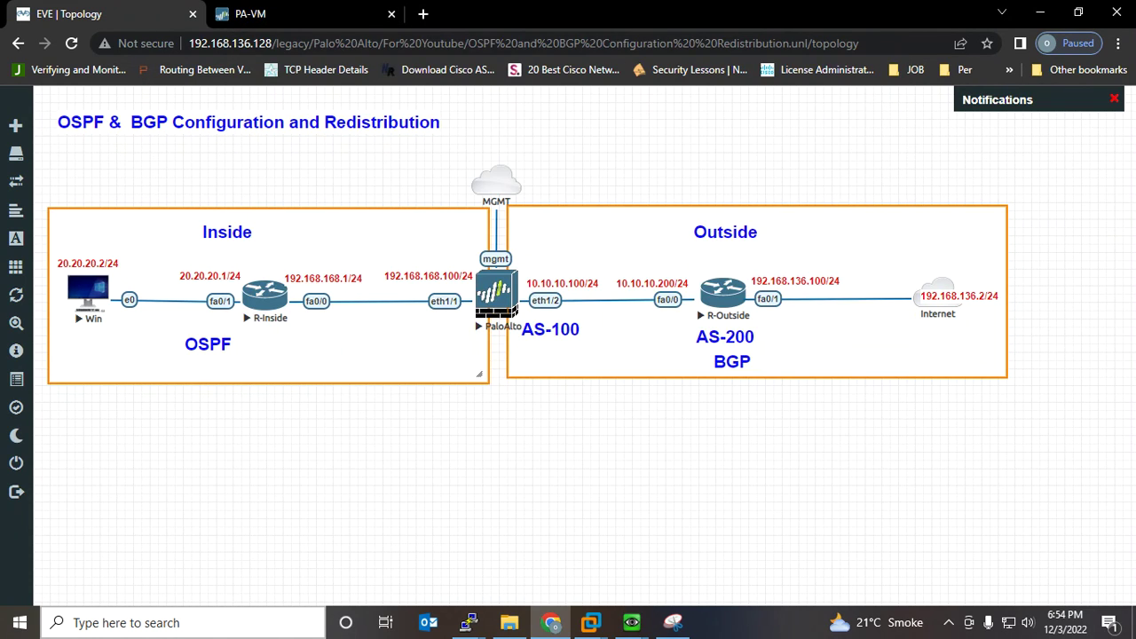
Complete gateway 20.20.20.1, set preferred DNS 8.8.8.8, and apply the connection settings
mouse_move(632, 622)
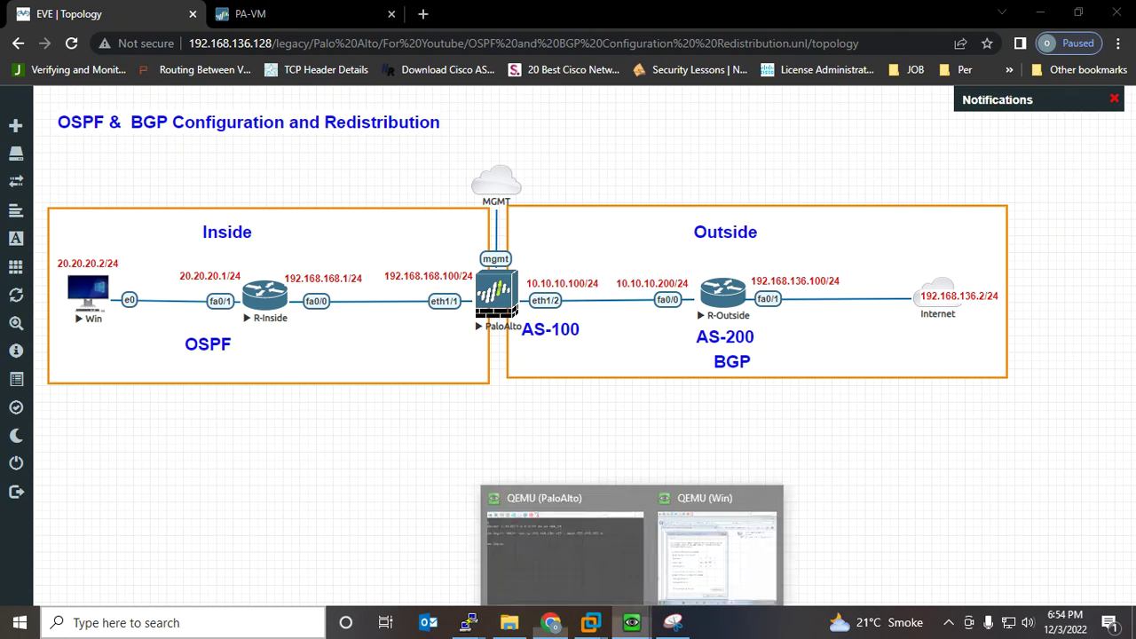
left_click(715, 548)
type("1")
key("Tab")
key("Tab")
type("8.8.8.8")
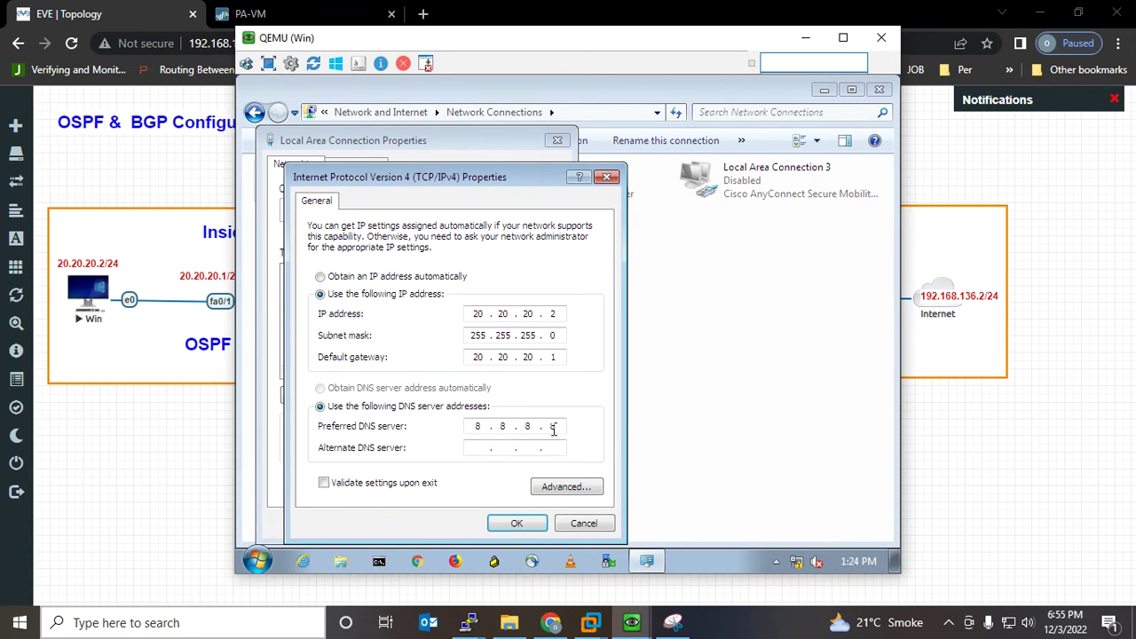
left_click(511, 525)
left_click(474, 524)
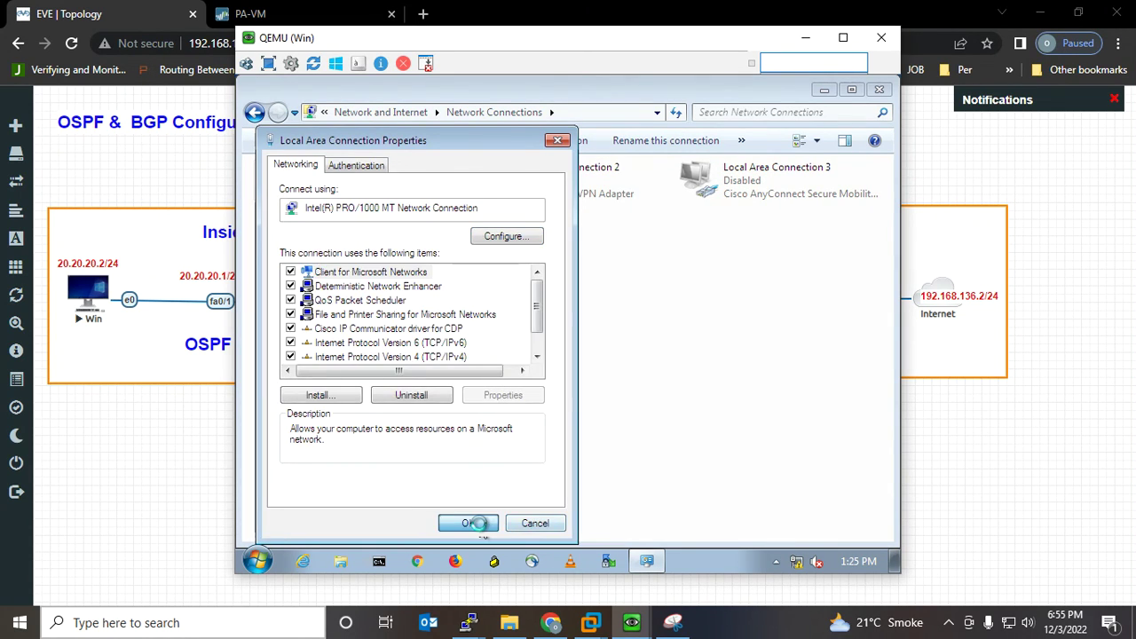
Run a continuous ping to 8.8.8.8 (ping 8.8.8.8 -t) from a command prompt
left_click(825, 91)
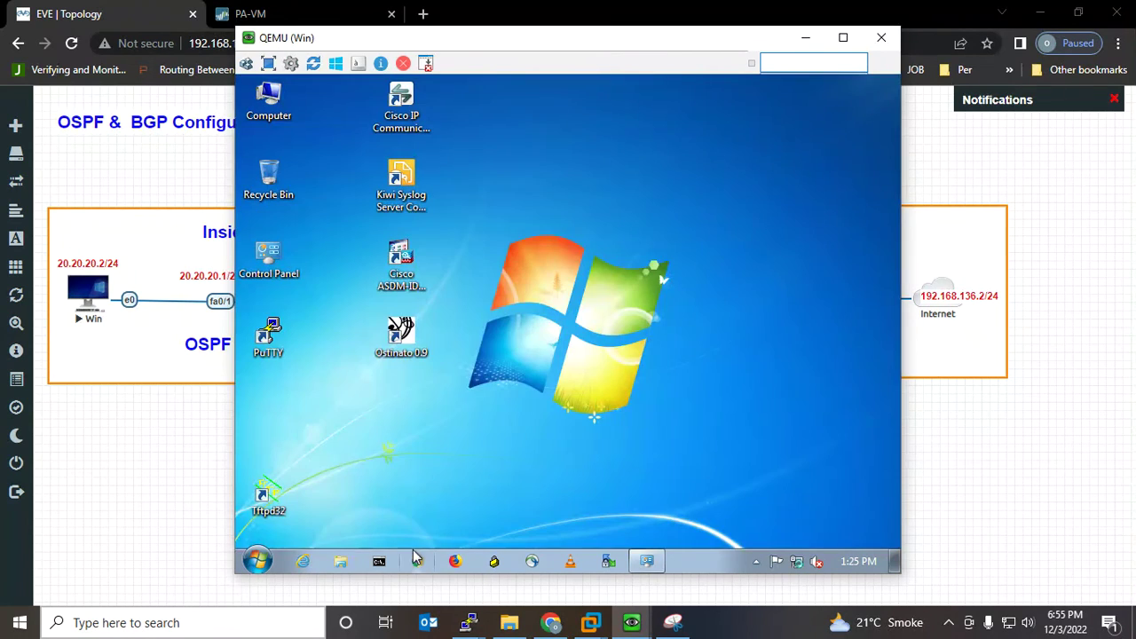
left_click(379, 561)
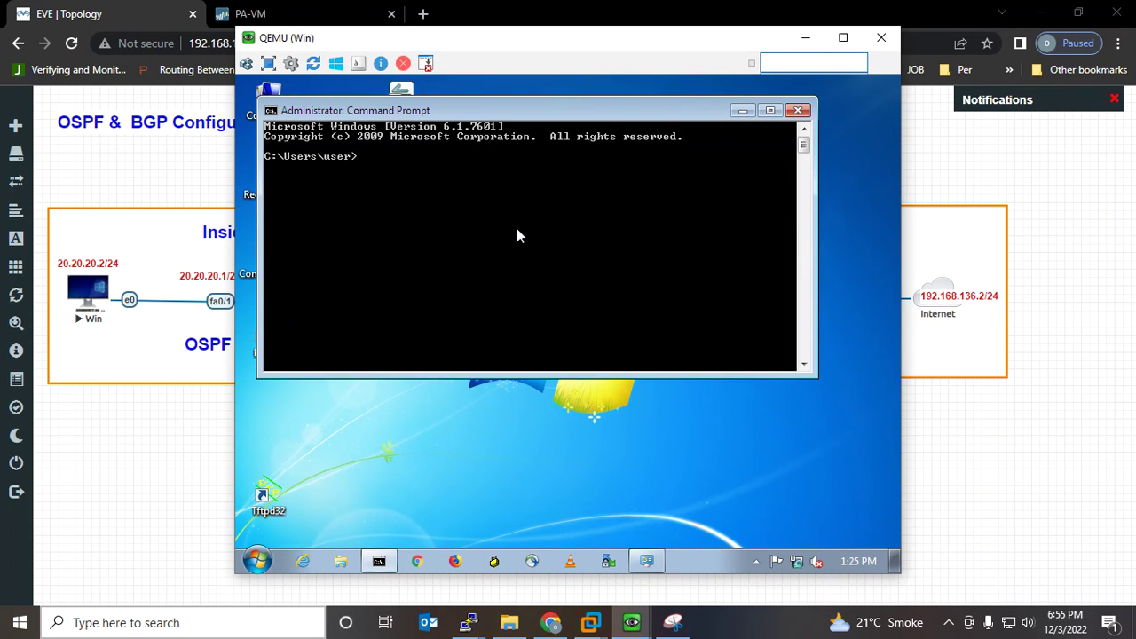
type("ping 8.8.8.8 -t")
key("Return")
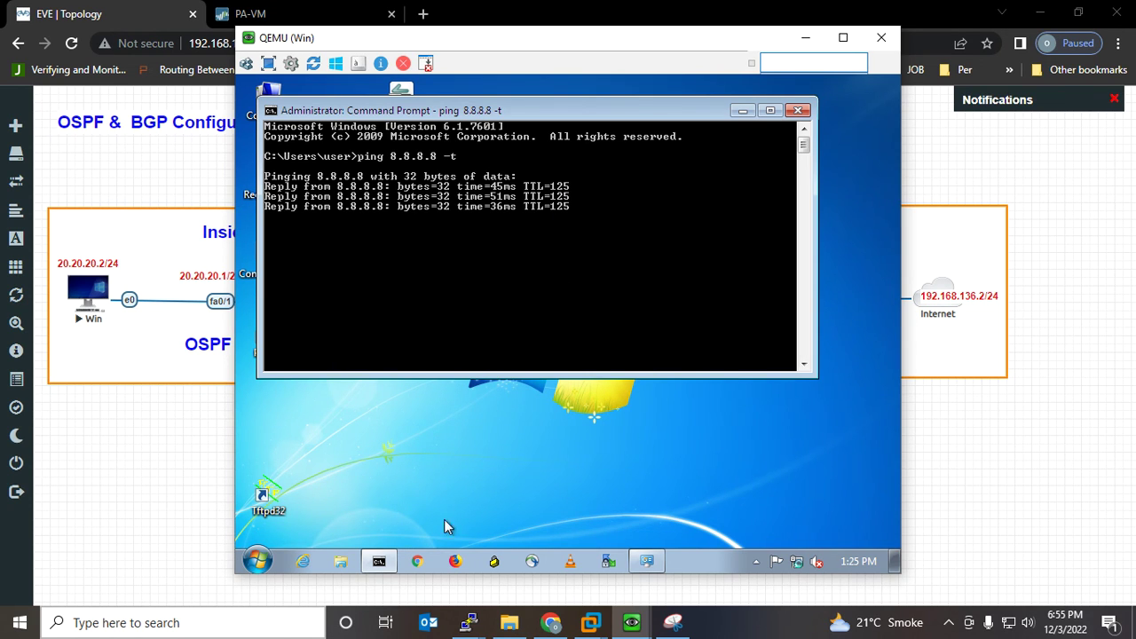
Dismiss the network location prompt and return to the EVE topology page
left_click(417, 561)
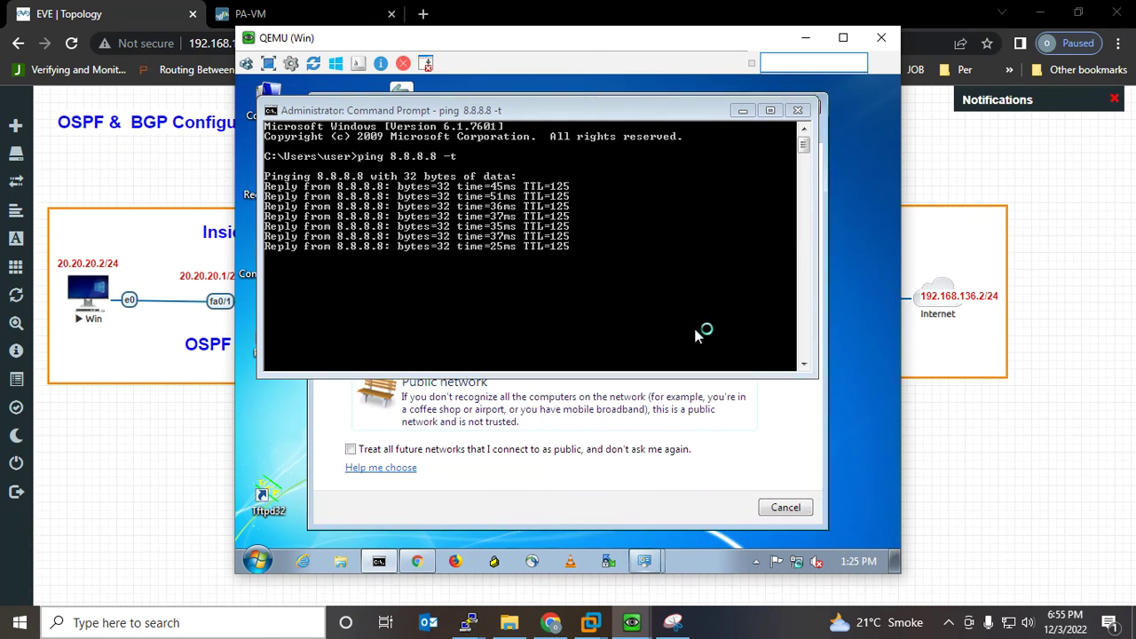
left_click(786, 507)
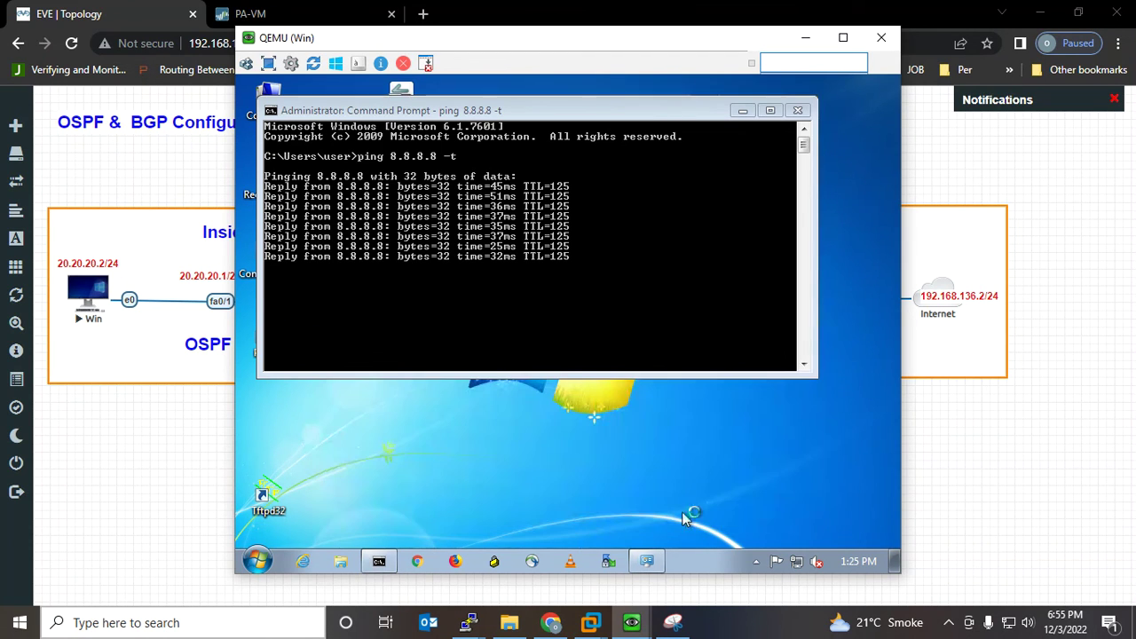
left_click(201, 467)
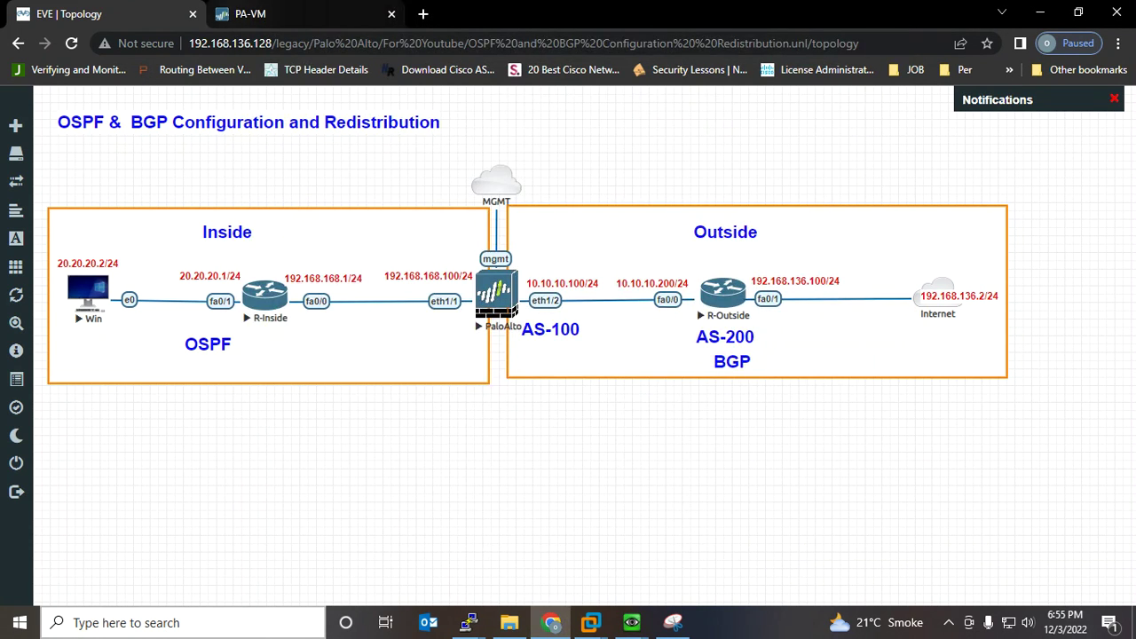
Open the refreshed Session Browser and expand the 56626 DNS session from 20.20.20.2 to 8.8.8.8
left_click(293, 14)
left_click(734, 473)
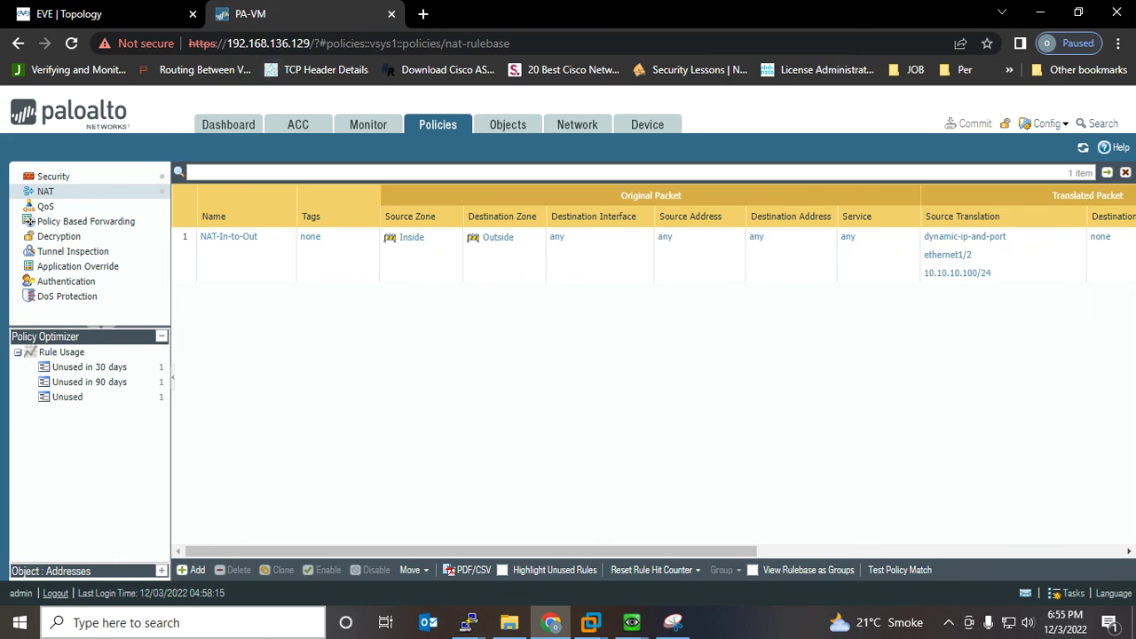
left_click(367, 125)
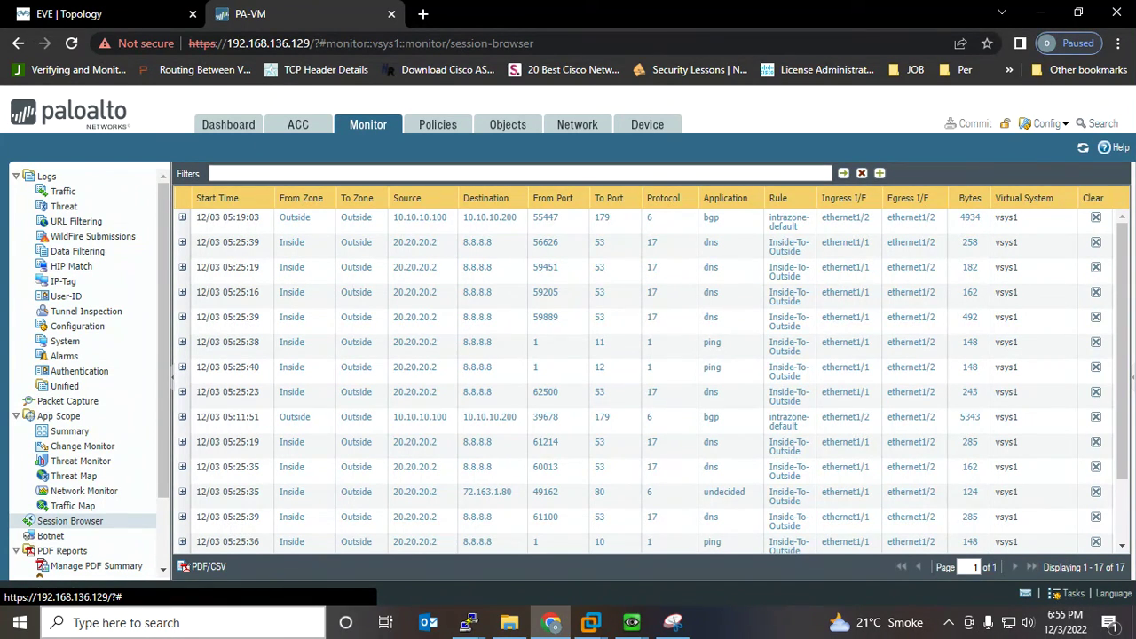
left_click(1083, 149)
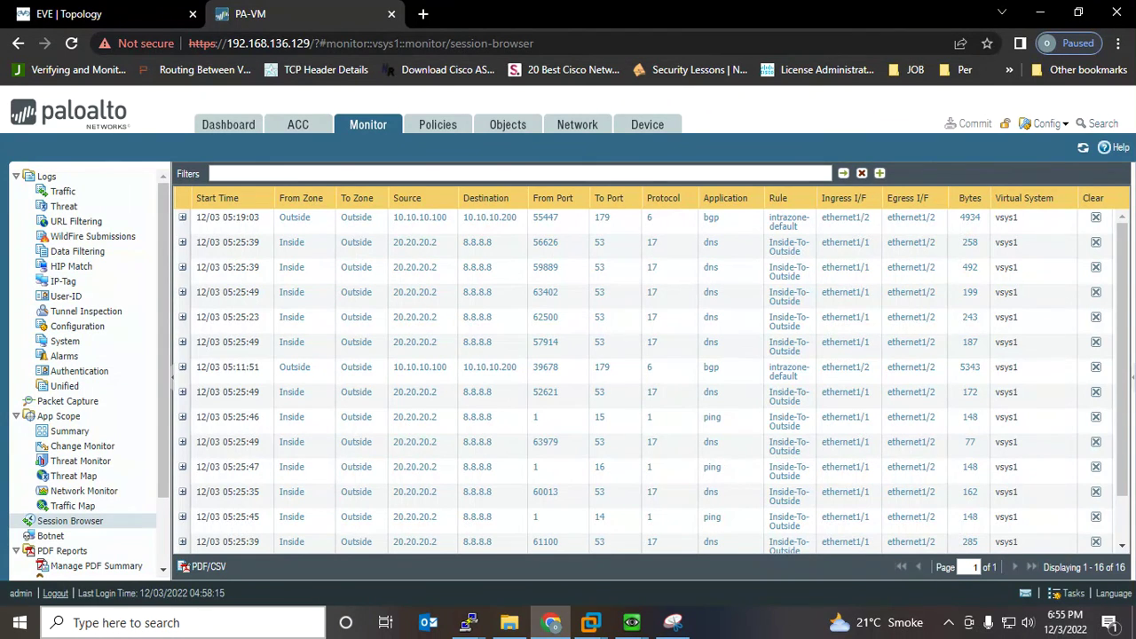
left_click(183, 243)
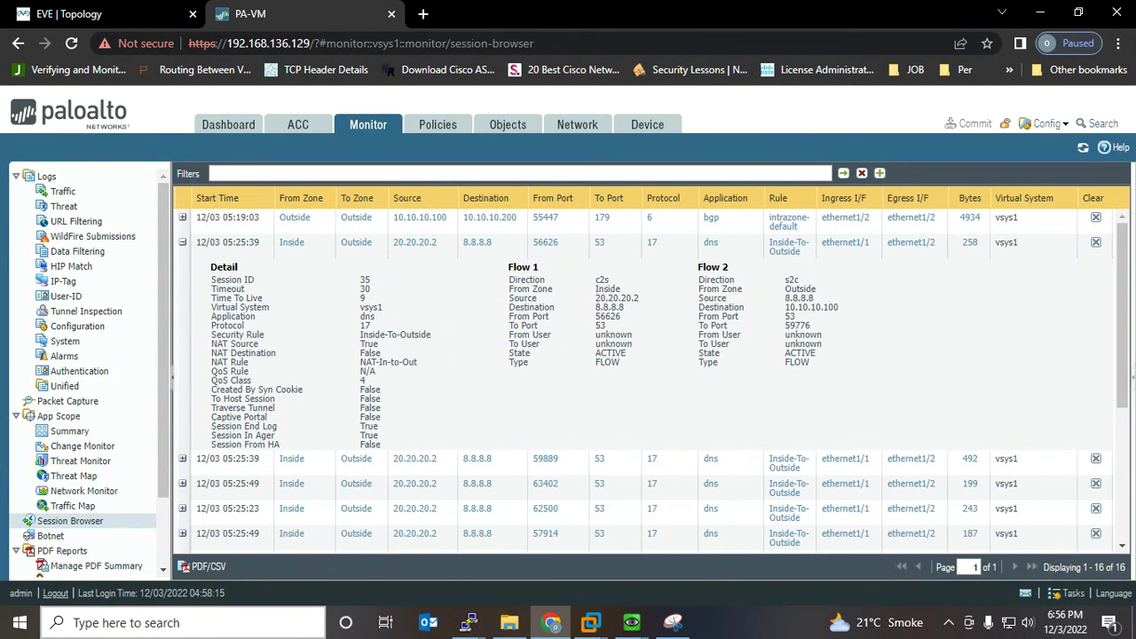
left_click(672, 622)
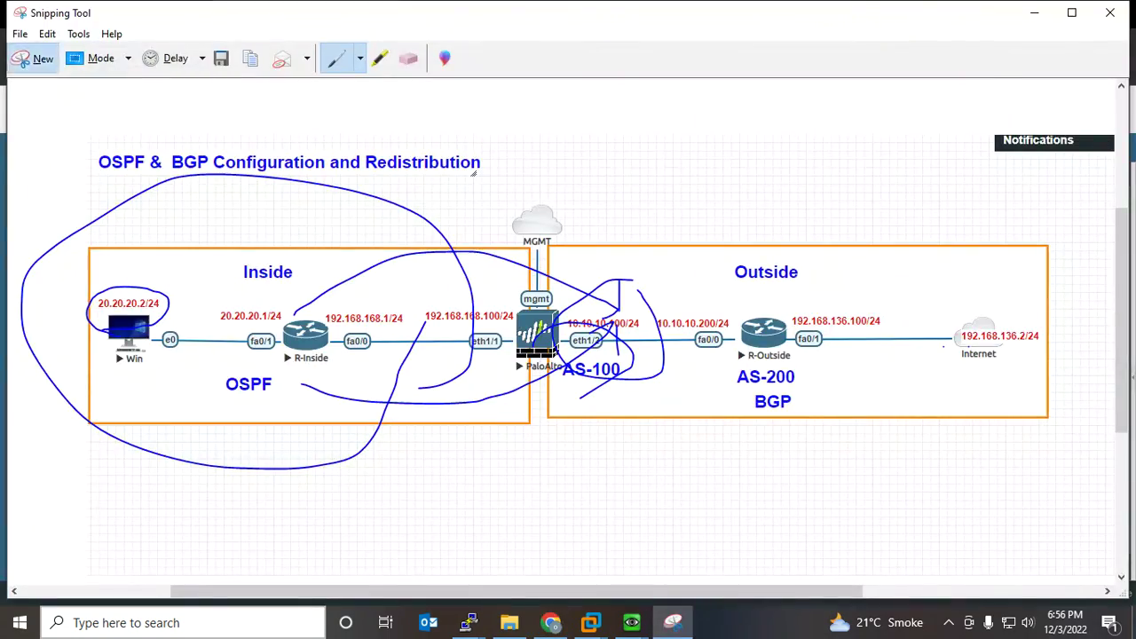
Snip the session details and circle Session ID 35, Inside-To-Outside, NAT-In-to-Out and source 20.20.20.2
left_click(35, 55)
left_click_drag(165, 232, 1099, 484)
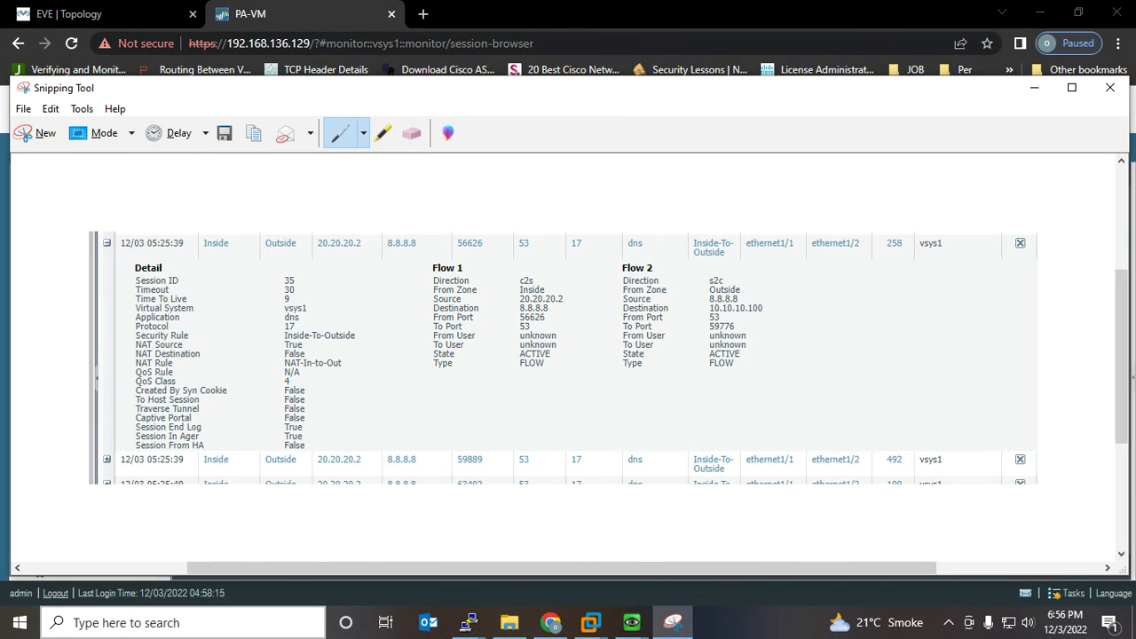
mouse_move(305, 288)
left_mouse_down()
mouse_move(269, 284)
mouse_move(304, 292)
left_mouse_up()
left_click_drag(377, 313, 362, 339)
left_click_drag(370, 352, 342, 366)
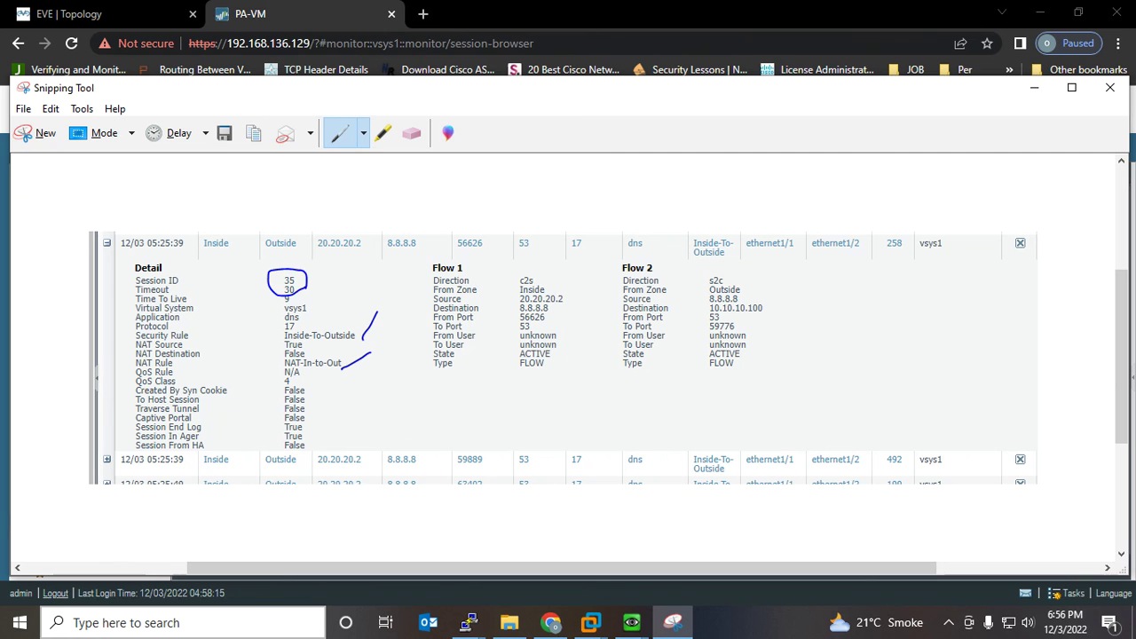
mouse_move(570, 291)
left_mouse_down()
mouse_move(522, 280)
mouse_move(514, 311)
mouse_move(569, 293)
left_mouse_up()
Circle the Flow 1 destination 8.8.8.8 on the snip and set it aside
left_click(551, 623)
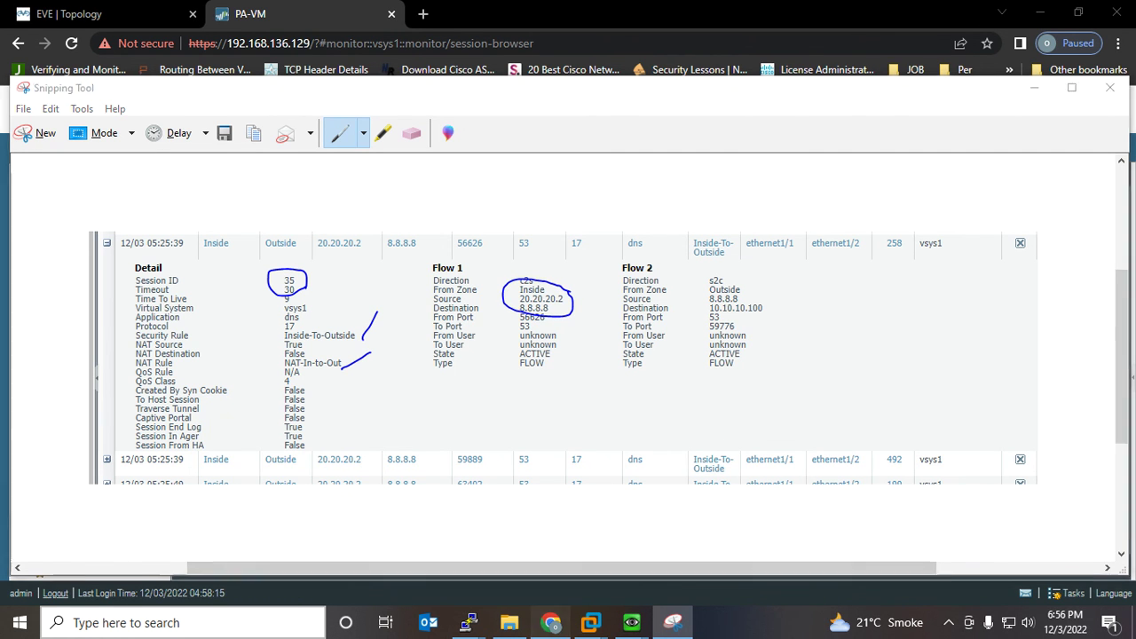
left_click(107, 14)
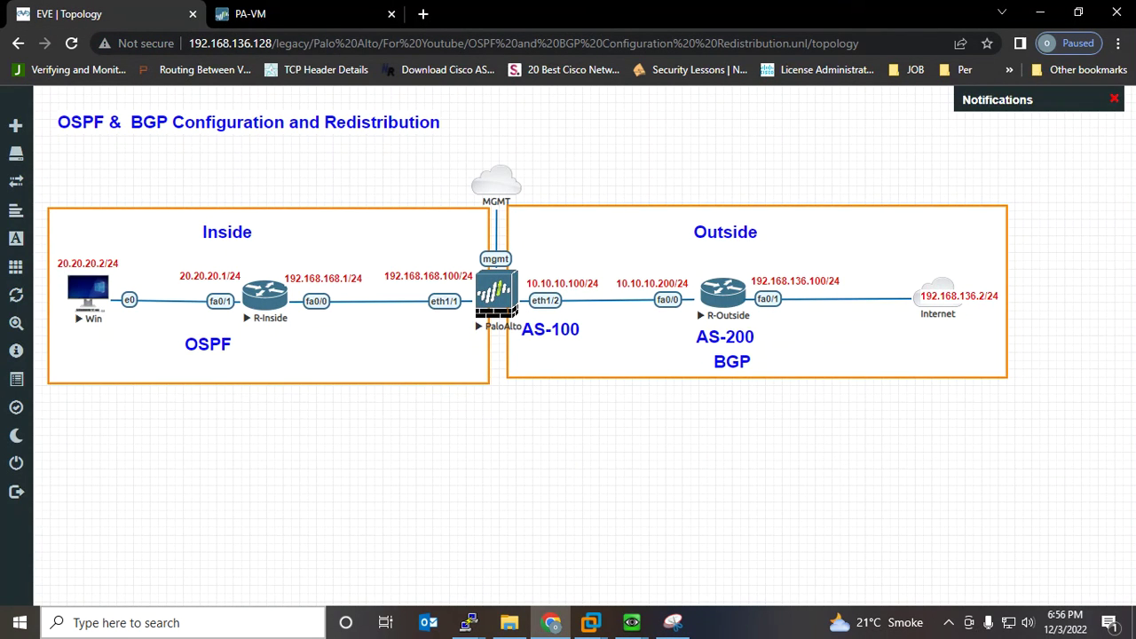
left_click(673, 623)
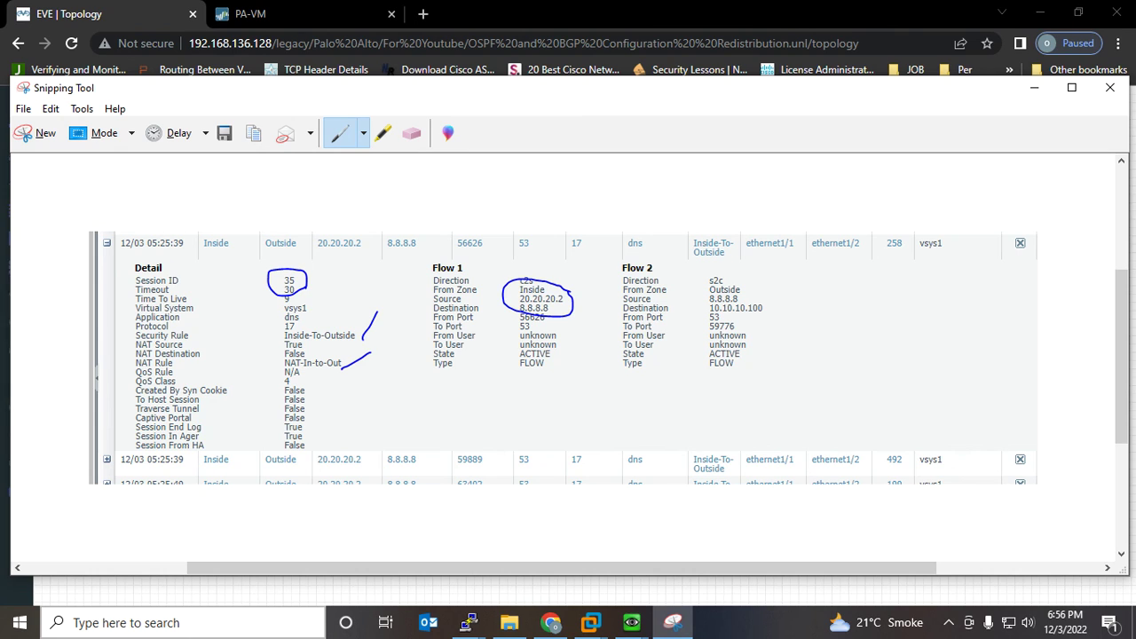
mouse_move(543, 301)
left_mouse_down()
mouse_move(497, 303)
mouse_move(552, 314)
left_mouse_up()
left_click(1034, 88)
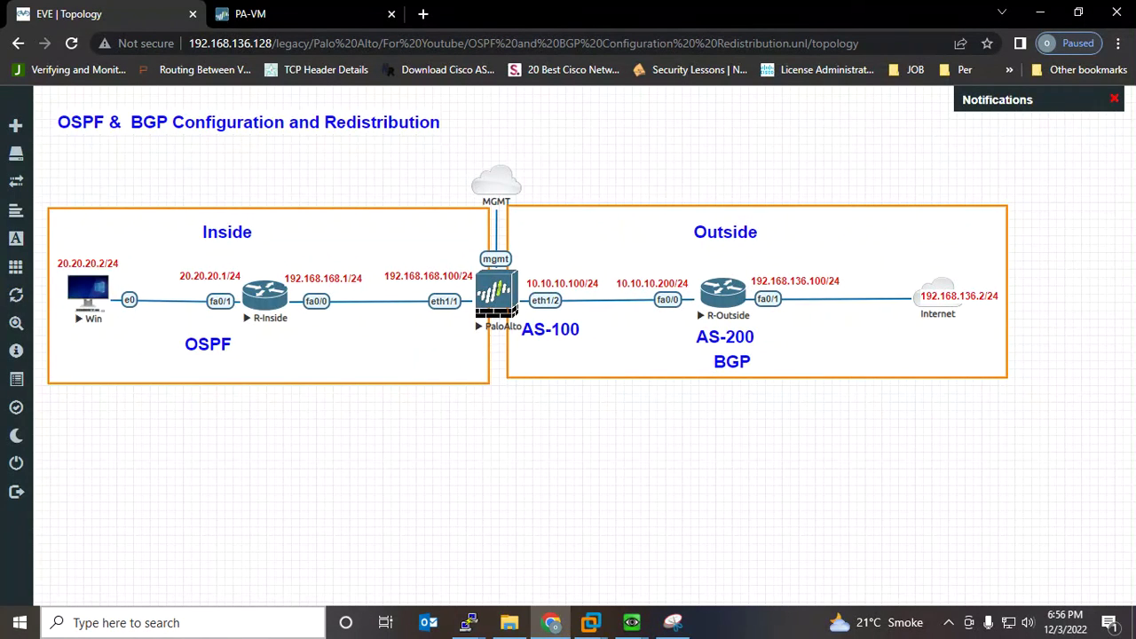
Load google.com in Chrome on the Windows VM
mouse_move(551, 622)
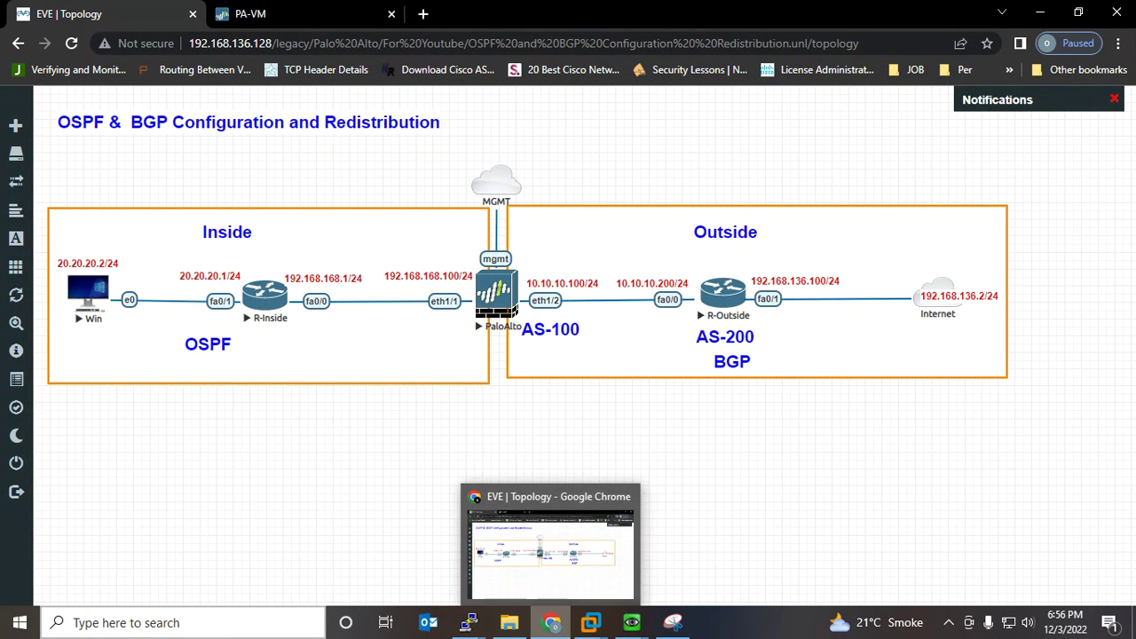
left_click(631, 623)
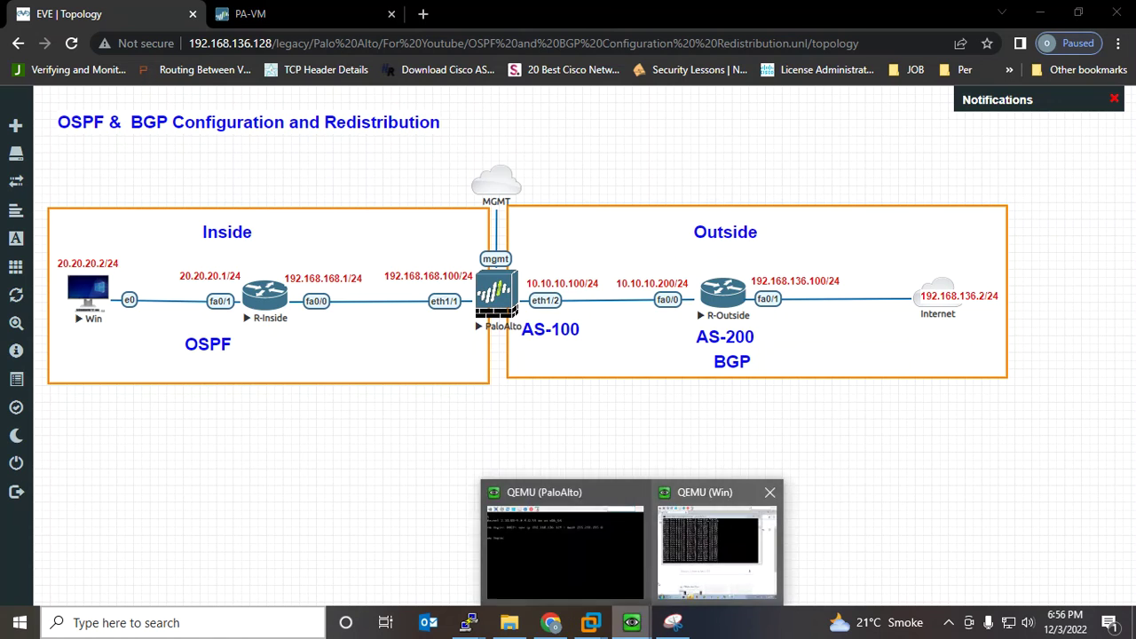
left_click(717, 546)
left_click(362, 113)
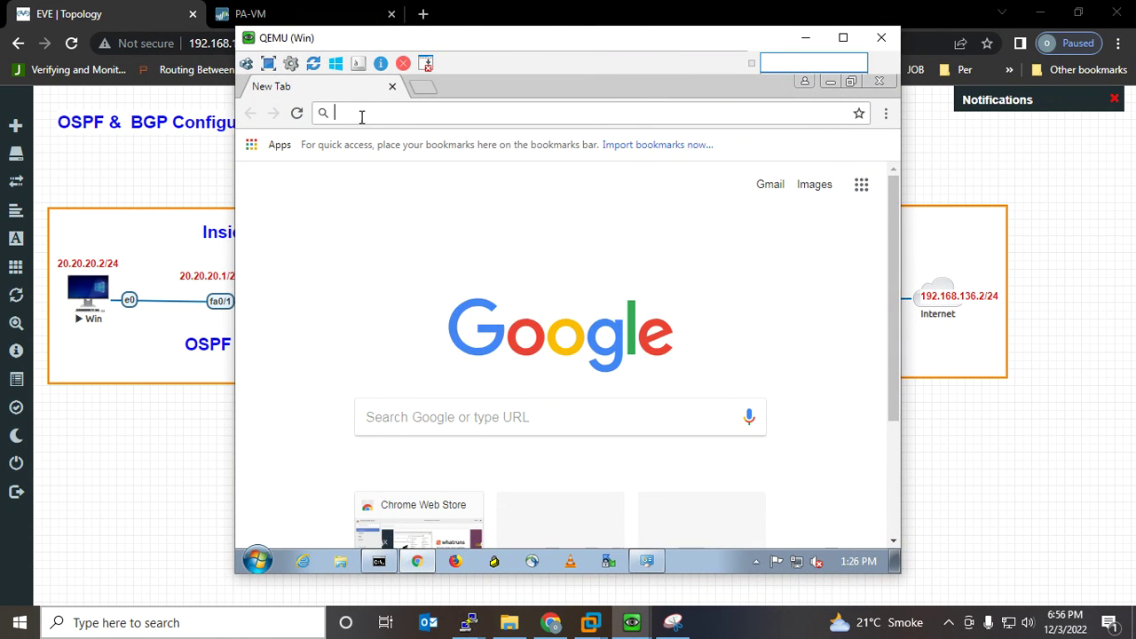
type("google")
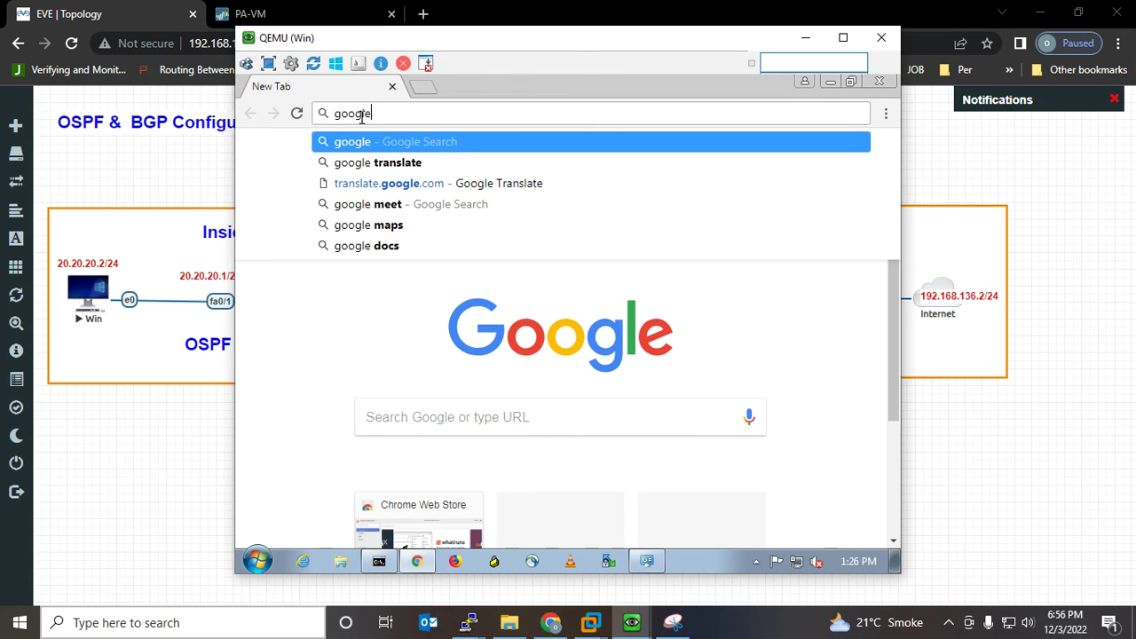
type(".com")
key("Return")
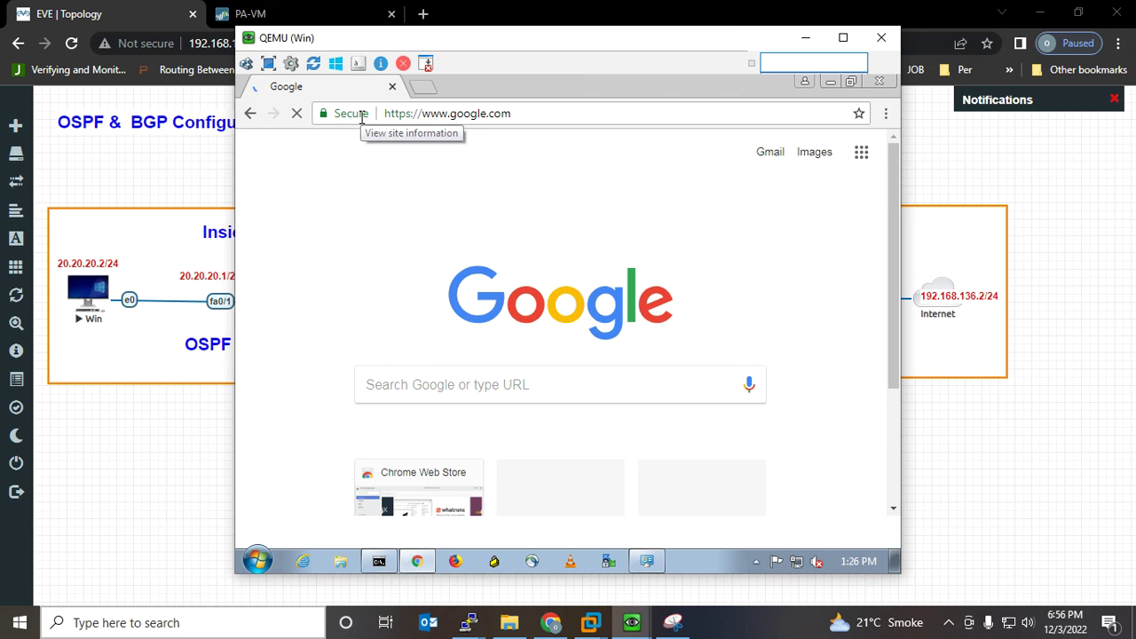
Search for facebook in a new tab and open the Facebook result
left_click(429, 90)
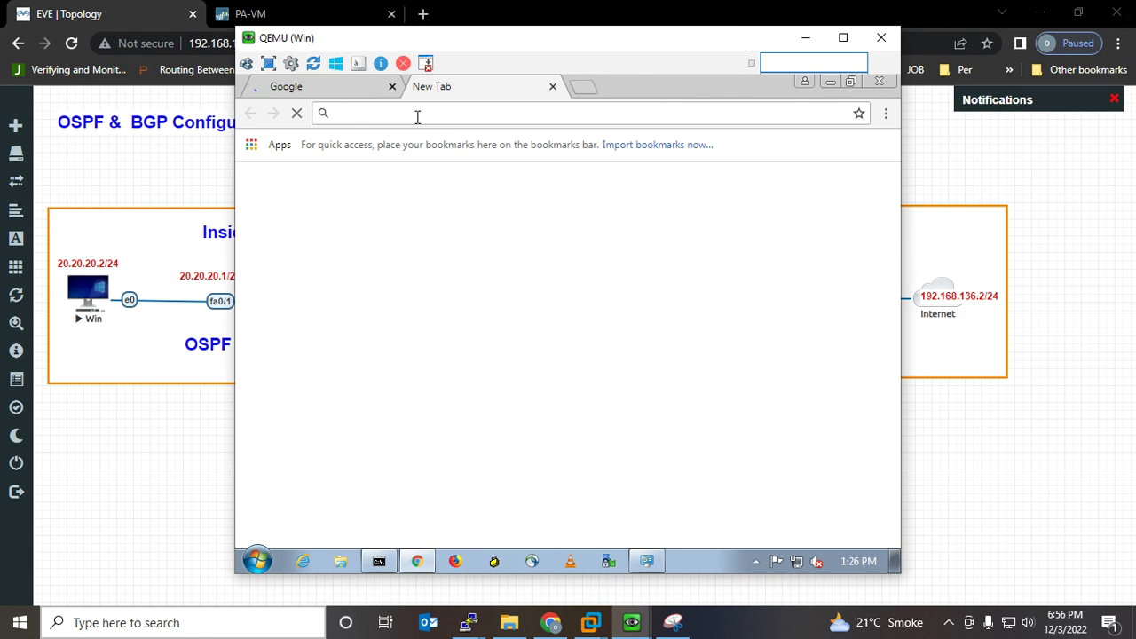
type("facebook")
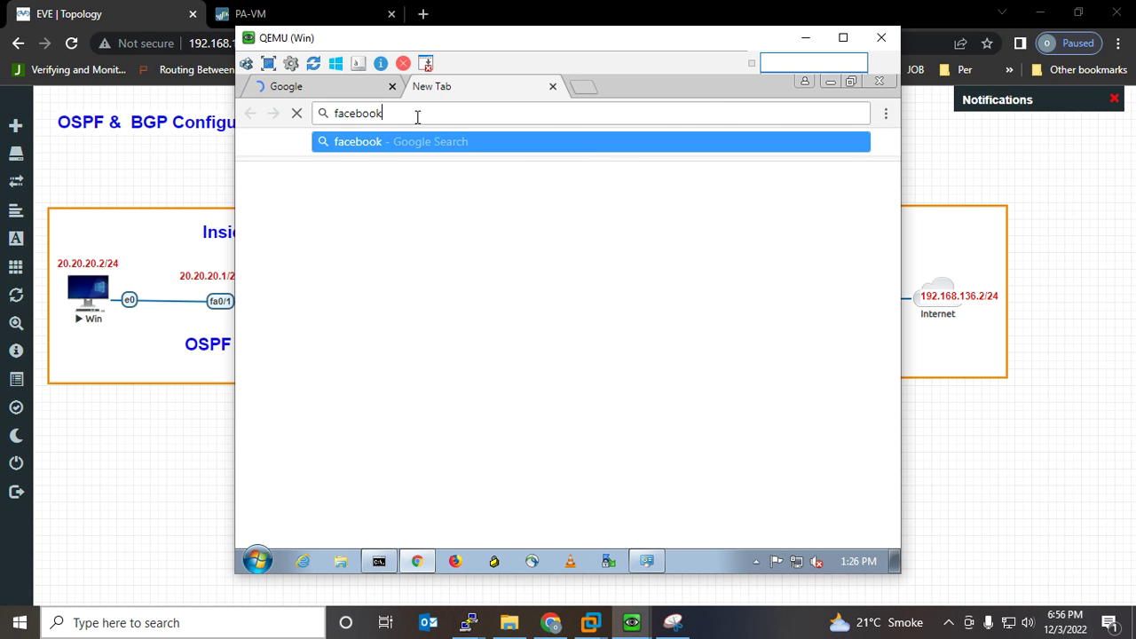
key("Return")
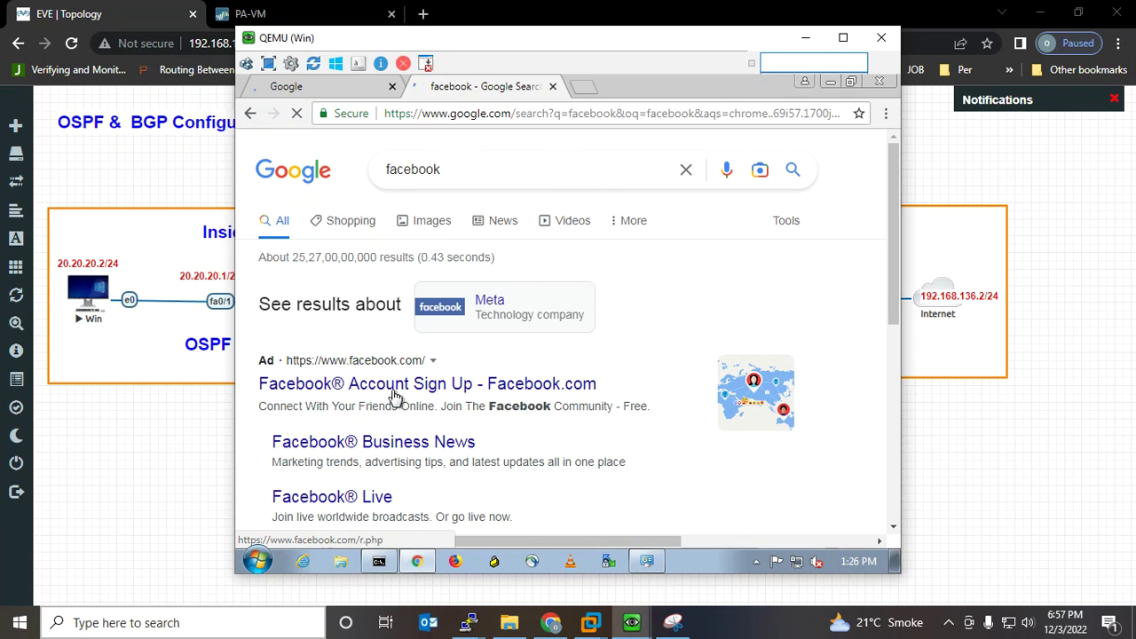
left_click(402, 385)
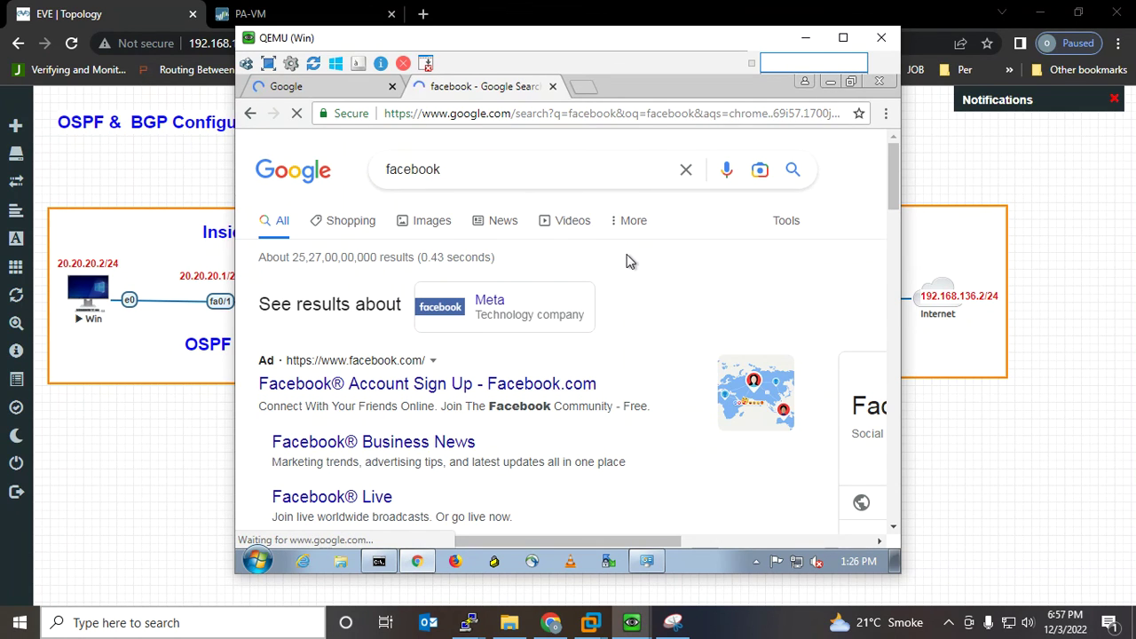